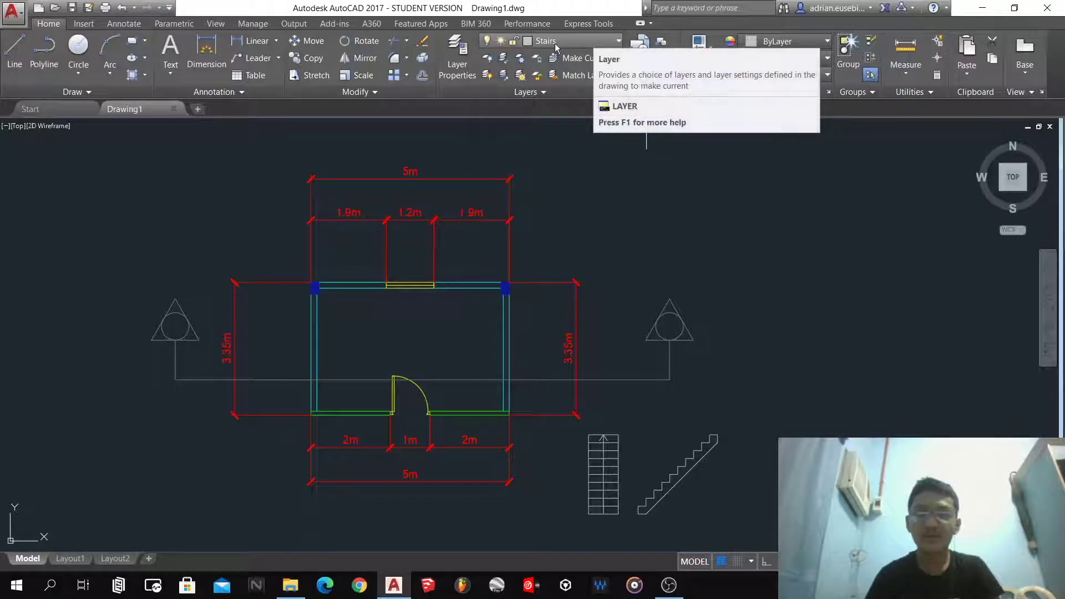
# - Make Furnitures the current layer
pyautogui.click(588, 42)
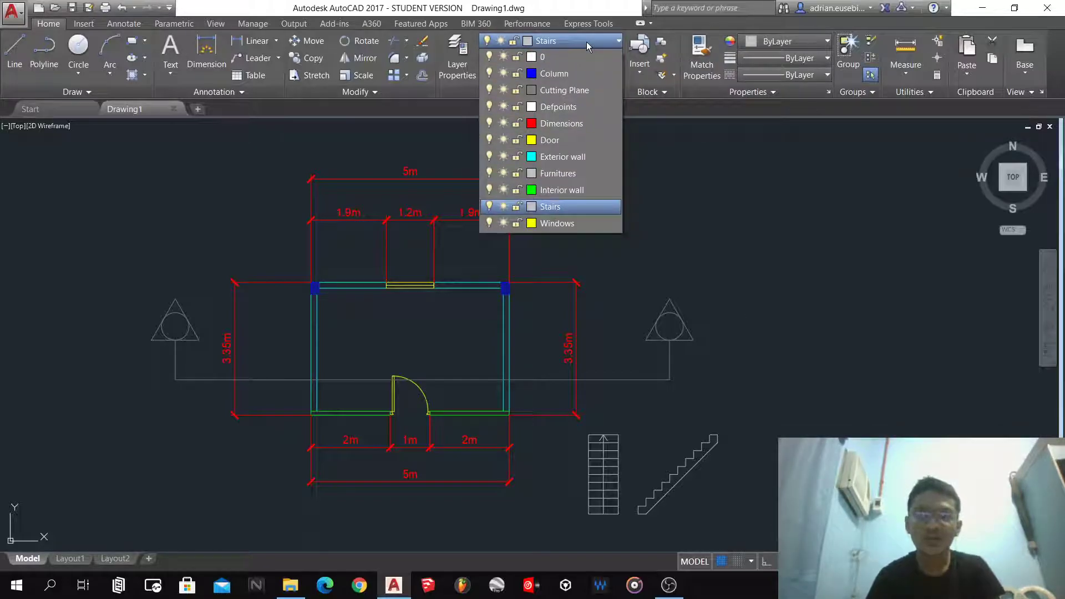
pyautogui.click(557, 173)
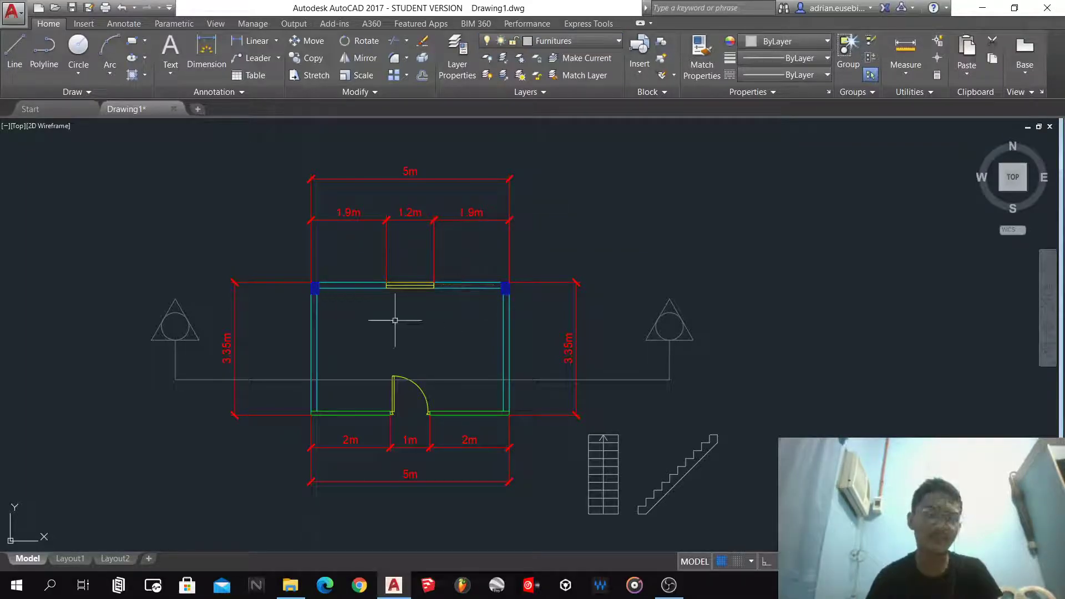
pyautogui.write('d')
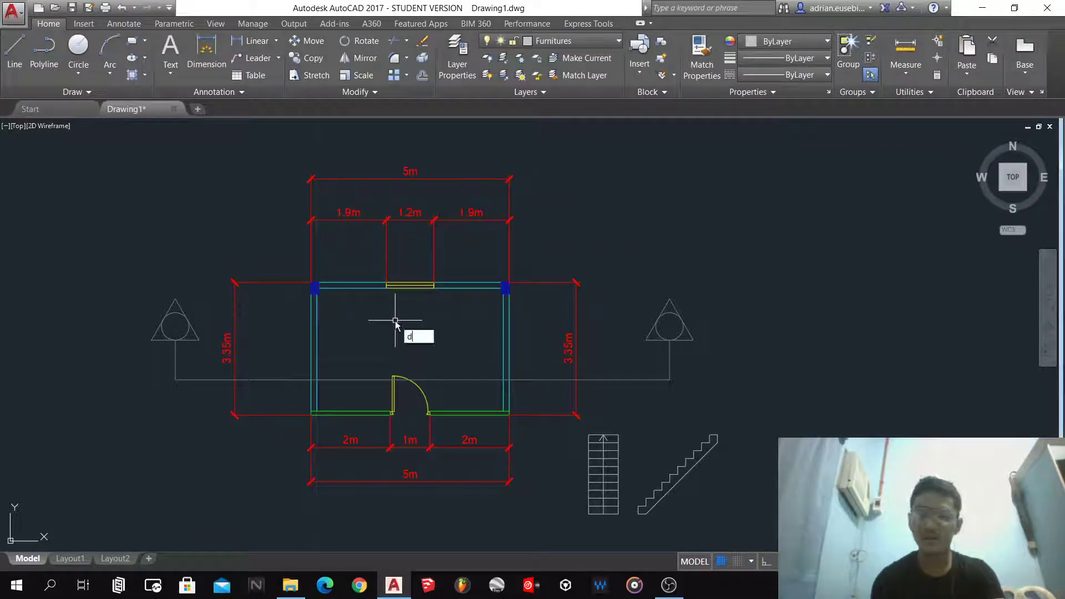
pyautogui.press('BackSpace')
pyautogui.click(444, 350)
pyautogui.click(412, 334)
# - Draw a rectangle 0.9 wide and 1.8 high in the empty area to the right of the floor plan
pyautogui.scroll(-5, 345, 364)
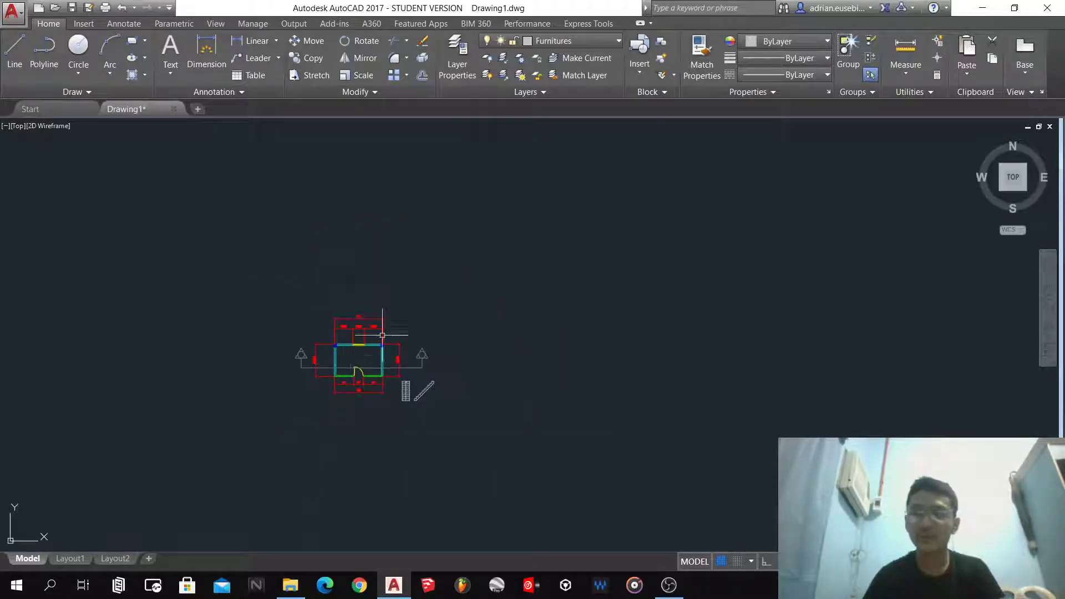
pyautogui.scroll(4, 505, 364)
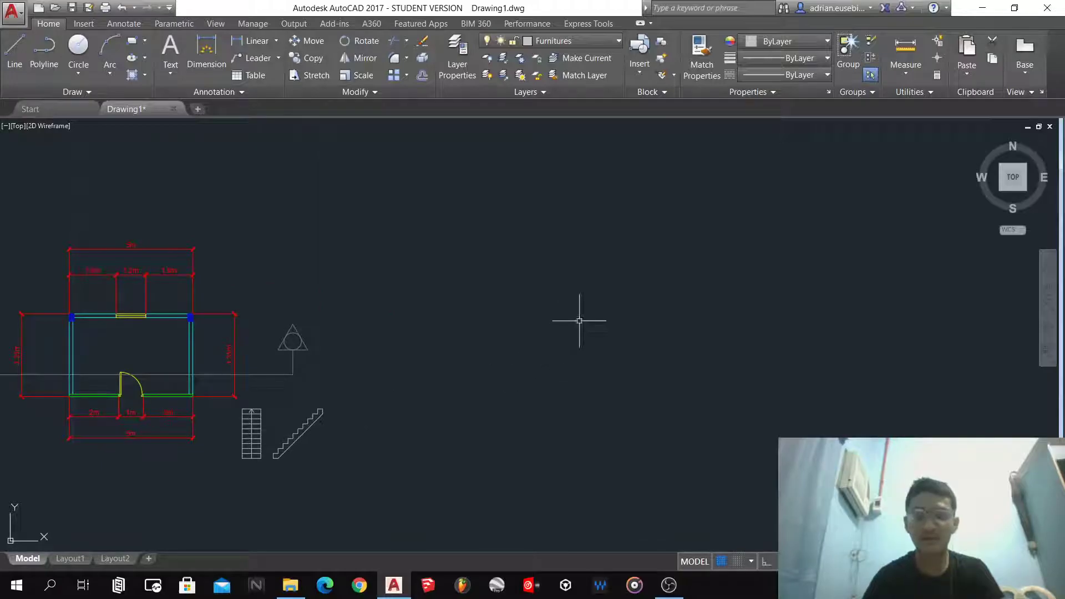
pyautogui.scroll(2, 542, 282)
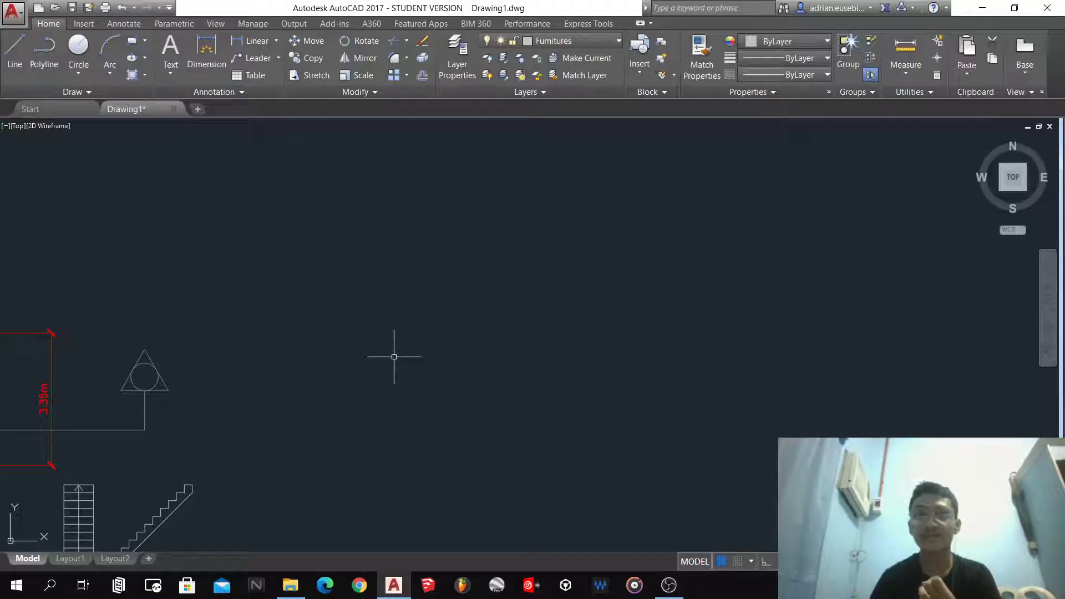
pyautogui.write('rec')
pyautogui.press('Return')
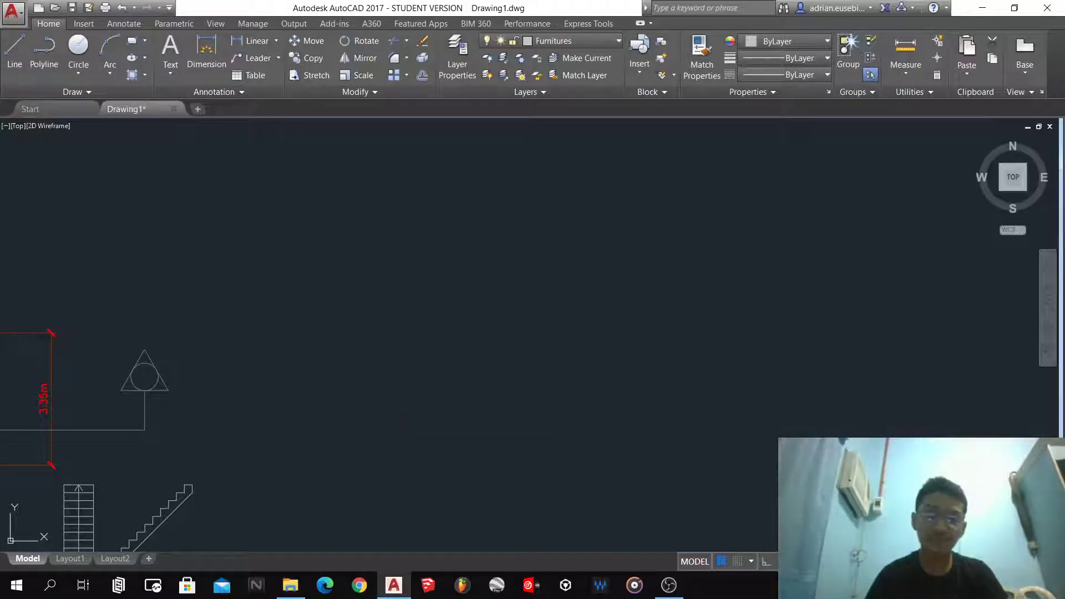
pyautogui.scroll(3, 395, 355)
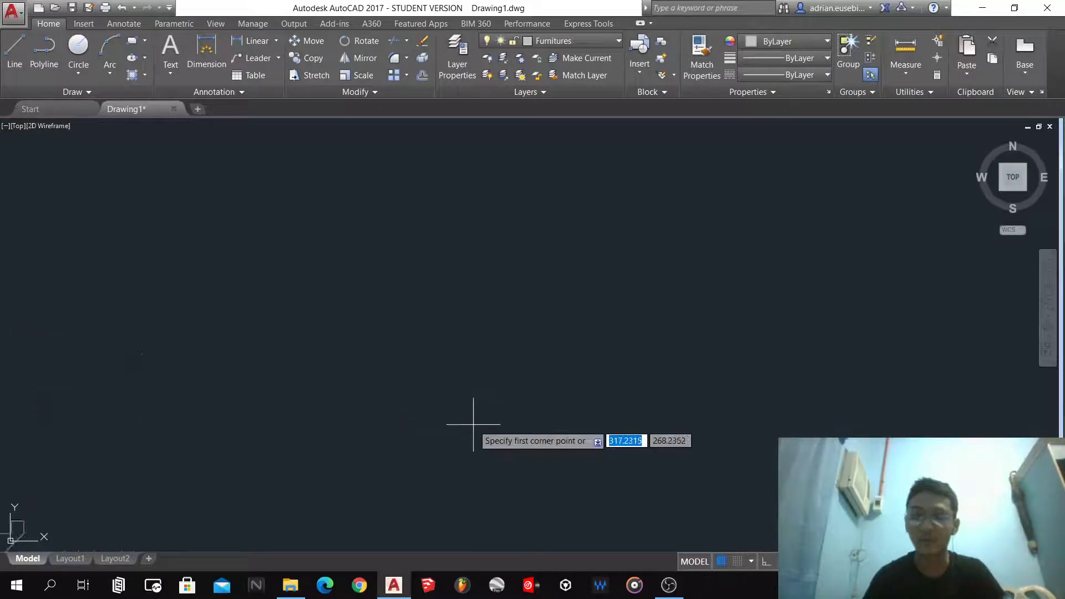
pyautogui.click(479, 392)
pyautogui.write('.9')
pyautogui.press('Tab')
pyautogui.write('1.8')
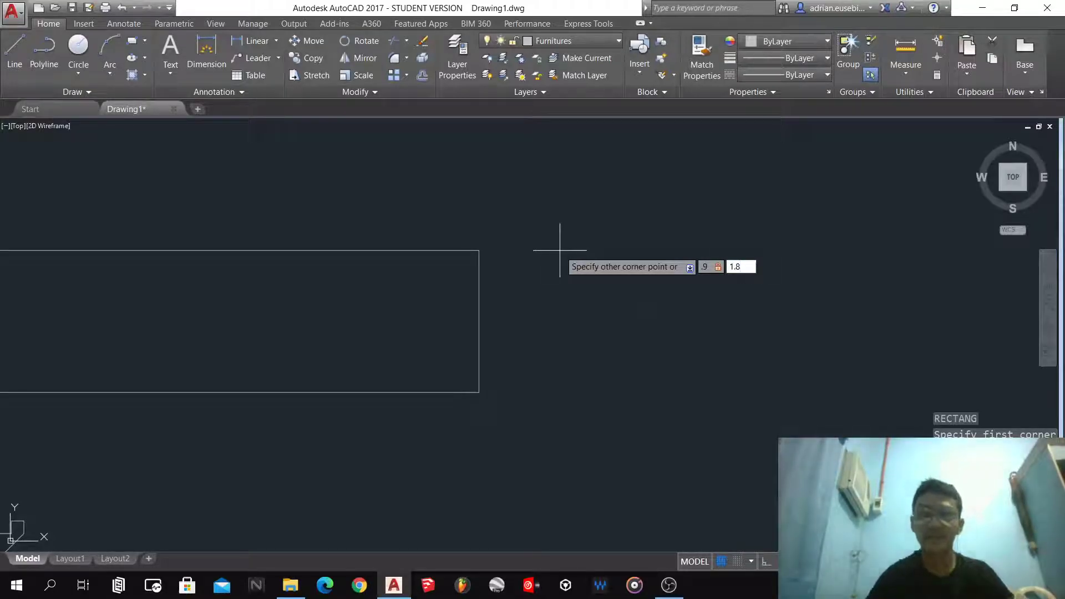
pyautogui.press('Return')
pyautogui.press('Return')
# - Explode the 0.9 by 1.8 rectangle into separate lines
pyautogui.scroll(4, 511, 369)
pyautogui.click(562, 451)
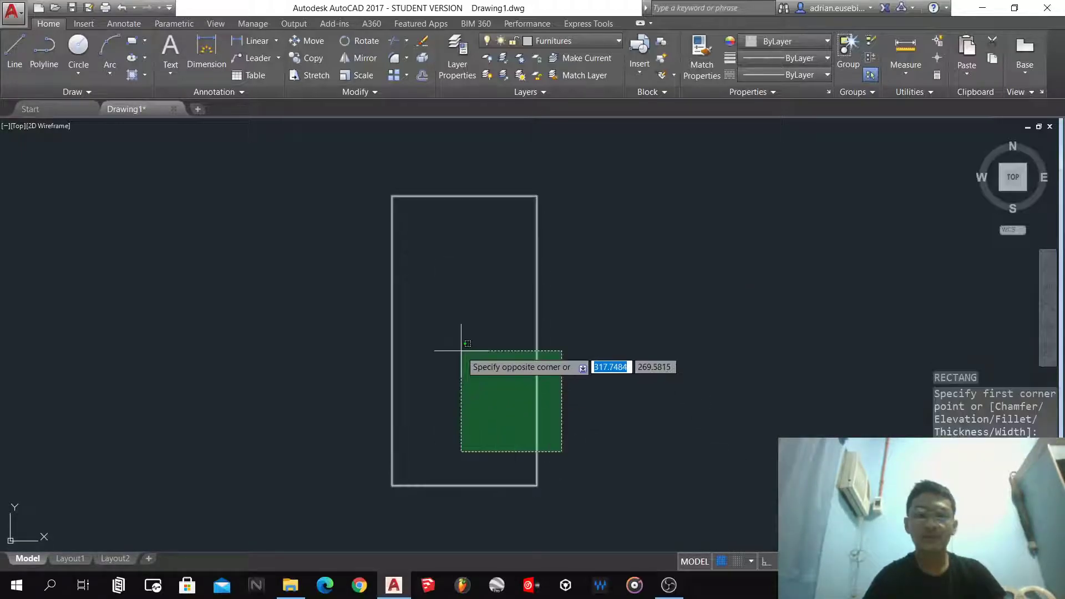
pyautogui.click(461, 351)
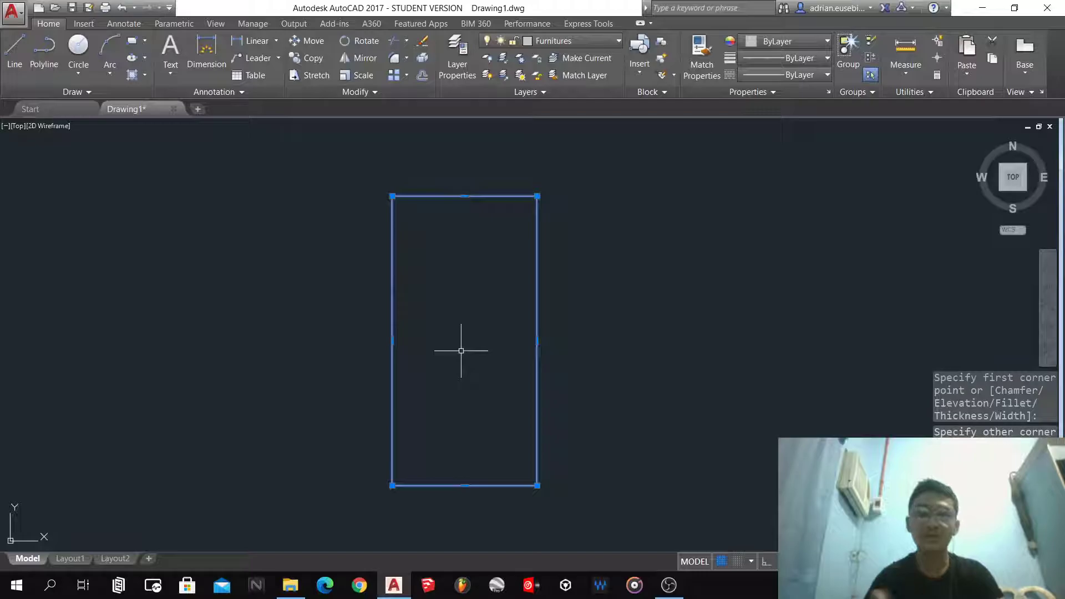
pyautogui.write('x')
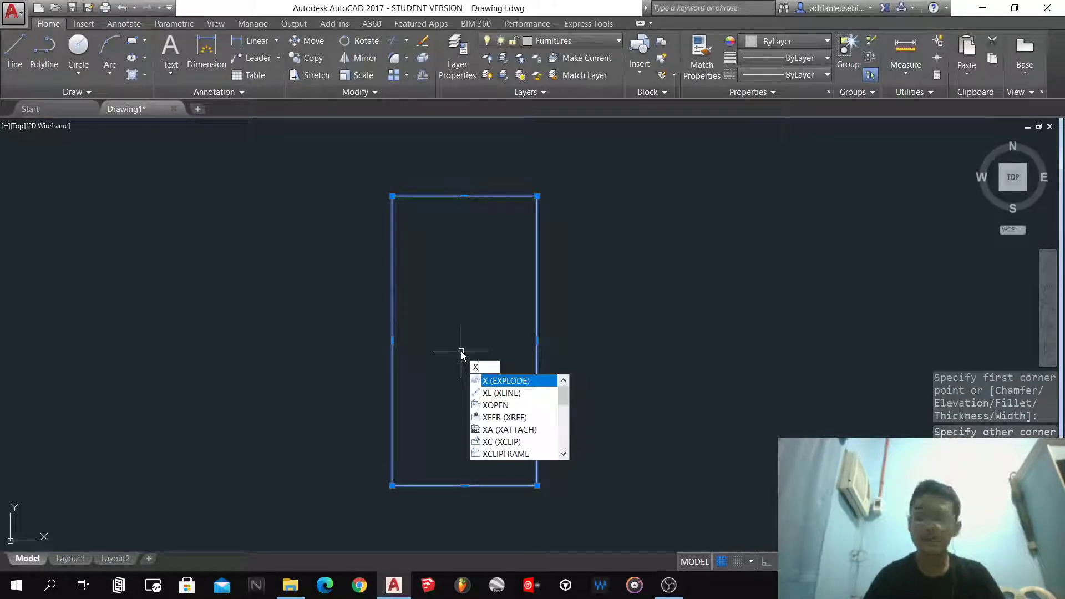
pyautogui.press('Return')
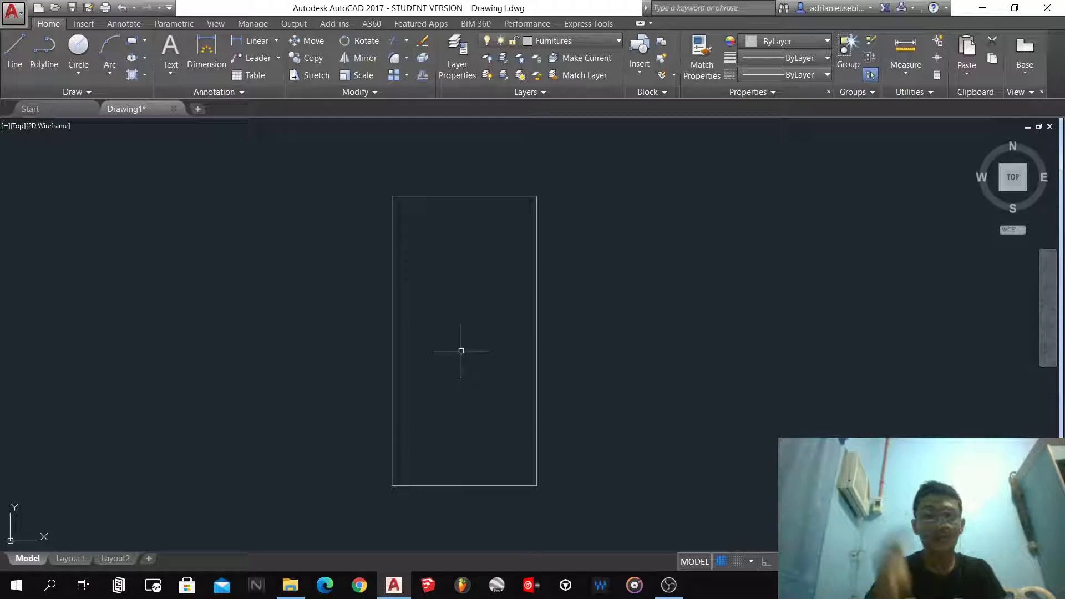
# - Offset the rectangle's top edge downward by 0.35
pyautogui.click(447, 196)
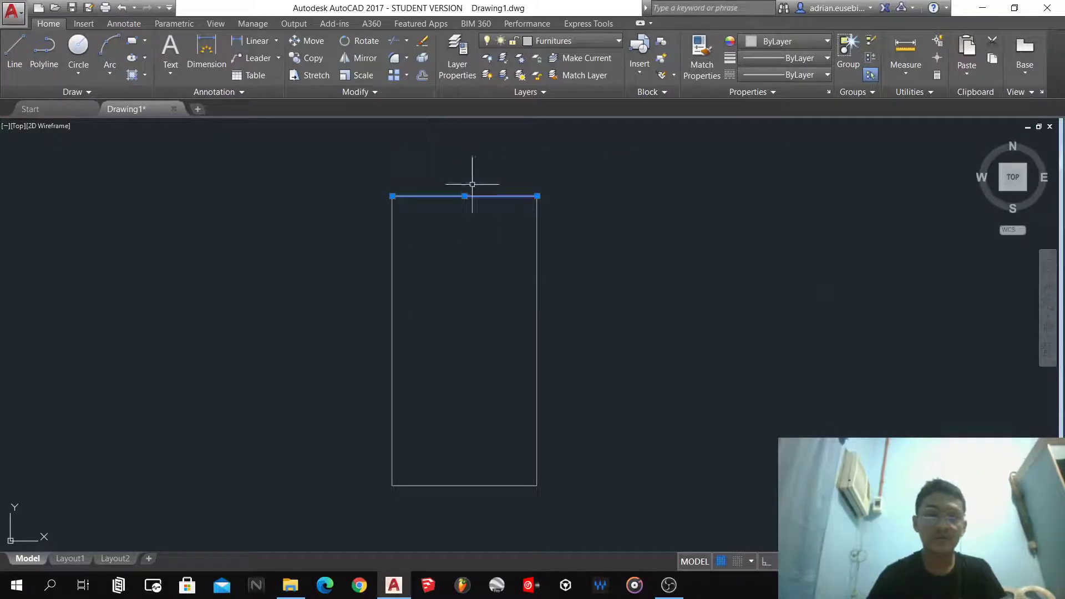
pyautogui.write('o')
pyautogui.press('Return')
pyautogui.press('Return')
pyautogui.write('10')
pyautogui.press('Return')
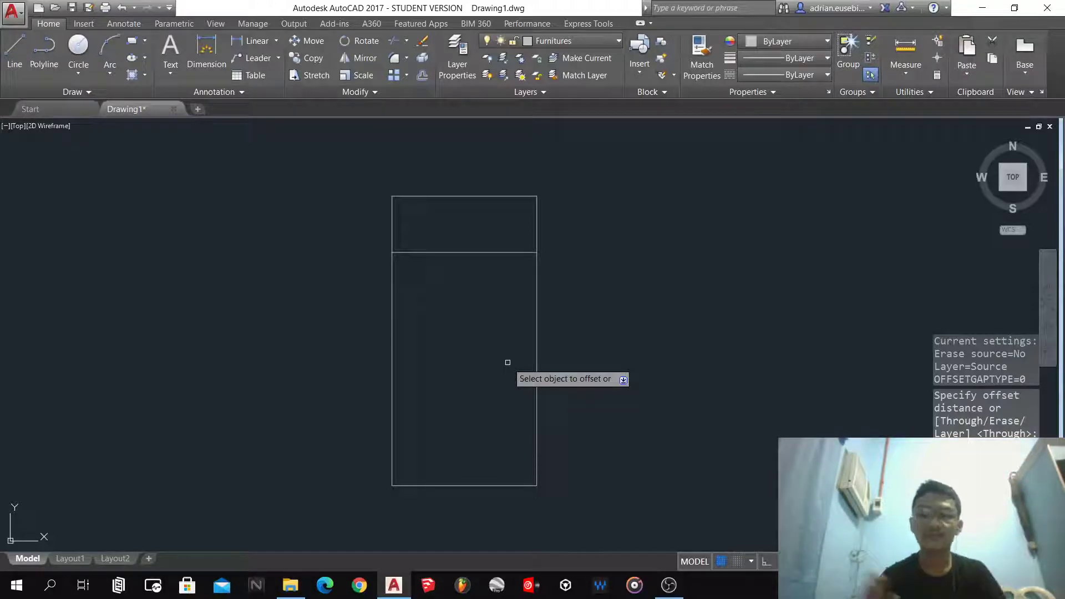
# - Offset the rectangle's right edge inward by 0.2 and the inner horizontal line downward by 0.2
pyautogui.click(535, 298)
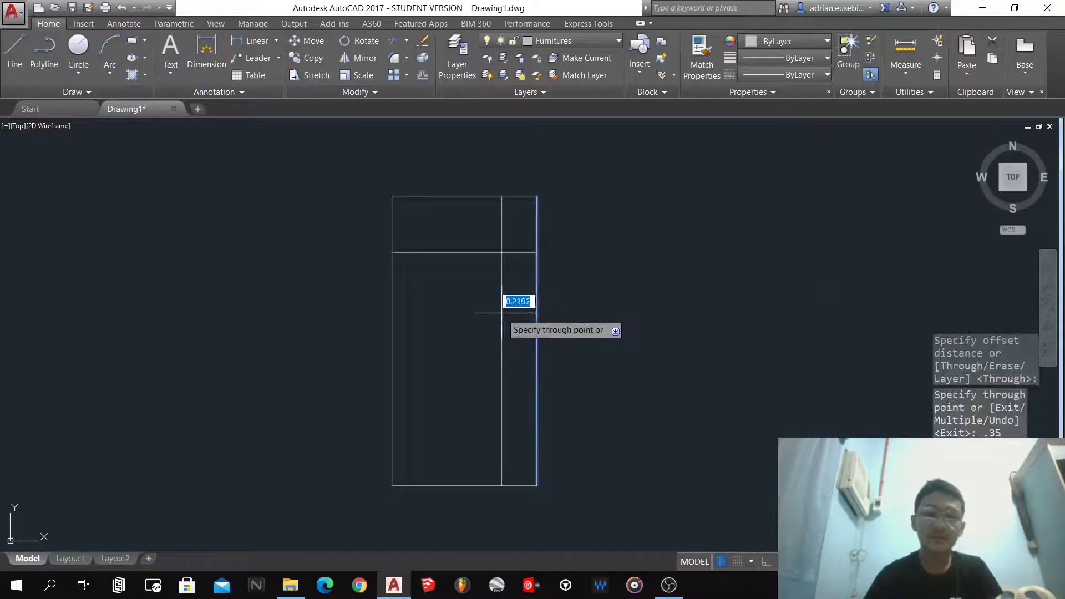
pyautogui.write('.35')
pyautogui.press('Return')
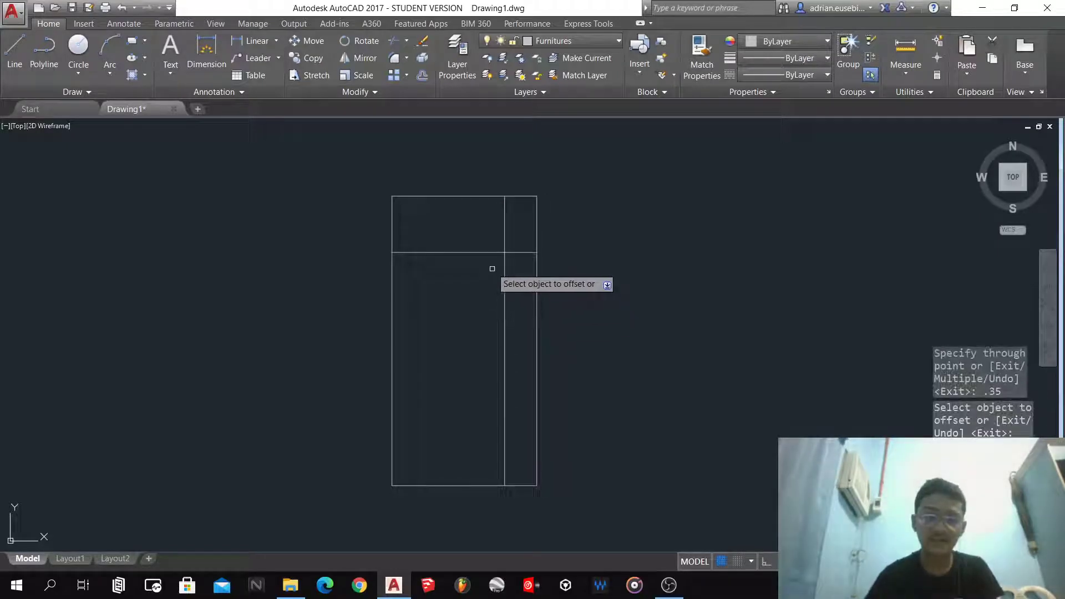
pyautogui.click(485, 253)
pyautogui.write('.2')
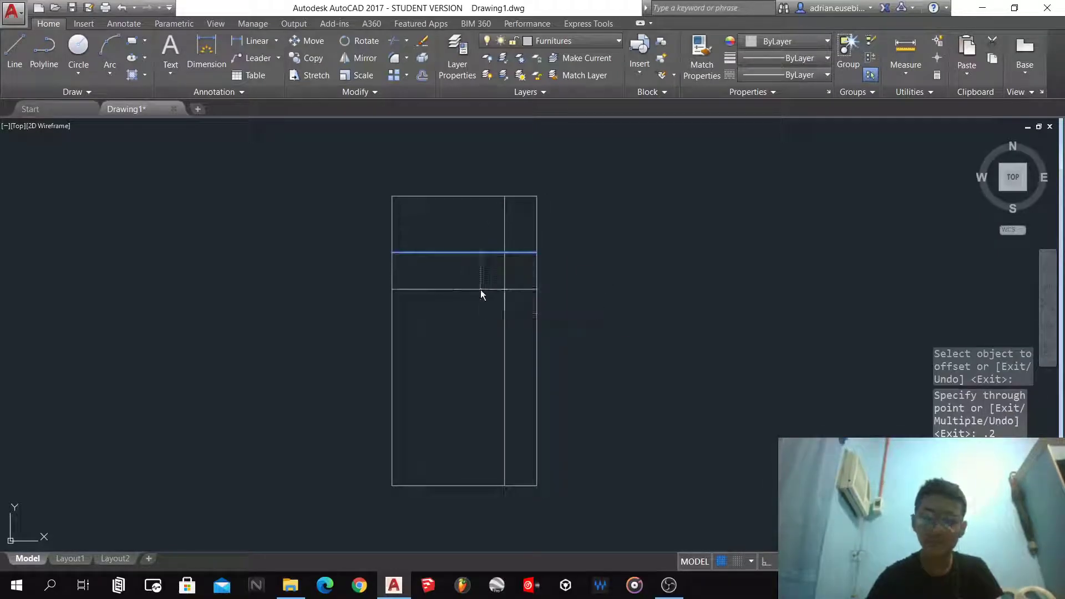
pyautogui.press('Return')
# - Add three more horizontal lines below the lowest inner one, each offset downward by 0.05 from the last
pyautogui.click(481, 286)
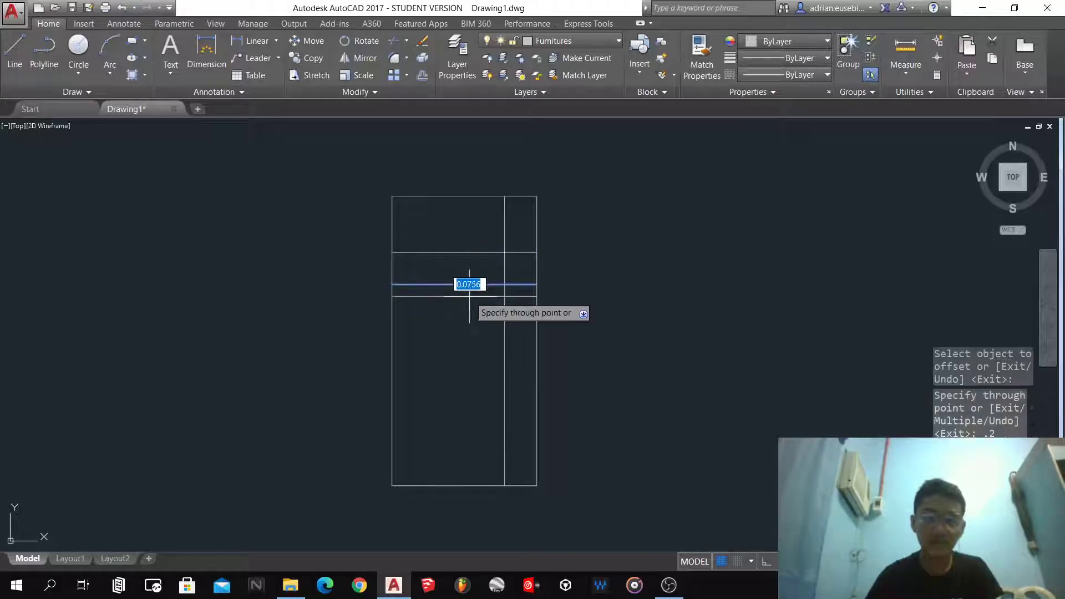
pyautogui.click(470, 296)
pyautogui.click(460, 294)
pyautogui.write('.05')
pyautogui.press('Return')
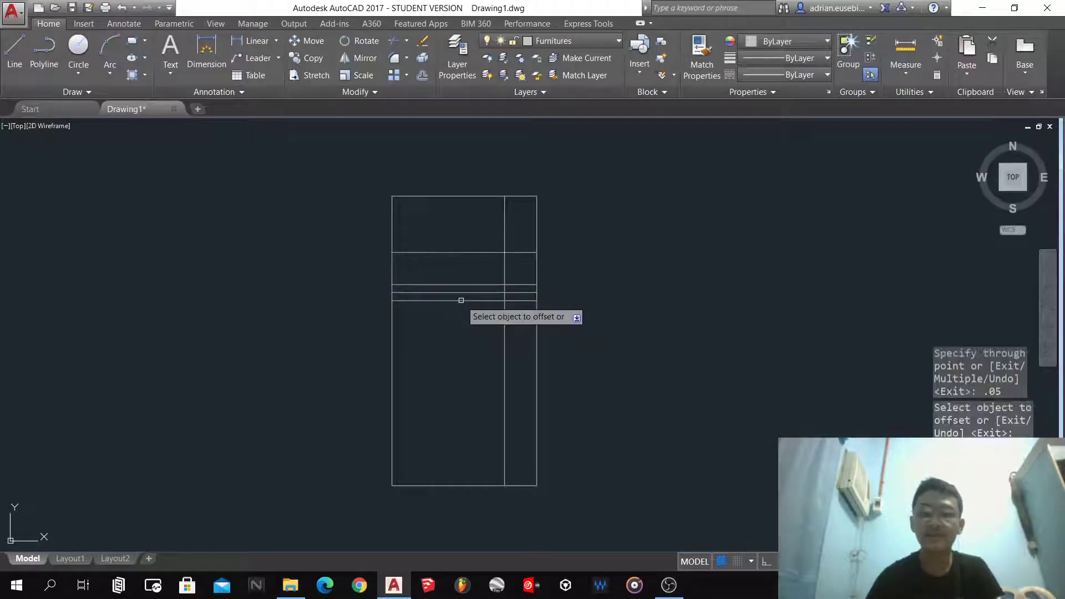
pyautogui.click(452, 300)
pyautogui.write('.05')
pyautogui.press('Return')
# - Add three more vertical lines to the left of the inner vertical one, each offset by 0.05 from the last
pyautogui.click(505, 257)
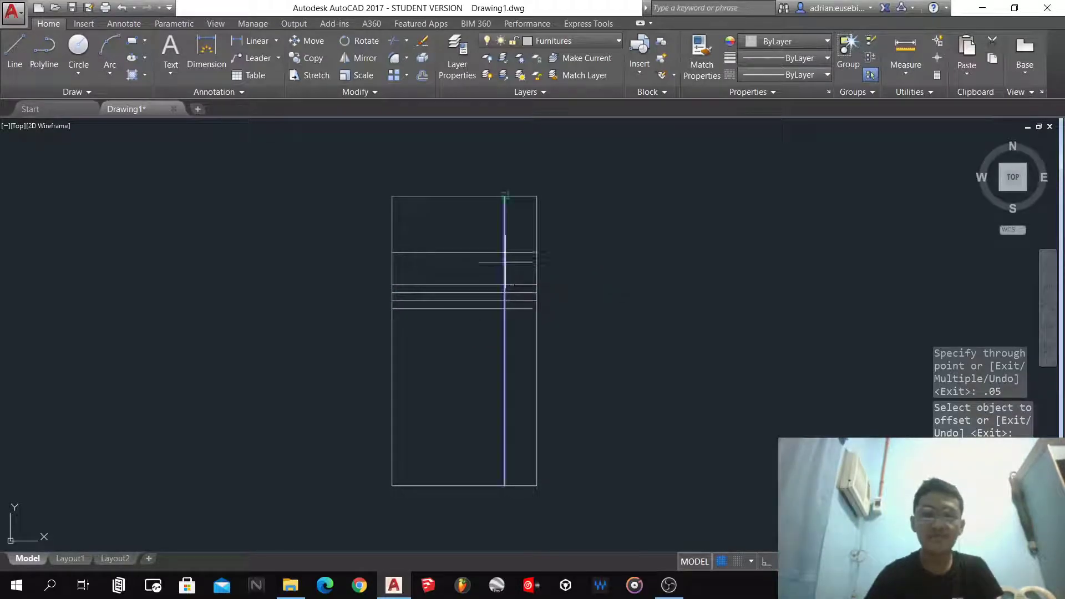
pyautogui.write('.05')
pyautogui.press('Return')
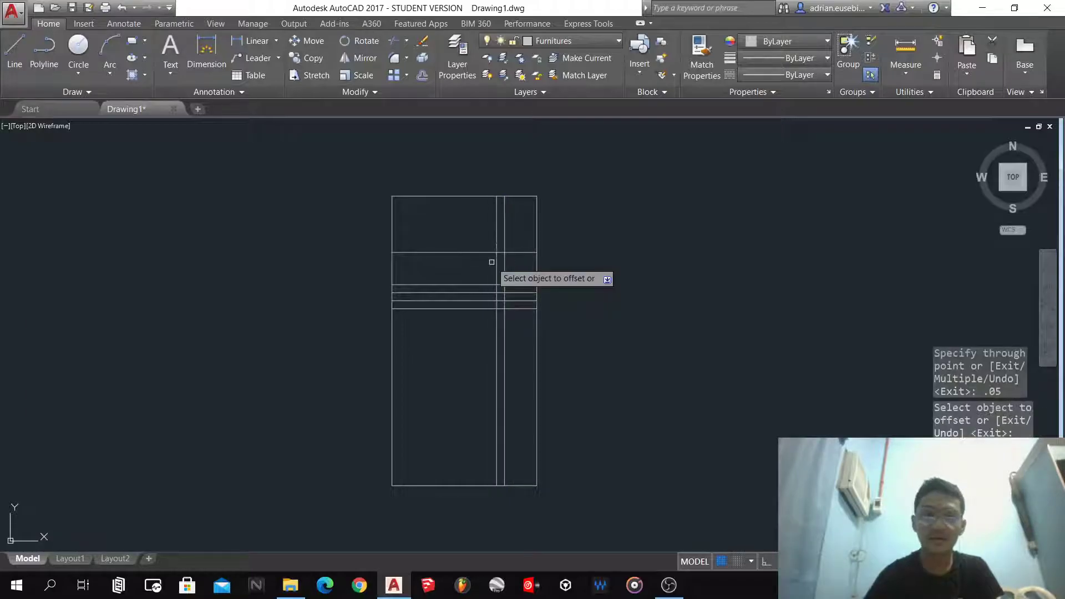
pyautogui.click(496, 268)
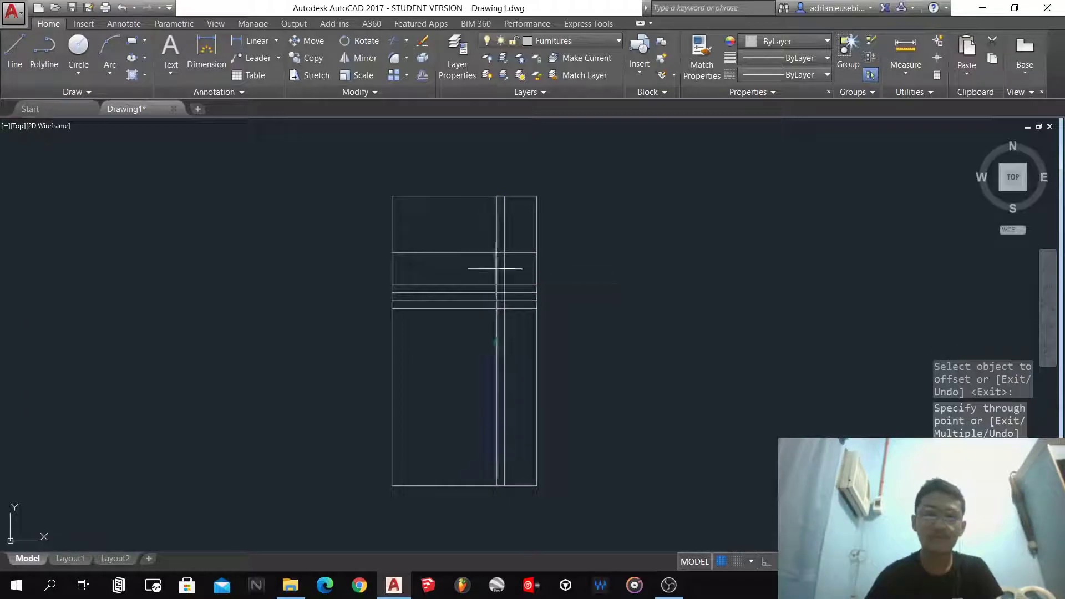
pyautogui.write('.05')
pyautogui.press('Return')
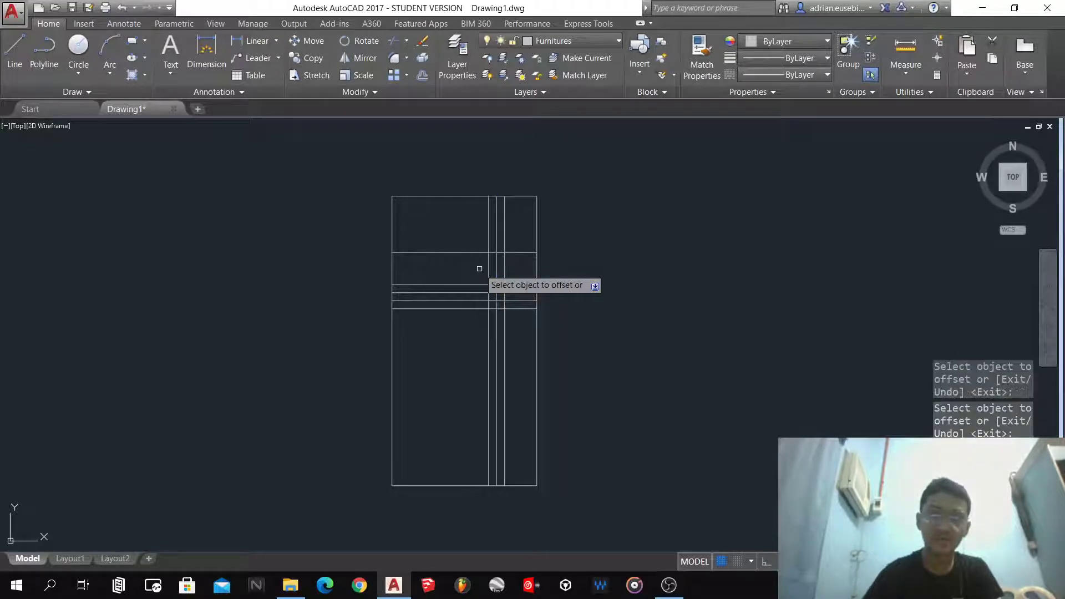
pyautogui.click(488, 269)
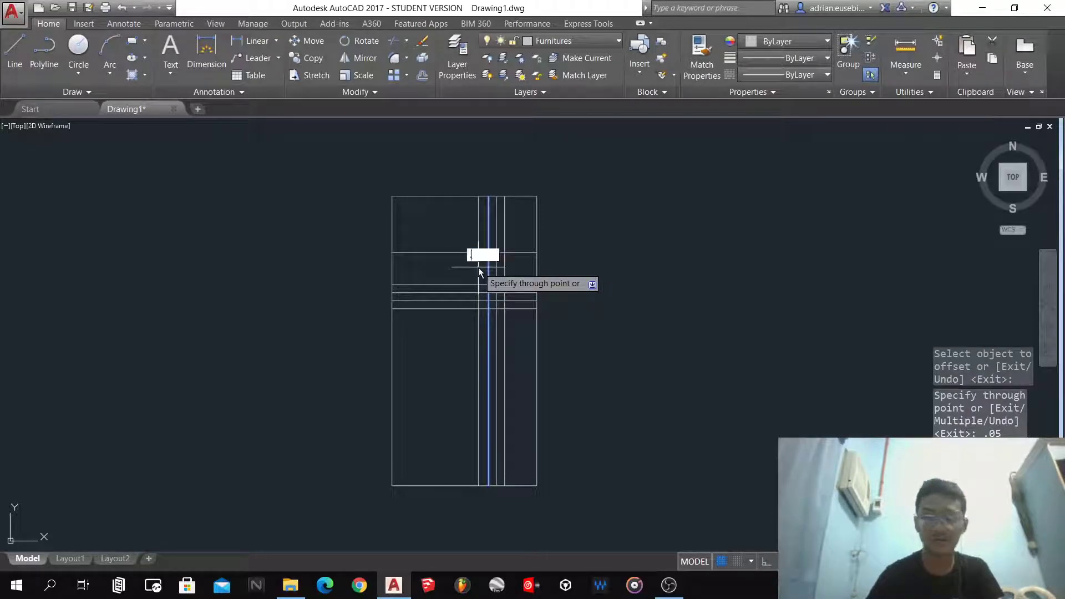
pyautogui.write('.05')
pyautogui.press('Return')
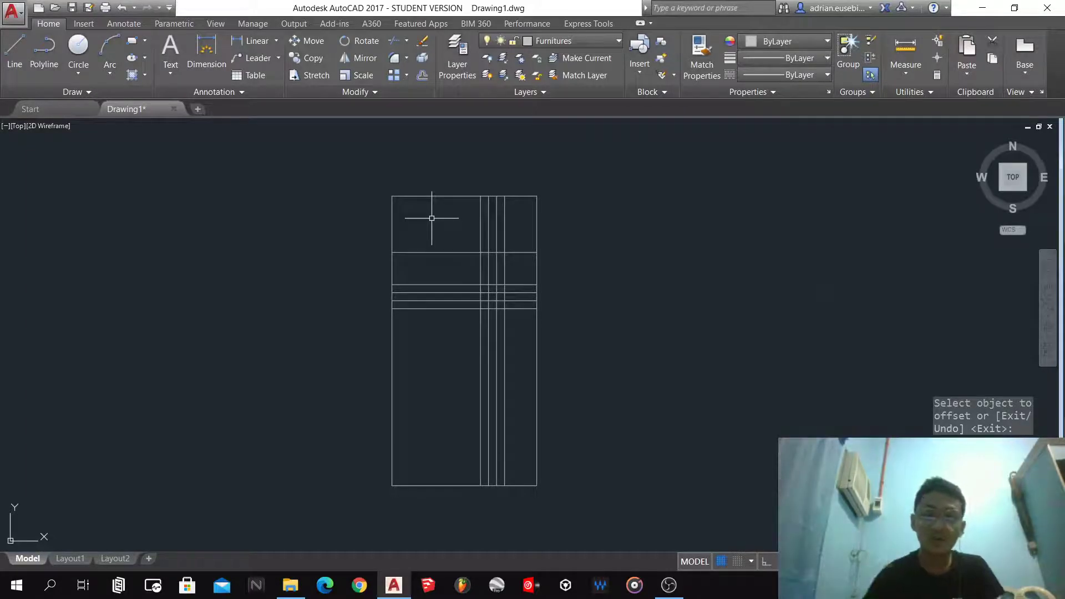
# - Draw a 0.35 by 0.35 square just outside the rectangle's upper right corner
pyautogui.write('rec')
pyautogui.press('Return')
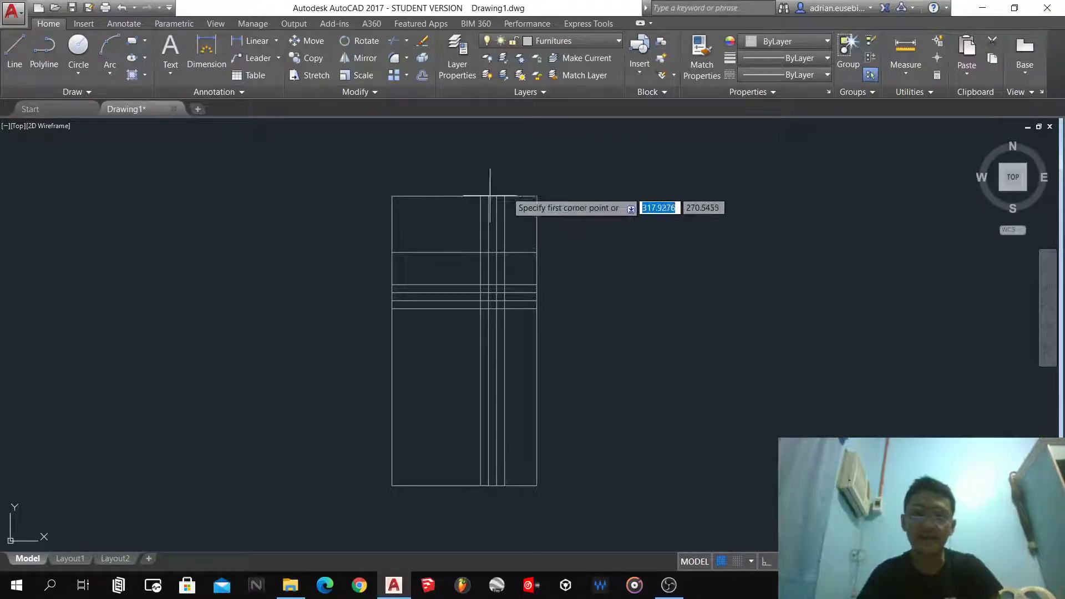
pyautogui.click(555, 195)
pyautogui.write('.35')
pyautogui.press('Tab')
pyautogui.write('.35')
pyautogui.press('Return')
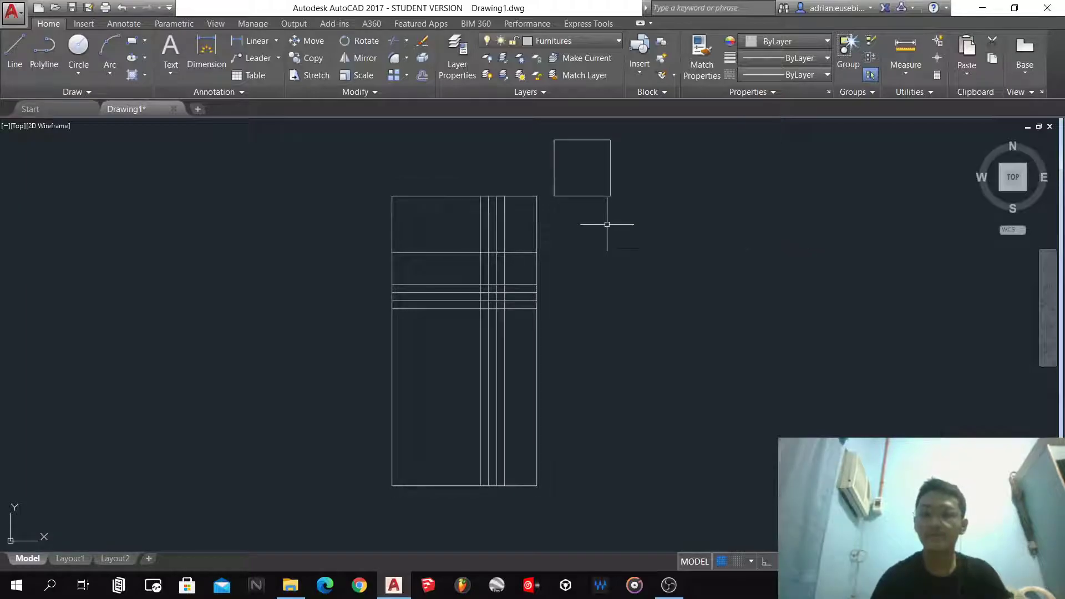
# - Move the small square 0.35 straight down so its top edge lines up with the rectangle's top edge
pyautogui.click(631, 230)
pyautogui.click(565, 178)
pyautogui.write('m')
pyautogui.press('Return')
pyautogui.click(555, 141)
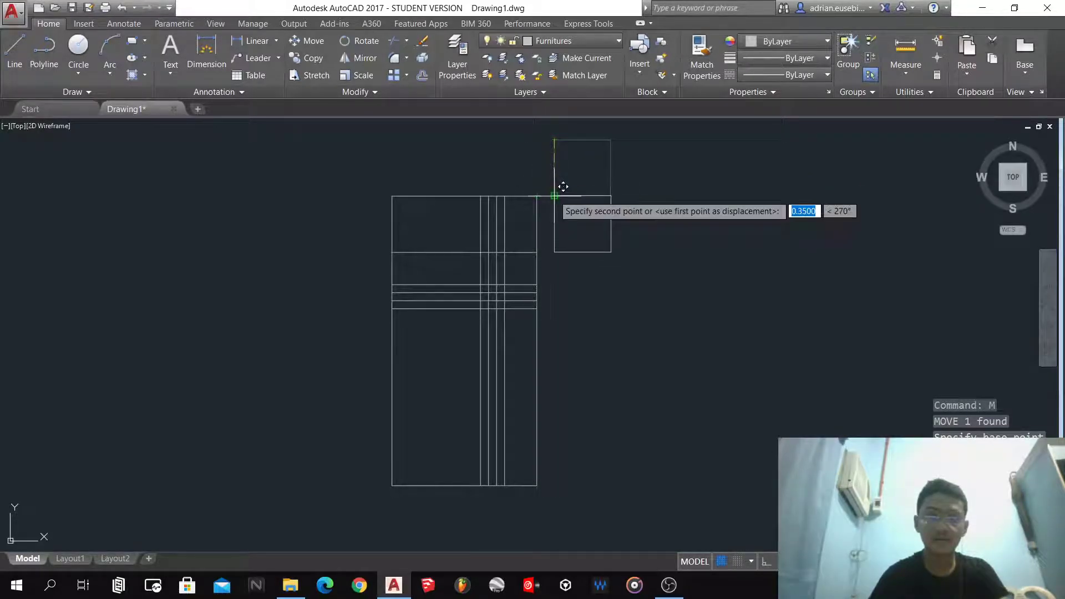
pyautogui.click(562, 188)
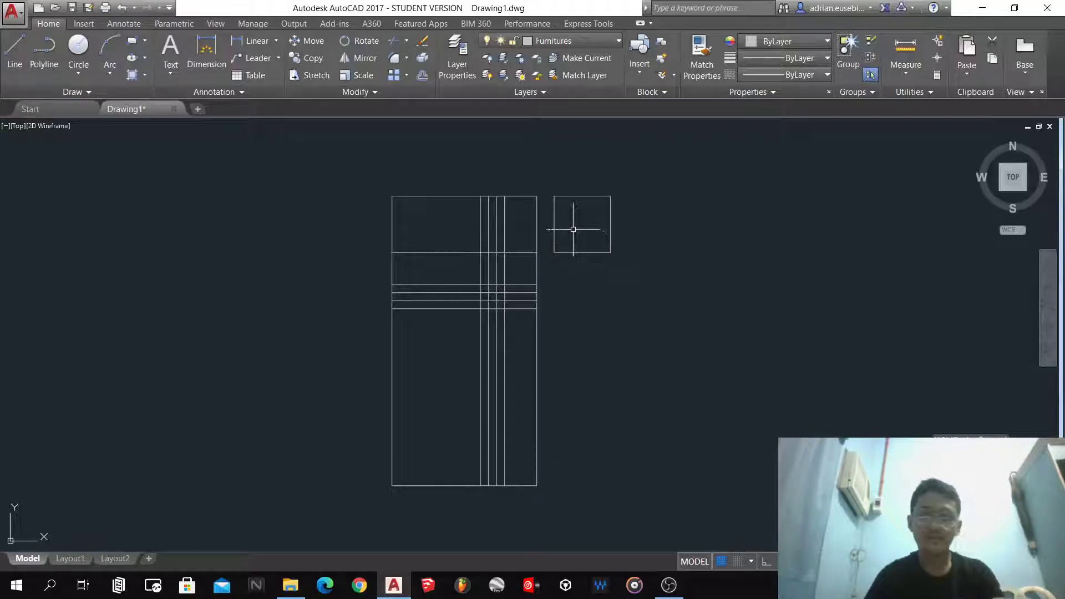
# - Draw a circle of radius 0.1 inside the small square, on its vertical centreline slightly above the centre
pyautogui.write('c')
pyautogui.press('Return')
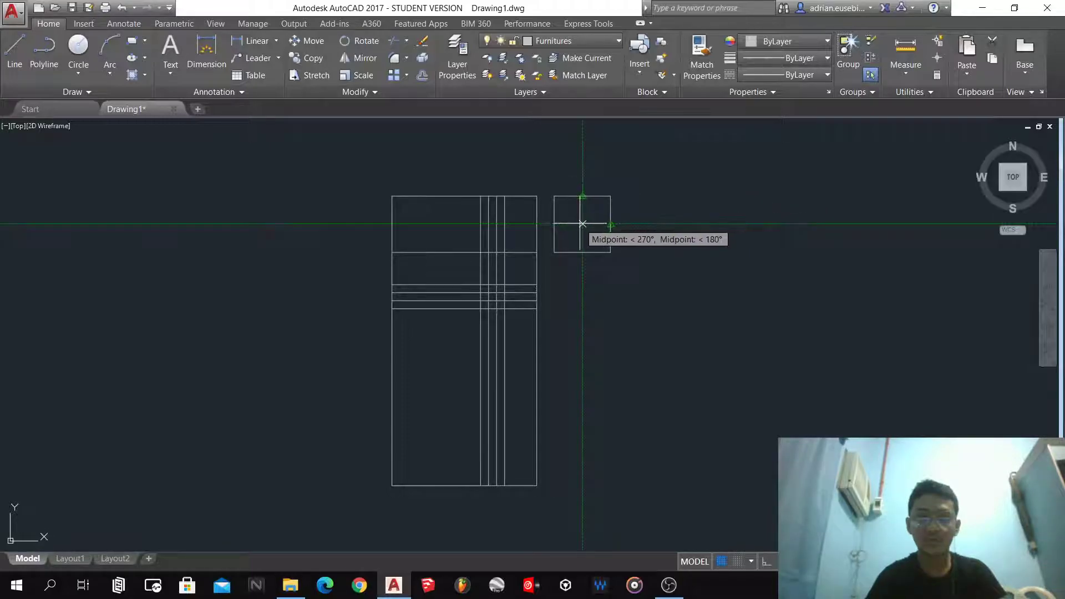
pyautogui.click(583, 223)
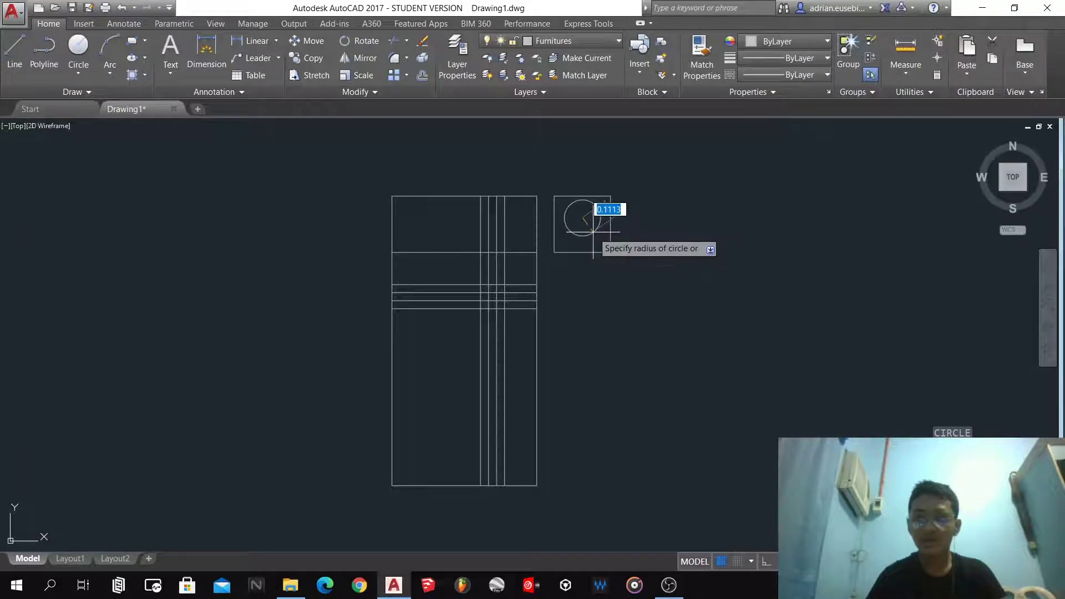
pyautogui.scroll(4, 591, 230)
pyautogui.scroll(-4, 600, 248)
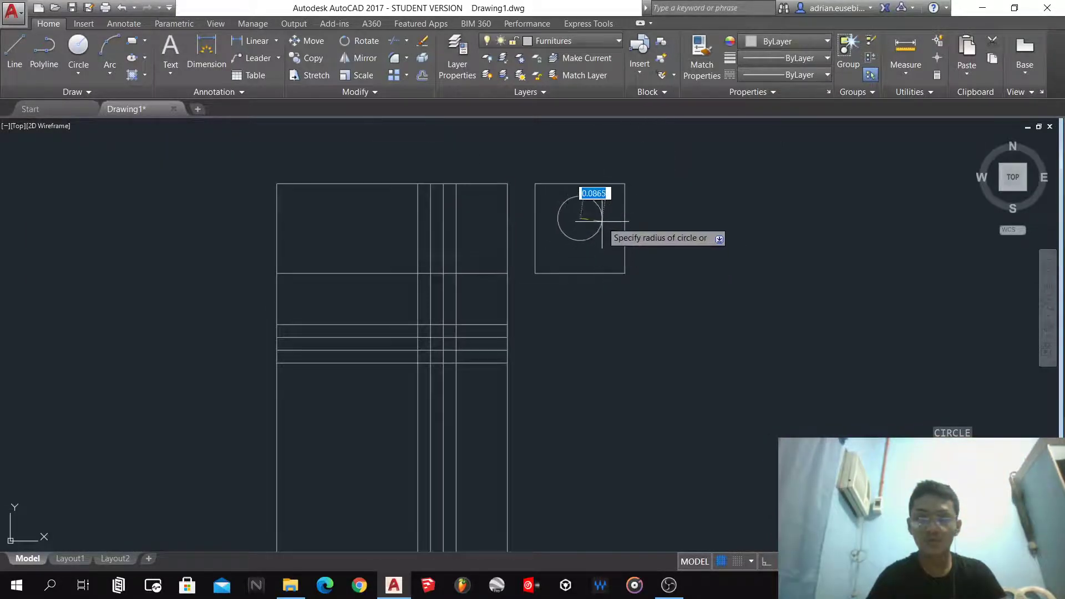
pyautogui.press('F8')
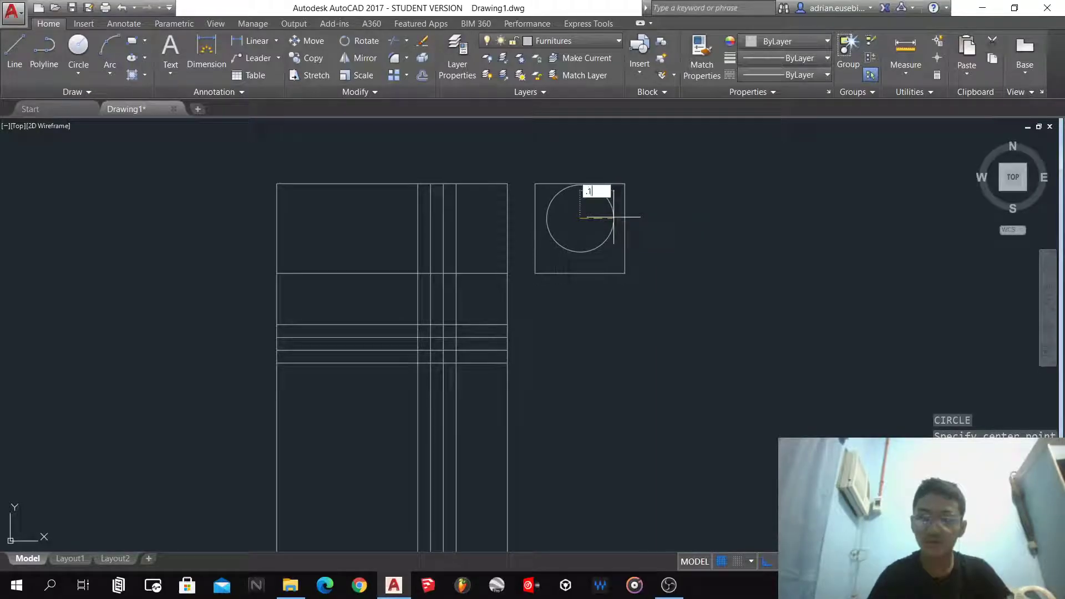
pyautogui.press('Return')
pyautogui.scroll(2, 612, 218)
pyautogui.press('Return')
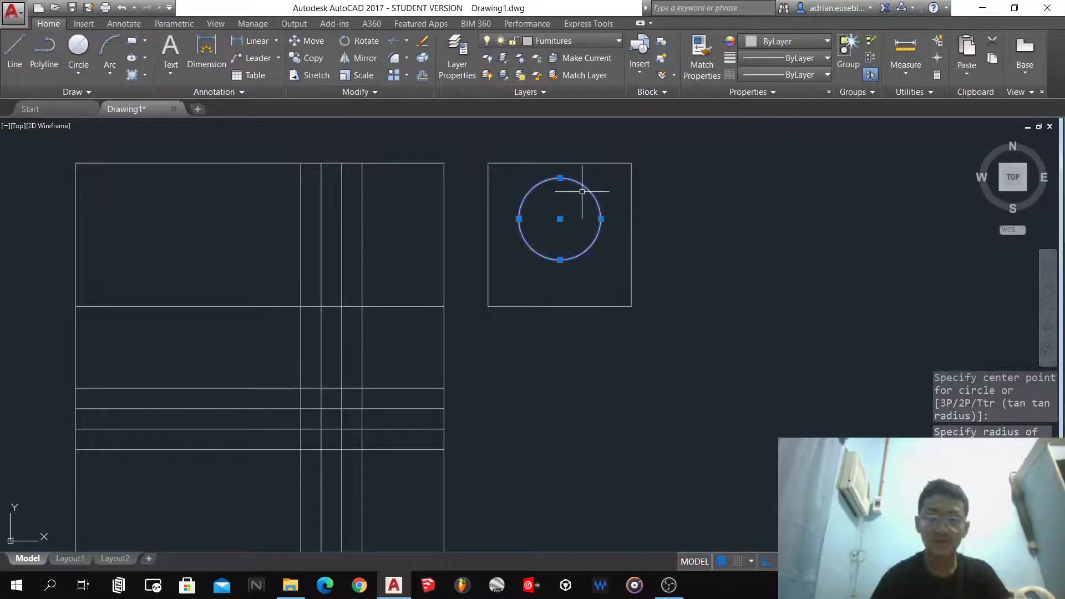
# - Move the circle straight down so its centre lies at the centre of the small square
pyautogui.write('m')
pyautogui.press('Return')
pyautogui.click(560, 218)
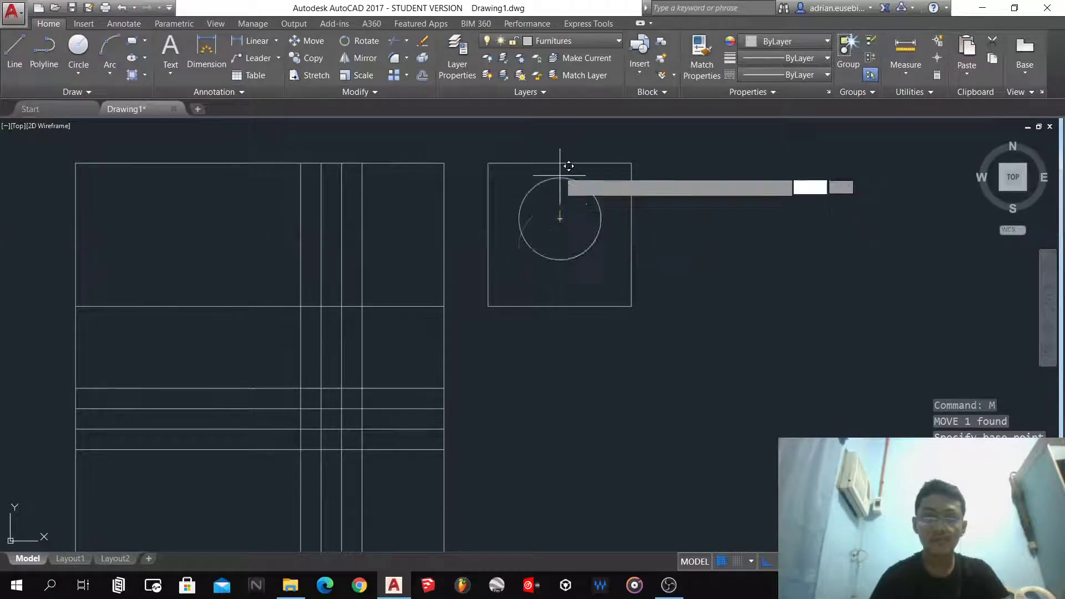
pyautogui.click(561, 220)
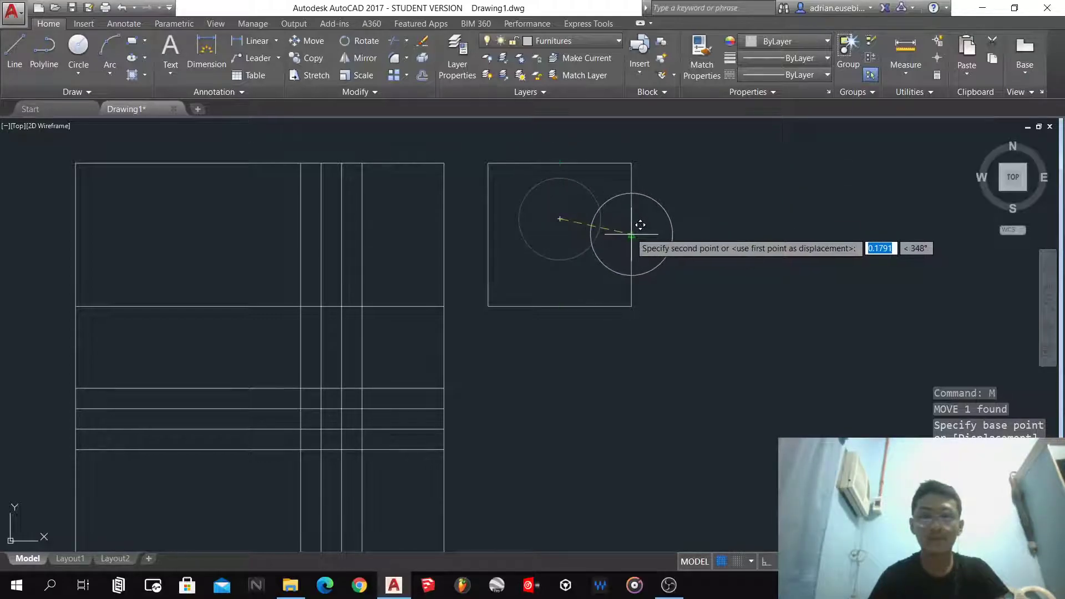
pyautogui.click(561, 234)
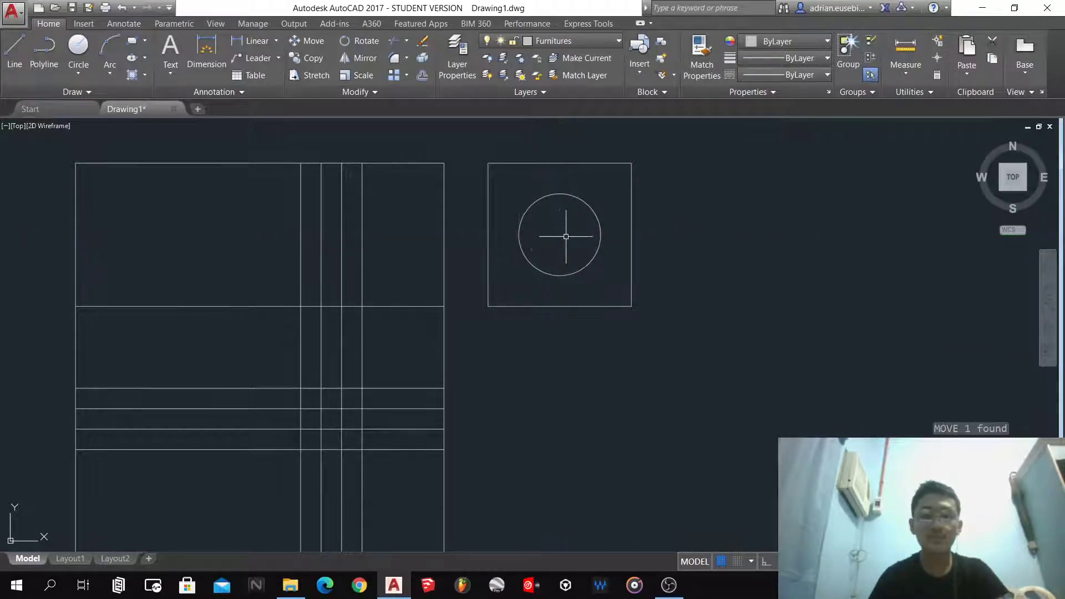
pyautogui.scroll(-1, 627, 281)
pyautogui.click(594, 274)
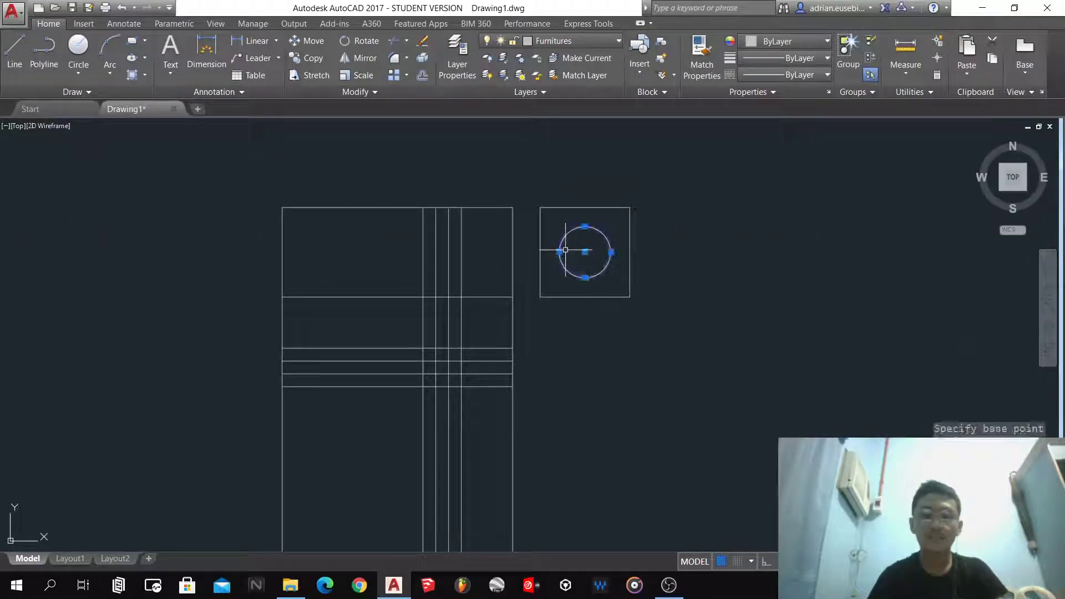
pyautogui.press('Escape')
# - Mirror the small square and its circle about the bed's vertical centreline, keeping the originals
pyautogui.click(648, 335)
pyautogui.click(580, 211)
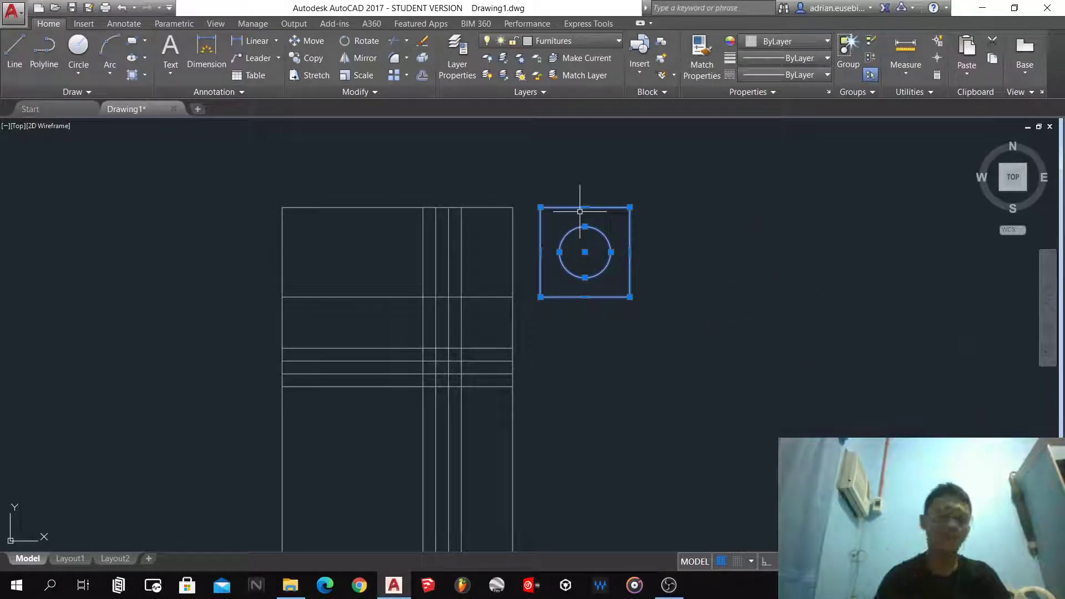
pyautogui.write('mi')
pyautogui.press('Return')
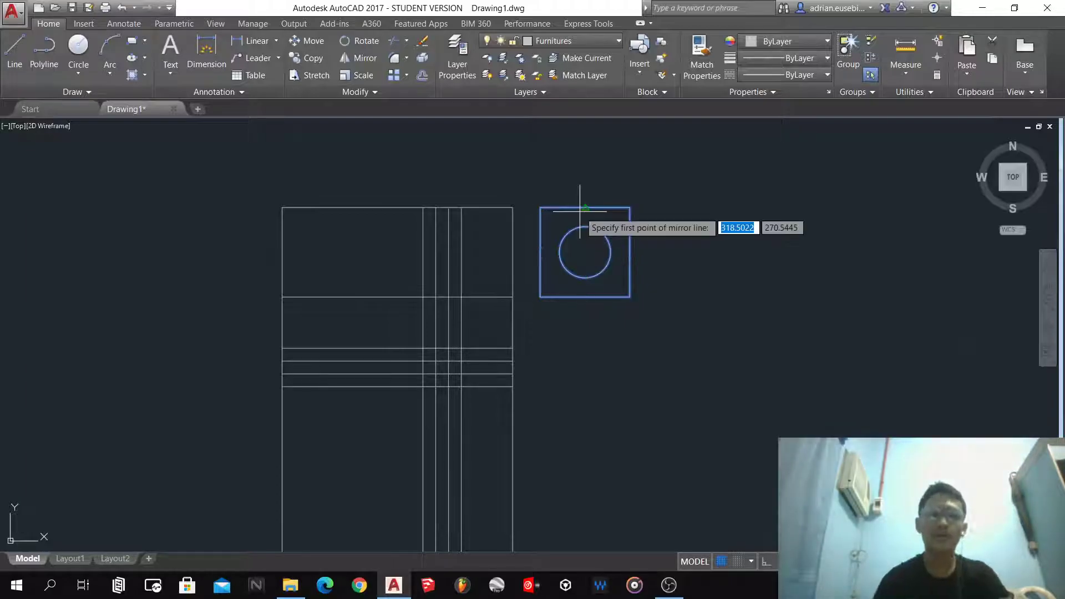
pyautogui.click(397, 208)
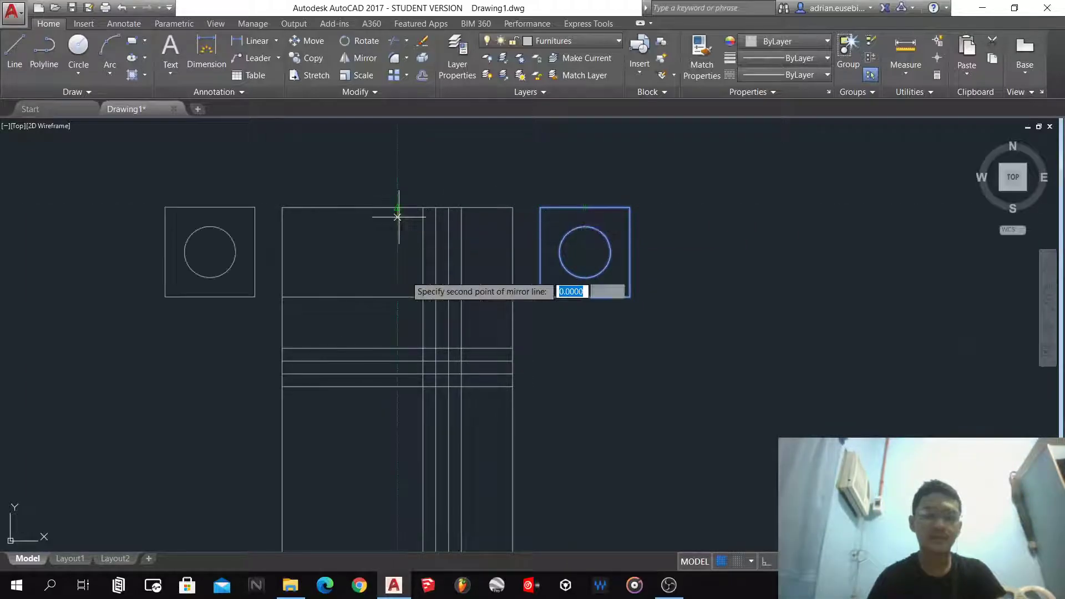
pyautogui.click(398, 425)
pyautogui.press('Return')
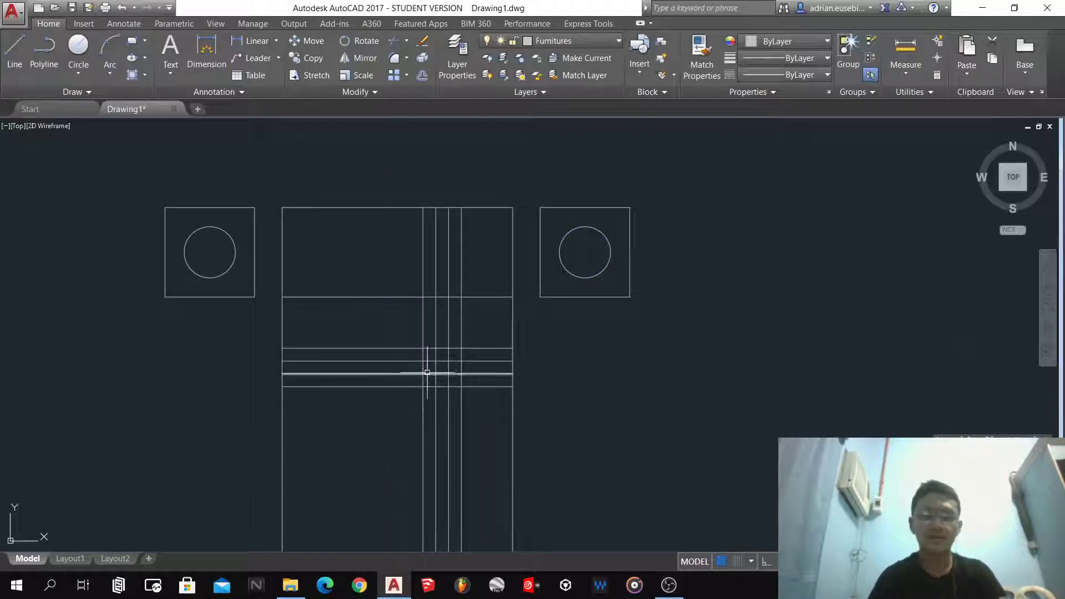
# - Trim the four inner vertical lines out of the bed's top section, above the first inner horizontal line
pyautogui.write('tr')
pyautogui.press('Return')
pyautogui.press('Return')
pyautogui.click(471, 250)
pyautogui.click(359, 249)
pyautogui.scroll(-5, 434, 194)
pyautogui.scroll(2, 471, 217)
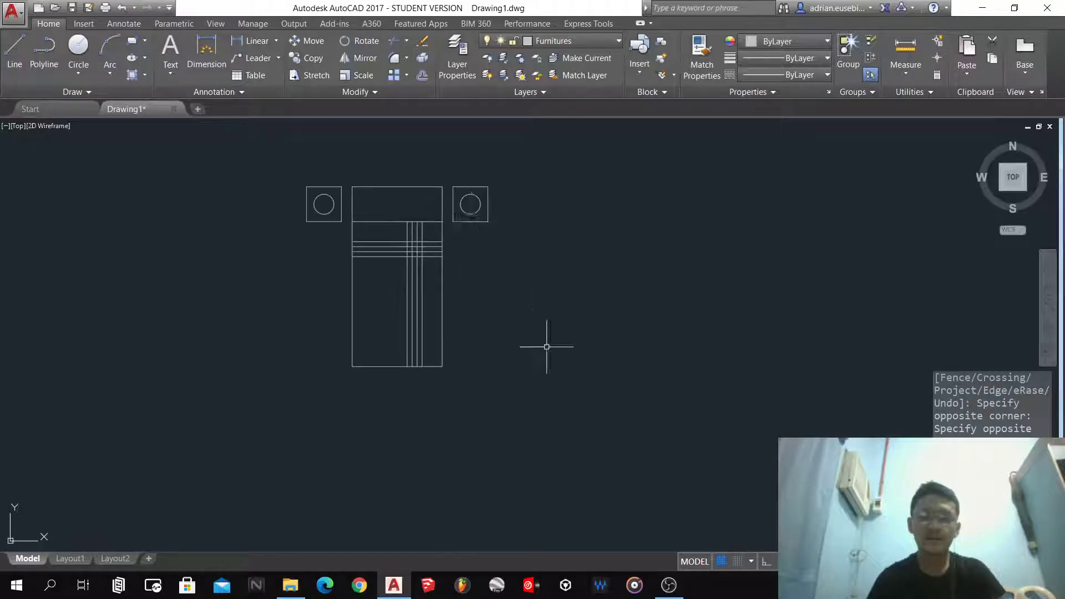
# - Group the bed and both bedside tables into one object
pyautogui.click(595, 446)
pyautogui.click(244, 141)
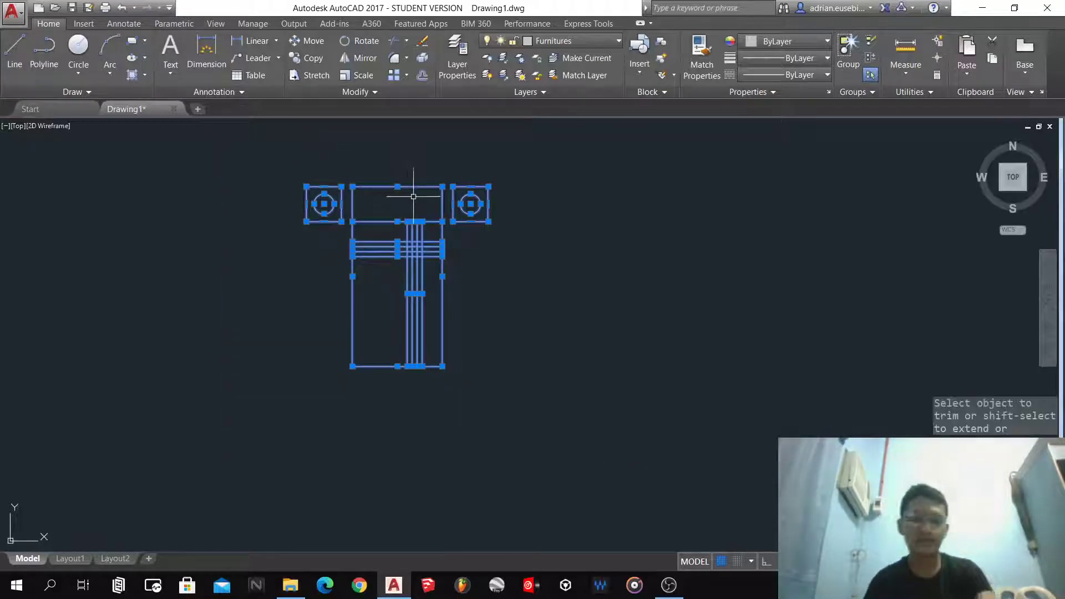
pyautogui.write('G')
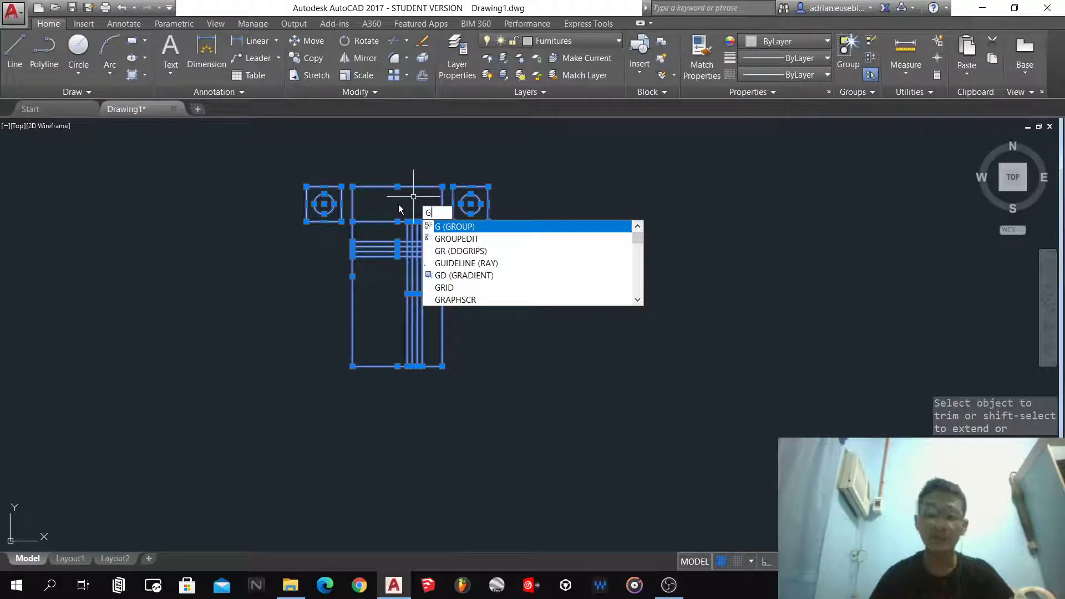
pyautogui.press('Return')
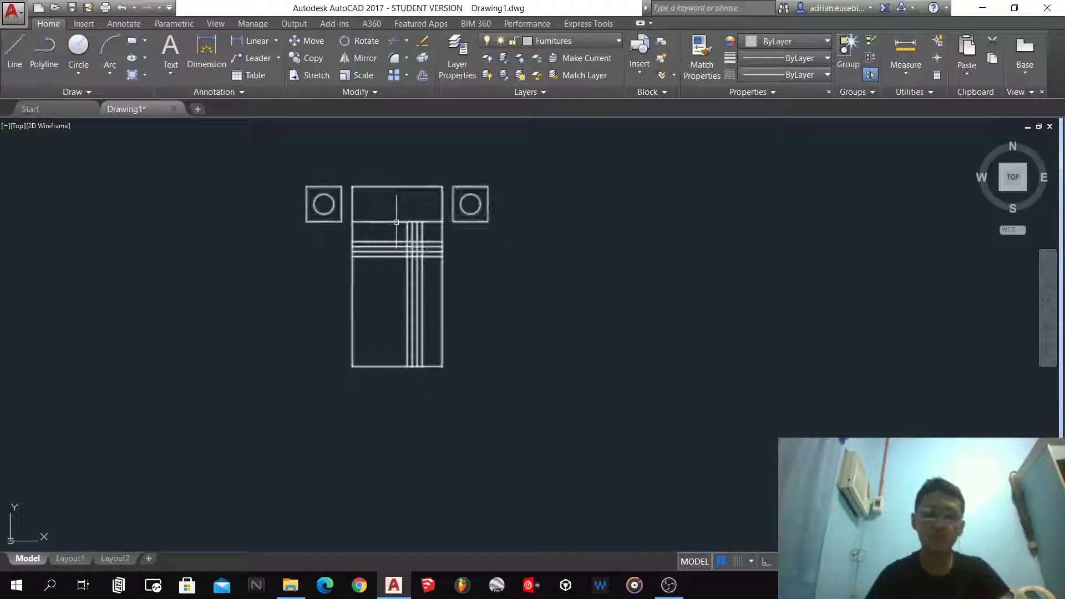
pyautogui.click(442, 238)
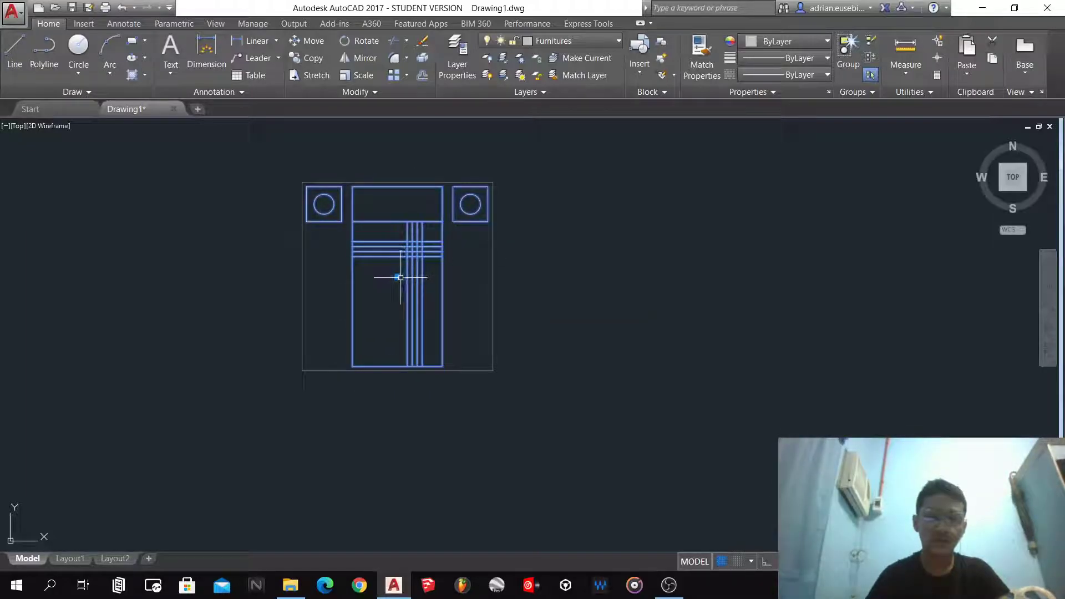
pyautogui.hotkey('ctrl', 's')
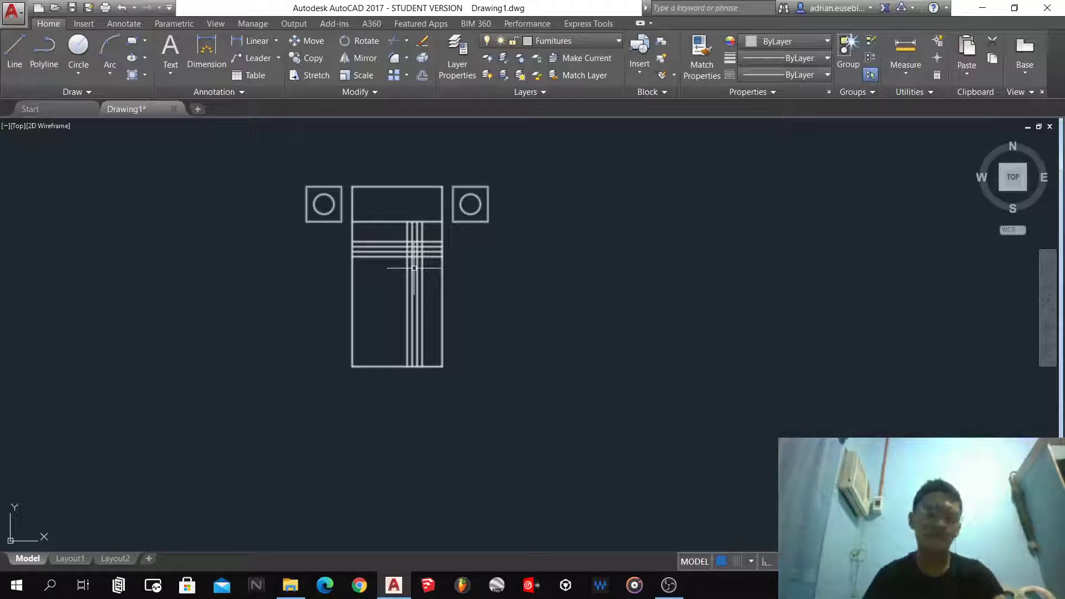
# - Draw a 0.5 by 0.5 square in the empty area to the right of the bed group
pyautogui.scroll(-4, 225, 306)
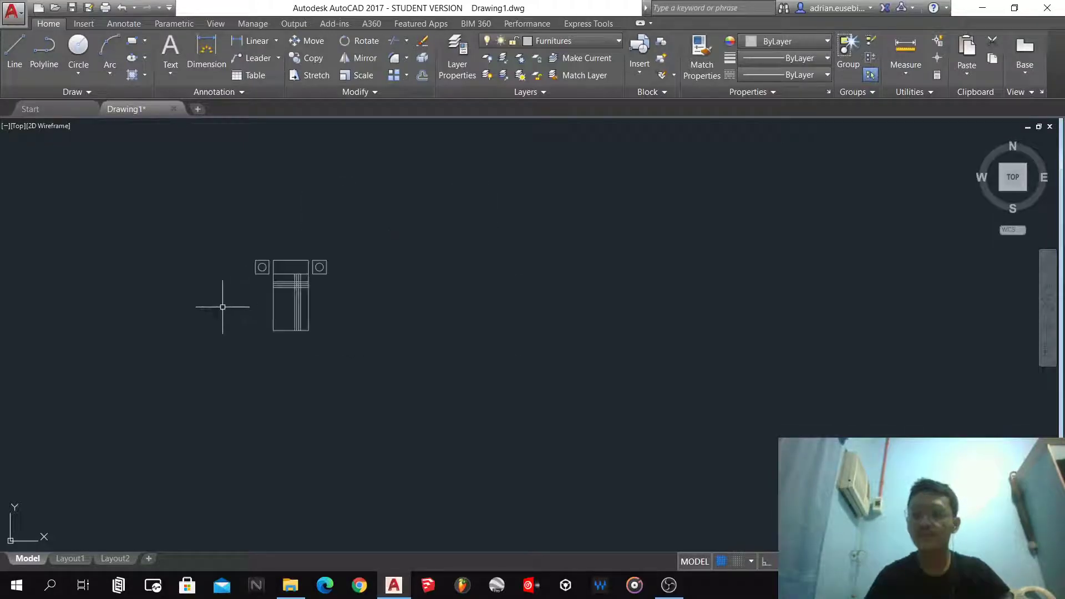
pyautogui.scroll(4, 375, 240)
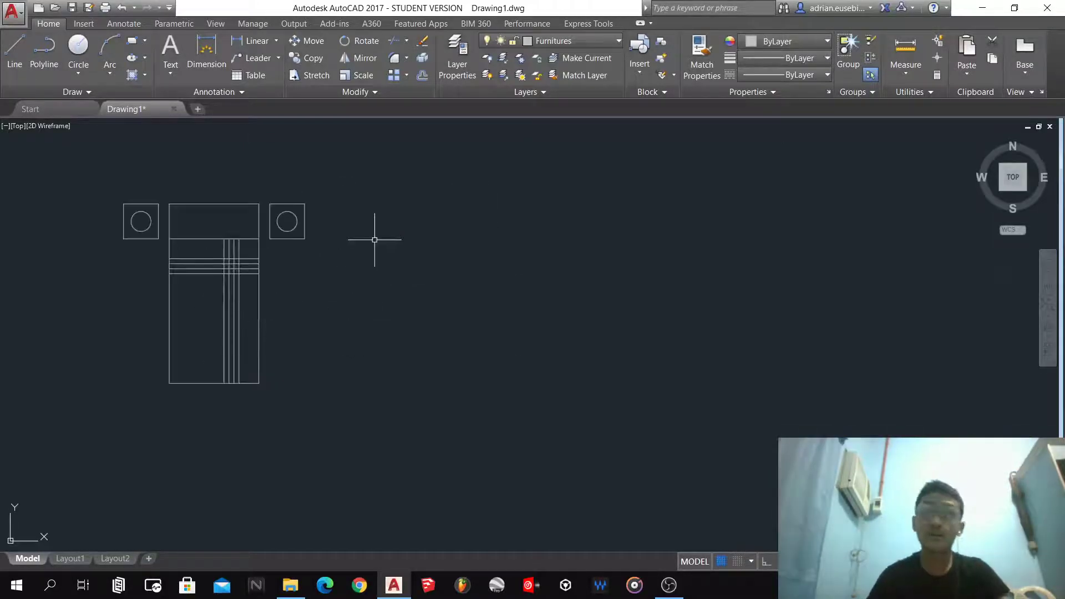
pyautogui.scroll(-2, 369, 283)
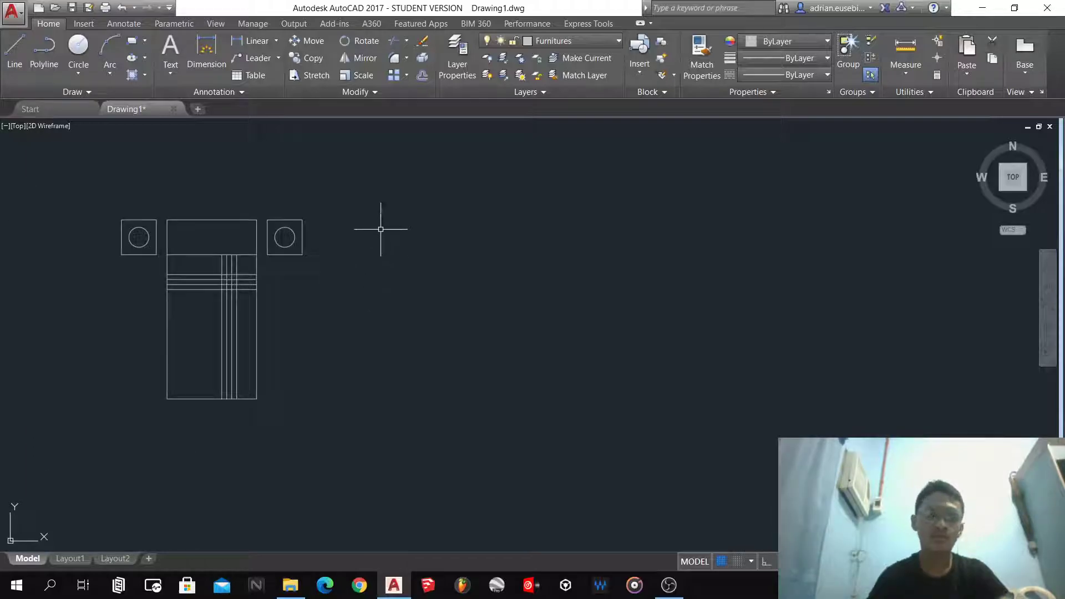
pyautogui.scroll(2, 380, 230)
pyautogui.scroll(-2, 374, 274)
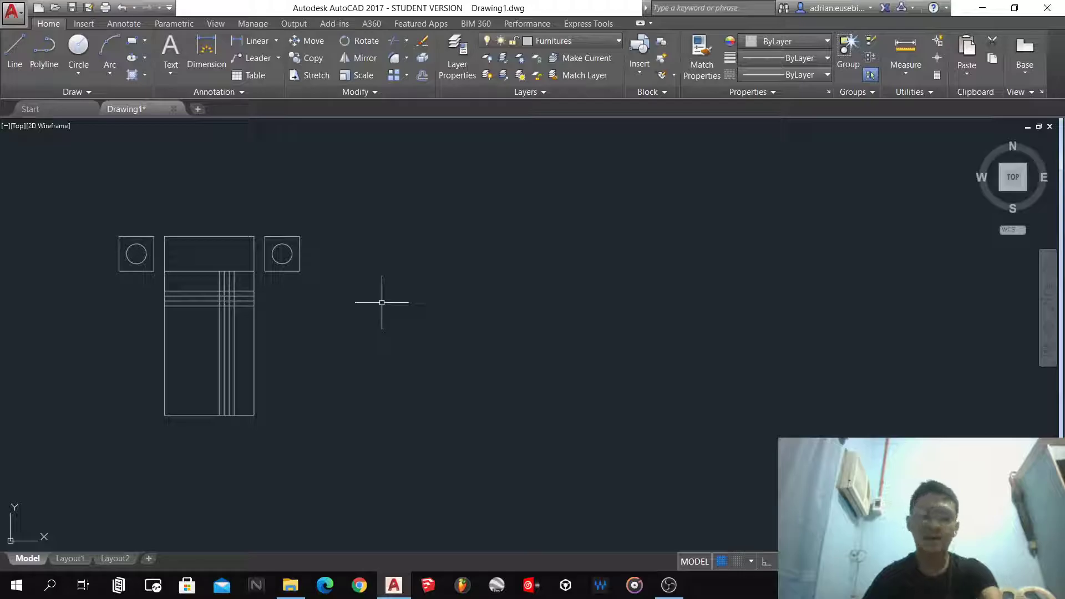
pyautogui.press('Return')
pyautogui.click(353, 370)
pyautogui.write('.5')
pyautogui.press('Tab')
pyautogui.write('.5')
pyautogui.press('Return')
pyautogui.press('Return')
pyautogui.scroll(2, 379, 320)
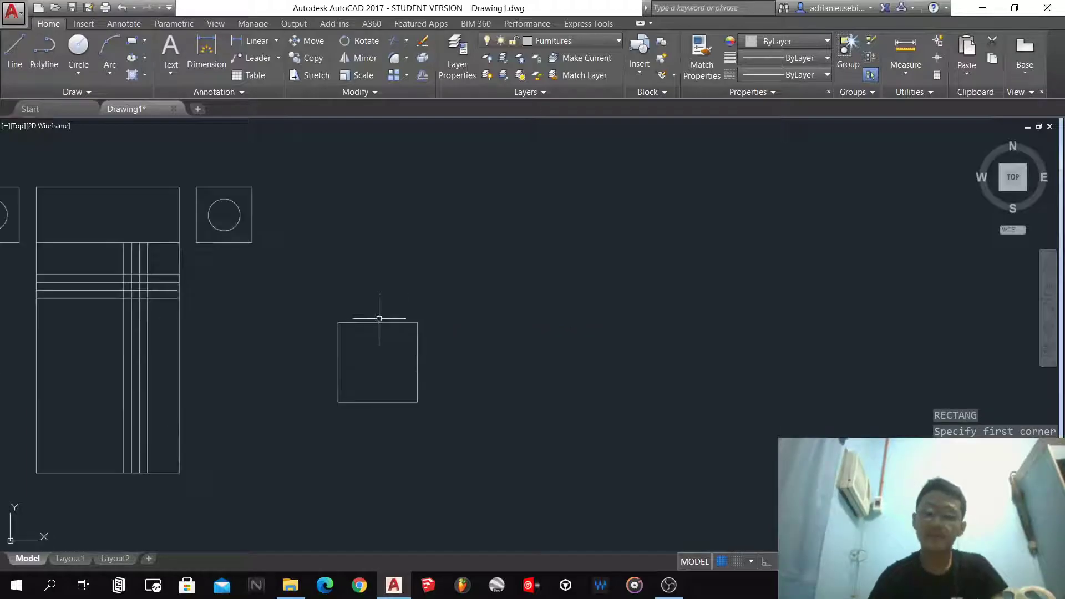
# - Explode the new square into separate lines
pyautogui.scroll(2, 409, 397)
pyautogui.click(432, 417)
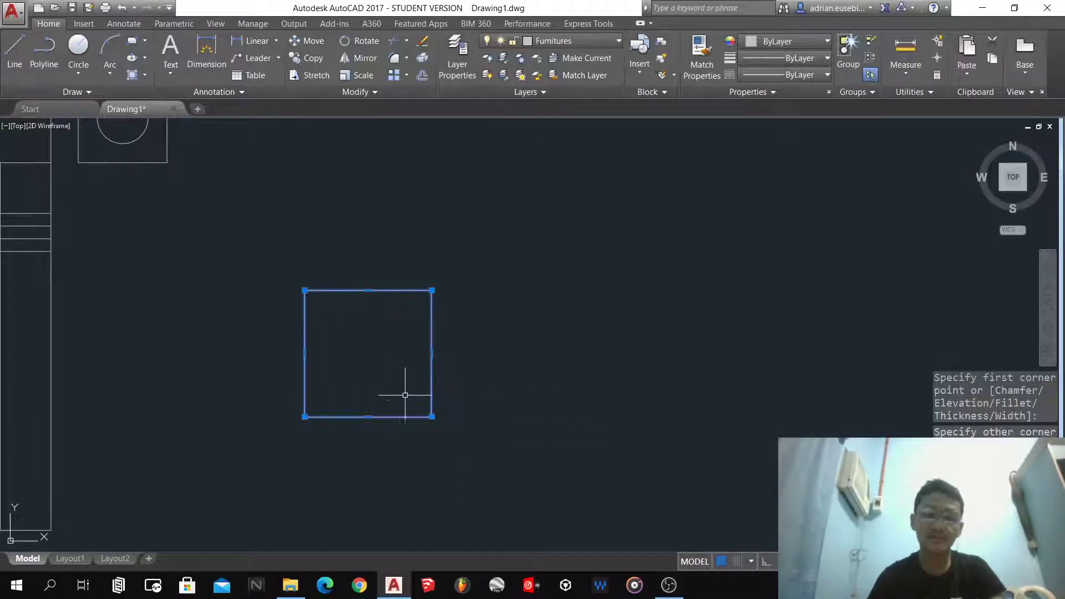
pyautogui.press('Escape')
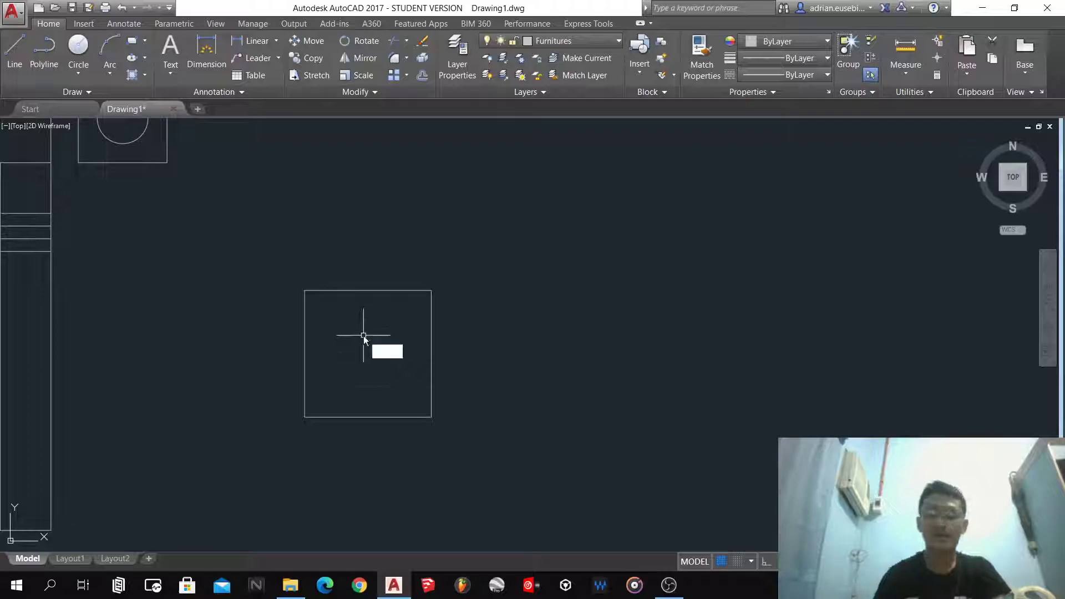
# - Offset the square's top, left and bottom edges outward by 0.05 each
pyautogui.write('o')
pyautogui.press('Return')
pyautogui.press('Return')
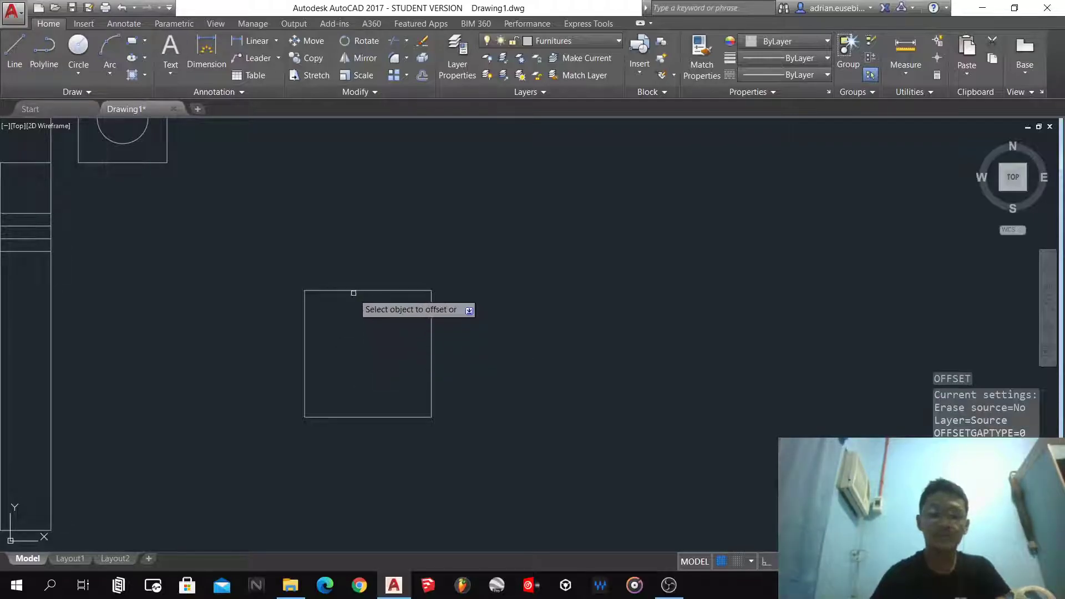
pyautogui.click(347, 290)
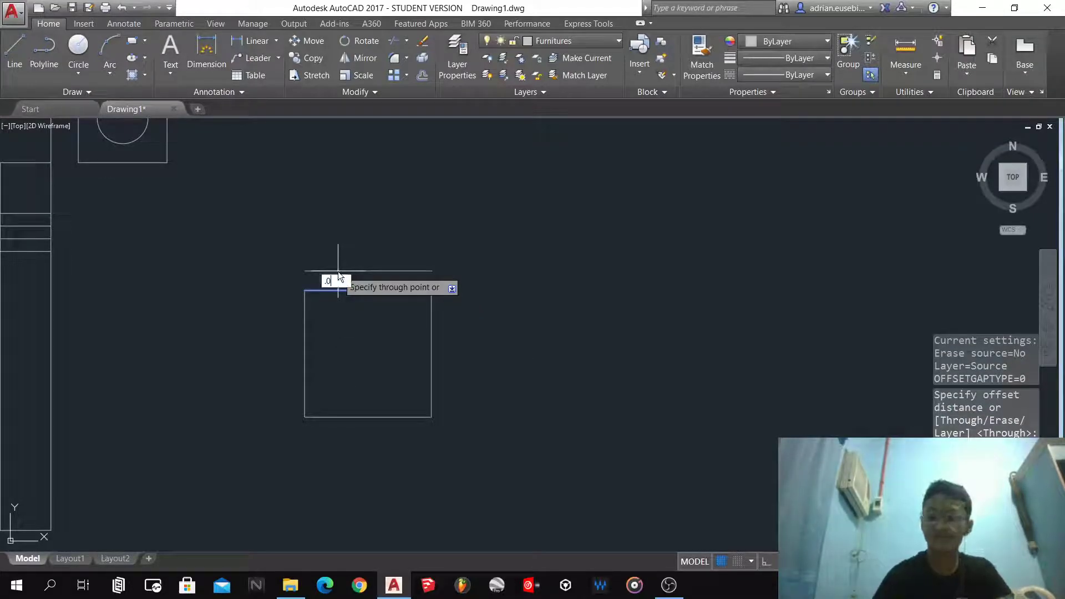
pyautogui.click(338, 277)
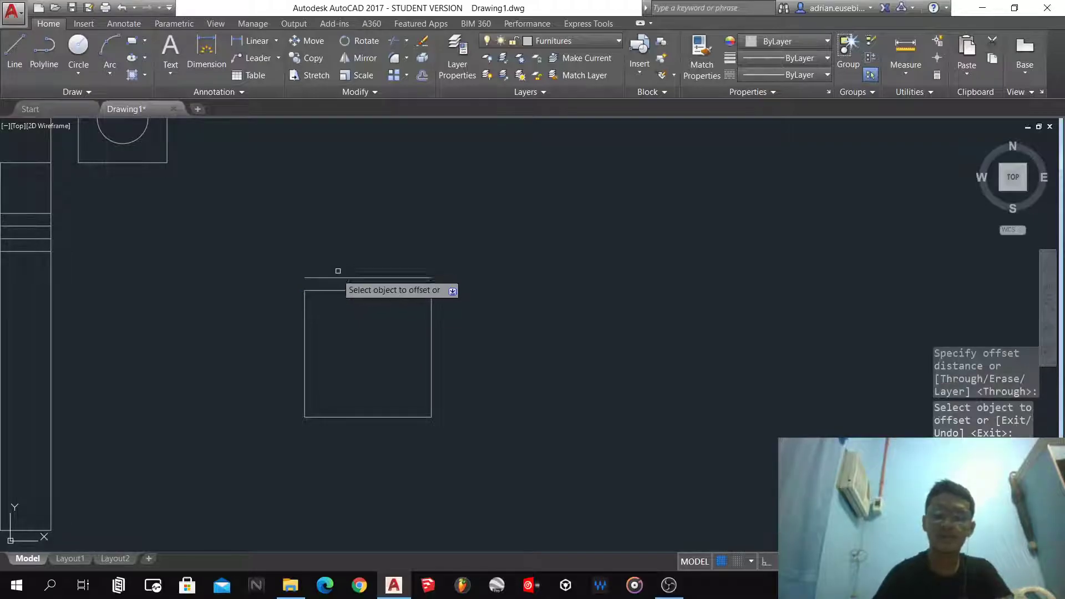
pyautogui.click(305, 341)
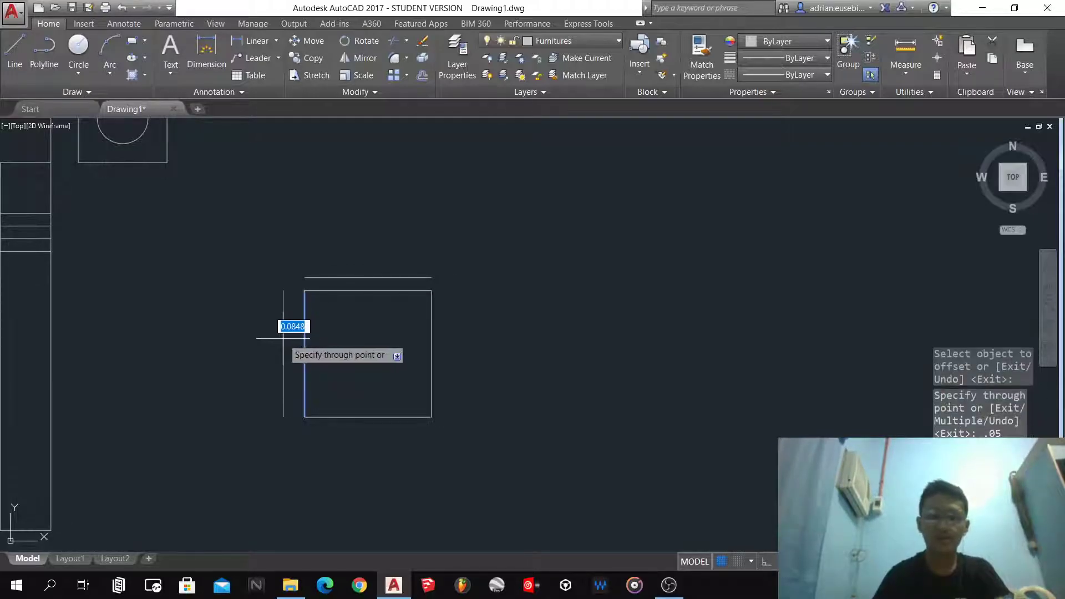
pyautogui.press('Return')
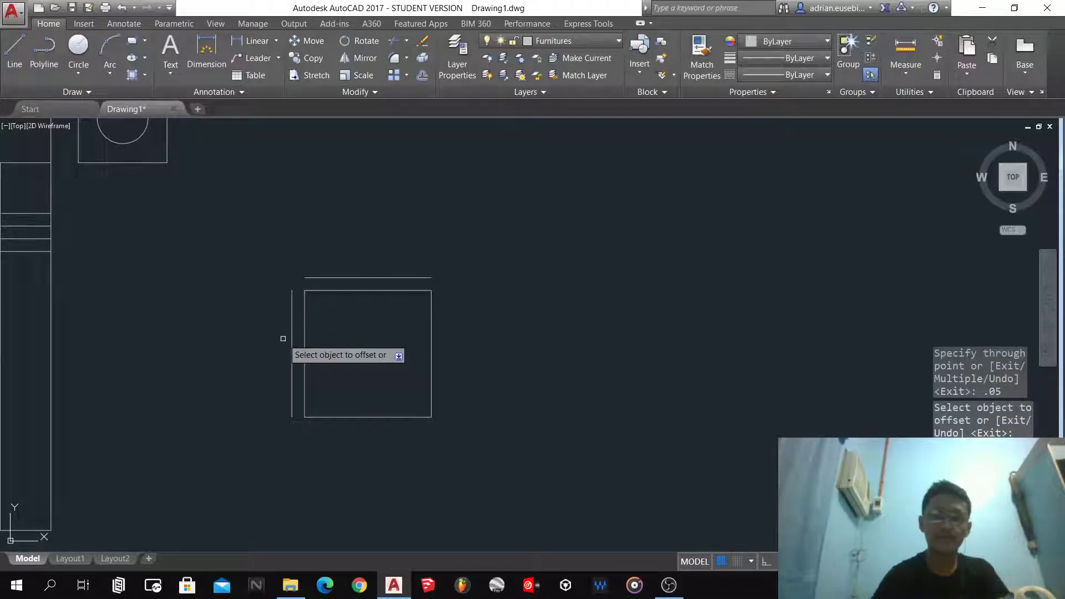
pyautogui.click(313, 416)
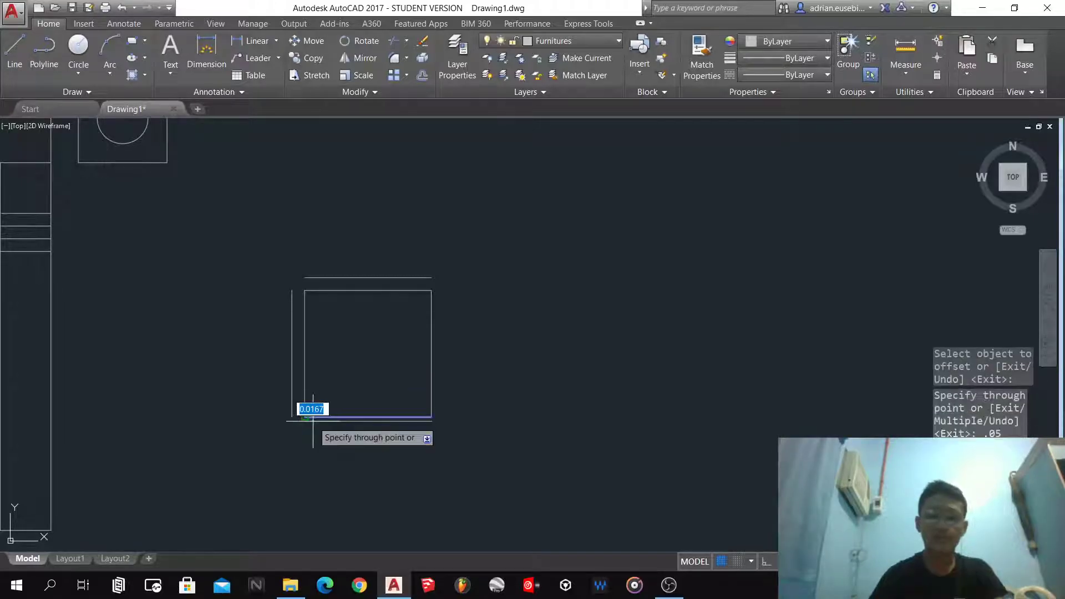
pyautogui.write('.05')
pyautogui.press('Return')
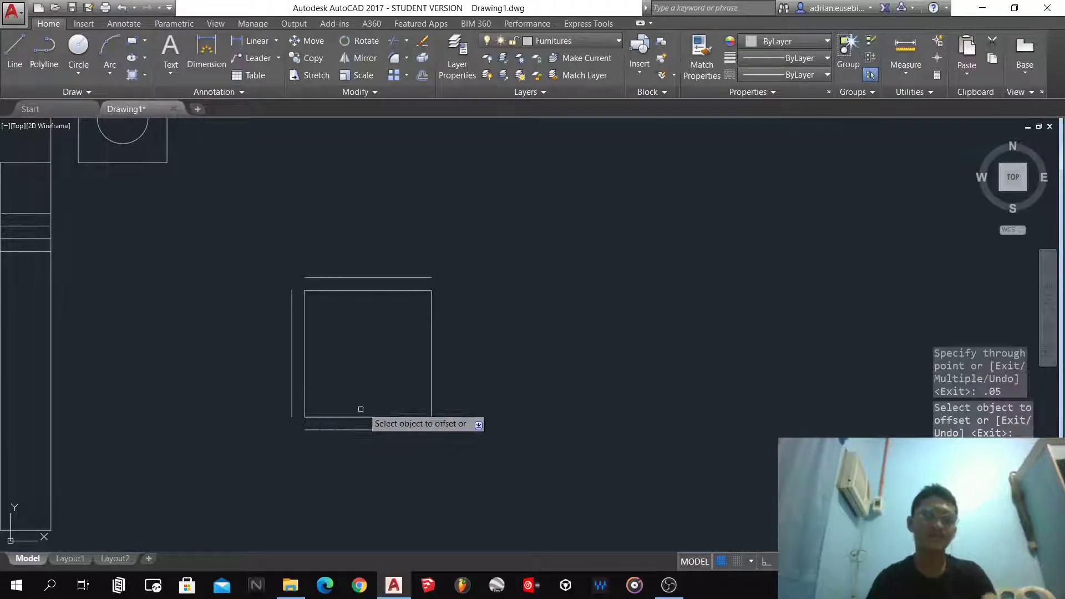
# - Fillet the square's left and right edges to the lower offset line with a radius of 0.05
pyautogui.write('f')
pyautogui.press('Return')
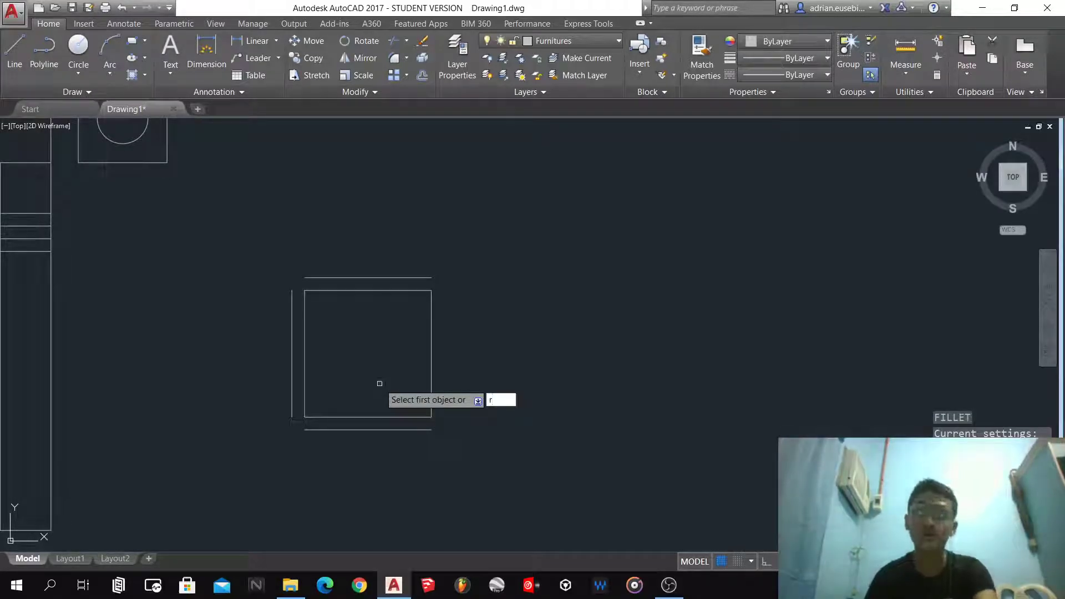
pyautogui.write('r')
pyautogui.press('Return')
pyautogui.write('05')
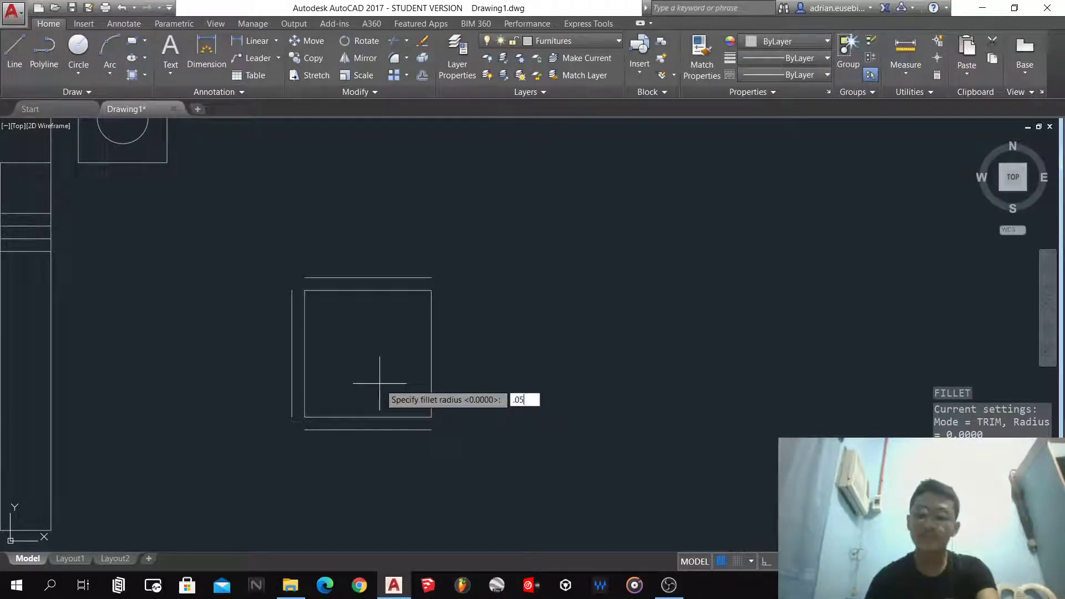
pyautogui.press('Return')
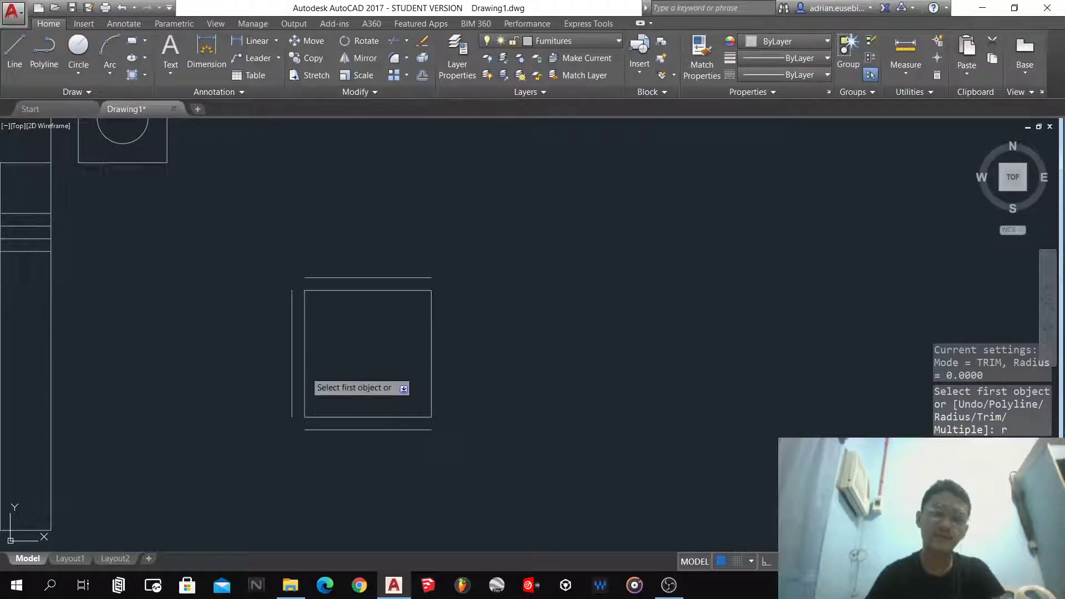
pyautogui.click(305, 371)
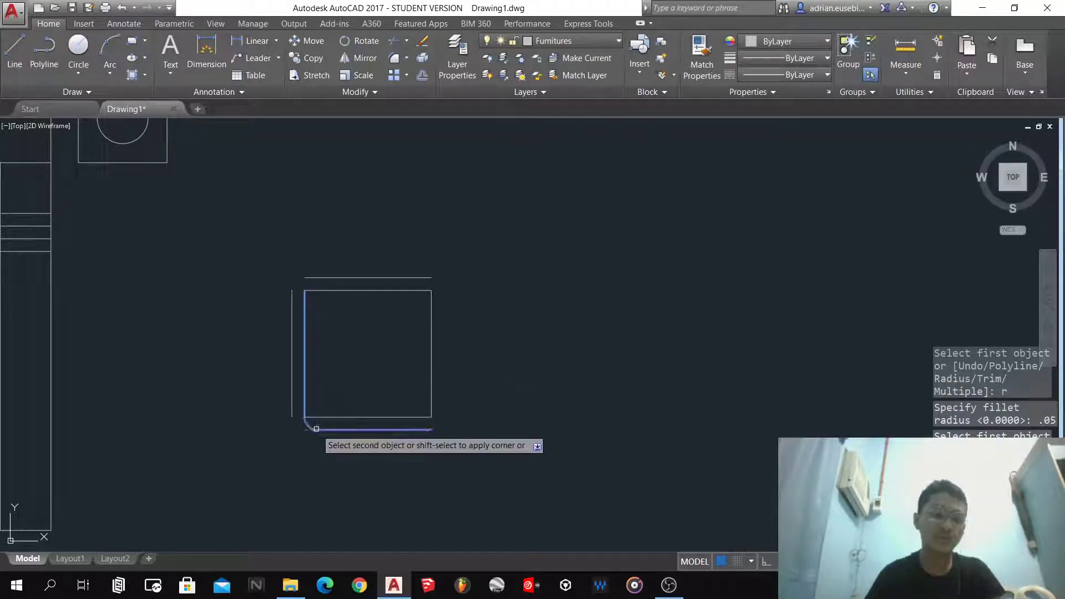
pyautogui.click(312, 429)
pyautogui.press('Return')
pyautogui.click(381, 429)
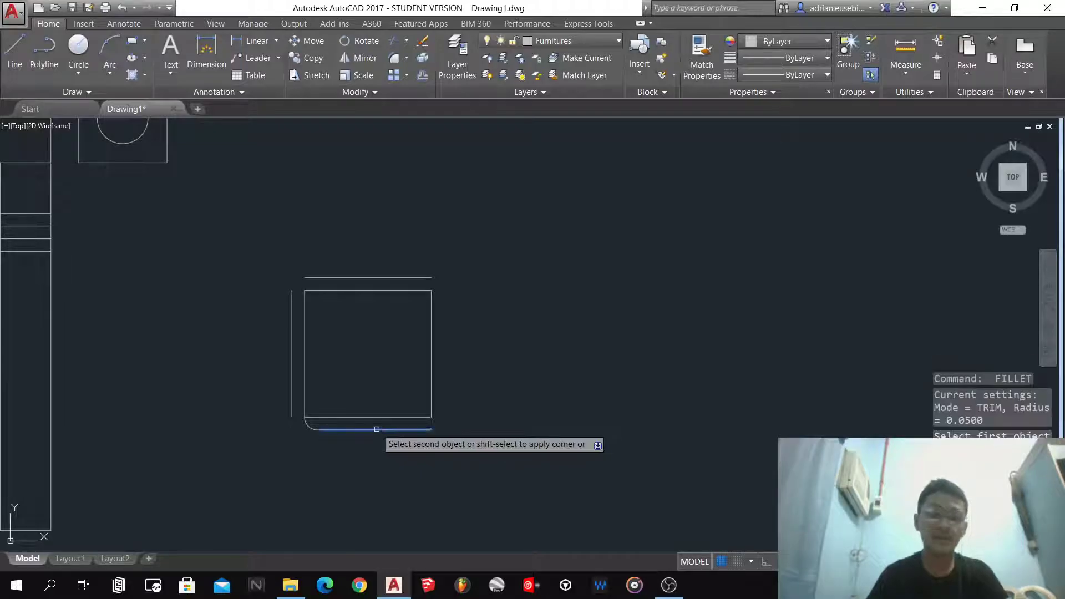
pyautogui.click(432, 391)
# - Fillet the square's right and left edges to the upper offset line with a radius of 0.05
pyautogui.press('Return')
pyautogui.click(432, 310)
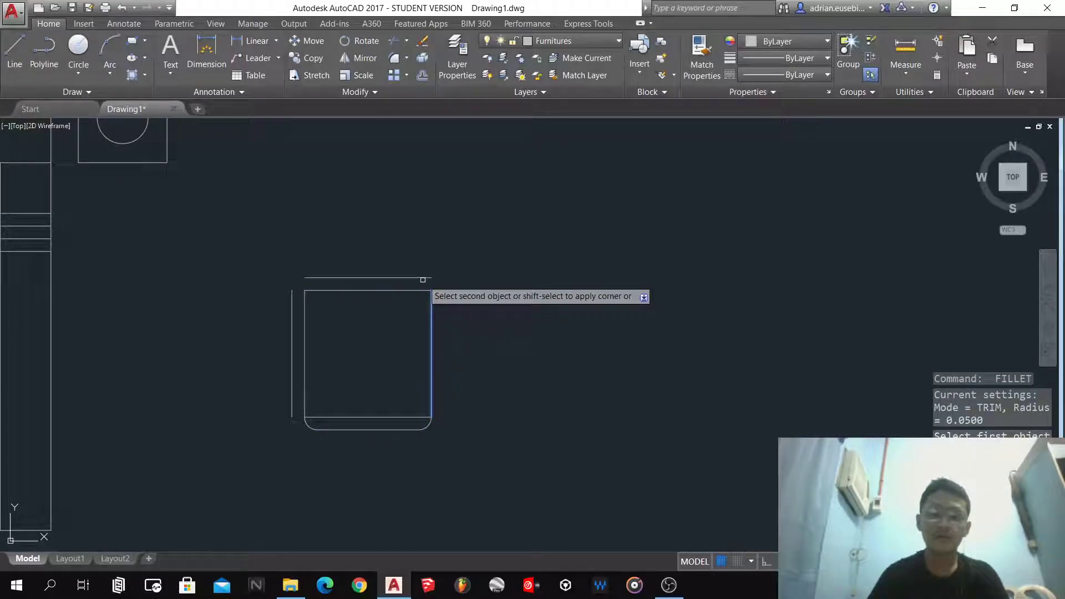
pyautogui.click(418, 278)
pyautogui.press('Return')
pyautogui.click(353, 278)
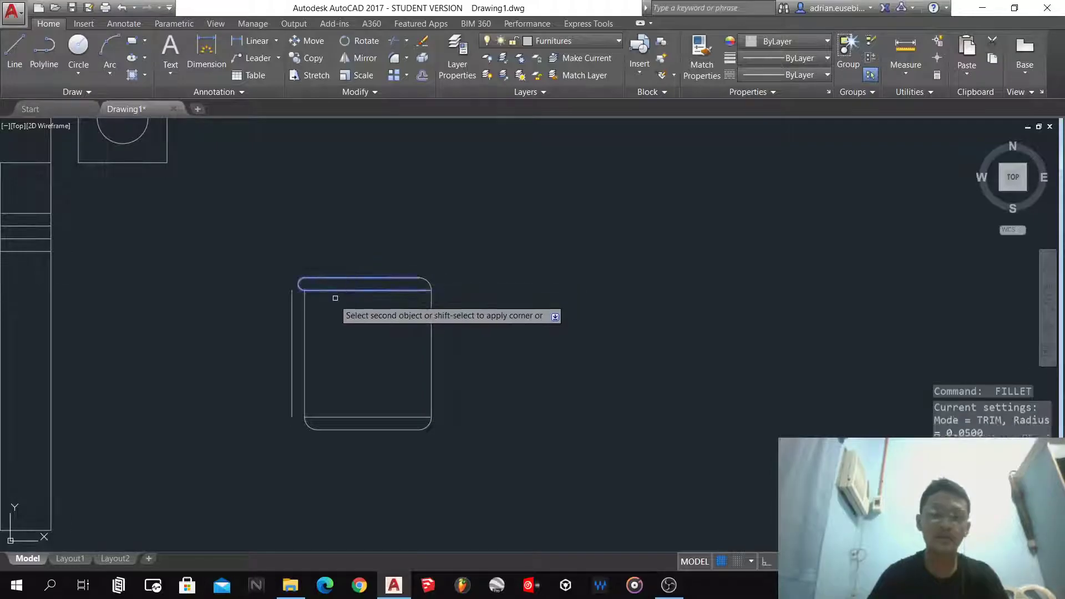
pyautogui.click(303, 326)
# - Fillet the square's left offset line to its top and bottom edges with a radius of 0.05
pyautogui.press('Return')
pyautogui.click(291, 308)
pyautogui.click(321, 291)
pyautogui.press('Return')
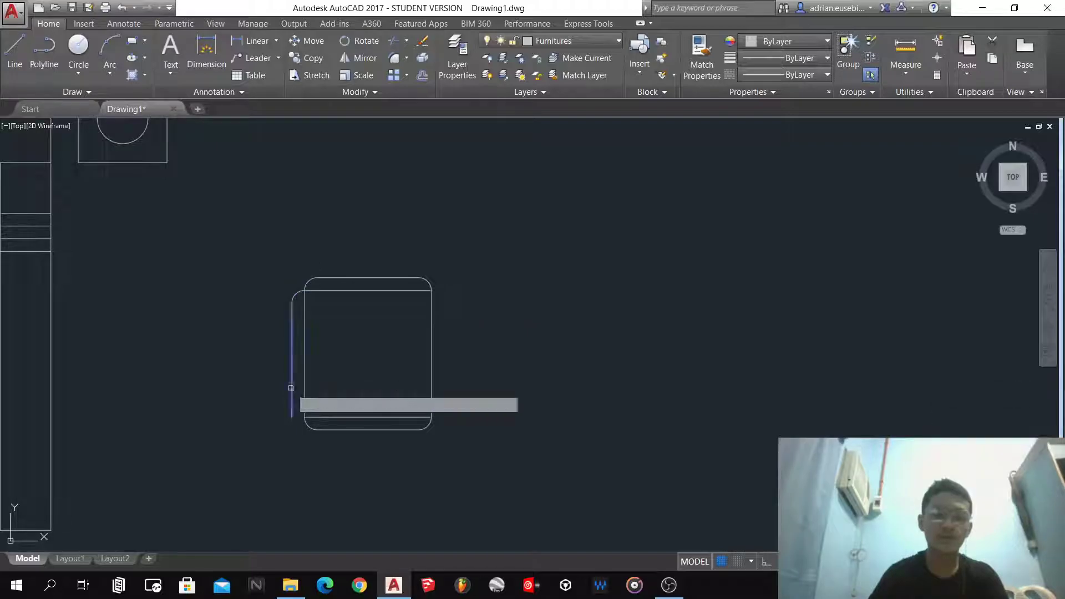
pyautogui.click(291, 395)
pyautogui.click(326, 418)
# - Draw a 1.5 by 0.5 rectangle above and to the right of the armchair, starting in line with its right edge
pyautogui.scroll(-4, 305, 434)
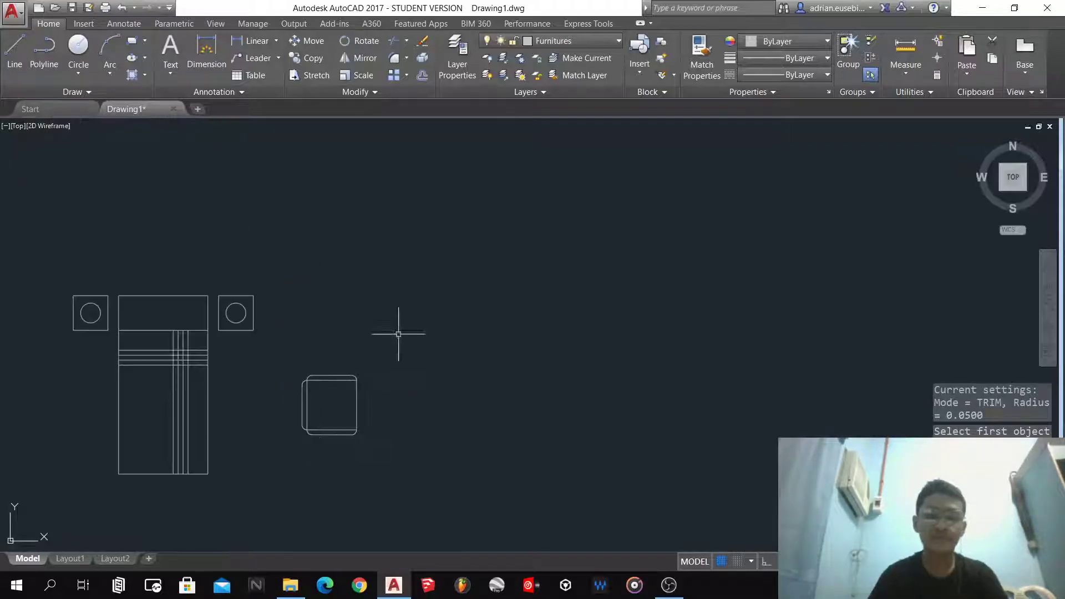
pyautogui.scroll(2, 399, 334)
pyautogui.write('rec')
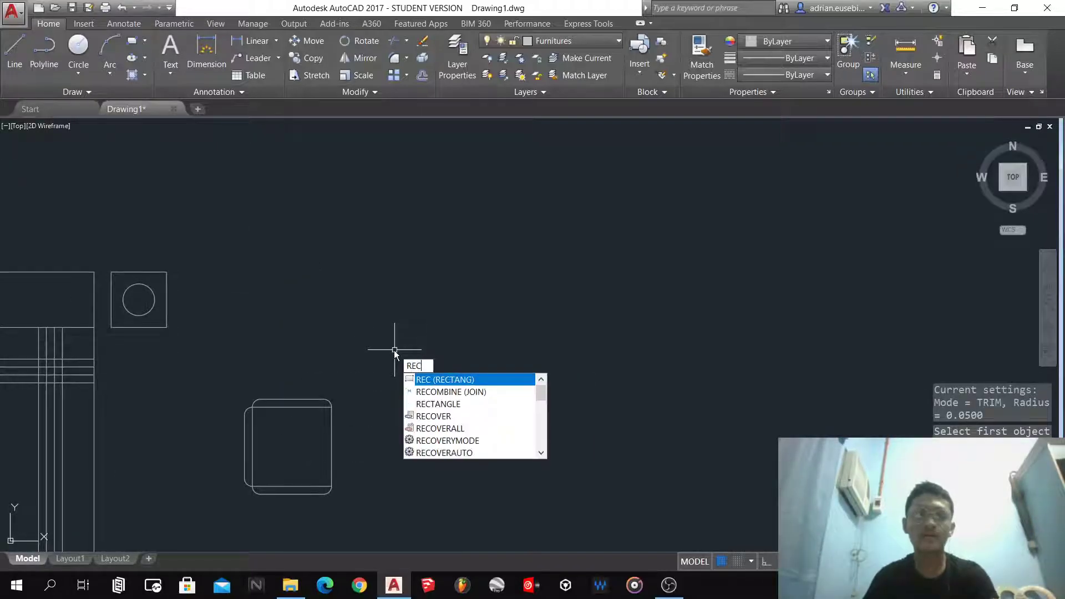
pyautogui.press('Return')
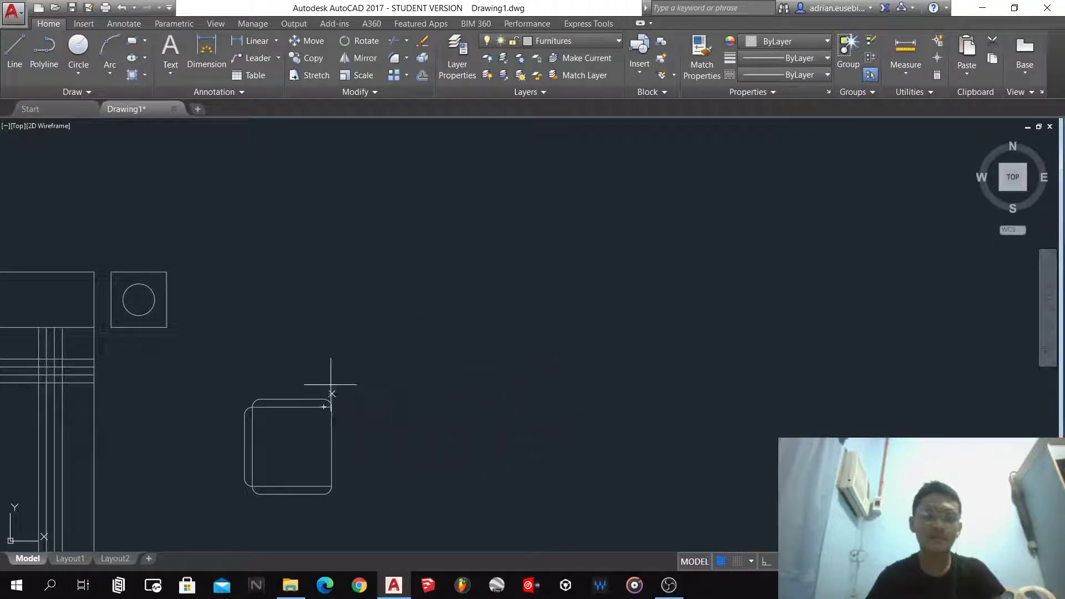
pyautogui.click(332, 379)
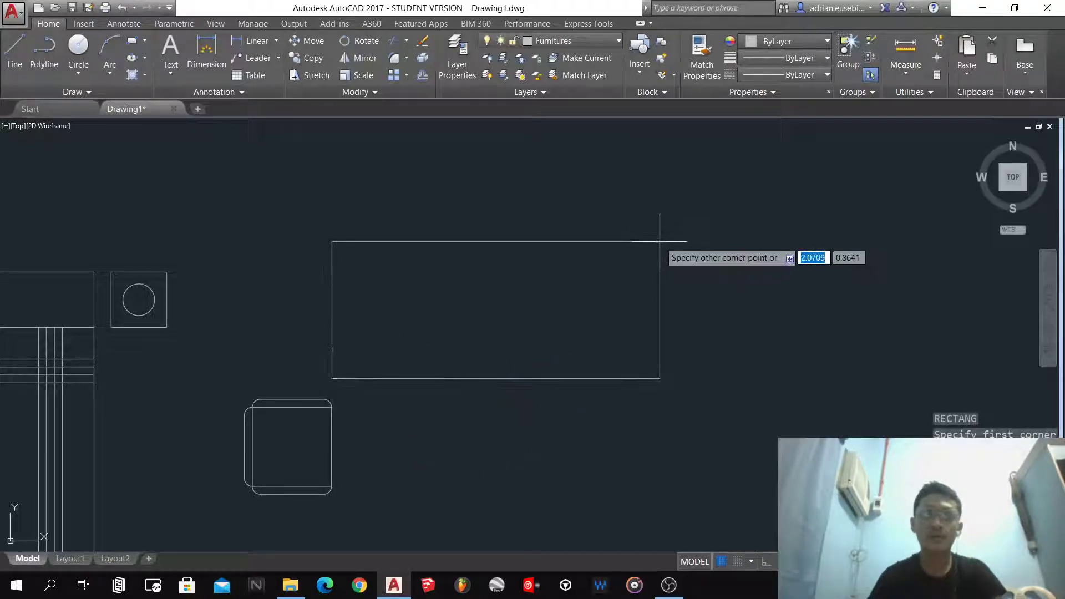
pyautogui.write('1.5')
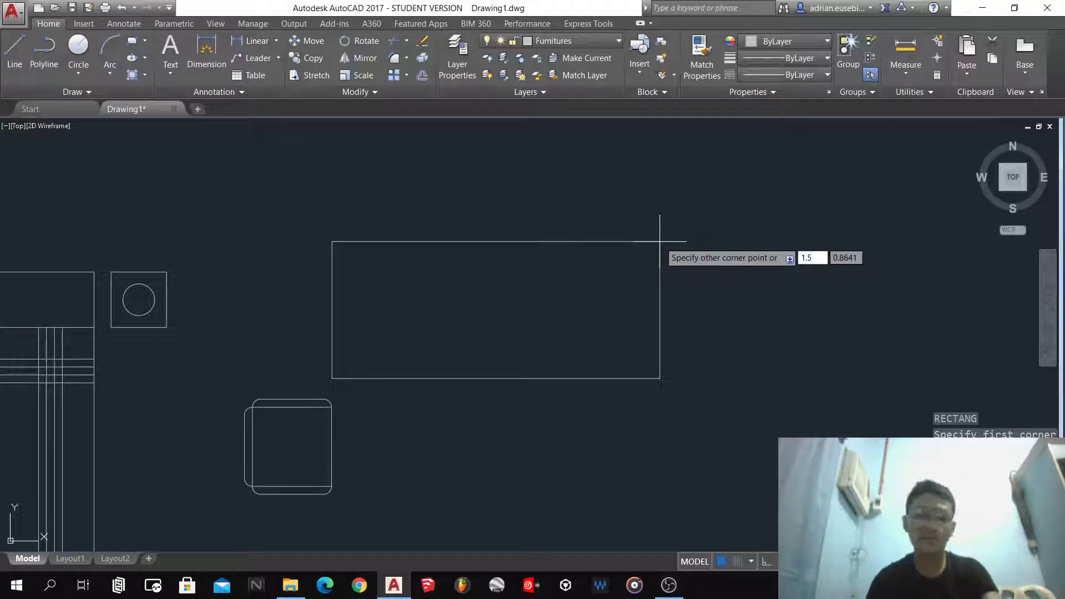
pyautogui.press('Tab')
pyautogui.write('0.5')
pyautogui.press('Return')
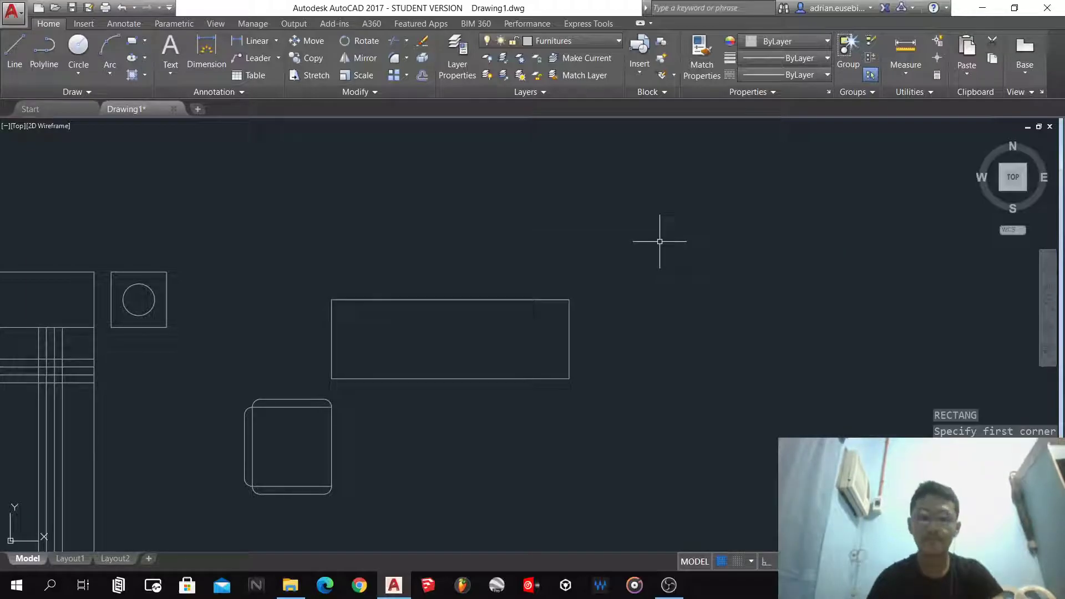
# - Explode the 1.5 by 0.5 rectangle into separate lines
pyautogui.click(625, 442)
pyautogui.click(473, 248)
pyautogui.write('x')
pyautogui.press('Return')
# - Offset the rectangle's right and left edges inward by 0.5 each to divide it into three seats
pyautogui.click(569, 360)
pyautogui.write('o')
pyautogui.press('Return')
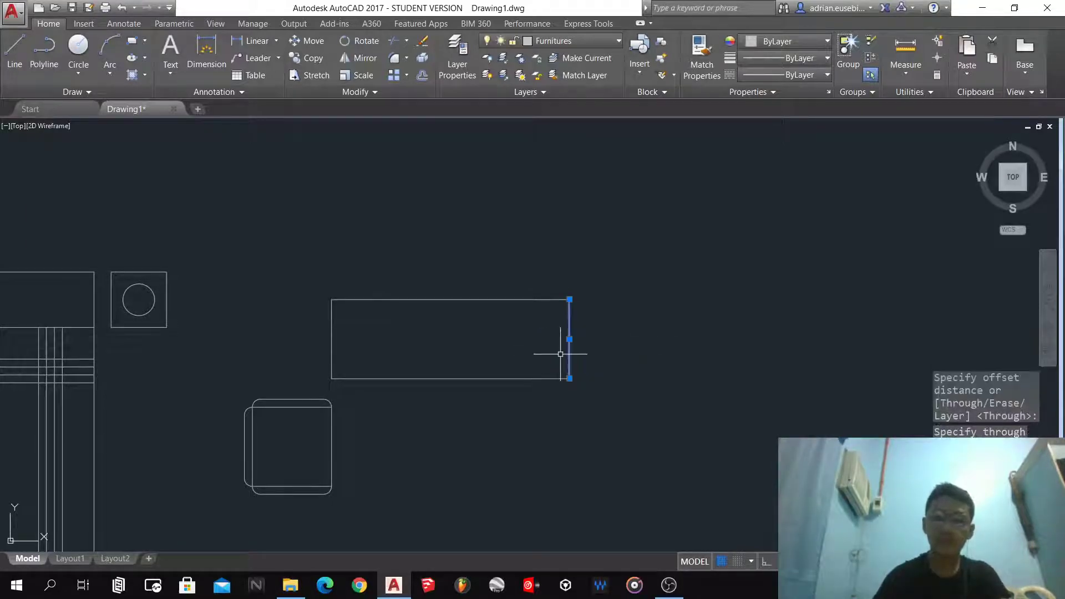
pyautogui.press('Return')
pyautogui.write('.5')
pyautogui.press('Return')
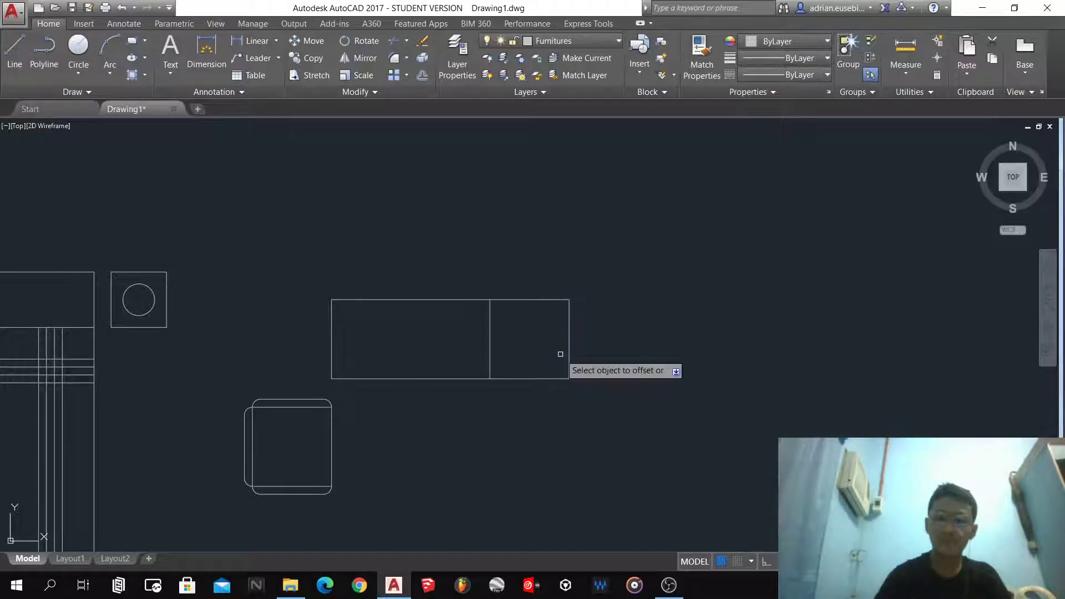
pyautogui.click(332, 334)
pyautogui.click(362, 334)
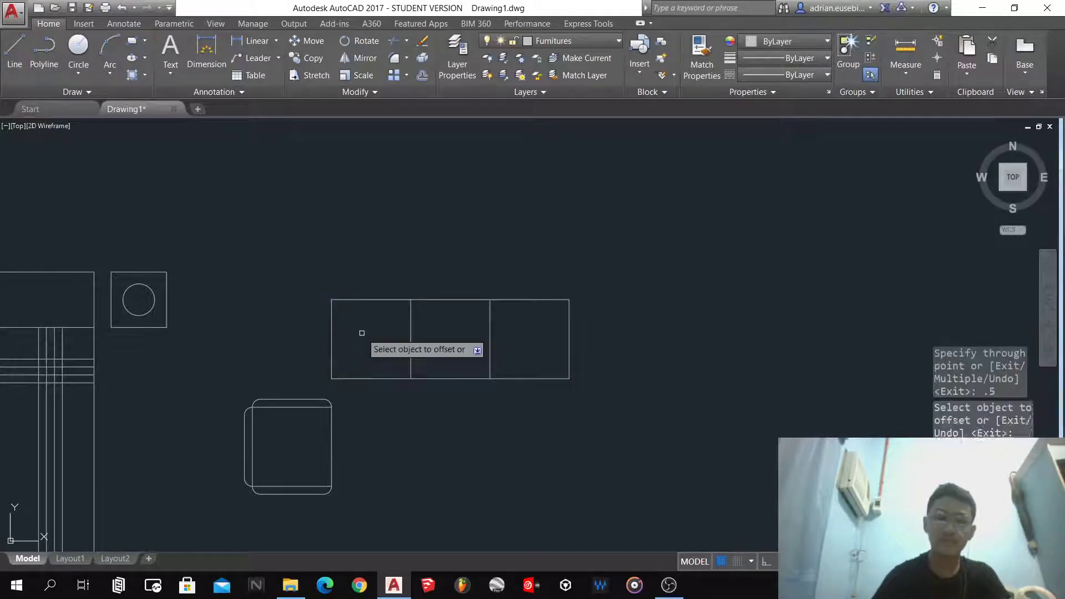
# - Offset the sofa rectangle's top, left and right edges outward by 0.05 each
pyautogui.click(370, 300)
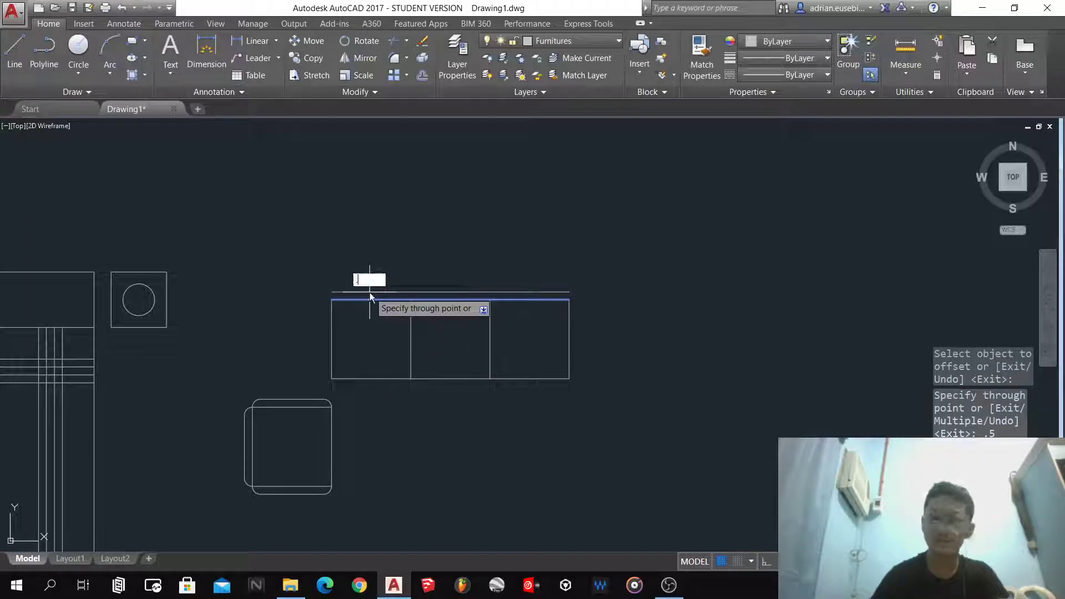
pyautogui.click(369, 292)
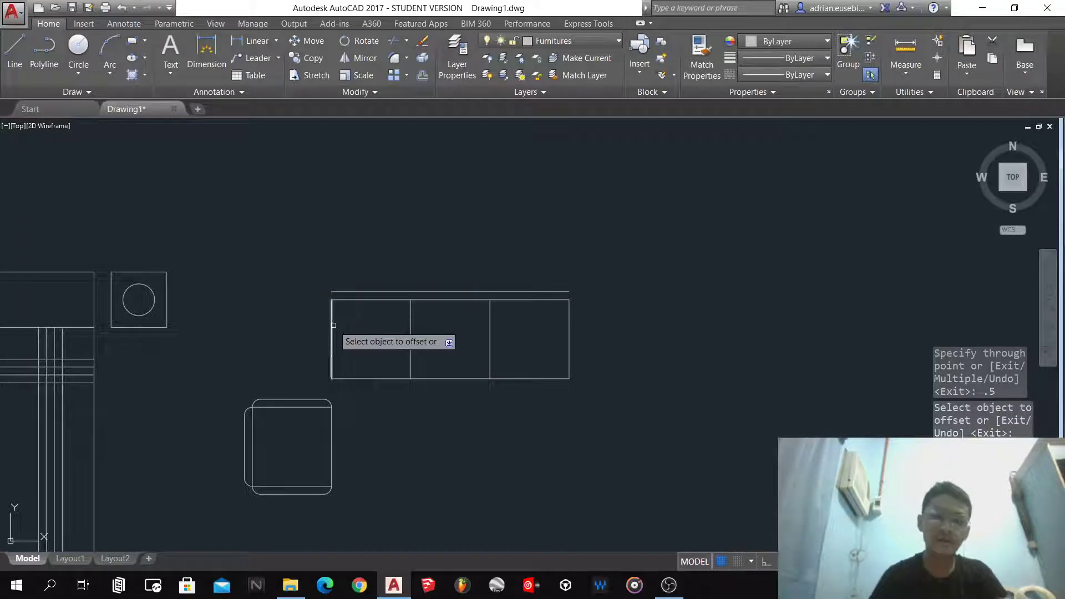
pyautogui.click(334, 325)
pyautogui.write('.05')
pyautogui.press('Return')
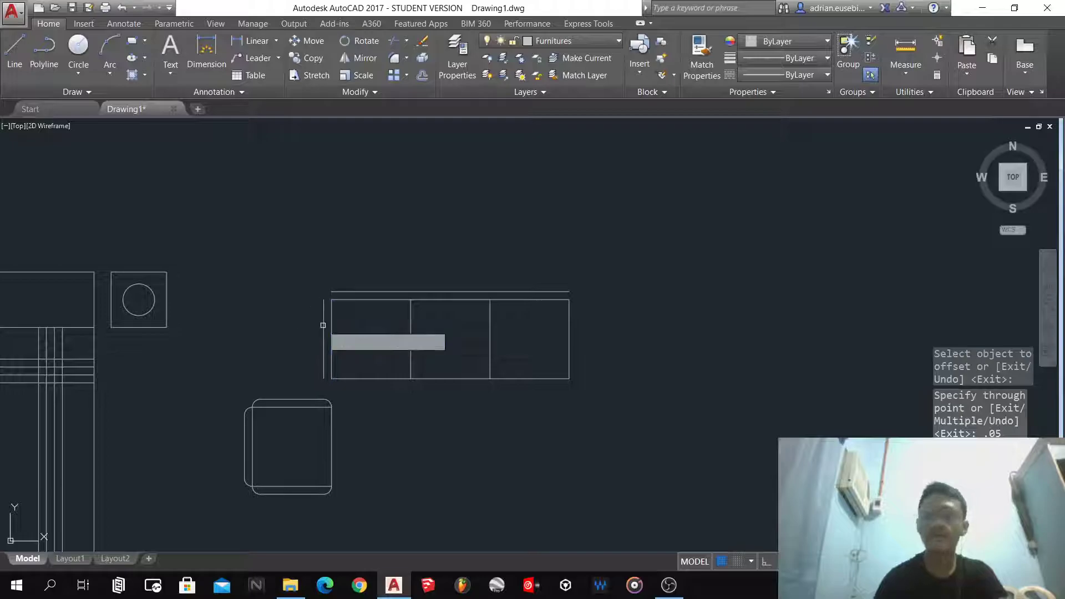
pyautogui.click(570, 348)
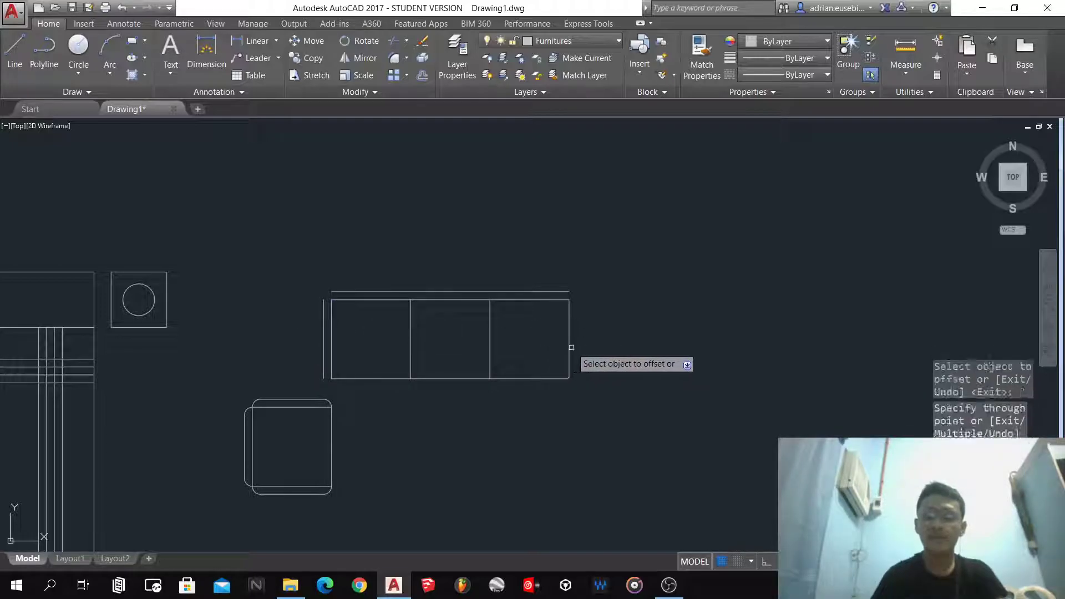
pyautogui.click(570, 348)
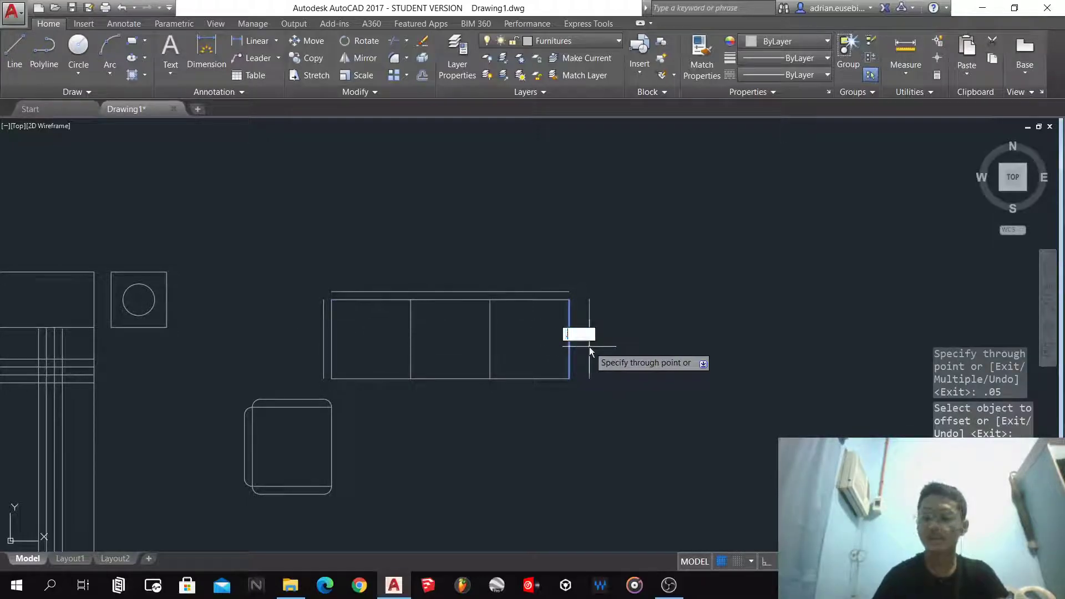
pyautogui.click(589, 348)
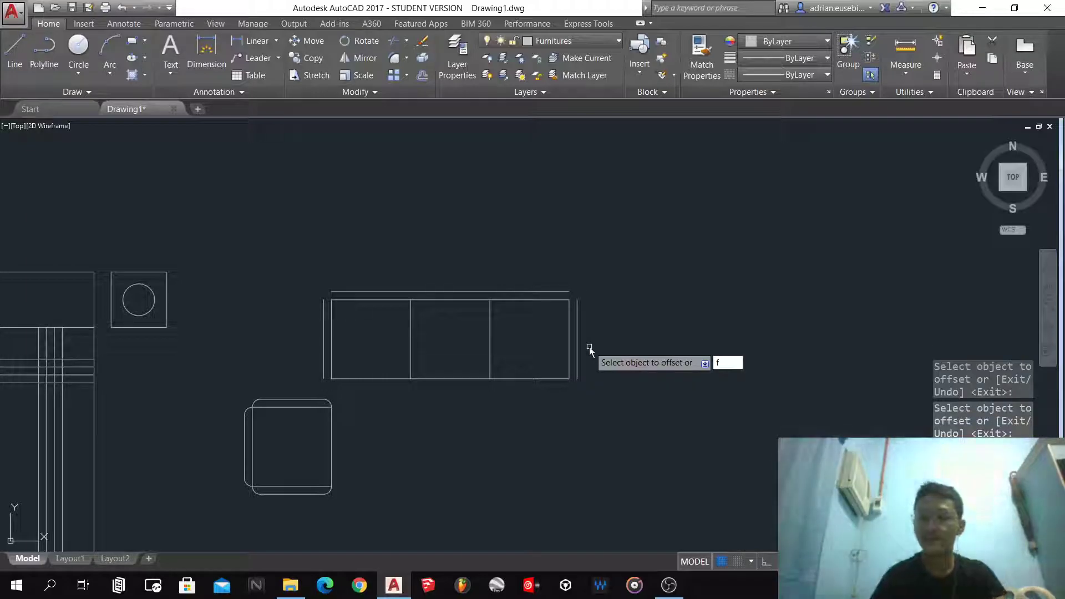
pyautogui.press('Escape')
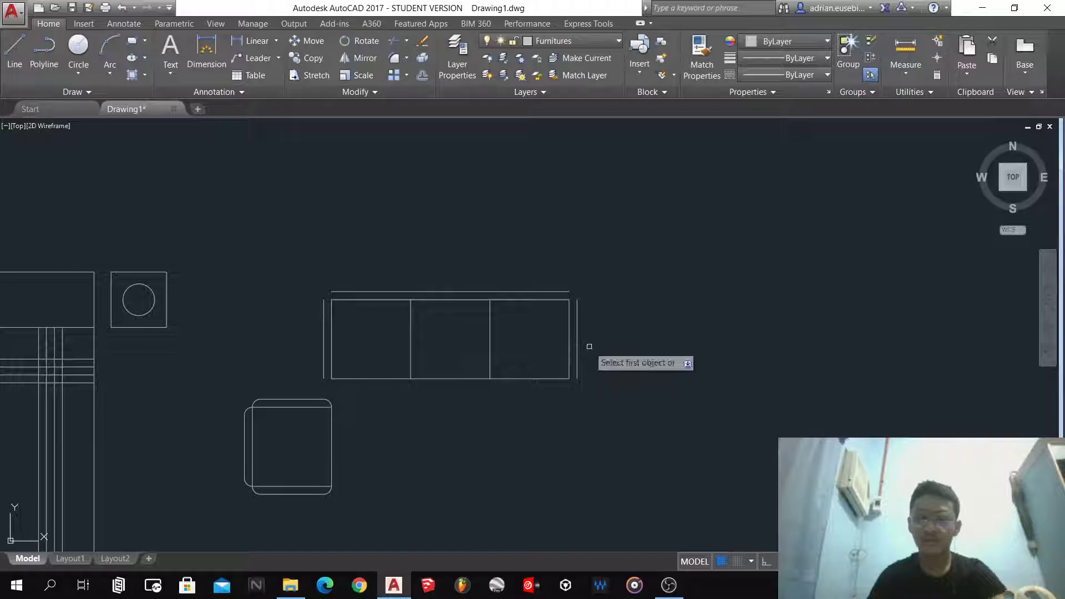
# - Fillet the sofa's right offset line to its bottom and top edges with a radius of 0.05
pyautogui.scroll(4, 589, 346)
pyautogui.click(558, 357)
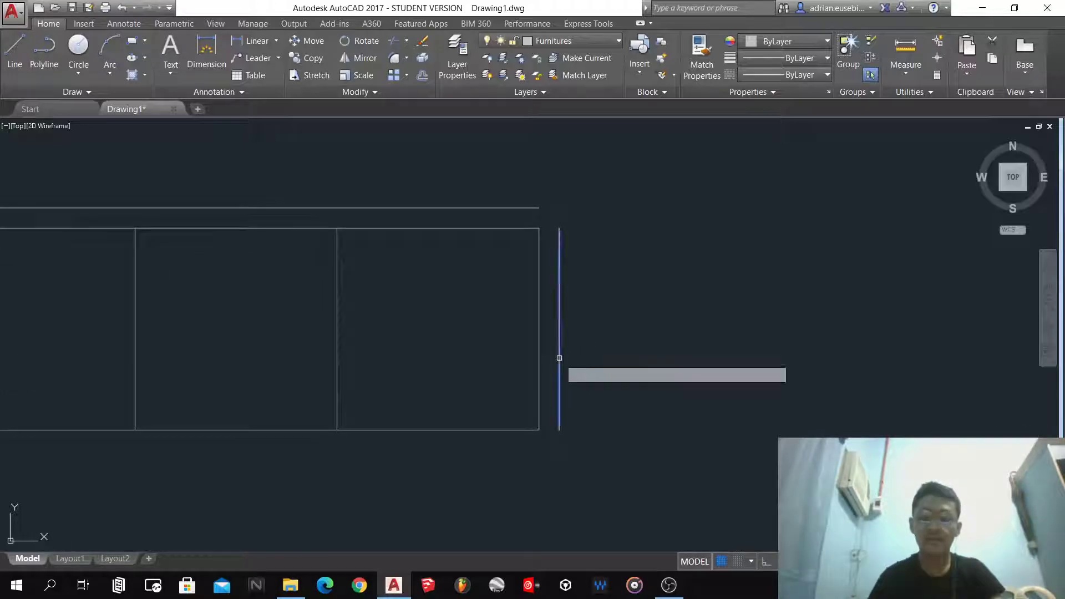
pyautogui.click(501, 432)
pyautogui.press('Return')
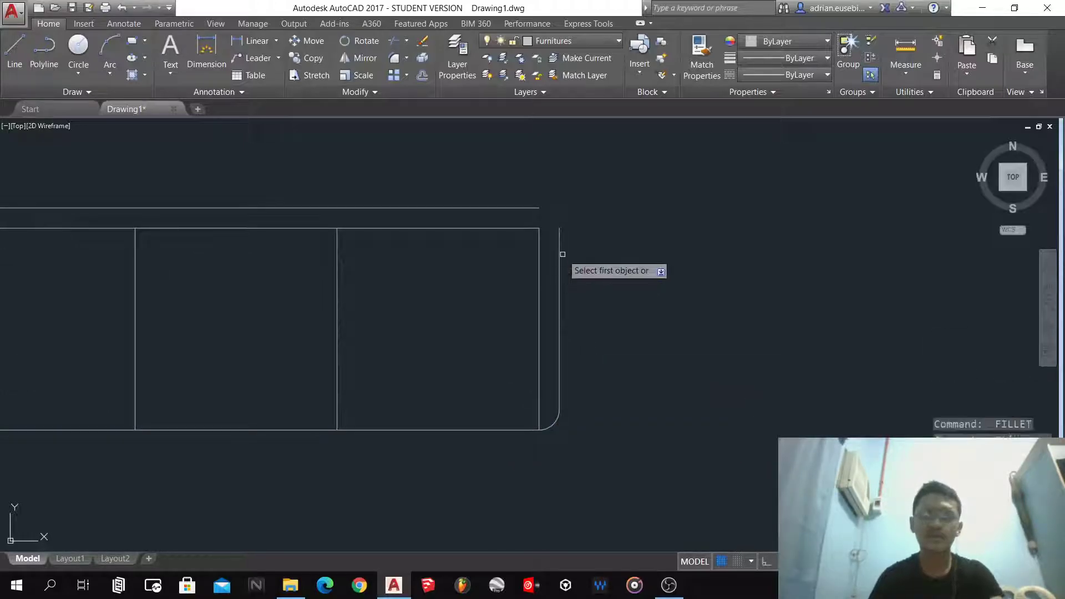
pyautogui.click(559, 233)
pyautogui.click(538, 230)
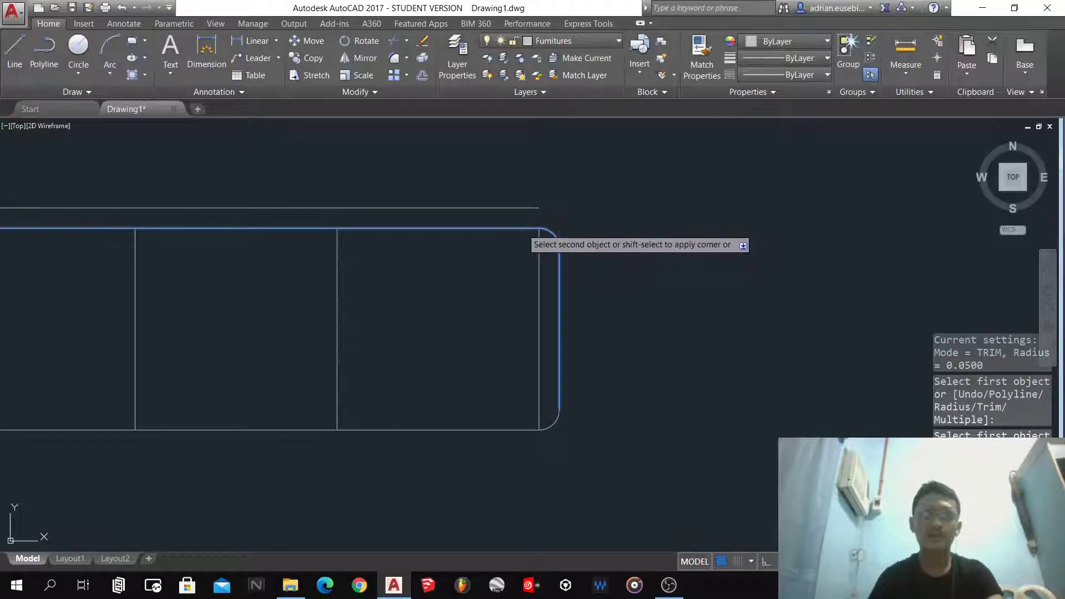
# - Fillet the sofa's upper offset line to its right and left edges with a radius of 0.05
pyautogui.scroll(-4, 614, 255)
pyautogui.scroll(4, 616, 264)
pyautogui.press('Return')
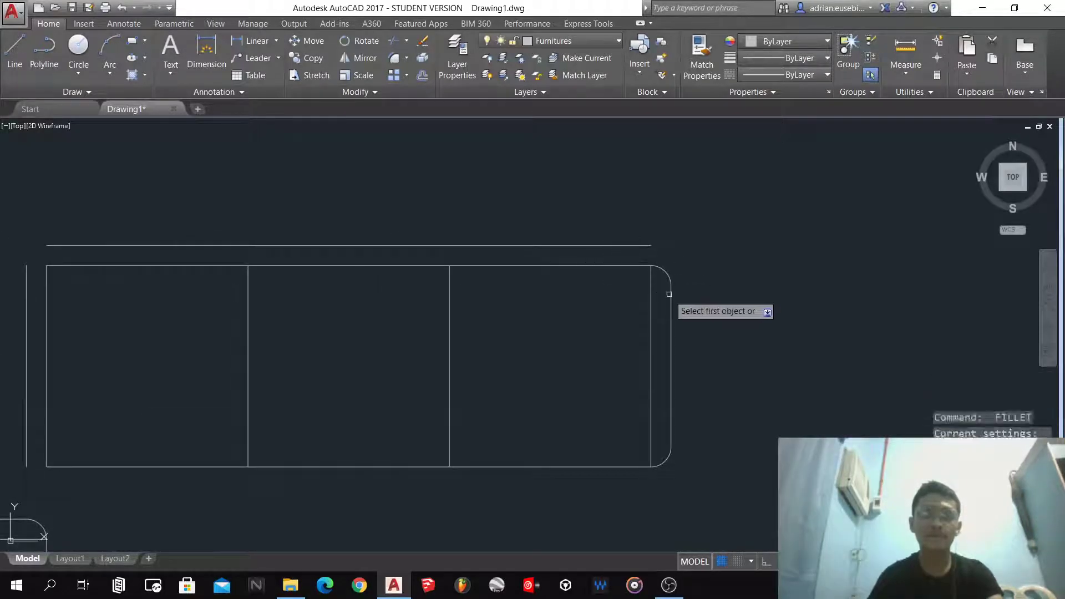
pyautogui.click(653, 295)
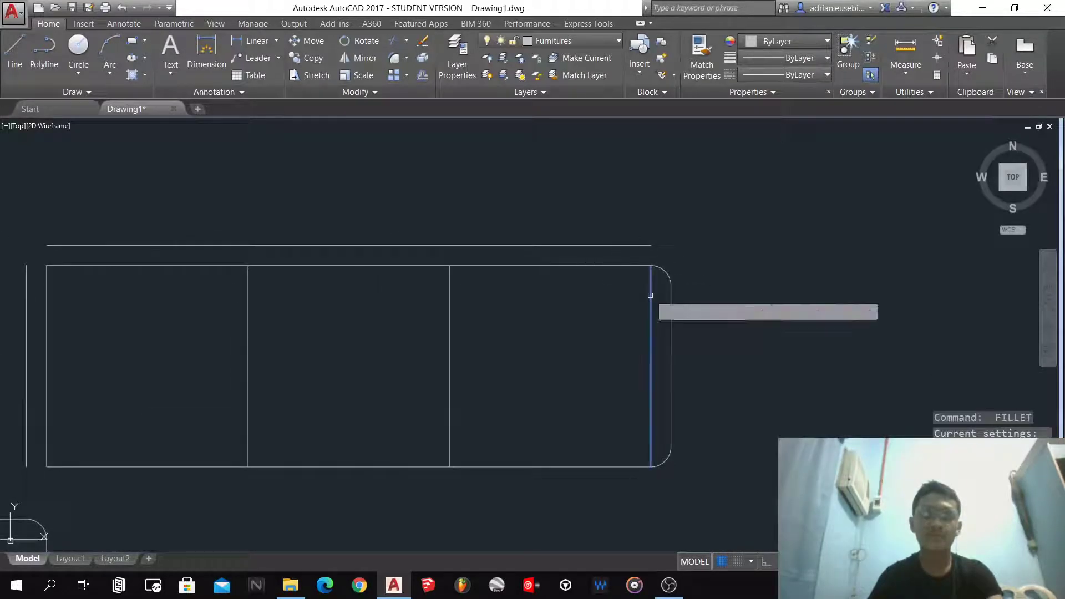
pyautogui.click(624, 245)
pyautogui.press('Return')
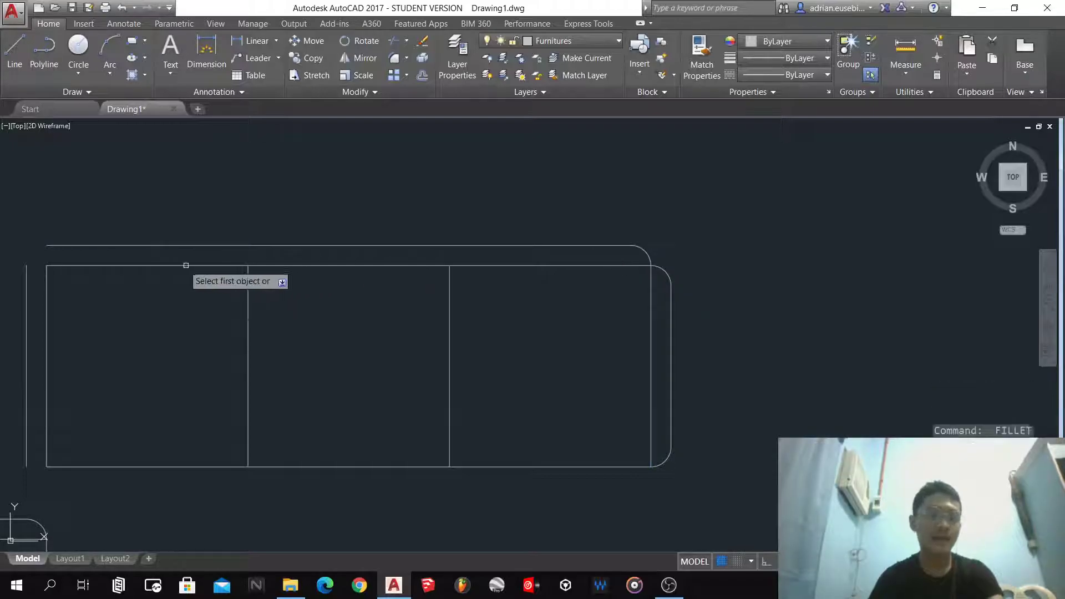
pyautogui.click(100, 246)
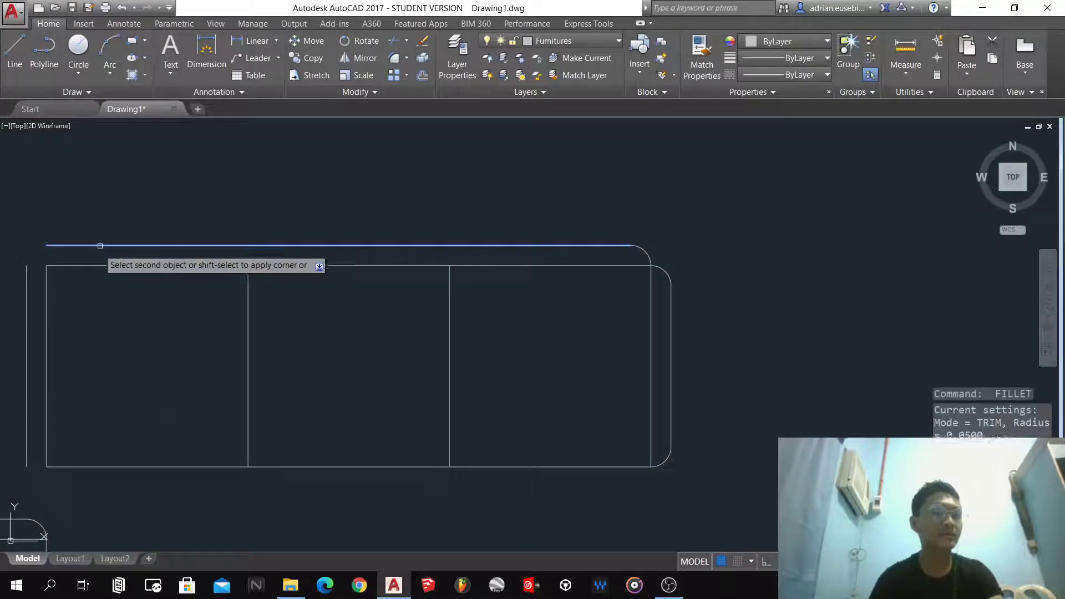
pyautogui.click(47, 295)
# - Fillet the sofa's left offset line to its top and bottom edges with a radius of 0.05
pyautogui.press('Return')
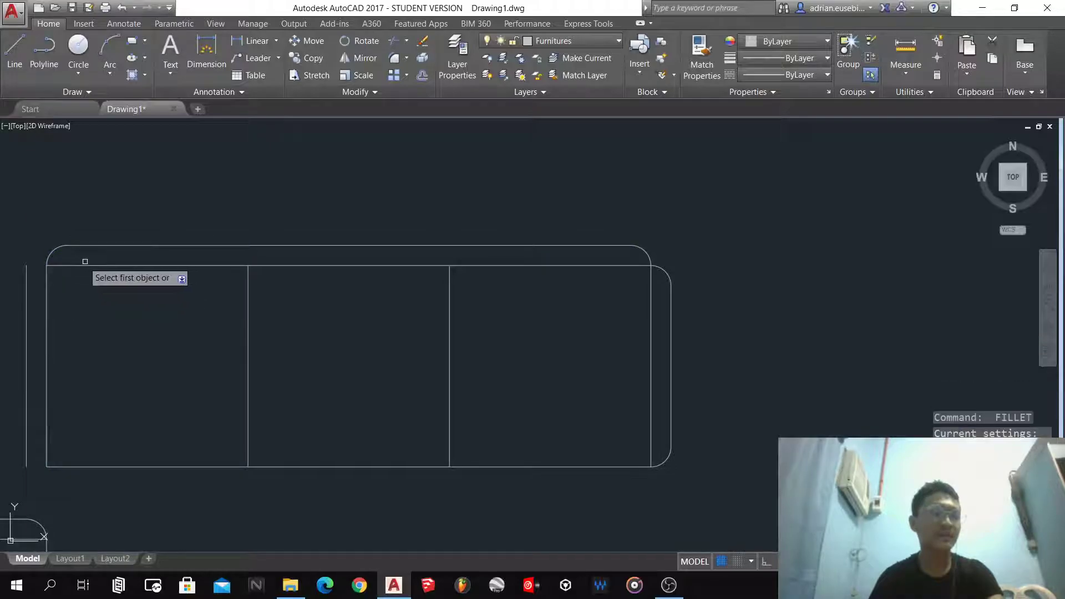
pyautogui.click(75, 266)
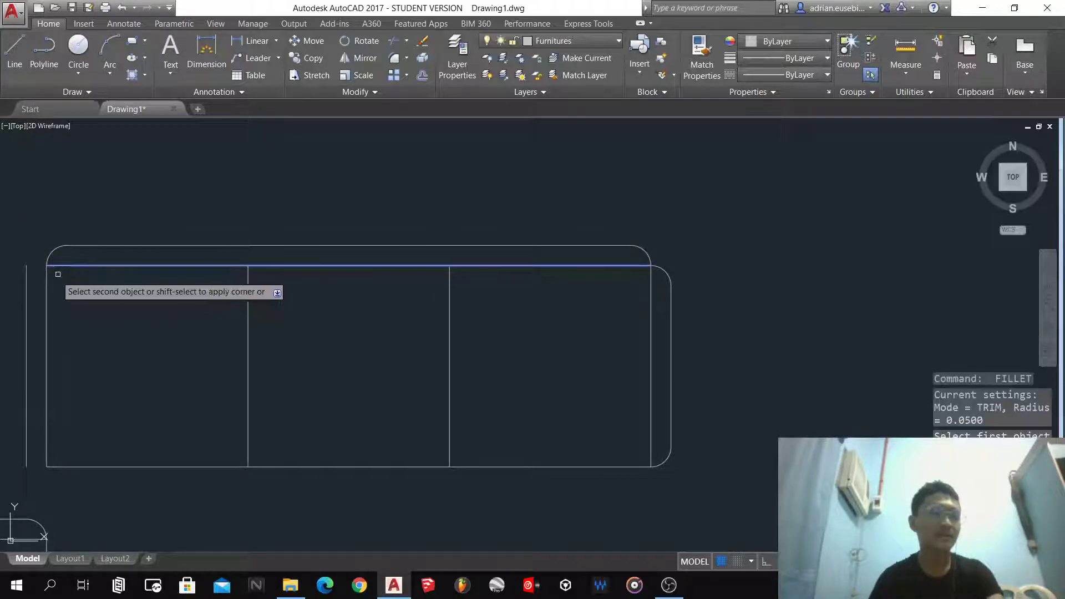
pyautogui.click(28, 285)
pyautogui.press('Return')
pyautogui.click(27, 419)
pyautogui.click(72, 464)
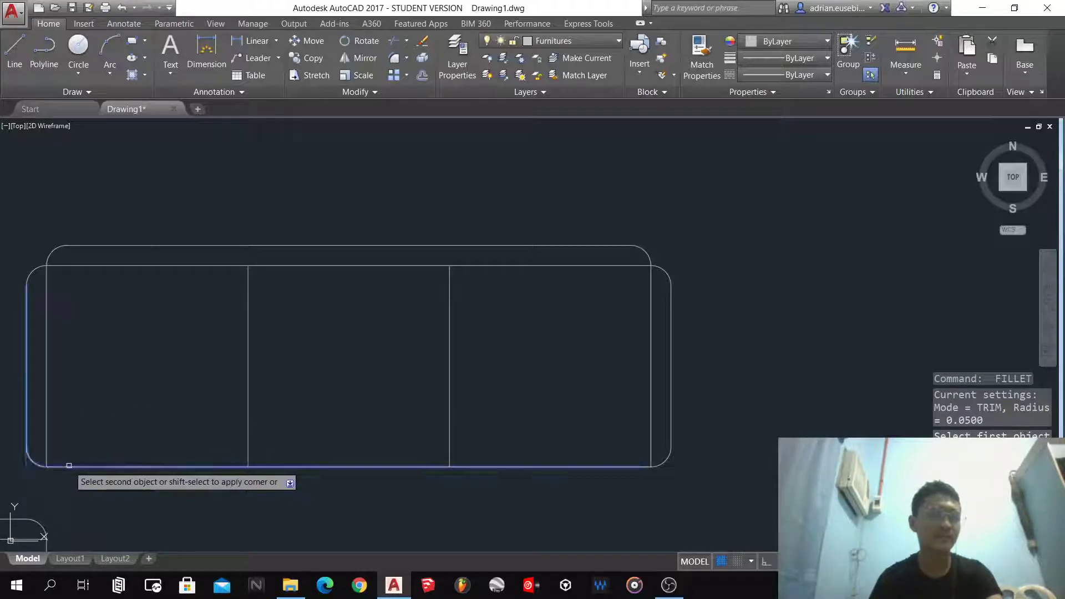
pyautogui.press('Return')
# - Mirror the armchair about the sofa's vertical centre line, keeping the original
pyautogui.scroll(-6, 273, 339)
pyautogui.scroll(2, 209, 397)
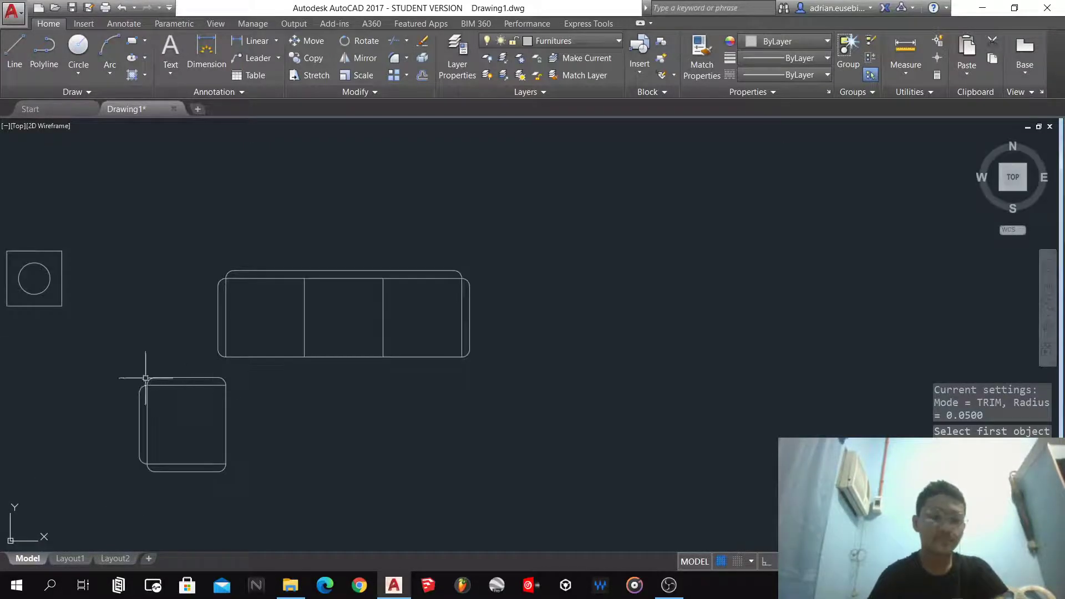
pyautogui.click(114, 369)
pyautogui.click(286, 505)
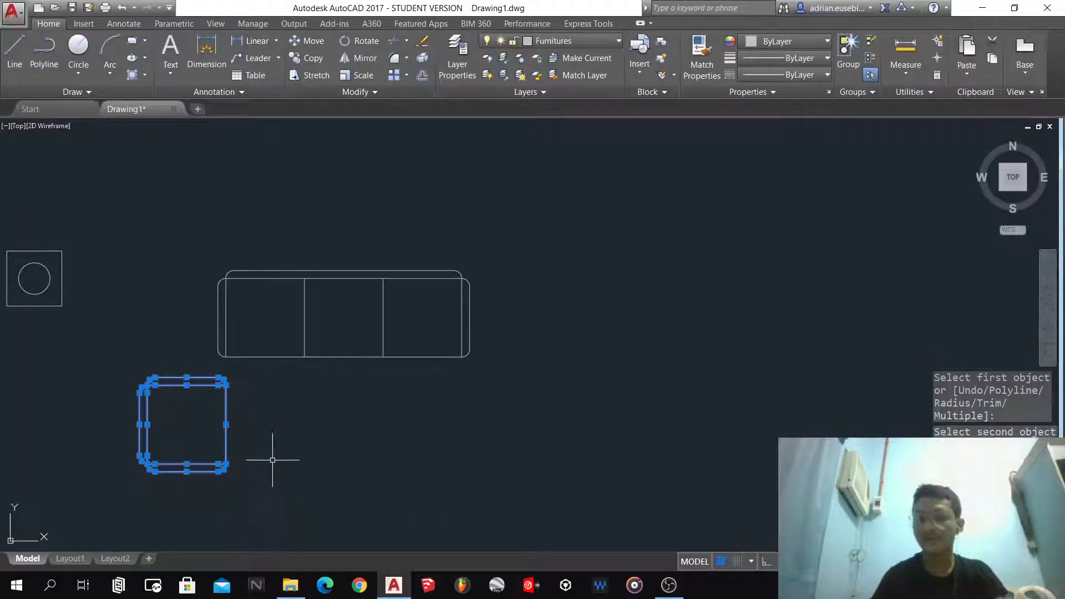
pyautogui.write('mi')
pyautogui.press('Return')
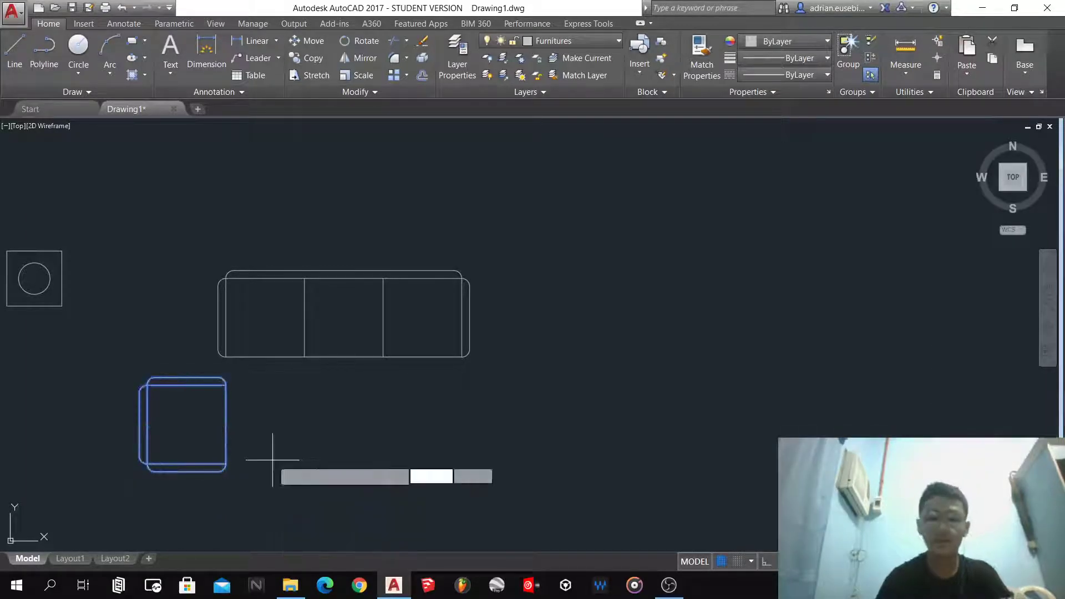
pyautogui.click(344, 278)
pyautogui.click(344, 358)
pyautogui.press('Return')
pyautogui.scroll(-3, 393, 372)
pyautogui.scroll(3, 354, 387)
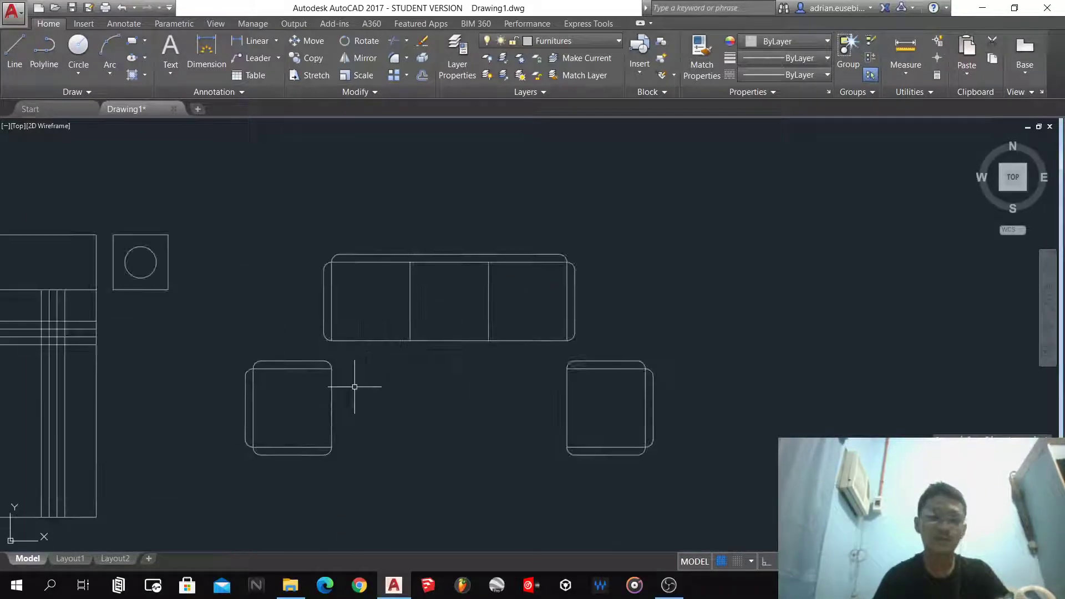
# - Group the three-seat sofa and its two armchairs into one object
pyautogui.click(692, 498)
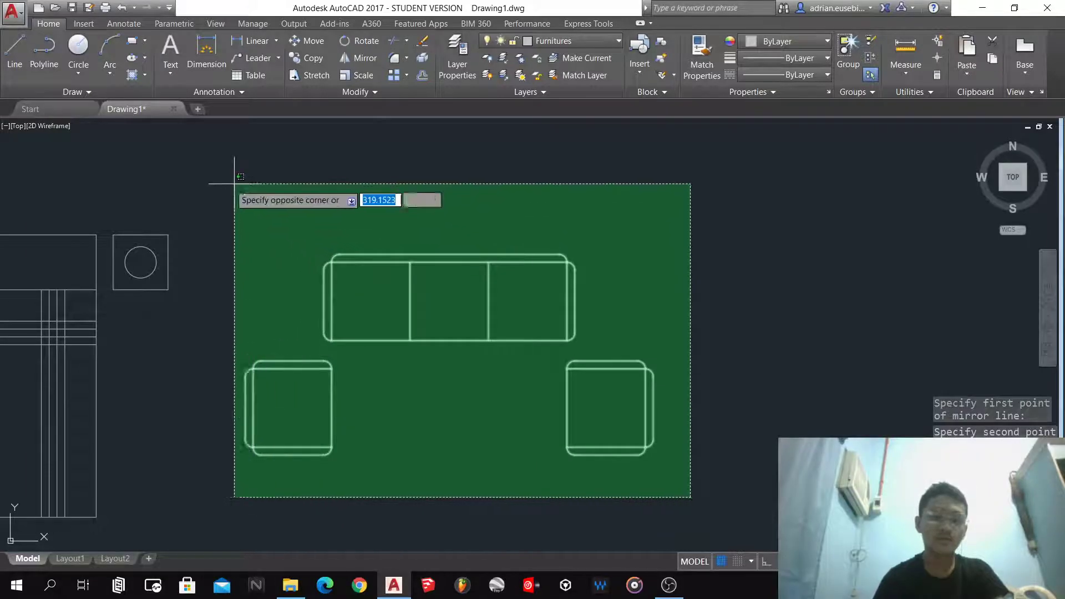
pyautogui.click(228, 184)
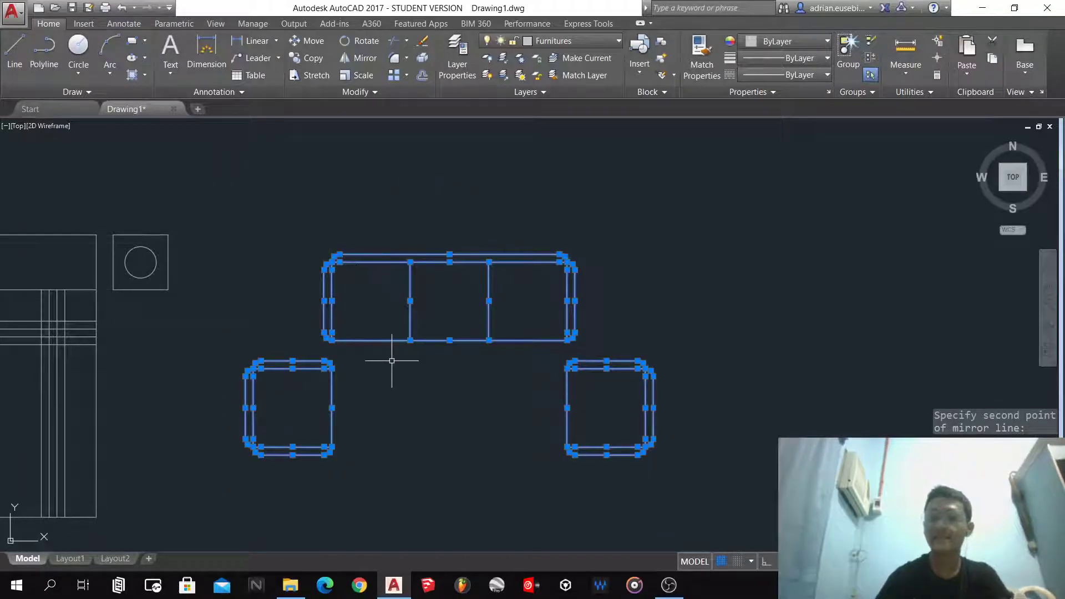
pyautogui.press('Return')
pyautogui.click(485, 366)
pyautogui.click(435, 316)
pyautogui.scroll(-3, 438, 322)
pyautogui.scroll(3, 479, 354)
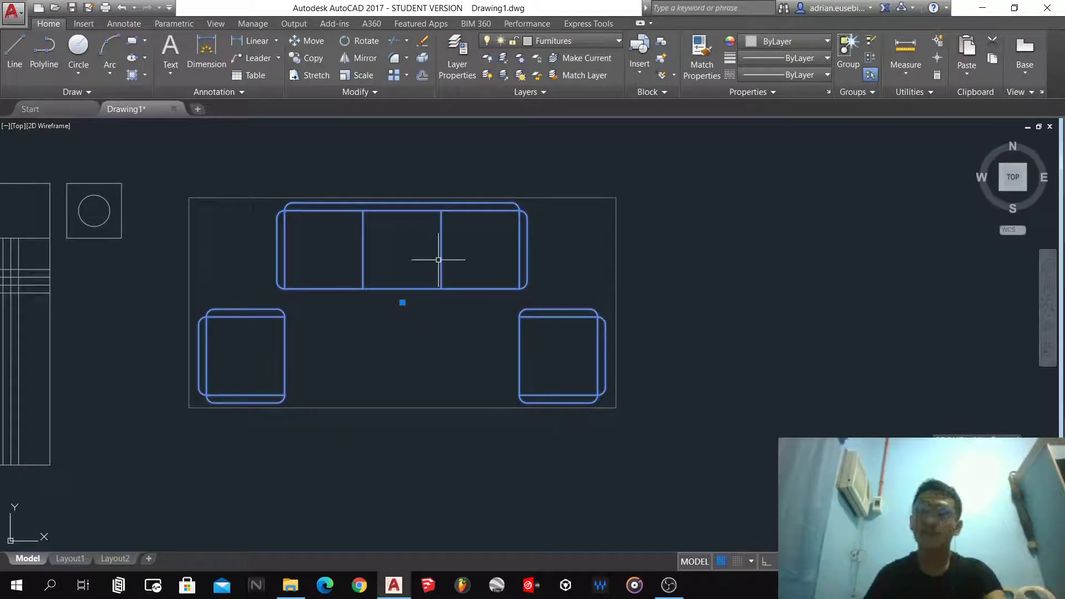
pyautogui.scroll(-3, 438, 260)
pyautogui.press('Escape')
pyautogui.scroll(1, 667, 243)
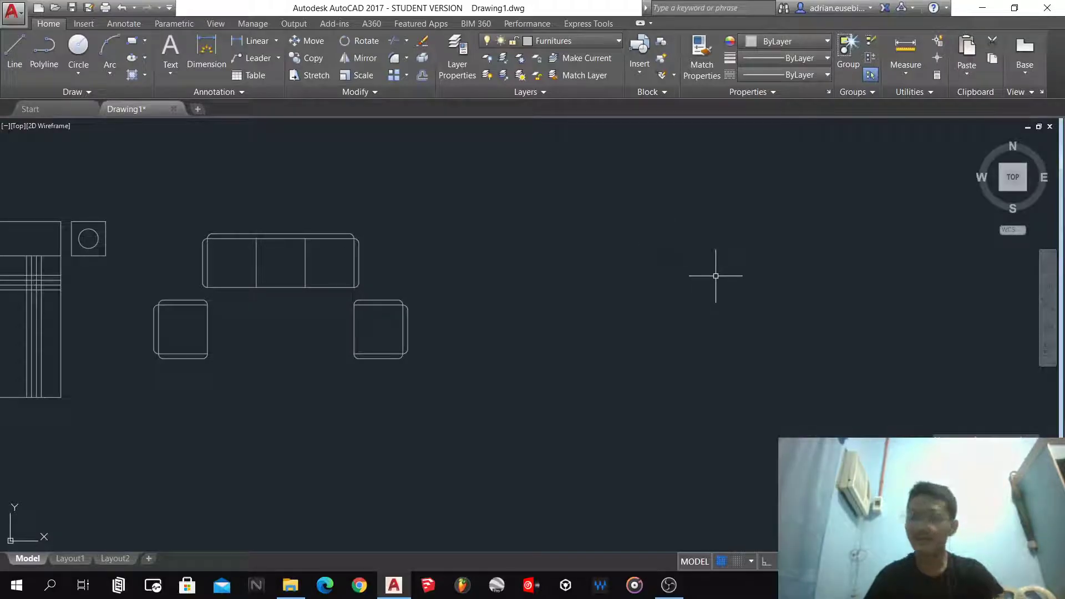
# - Draw a circle for a round table in the empty area to the right of the sofa set
pyautogui.scroll(2, 716, 276)
pyautogui.scroll(-1, 481, 314)
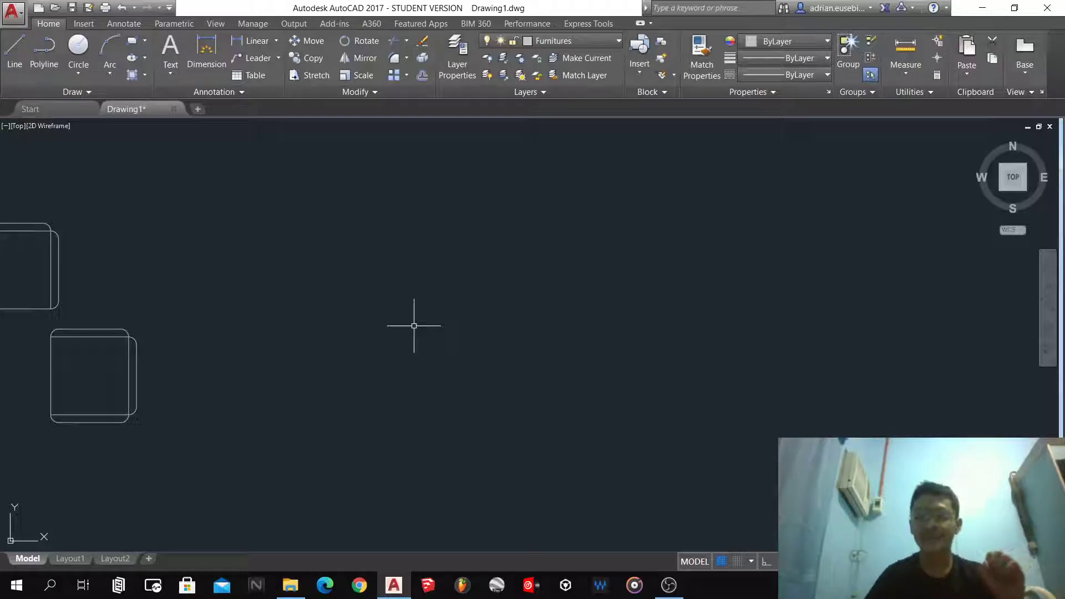
pyautogui.write('c')
pyautogui.press('Return')
pyautogui.click(471, 316)
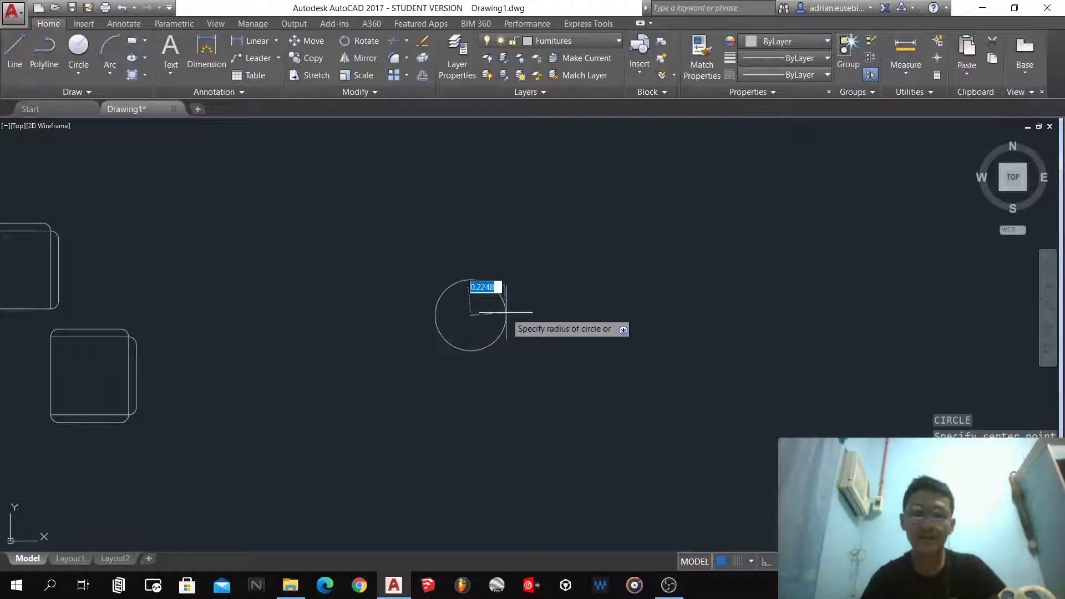
pyautogui.press('F8')
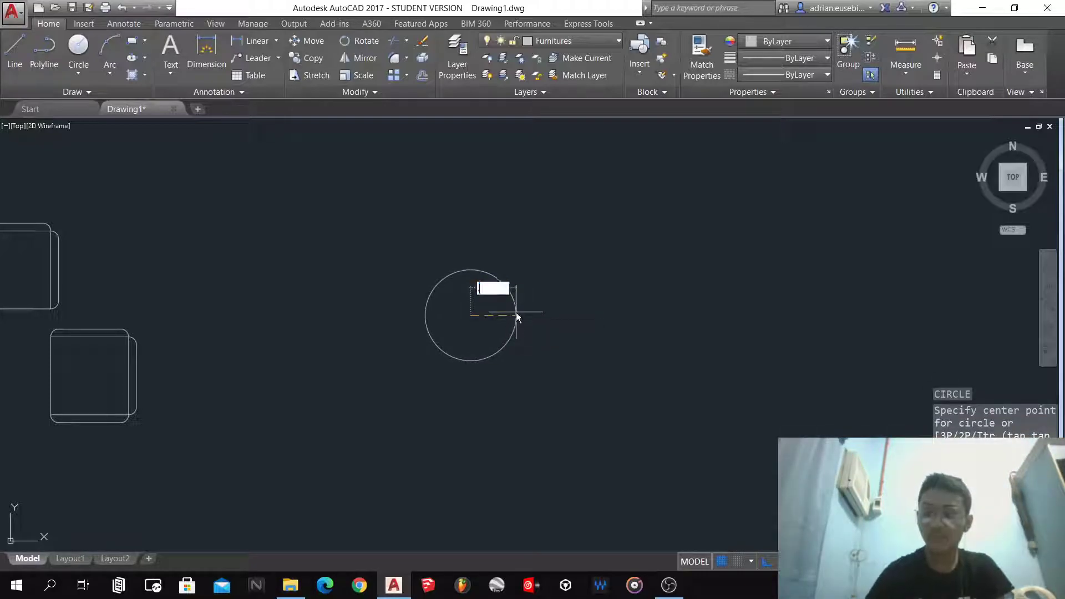
pyautogui.press('Return')
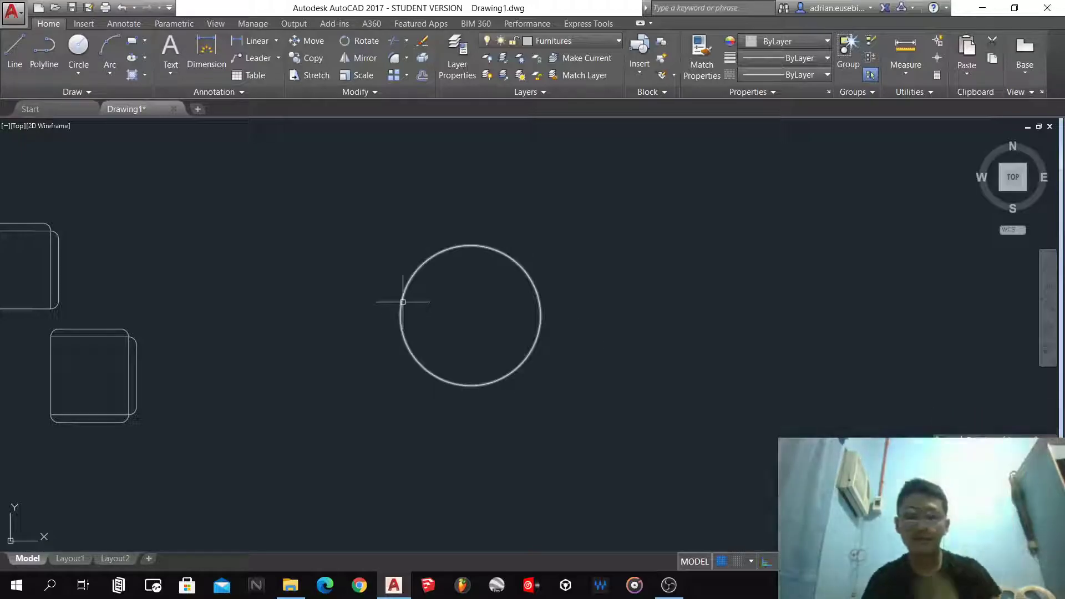
# - Draw a 0.35 by 0.35 square to the left of the circle, starting level with the circle's centre
pyautogui.write('rec')
pyautogui.press('Return')
pyautogui.scroll(2, 370, 303)
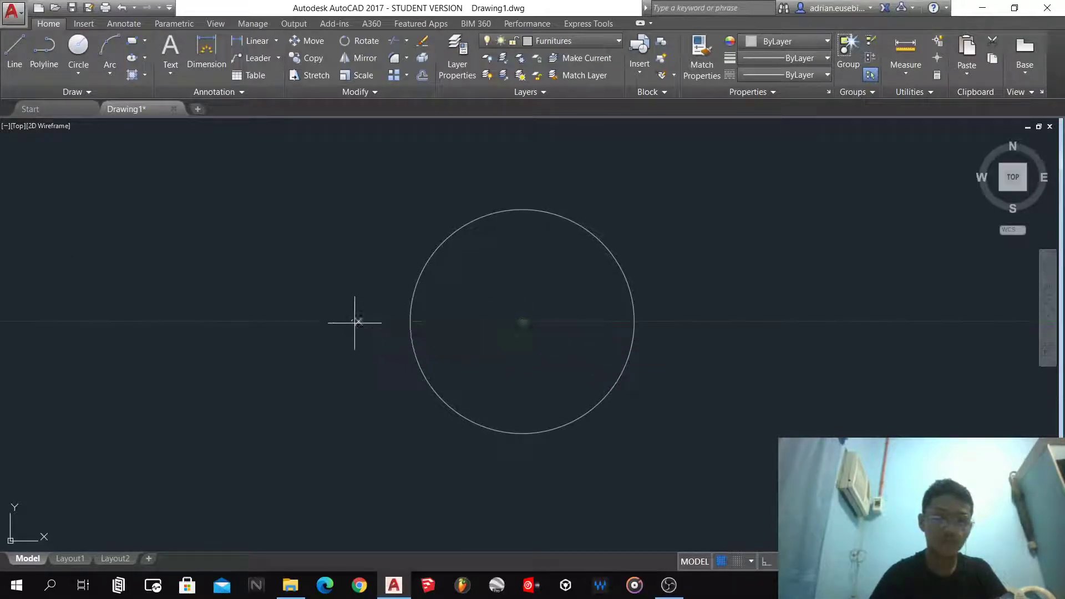
pyautogui.click(319, 322)
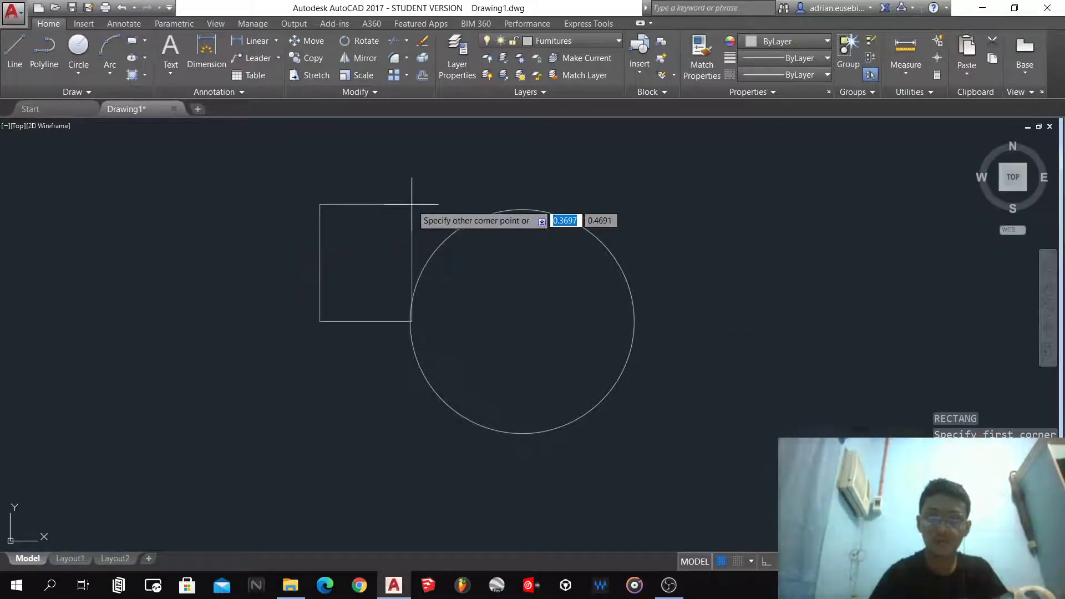
pyautogui.write('.')
pyautogui.write('35')
pyautogui.press('Return')
# - Move the square down by the midpoint of its right edge to align it horizontally with the circle's centre
pyautogui.click(367, 341)
pyautogui.click(351, 303)
pyautogui.press('m')
pyautogui.press('Return')
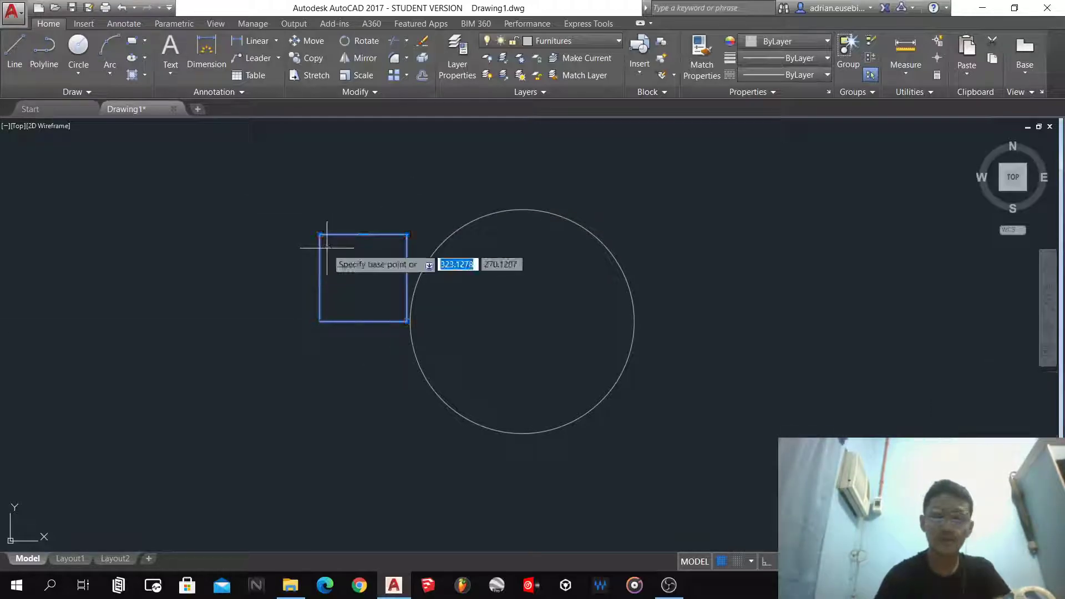
pyautogui.click(407, 278)
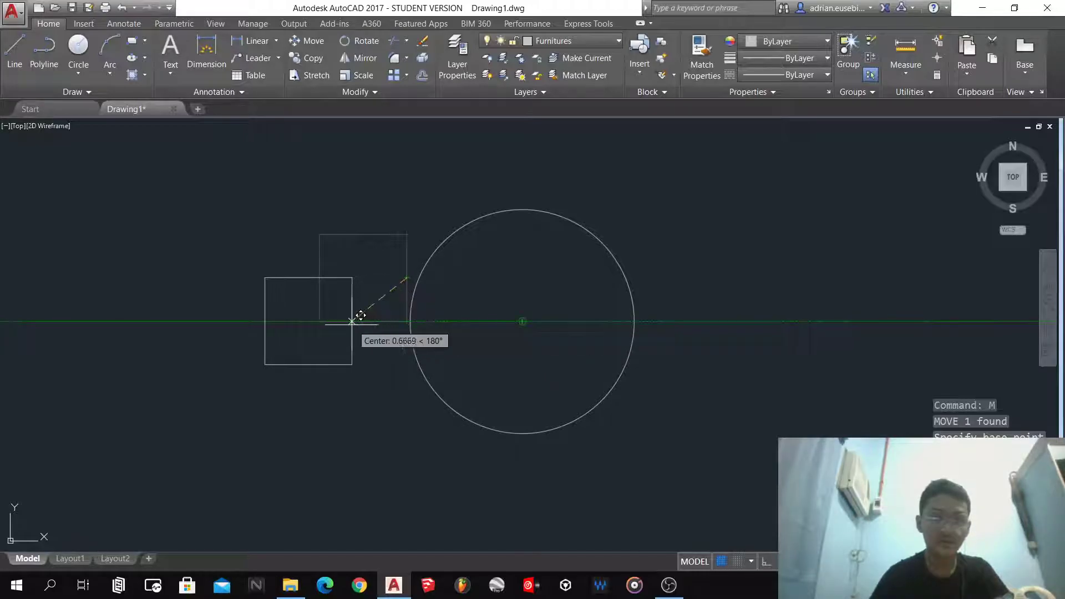
pyautogui.click(408, 321)
# - Move the square straight left with ortho on, leaving a gap between it and the circle
pyautogui.click(406, 344)
pyautogui.press('m')
pyautogui.press('space')
pyautogui.click(420, 414)
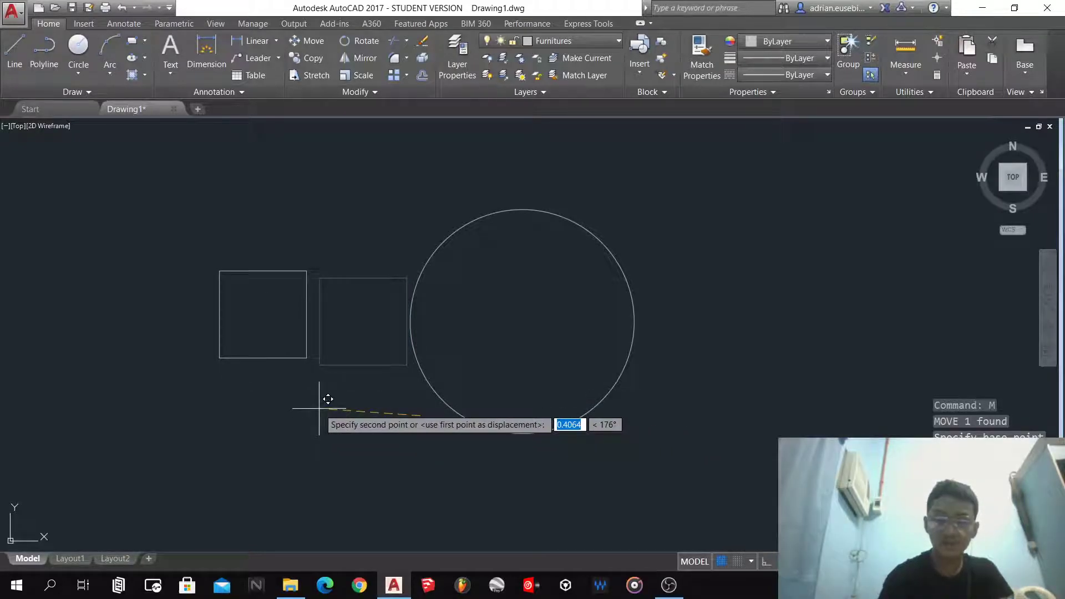
pyautogui.press('F8')
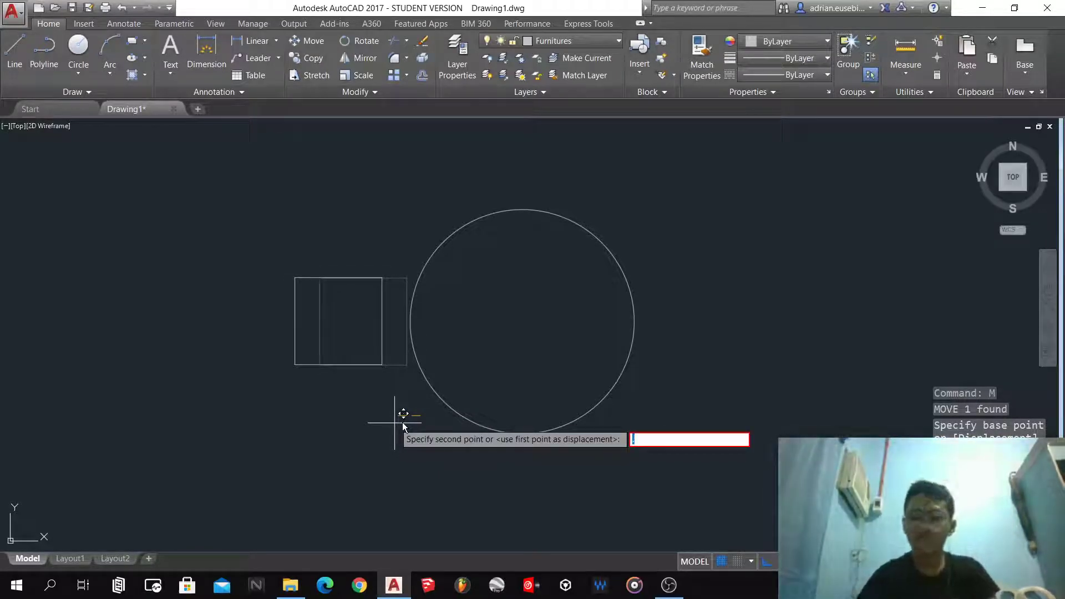
pyautogui.press('Escape')
# - Explode the square into separate lines
pyautogui.click(339, 338)
pyautogui.press('Escape')
pyautogui.write('m')
pyautogui.press('Return')
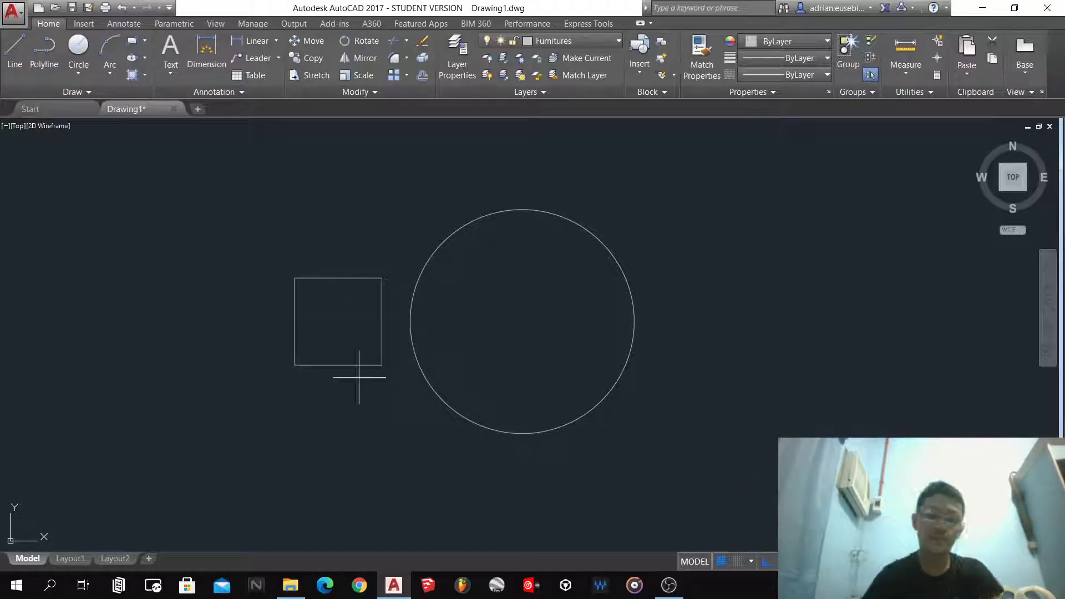
# - Offset the square's bottom and top edges inward by 0.05
pyautogui.click(359, 377)
pyautogui.click(311, 323)
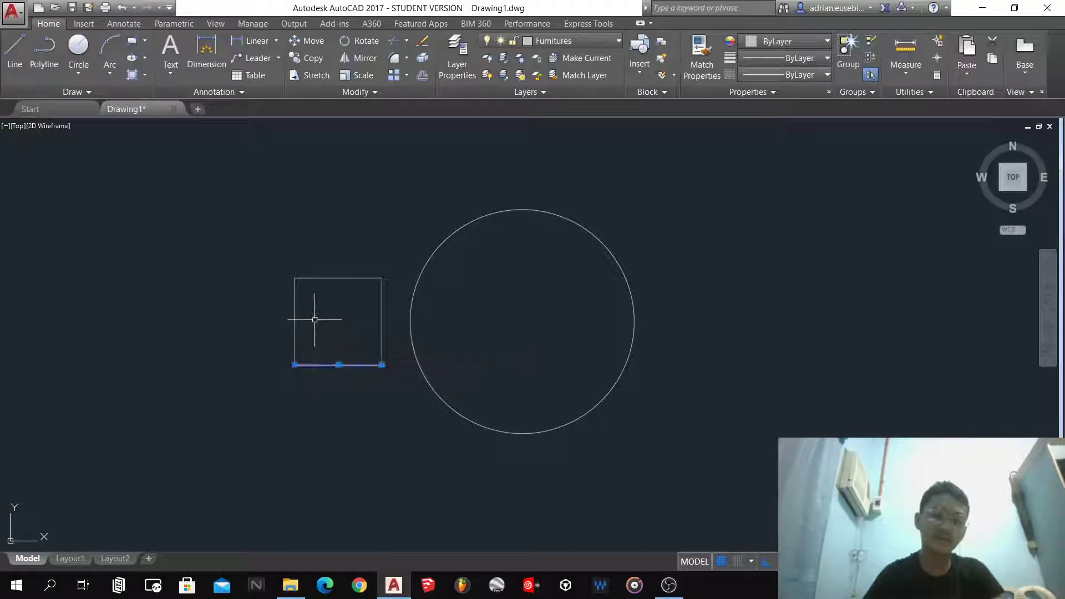
pyautogui.press('Return')
pyautogui.scroll(6, 317, 319)
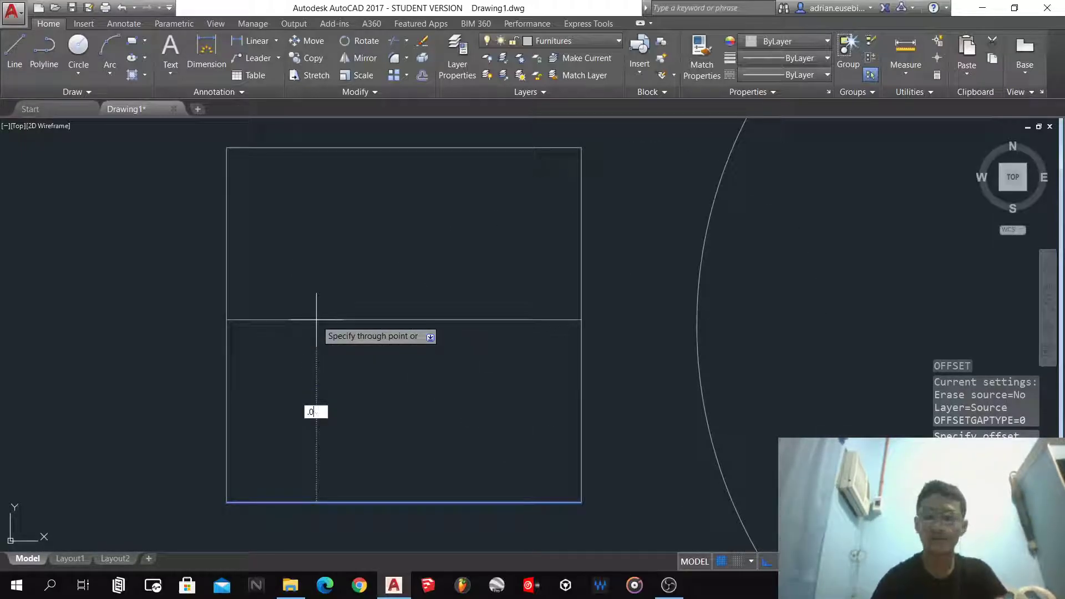
pyautogui.write('.05')
pyautogui.press('Return')
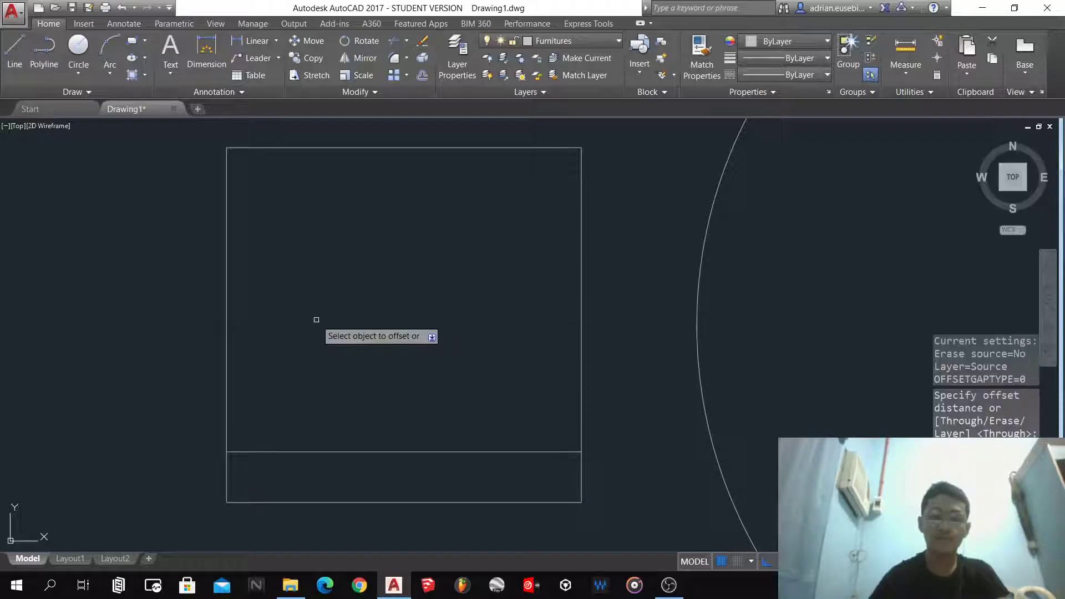
pyautogui.click(312, 148)
pyautogui.write('.05')
pyautogui.press('Return')
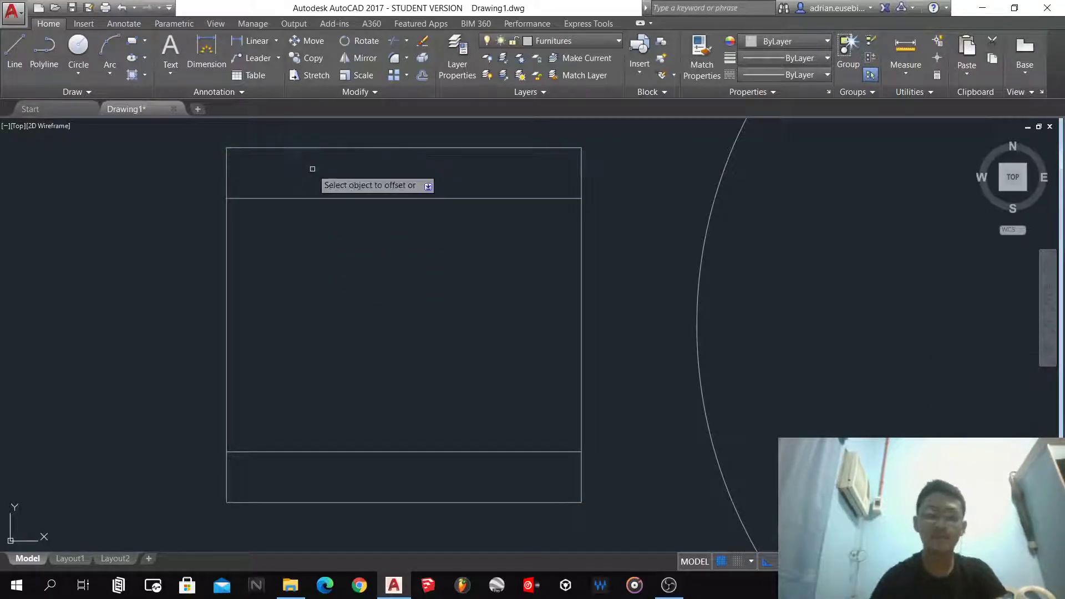
# - Offset the square's right and left edges inward by 0.05
pyautogui.click(582, 267)
pyautogui.scroll(-3, 490, 253)
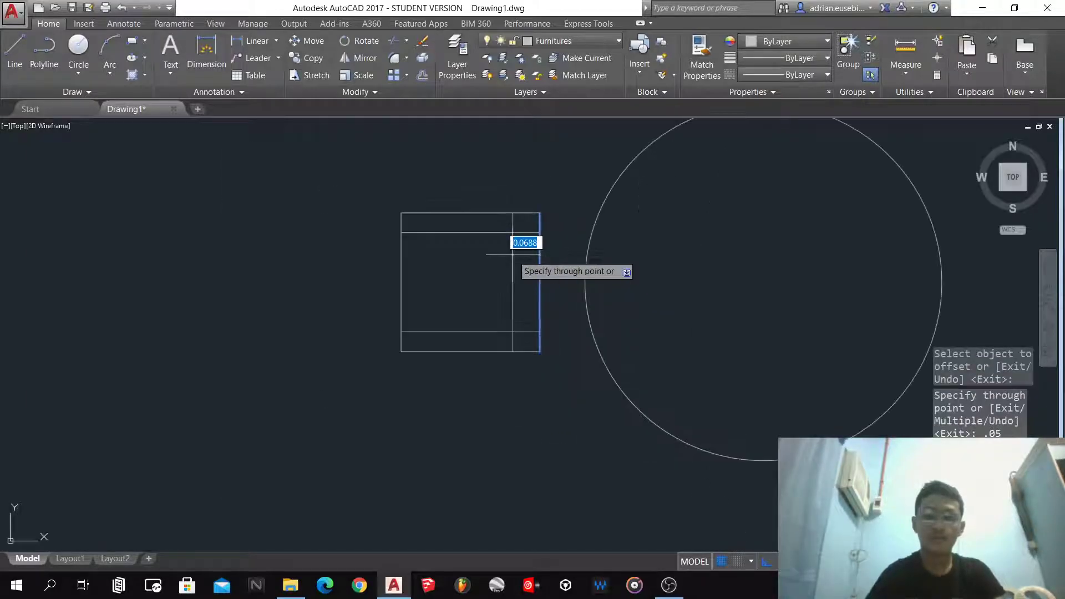
pyautogui.scroll(2, 524, 250)
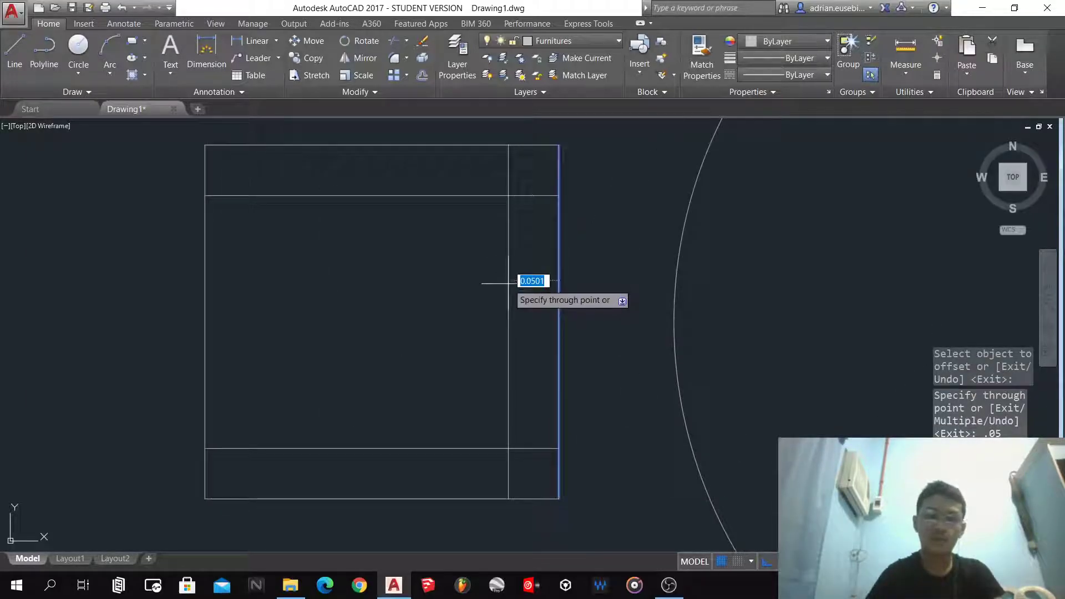
pyautogui.write('.05')
pyautogui.press('Return')
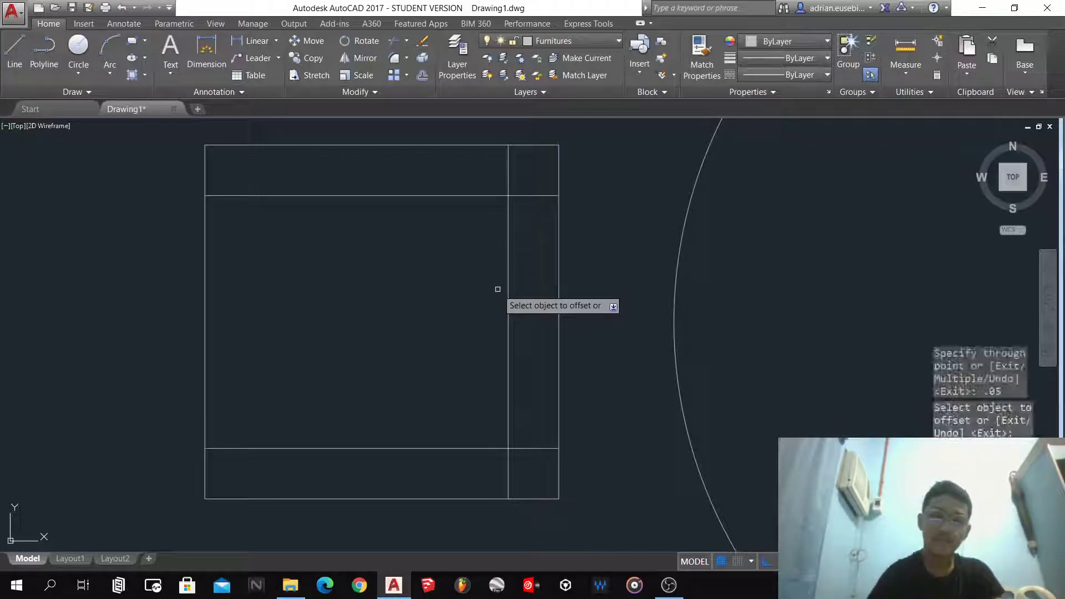
pyautogui.click(205, 285)
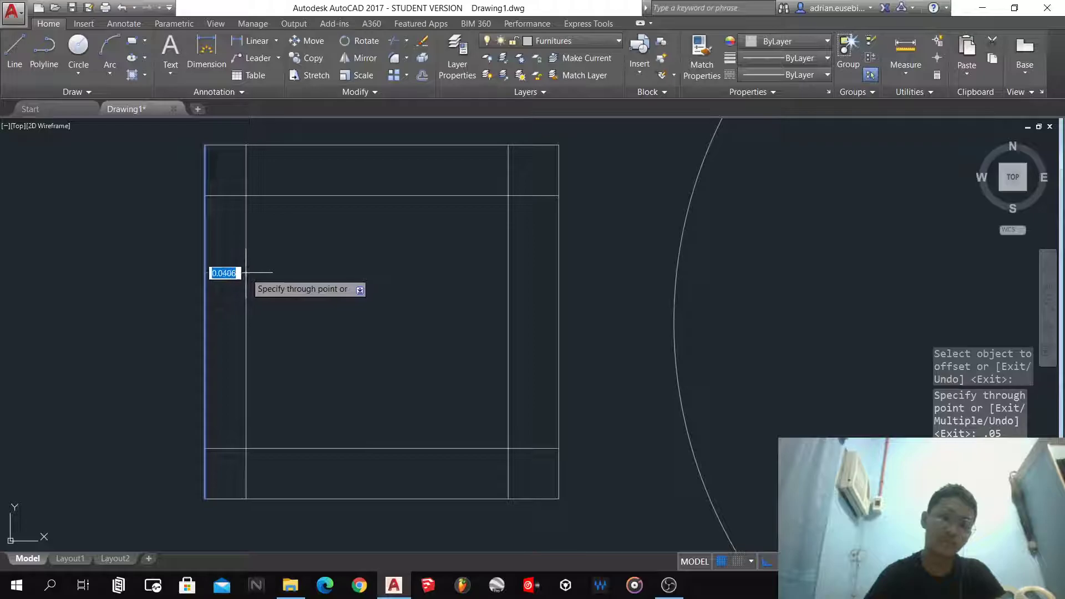
pyautogui.write('.05')
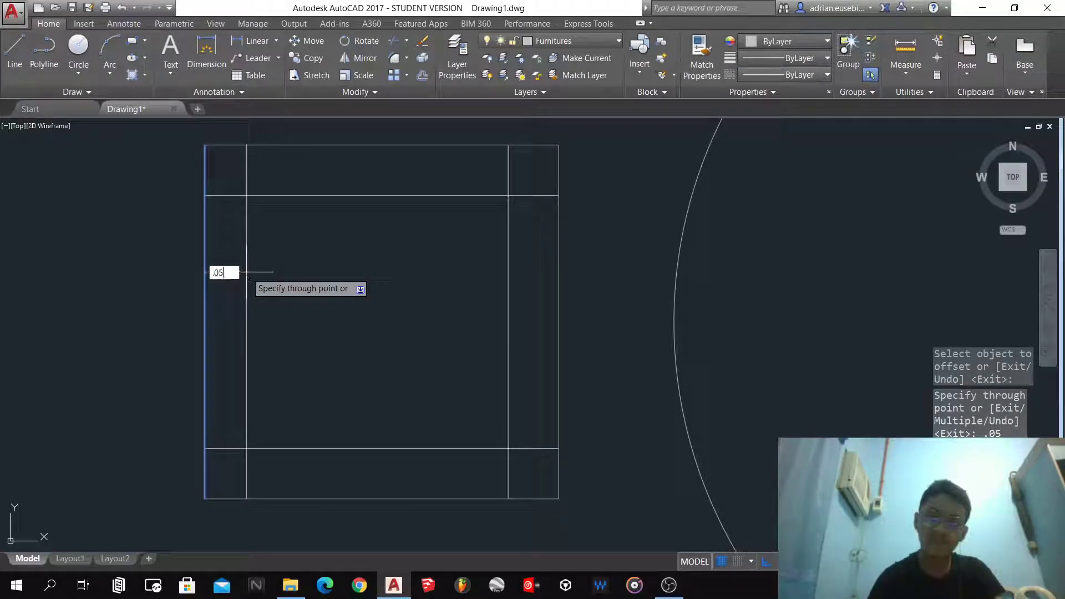
pyautogui.press('Return')
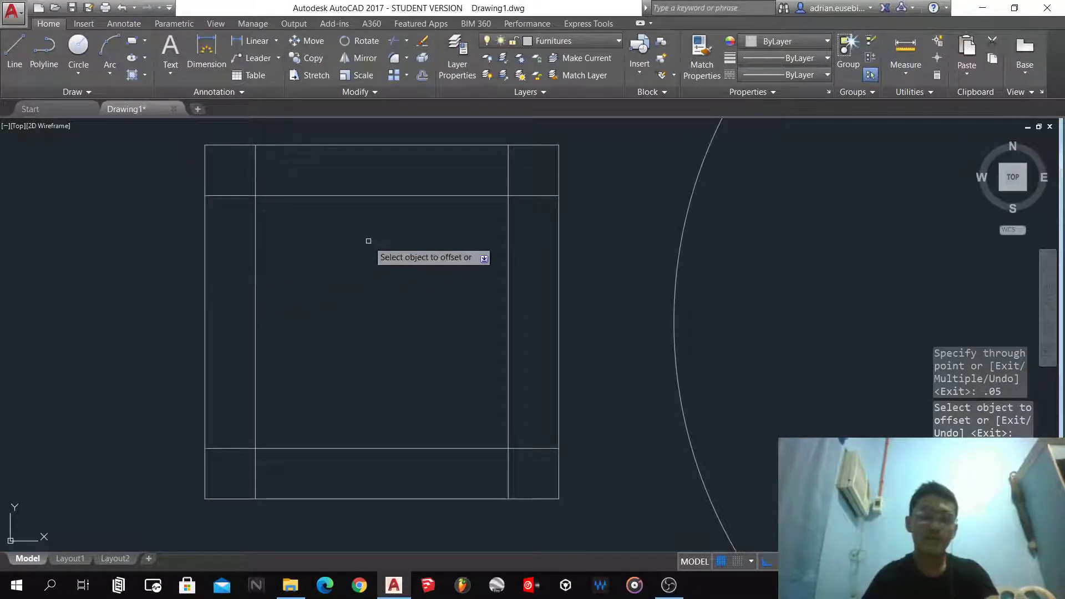
# - Offset the square's inner left line 0.1 to the right
pyautogui.click(255, 269)
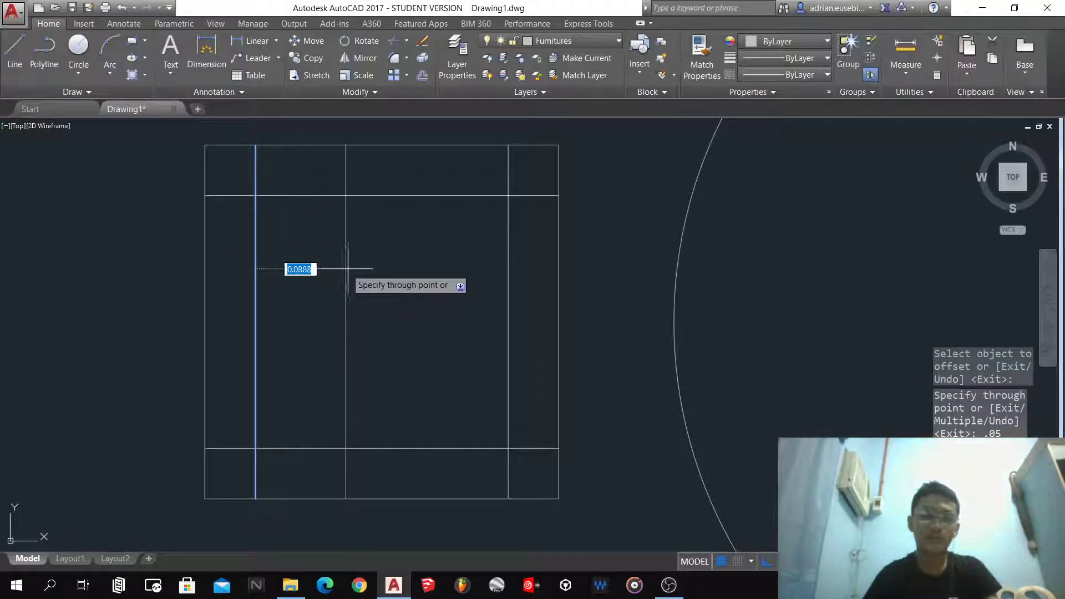
pyautogui.write('.1')
pyautogui.press('Return')
pyautogui.press('Return')
# - Draw a three-point arc from the new vertical line's upper intersection through the inner left line's midpoint to its lower intersection
pyautogui.click(352, 195)
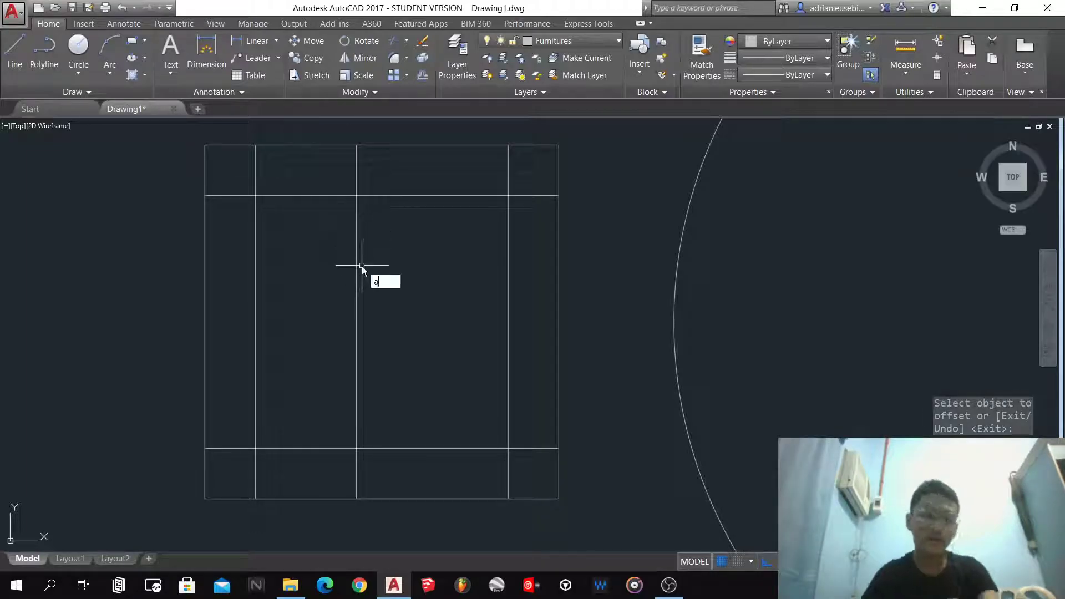
pyautogui.write('a')
pyautogui.press('Return')
pyautogui.click(357, 195)
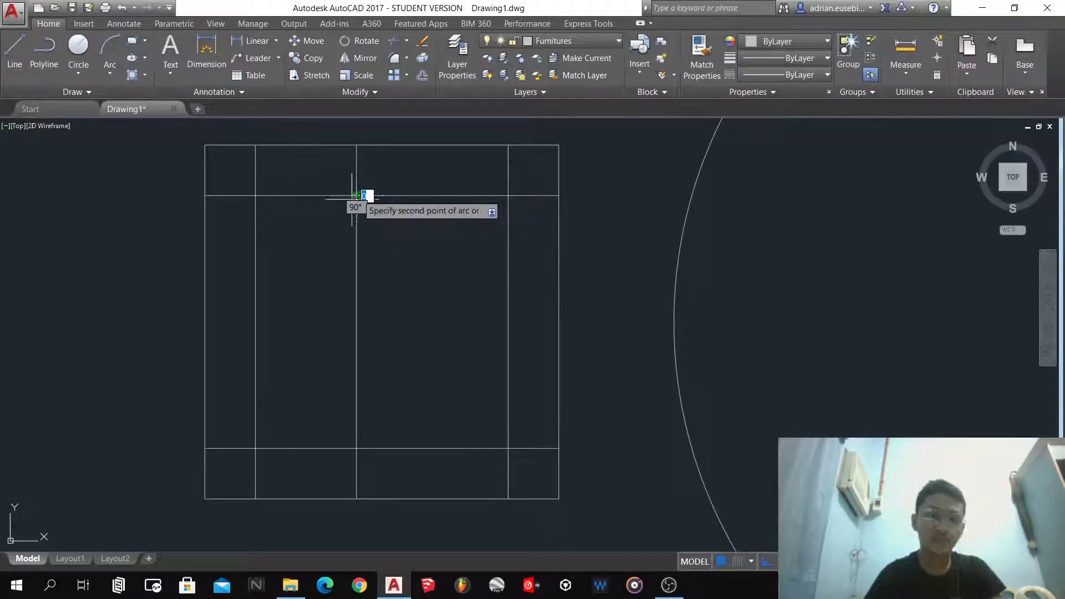
pyautogui.click(255, 322)
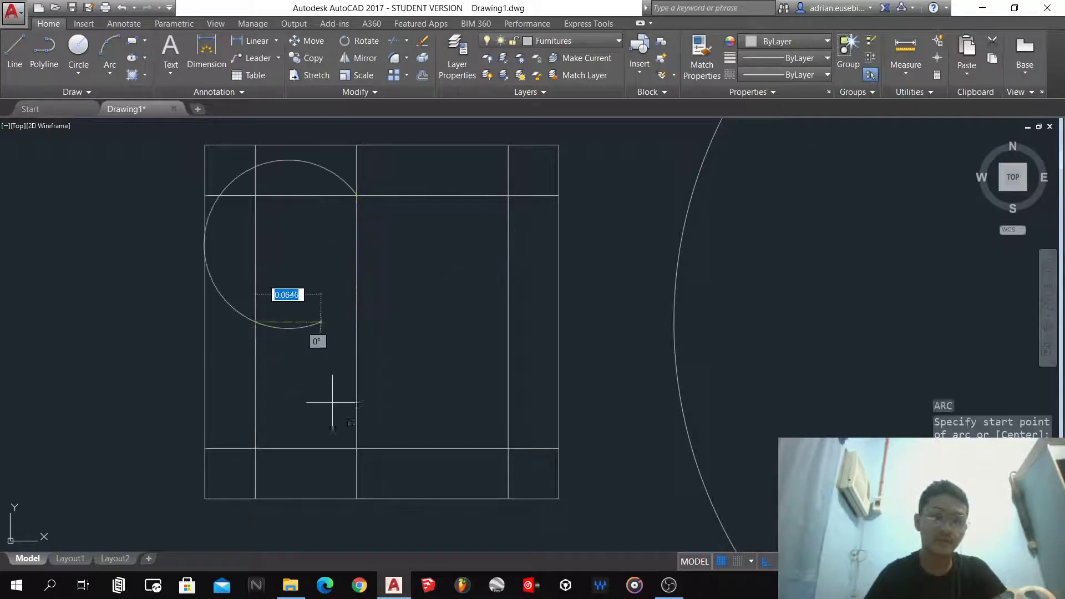
pyautogui.click(359, 449)
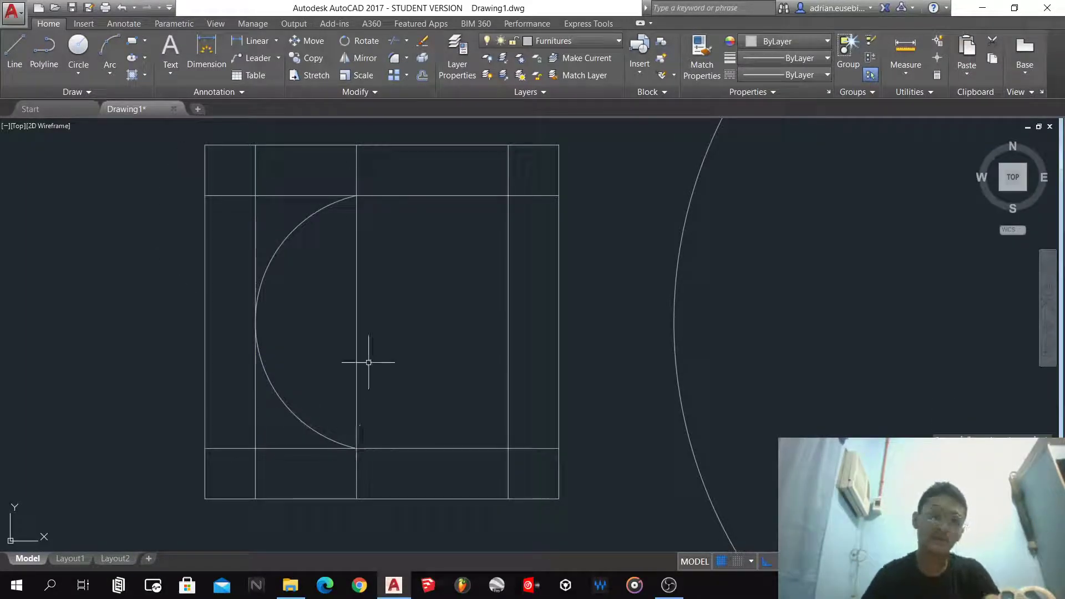
# - Offset the arc outward through the point where the inner left line meets the square's top edge
pyautogui.click(278, 245)
pyautogui.press('Return')
pyautogui.press('Return')
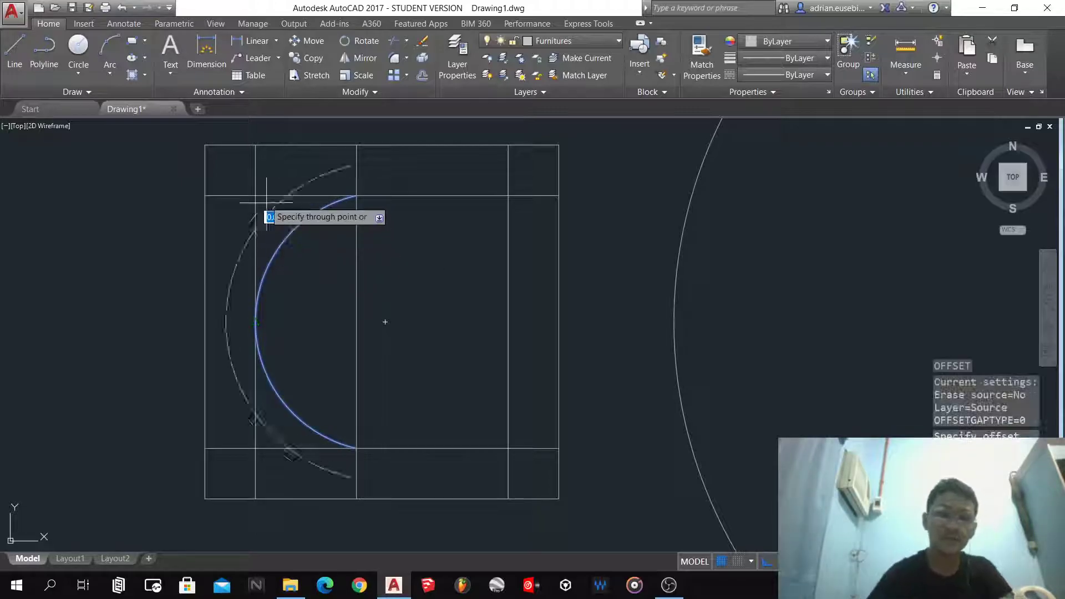
pyautogui.click(254, 146)
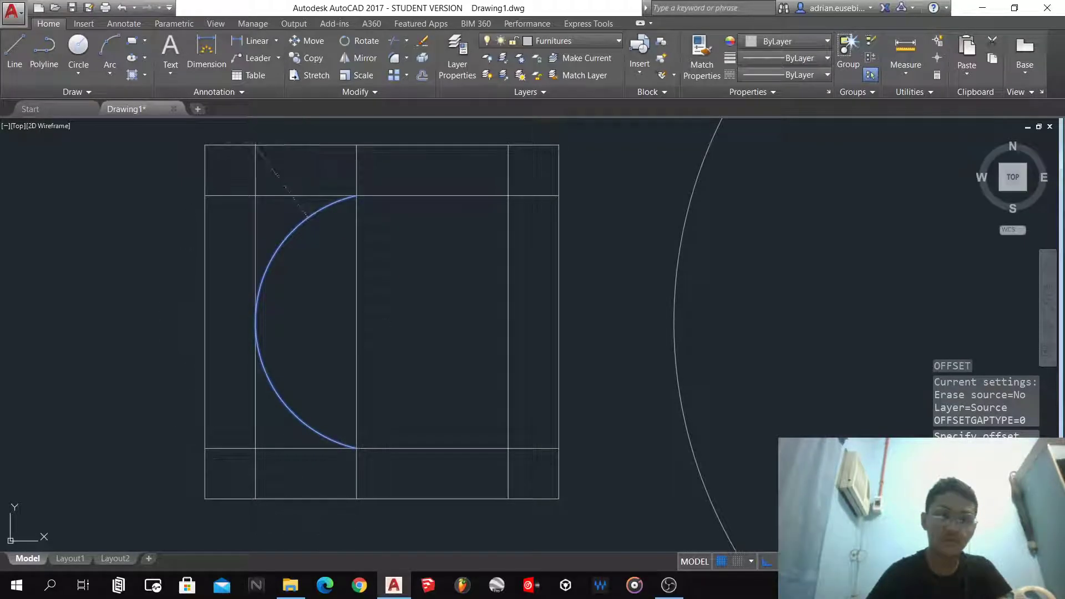
pyautogui.scroll(-2, 278, 258)
pyautogui.press('Escape')
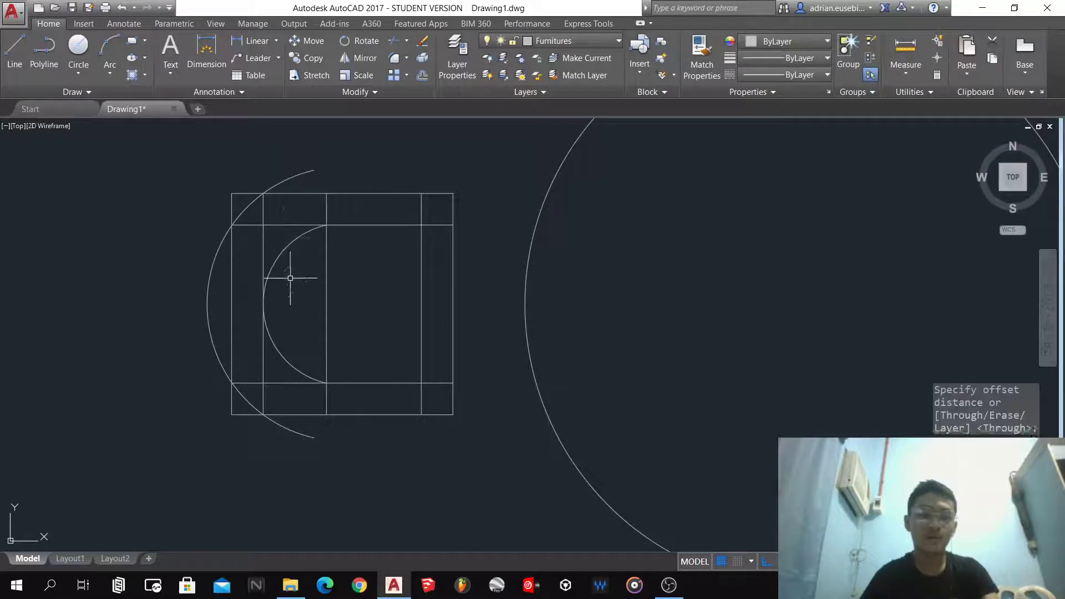
# - Trim the outer arc's overhanging ends along with the square's left edge and left corners outside the arc
pyautogui.write('tr')
pyautogui.press('Return')
pyautogui.press('Return')
pyautogui.click(250, 421)
pyautogui.click(226, 411)
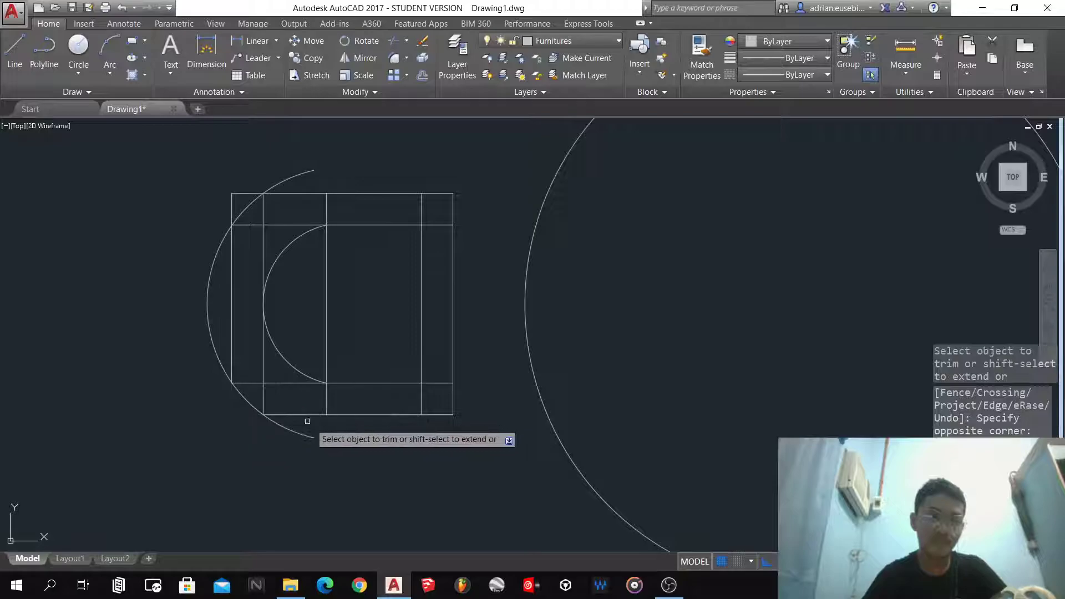
pyautogui.click(285, 181)
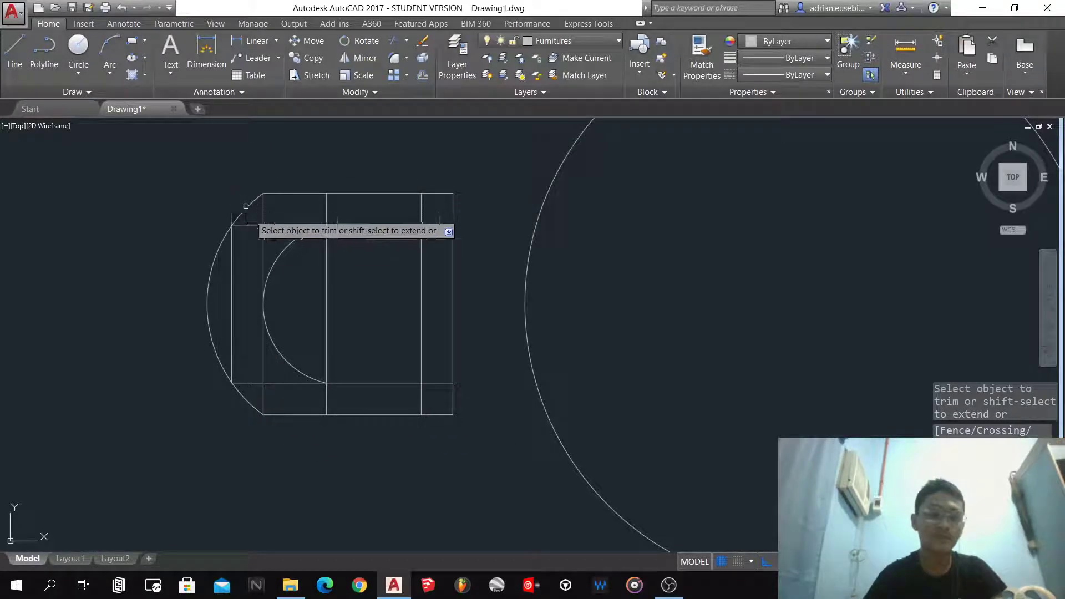
pyautogui.click(229, 268)
pyautogui.click(242, 253)
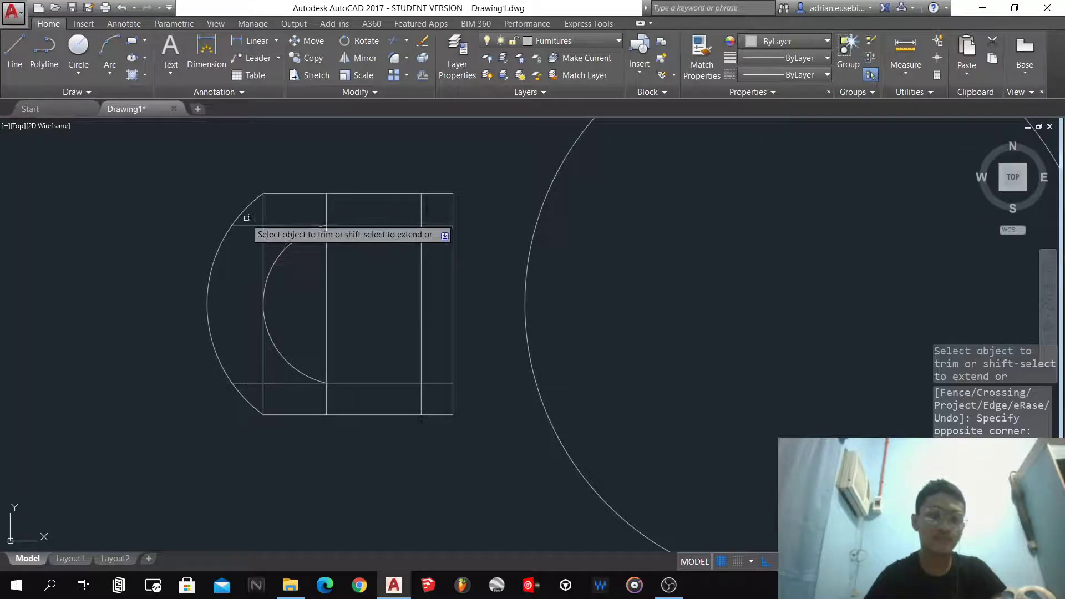
# - Trim the chair's upper-left and right horizontal stubs and the right and middle vertical lines between the two armrests
pyautogui.click(245, 225)
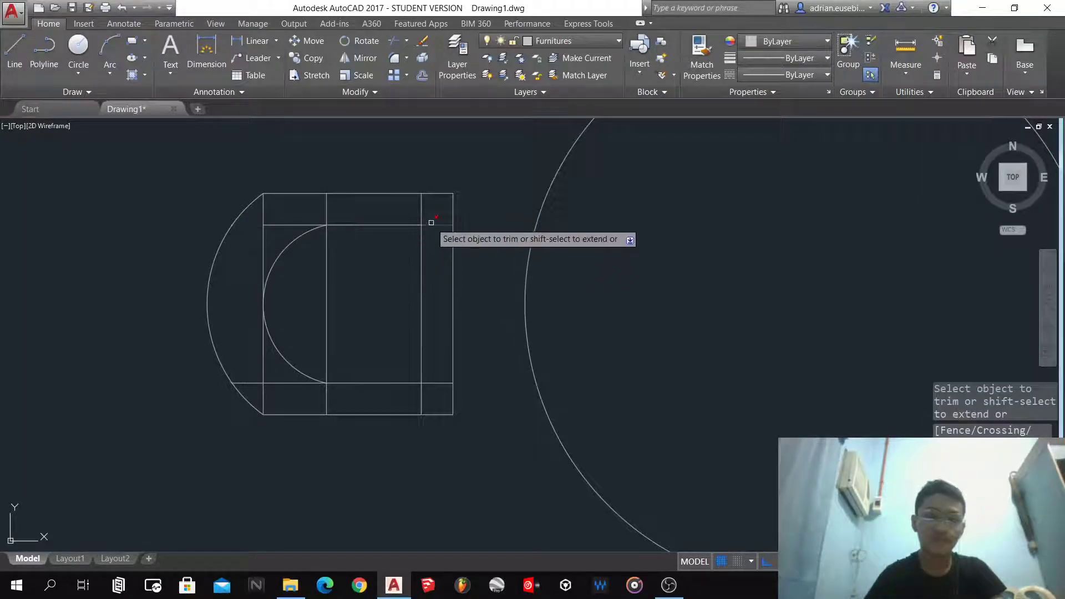
pyautogui.click(435, 385)
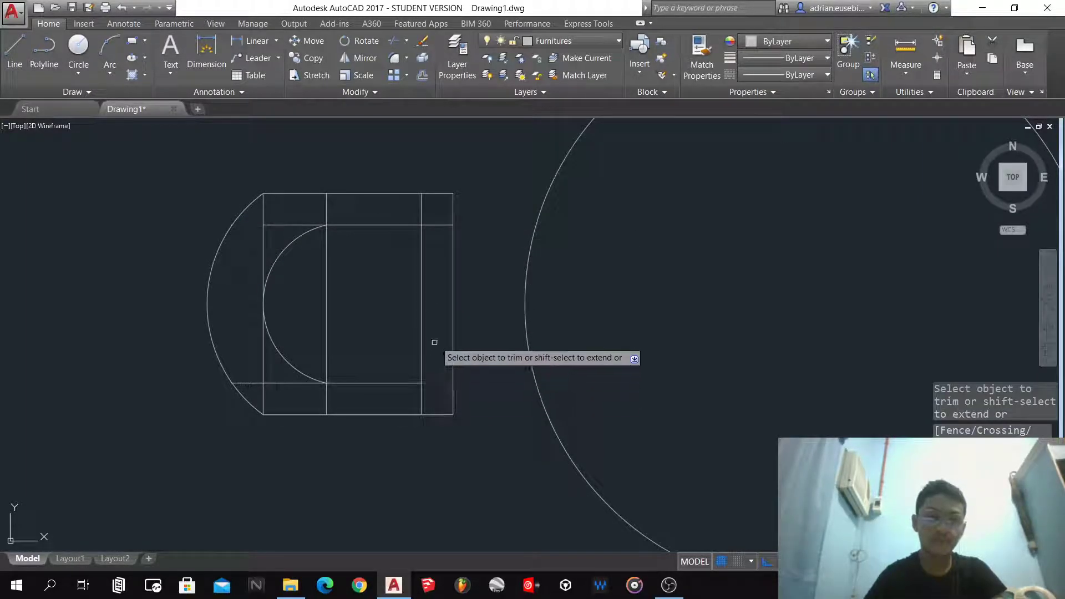
pyautogui.click(435, 344)
pyautogui.click(398, 324)
pyautogui.click(440, 215)
pyautogui.click(429, 228)
pyautogui.click(361, 305)
pyautogui.click(302, 298)
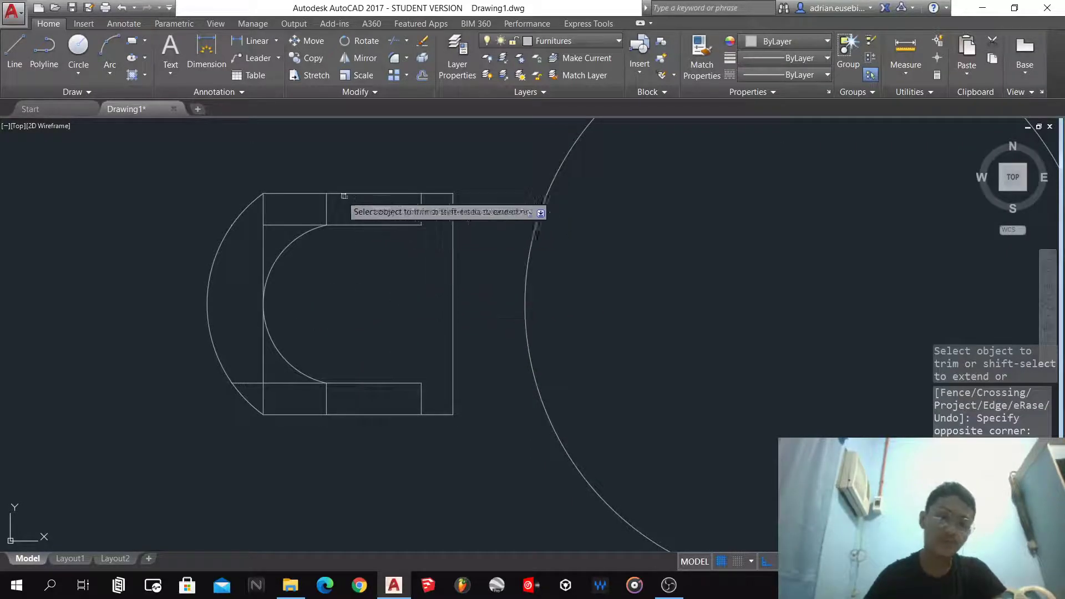
# - Trim the remaining segments of the inner horizontal lines to the left of the inner arc's ends
pyautogui.click(288, 224)
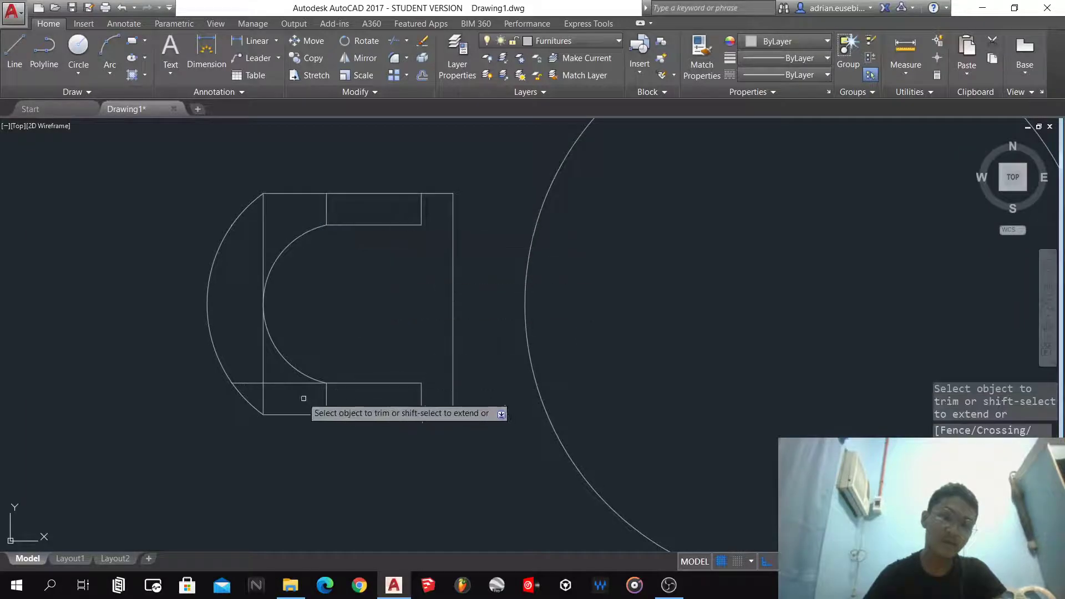
pyautogui.click(283, 381)
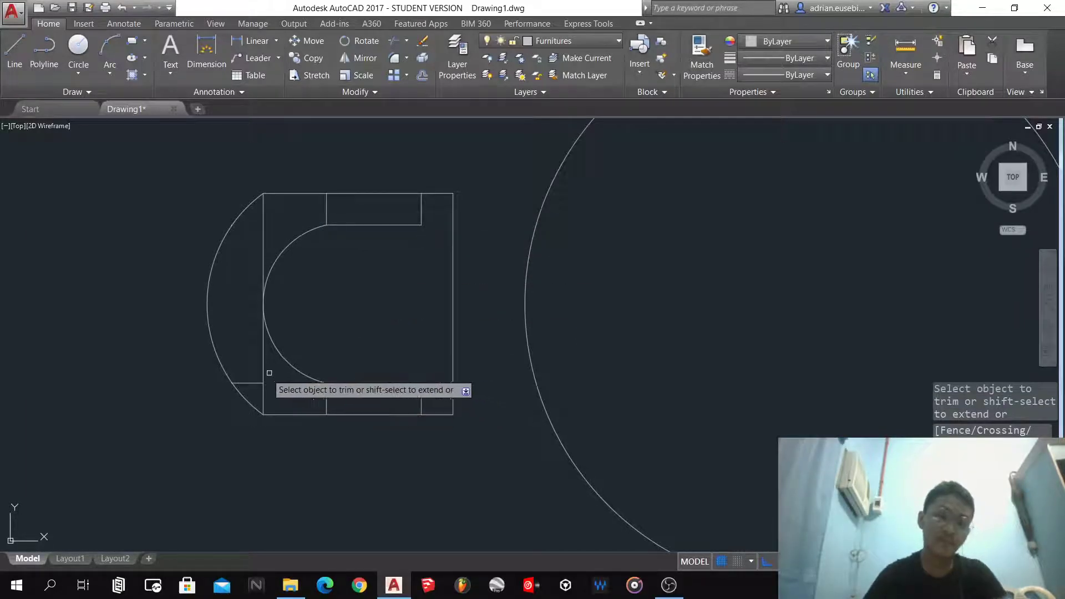
pyautogui.click(253, 382)
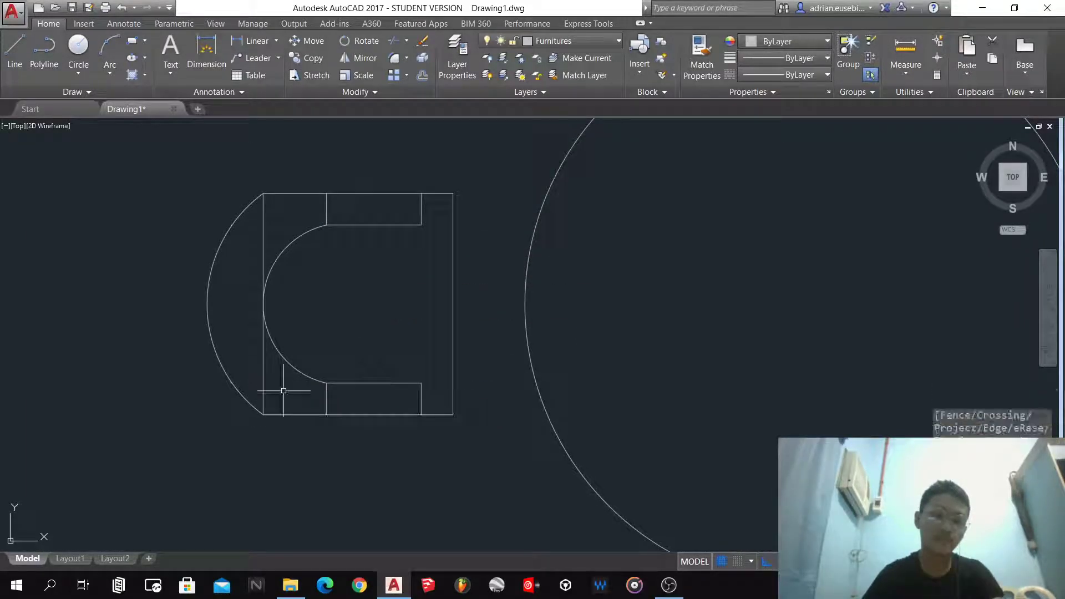
# - Erase the chair's inner left vertical line and the two short vertical lines at the inner arc's ends
pyautogui.click(257, 375)
pyautogui.click(262, 374)
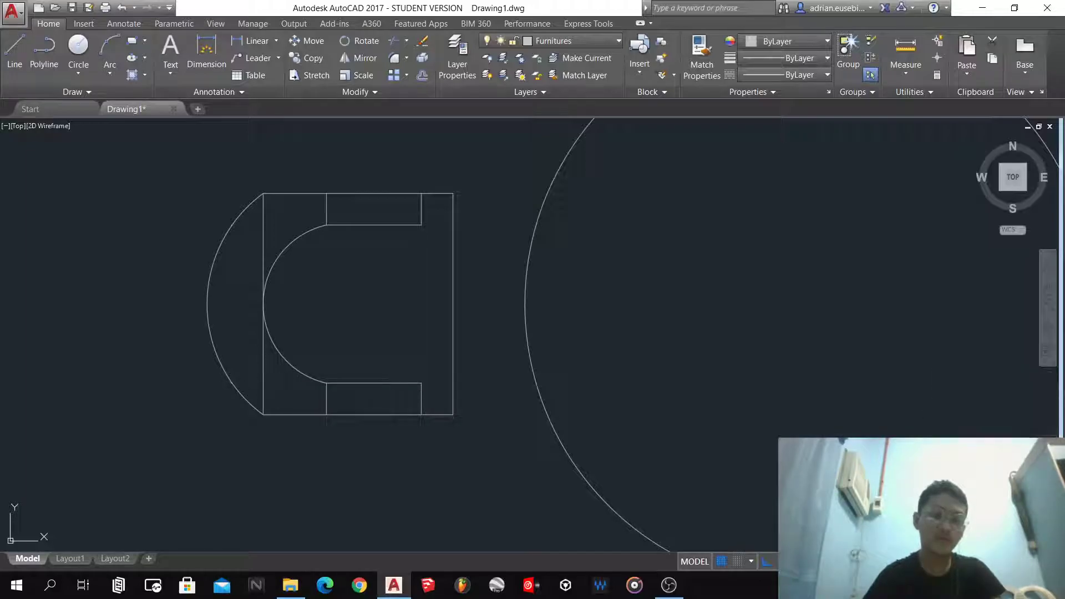
pyautogui.click(271, 385)
pyautogui.click(259, 371)
pyautogui.click(340, 396)
pyautogui.click(314, 400)
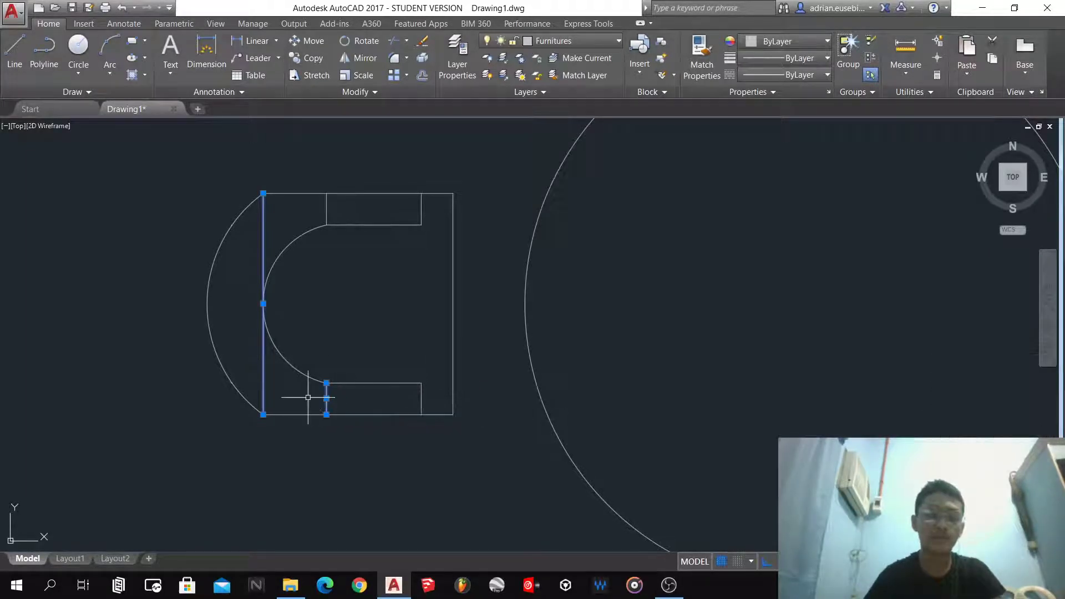
pyautogui.click(327, 216)
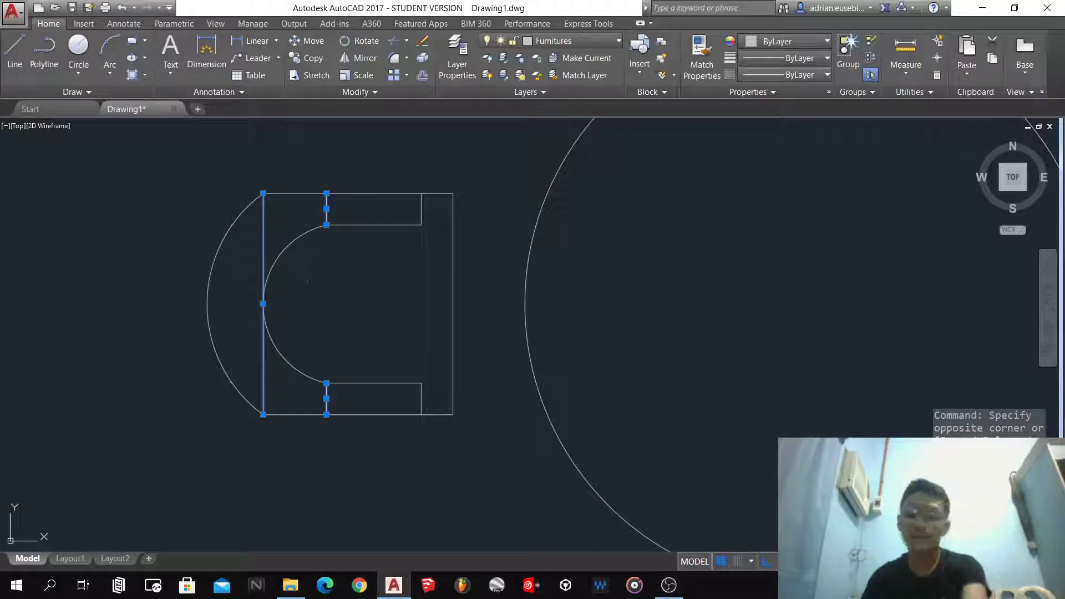
pyautogui.press('Escape')
# - Create a polar array of 6 chairs over 360 degrees around the round table's center
pyautogui.scroll(-6, 309, 323)
pyautogui.scroll(4, 344, 309)
pyautogui.click(379, 398)
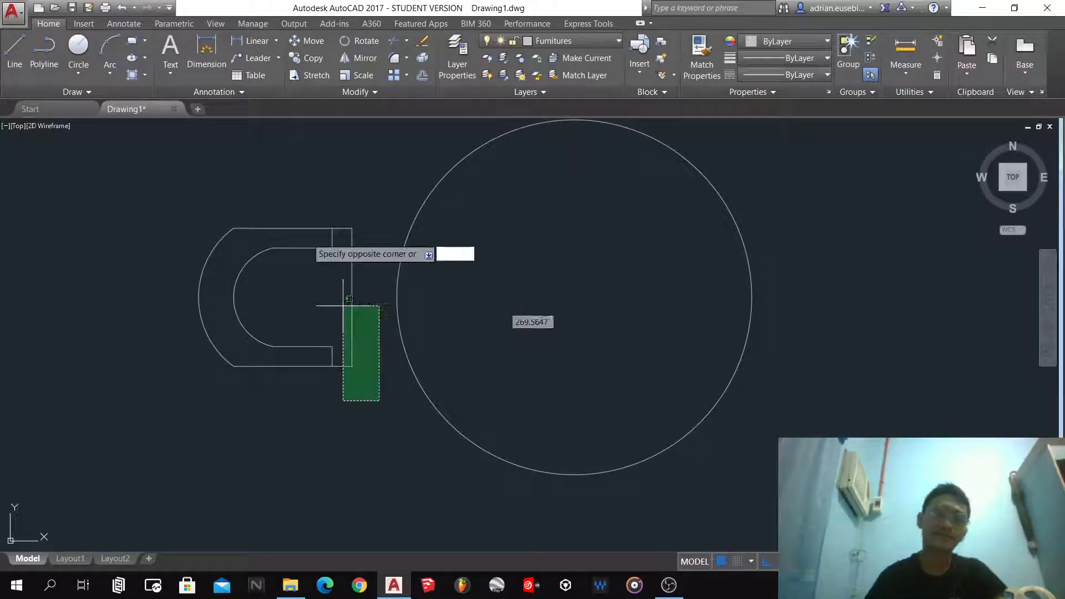
pyautogui.click(157, 172)
pyautogui.scroll(-4, 298, 420)
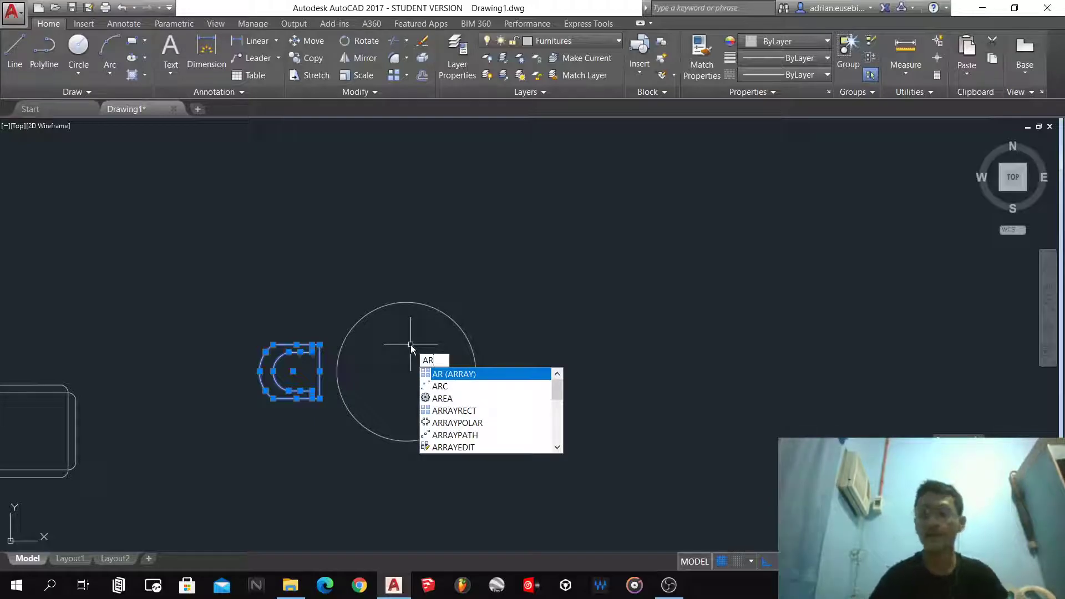
pyautogui.press('Return')
pyautogui.click(453, 405)
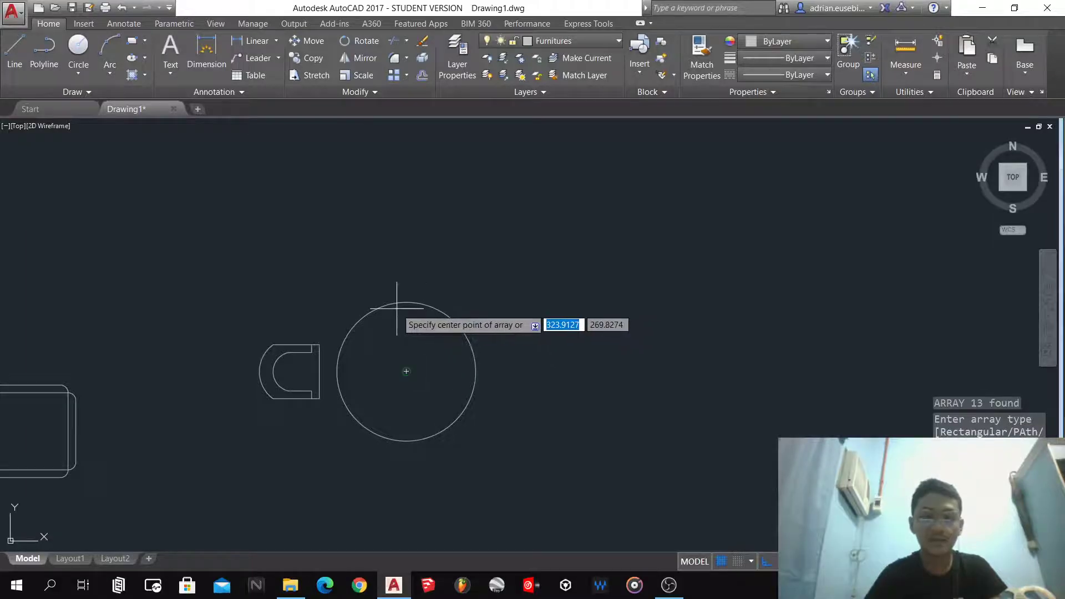
pyautogui.click(406, 372)
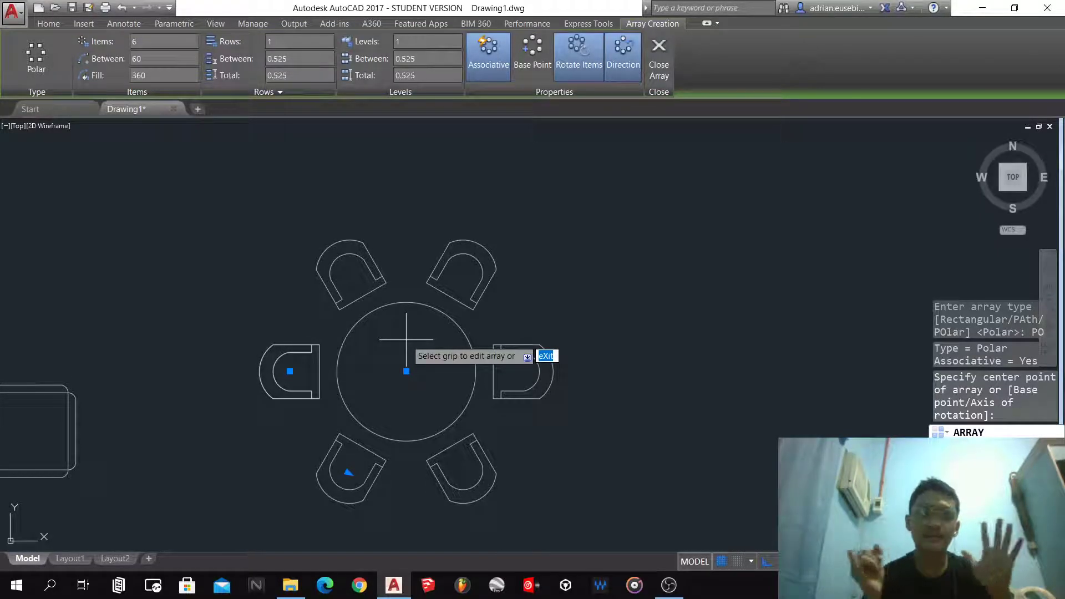
pyautogui.press('Return')
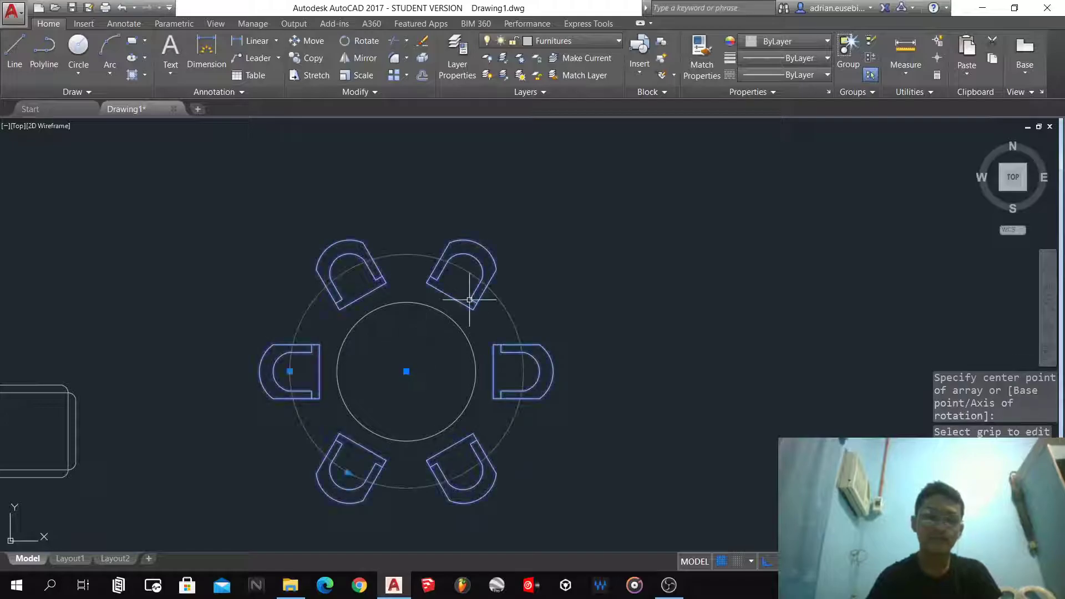
# - Explode the chair array and group the six chairs with the round table
pyautogui.click(406, 372)
pyautogui.press('Return')
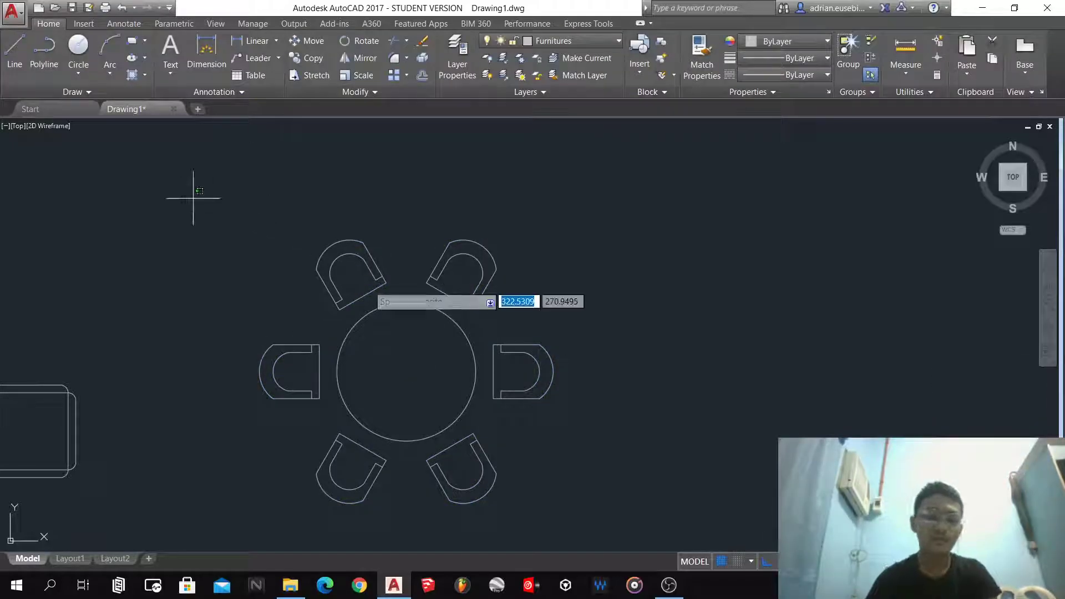
pyautogui.click(193, 198)
pyautogui.click(616, 532)
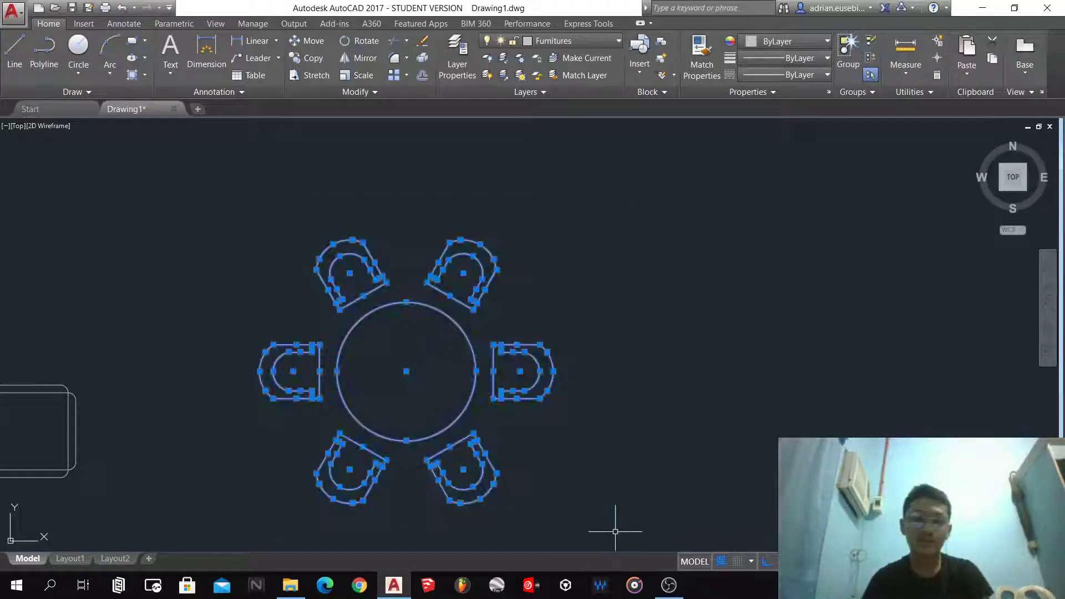
pyautogui.write('g')
pyautogui.press('Return')
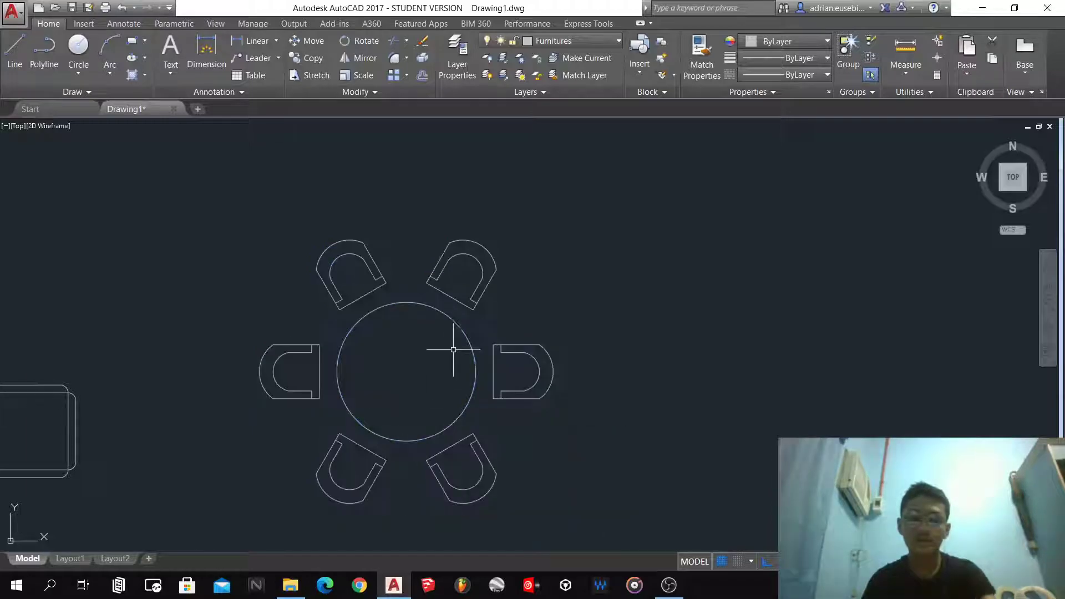
pyautogui.scroll(-6, 421, 369)
pyautogui.scroll(4, 399, 368)
pyautogui.click(630, 374)
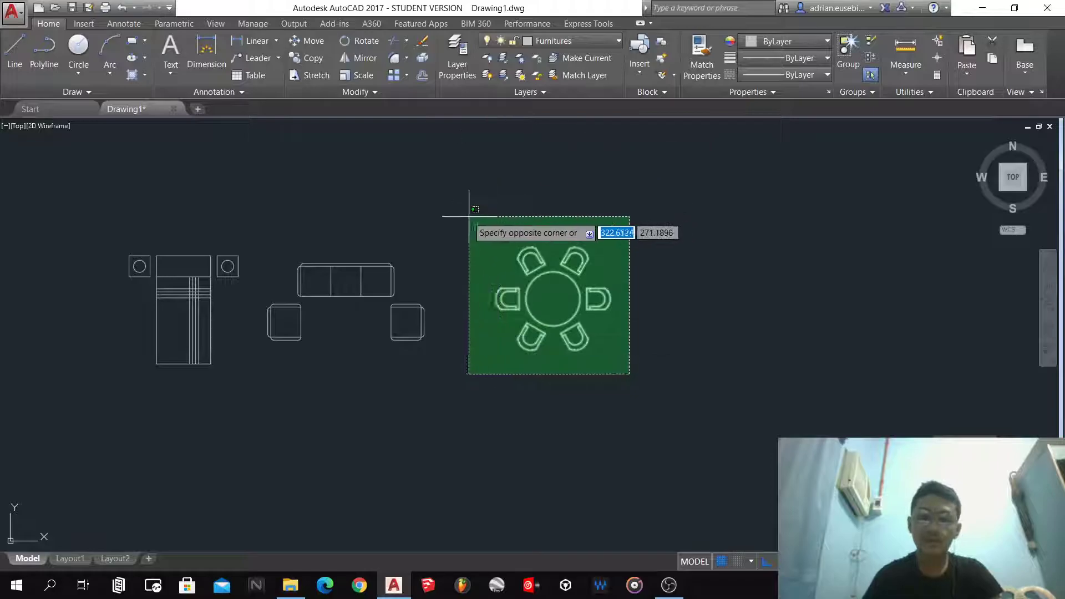
pyautogui.press('Escape')
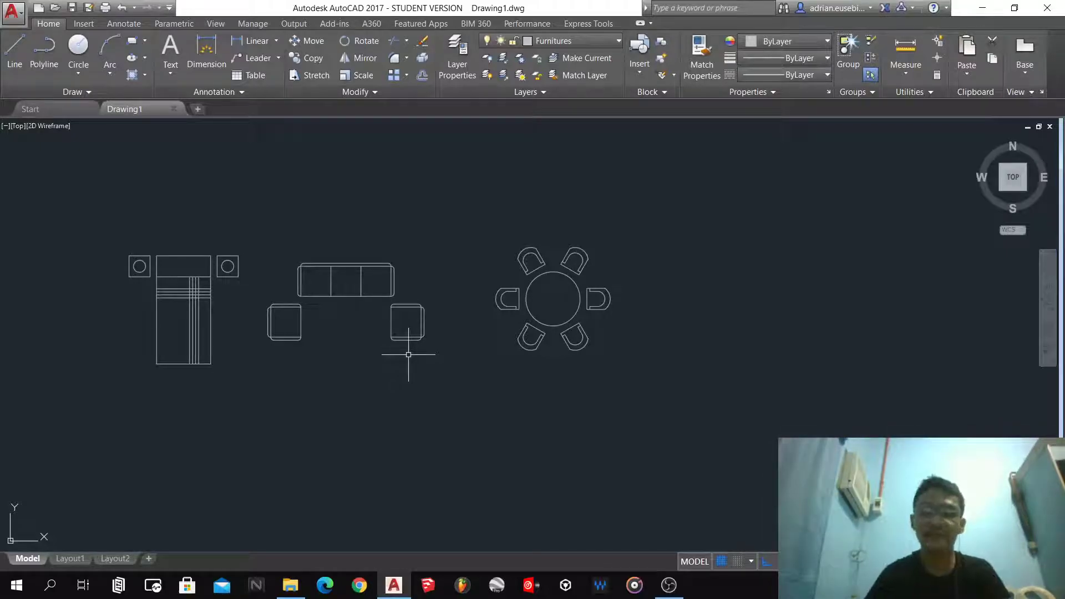
# - Draw a 0.9 by 0.55 rectangle in the empty area below the bed set
pyautogui.scroll(5, 130, 521)
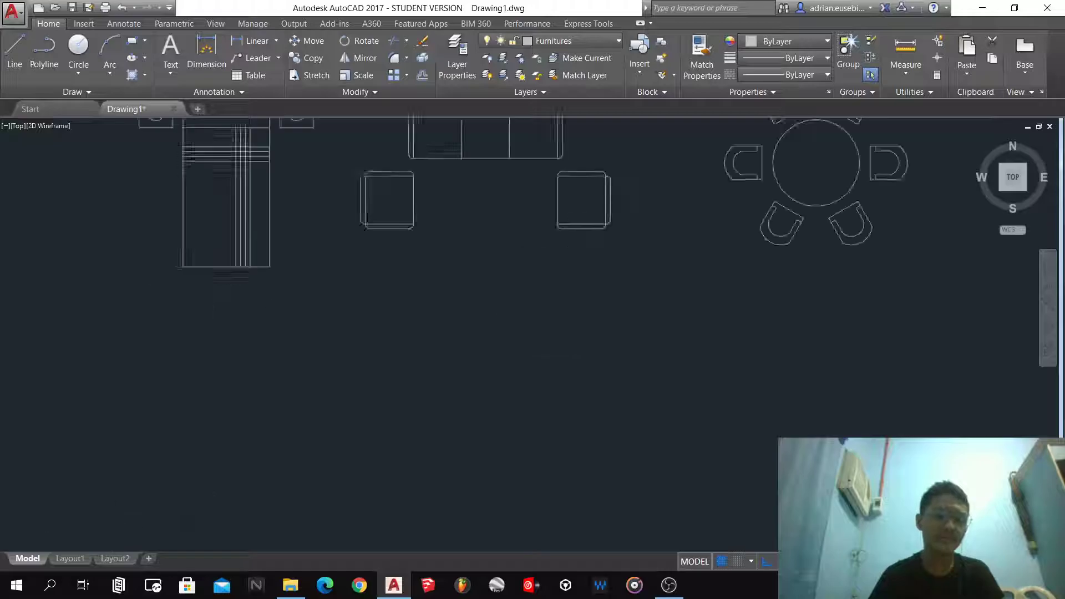
pyautogui.write('c')
pyautogui.press('Return')
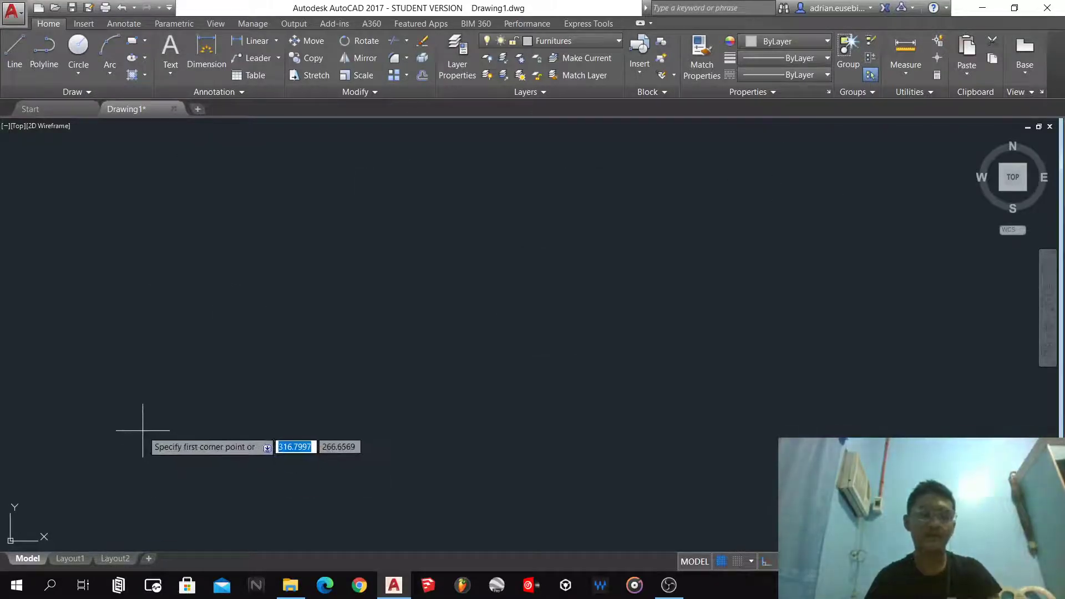
pyautogui.click(142, 431)
pyautogui.write('.9')
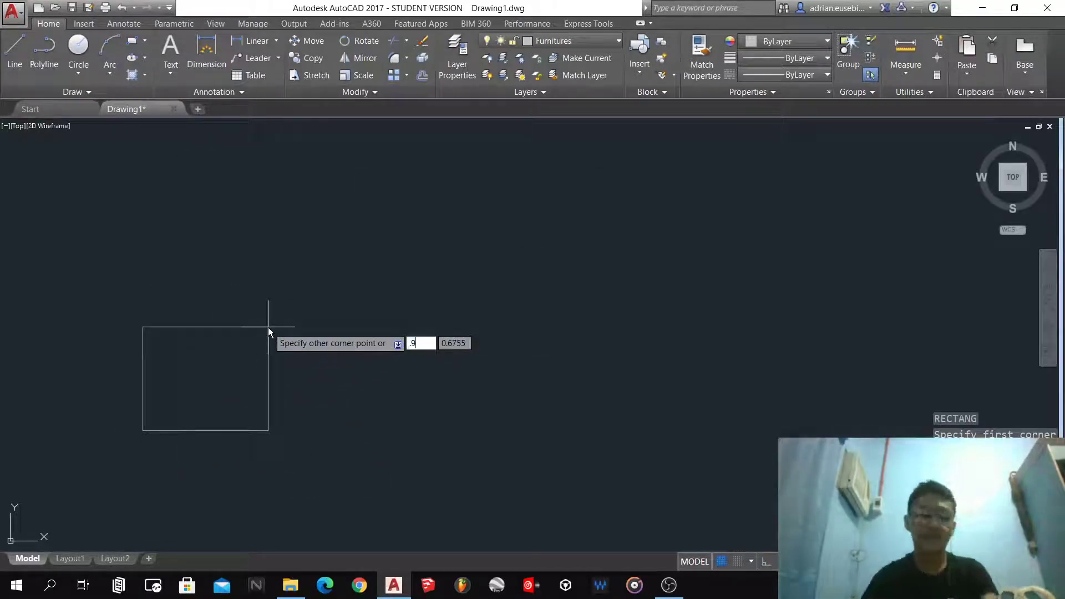
pyautogui.press('Tab')
pyautogui.write('.55')
pyautogui.press('Return')
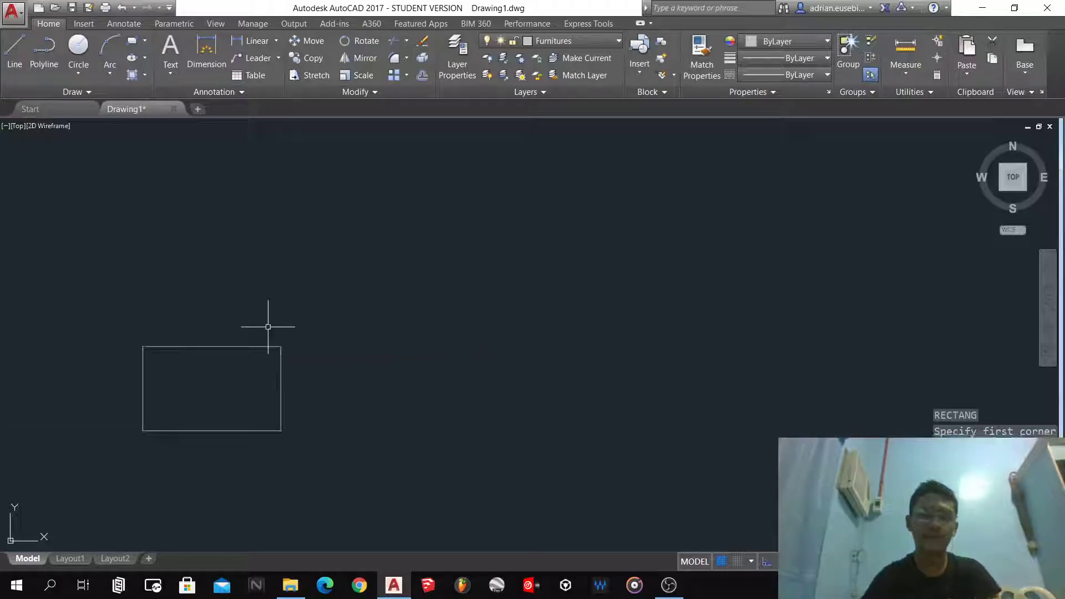
# - Move the new rectangle up closer to the bed set and explode it into separate lines
pyautogui.scroll(-6, 268, 327)
pyautogui.click(295, 366)
pyautogui.click(226, 311)
pyautogui.write('m')
pyautogui.press('Return')
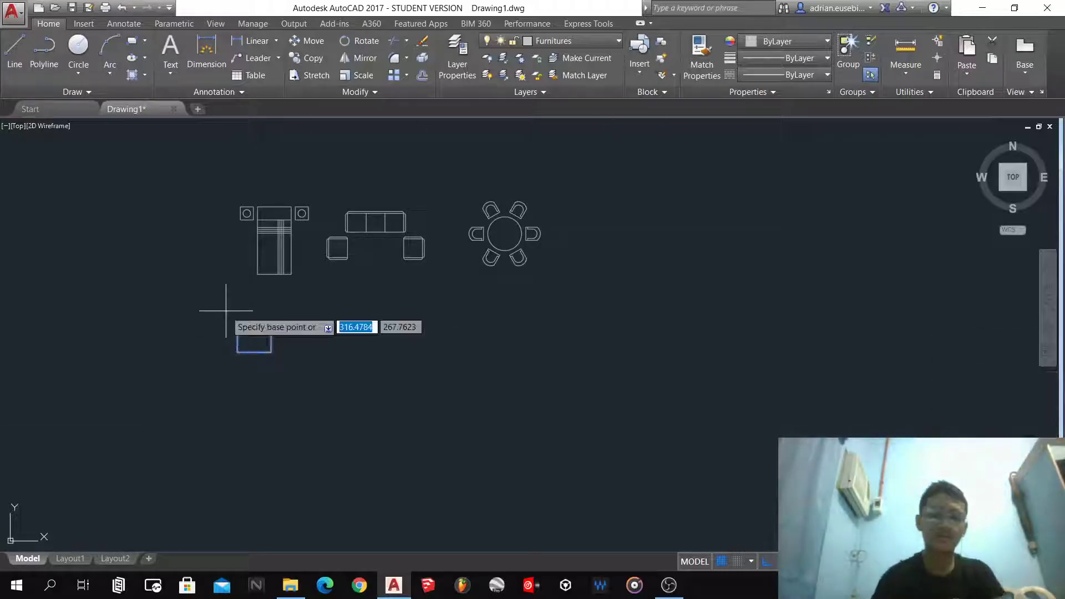
pyautogui.click(222, 359)
pyautogui.click(219, 342)
pyautogui.scroll(2, 242, 320)
pyautogui.scroll(2, 240, 320)
pyautogui.click(362, 360)
pyautogui.write('m')
pyautogui.press('Return')
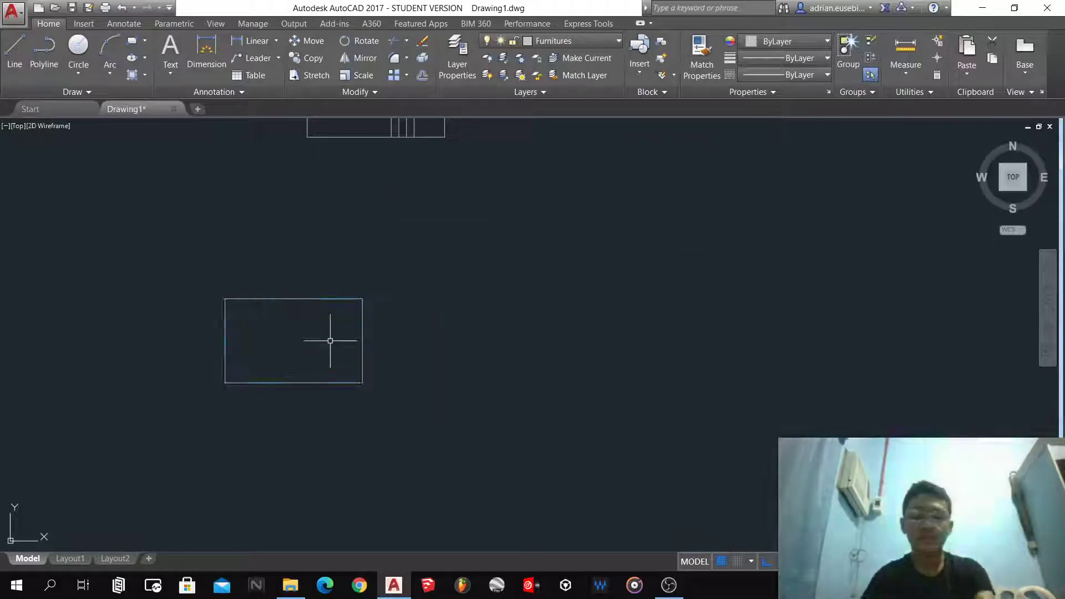
pyautogui.scroll(4, 281, 319)
pyautogui.write('f')
pyautogui.press('Return')
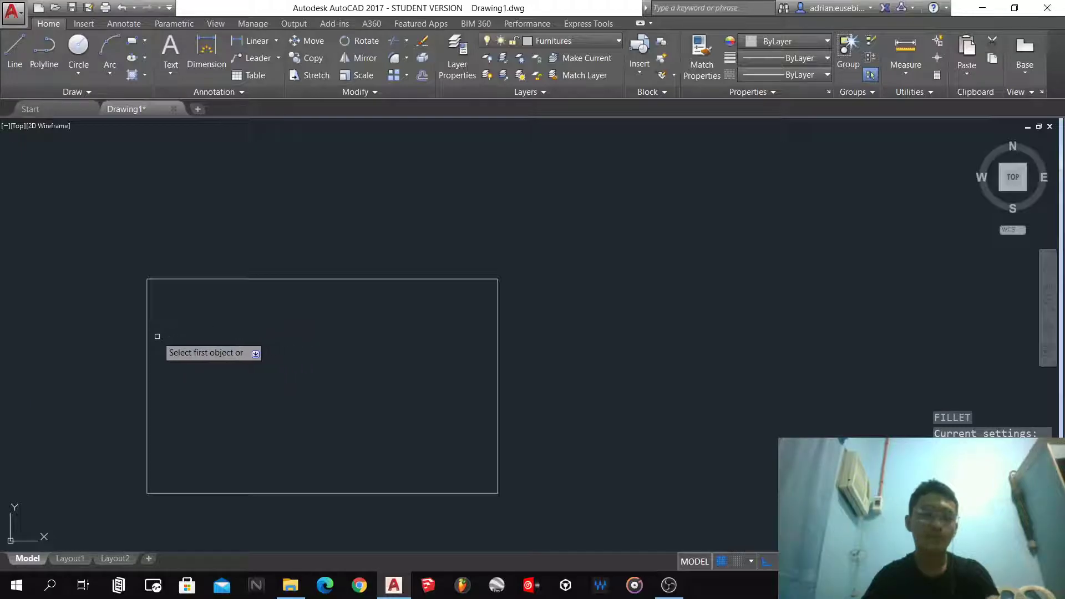
pyautogui.click(290, 323)
pyautogui.click(211, 194)
pyautogui.press('Escape')
# - Offset the rectangle's top edge 0.1 downward and its left edge 0.05 inward
pyautogui.press('Return')
pyautogui.click(265, 319)
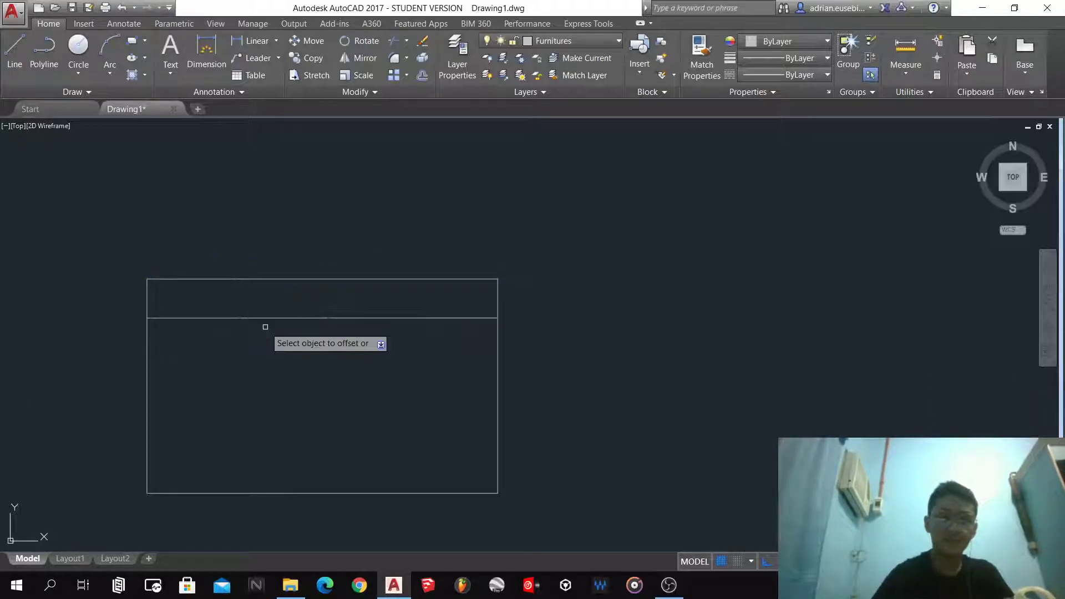
pyautogui.click(147, 352)
pyautogui.write('.1')
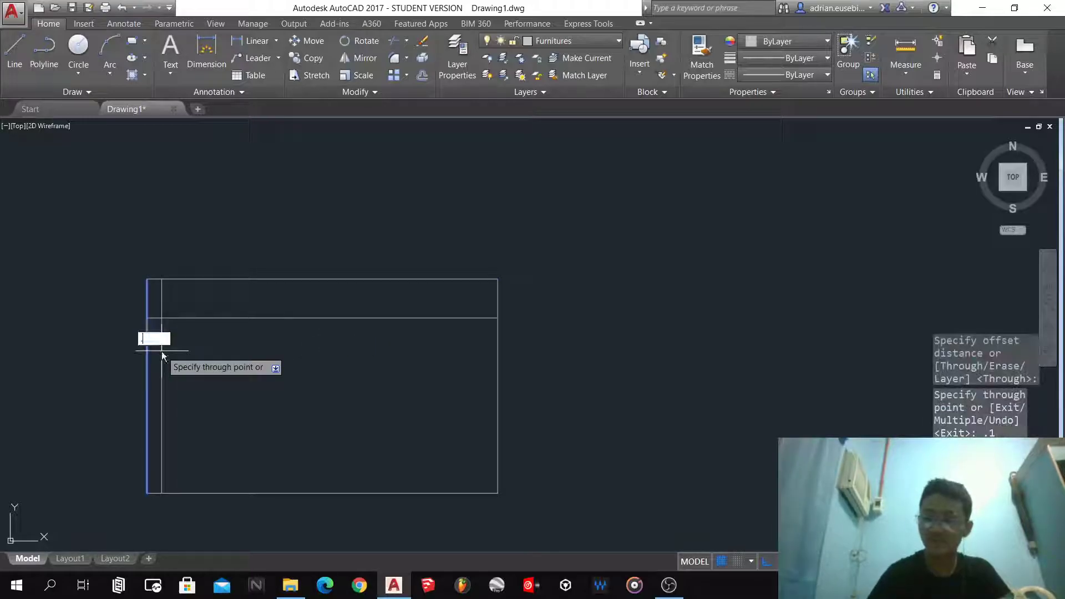
pyautogui.write('.05')
pyautogui.press('Return')
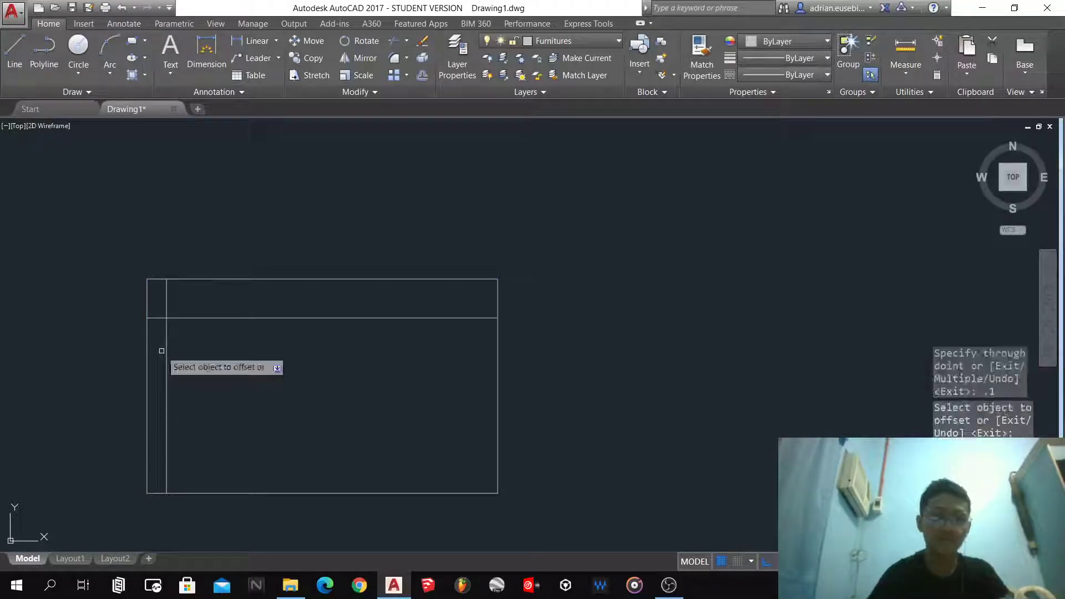
# - Offset the rectangle's bottom edge 0.05 upward and the inner left line to the right, past the rectangle's middle
pyautogui.click(256, 493)
pyautogui.press('Return')
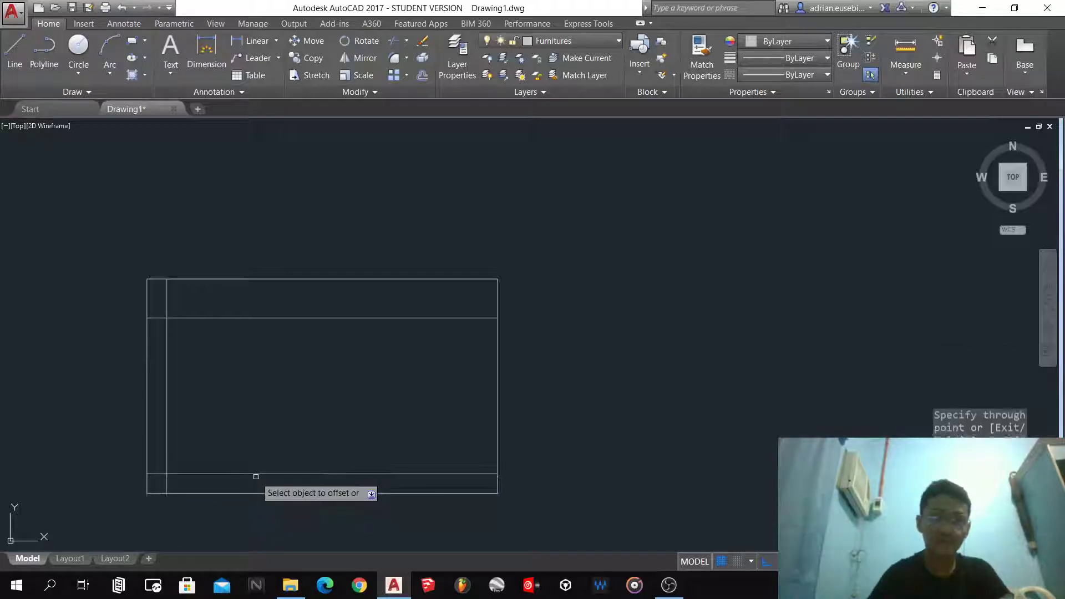
pyautogui.click(169, 418)
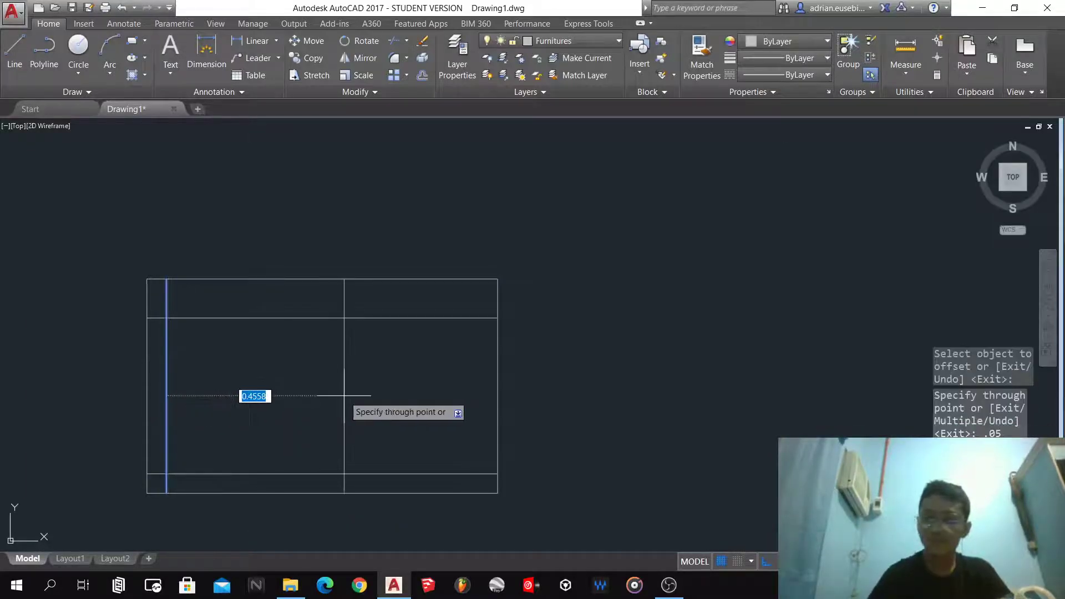
pyautogui.press('Return')
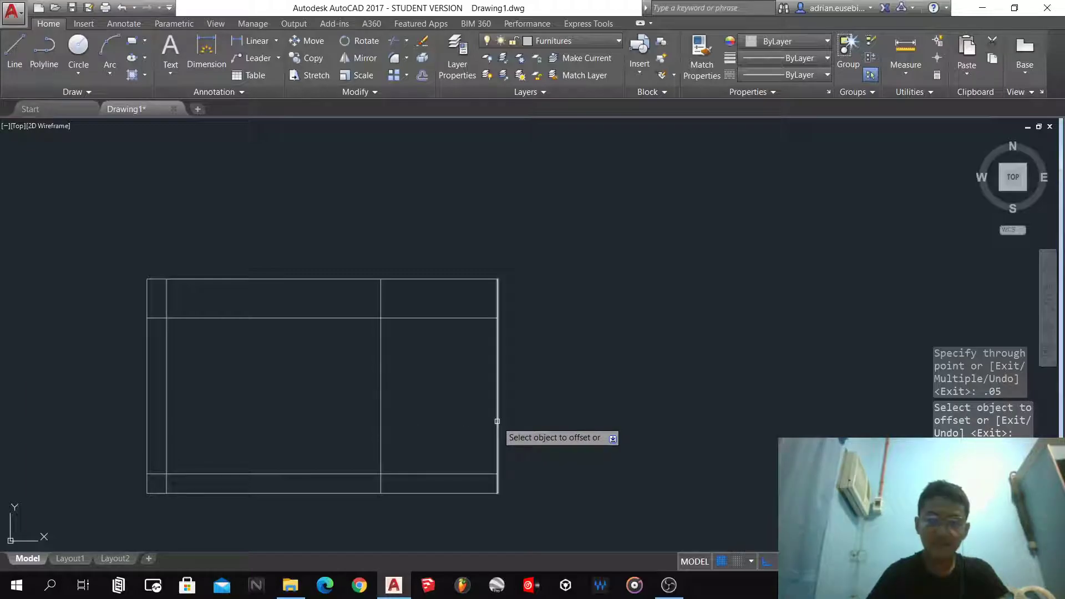
# - Offset the rectangle's right edge 0.05 inward and the dividing vertical line 0.05 to the right
pyautogui.click(497, 421)
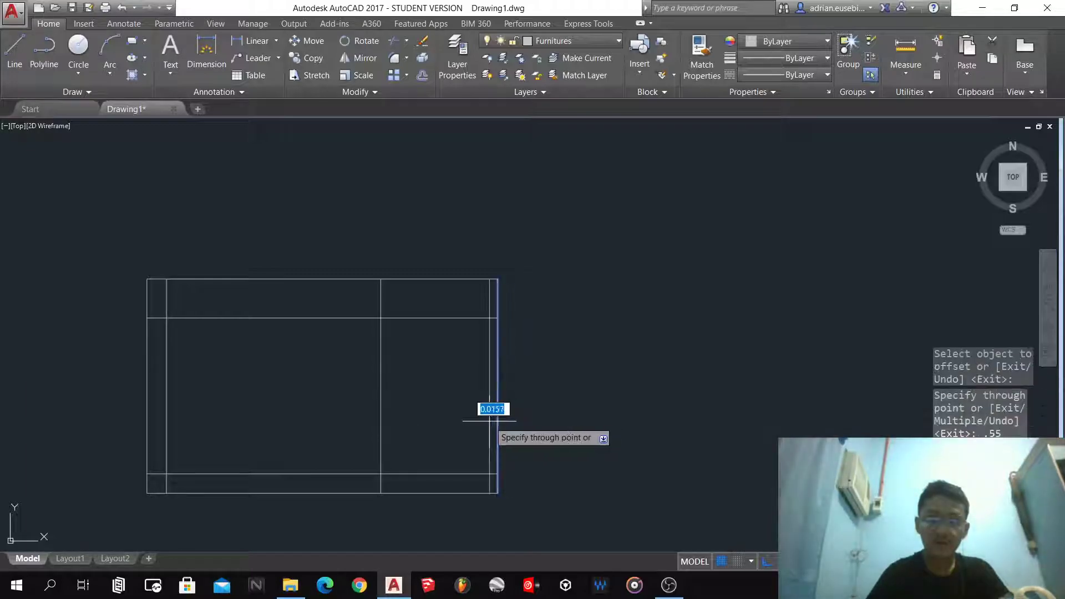
pyautogui.write('.05')
pyautogui.press('Return')
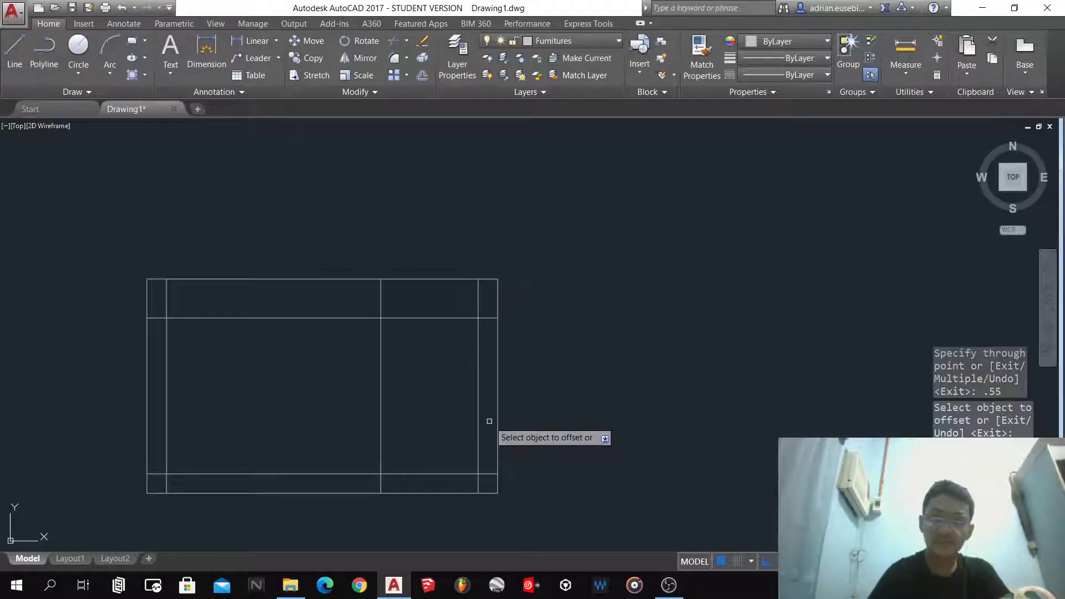
pyautogui.click(381, 415)
pyautogui.write('.05')
pyautogui.press('Return')
pyautogui.click(400, 435)
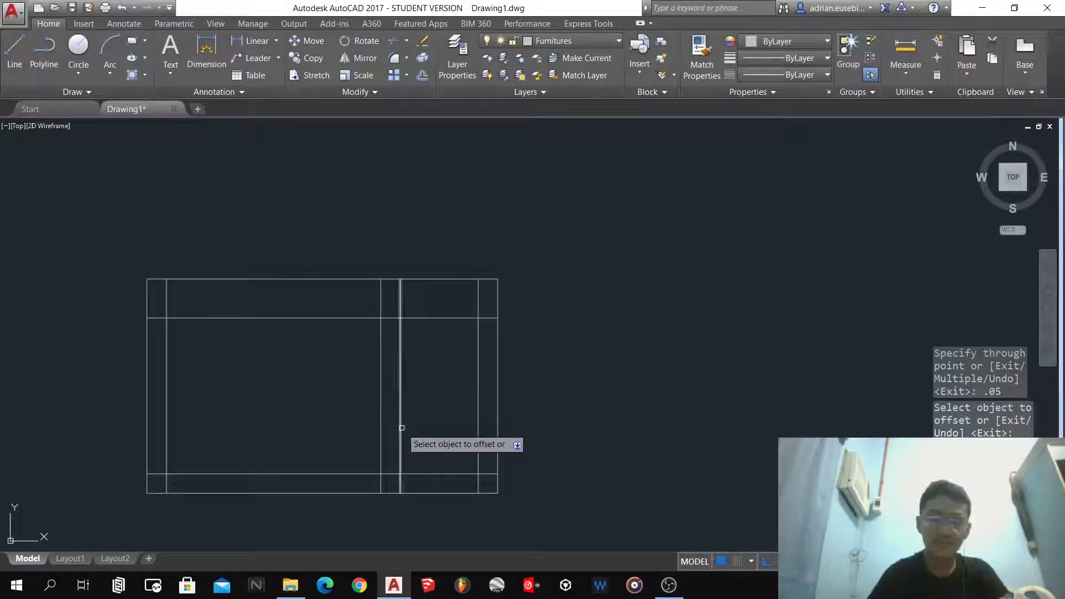
pyautogui.click(478, 473)
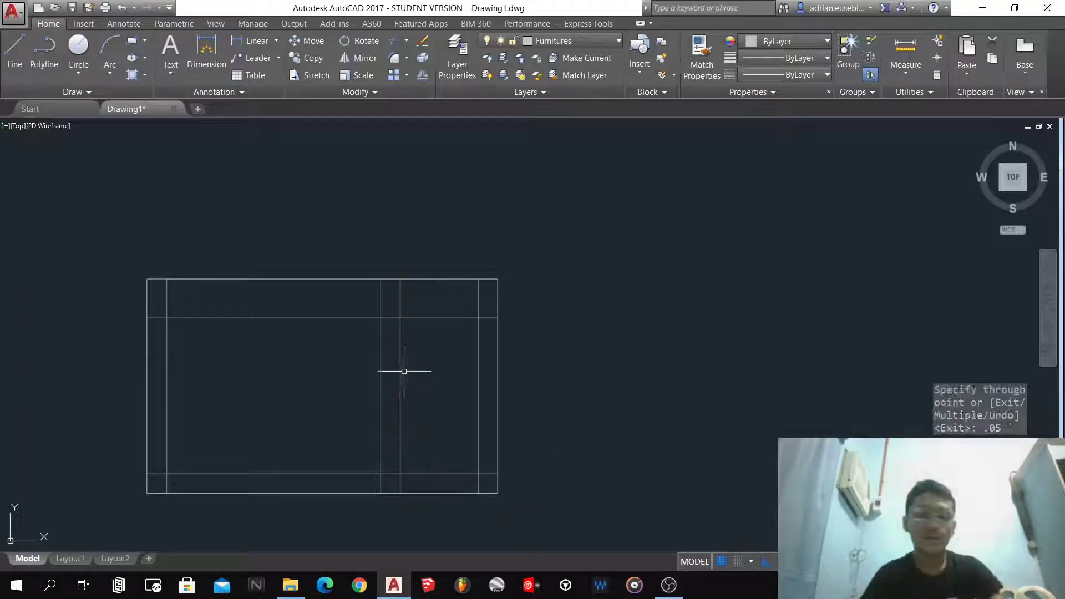
pyautogui.press('Escape')
# - Fillet all four outer corners of the rectangle with a 0.05 radius
pyautogui.write('f')
pyautogui.press('Return')
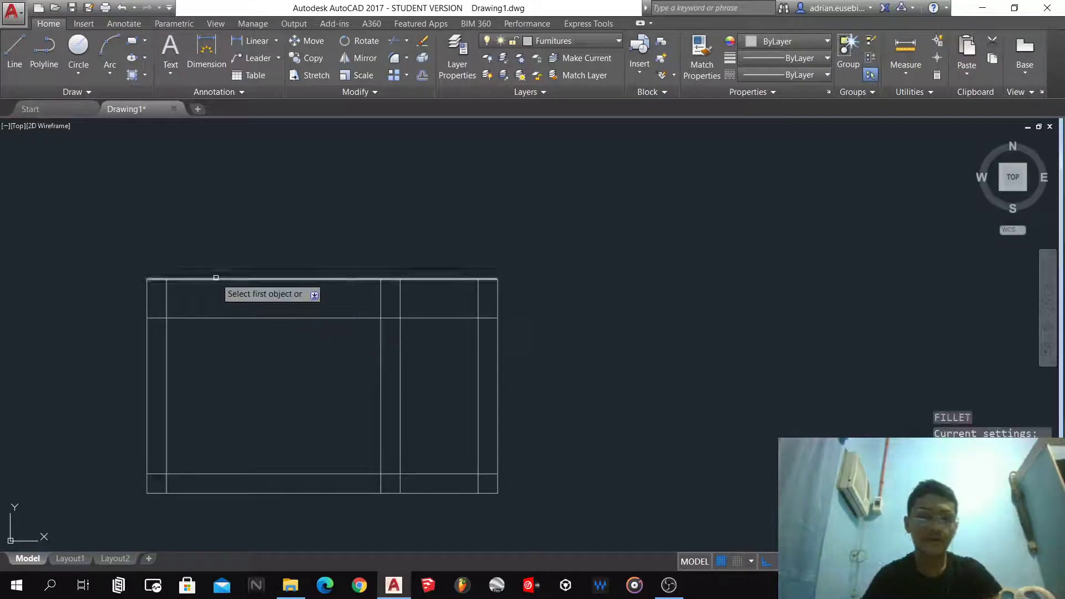
pyautogui.click(212, 279)
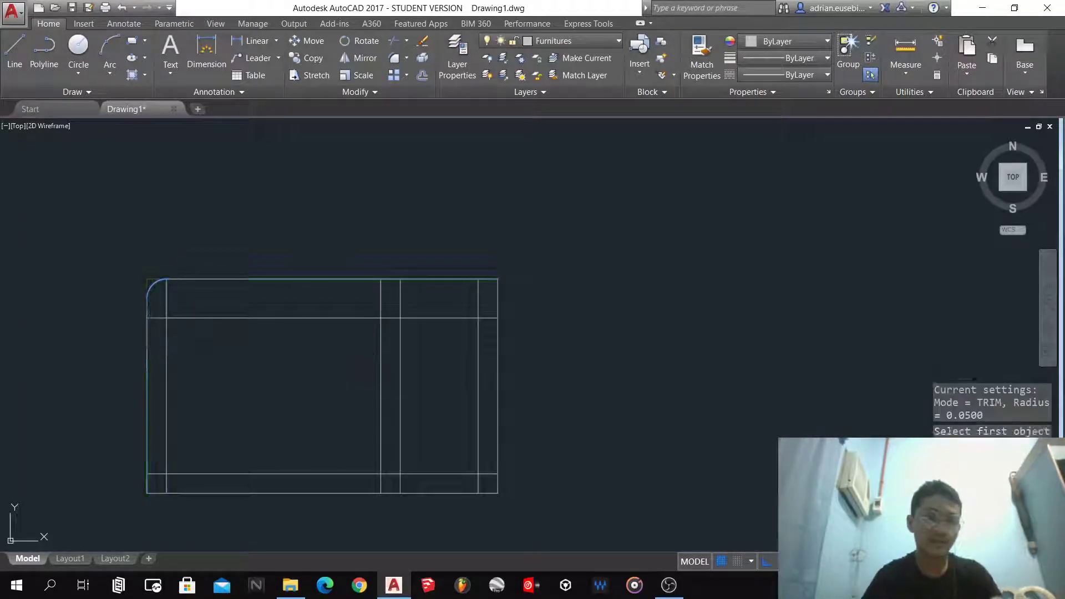
pyautogui.click(166, 491)
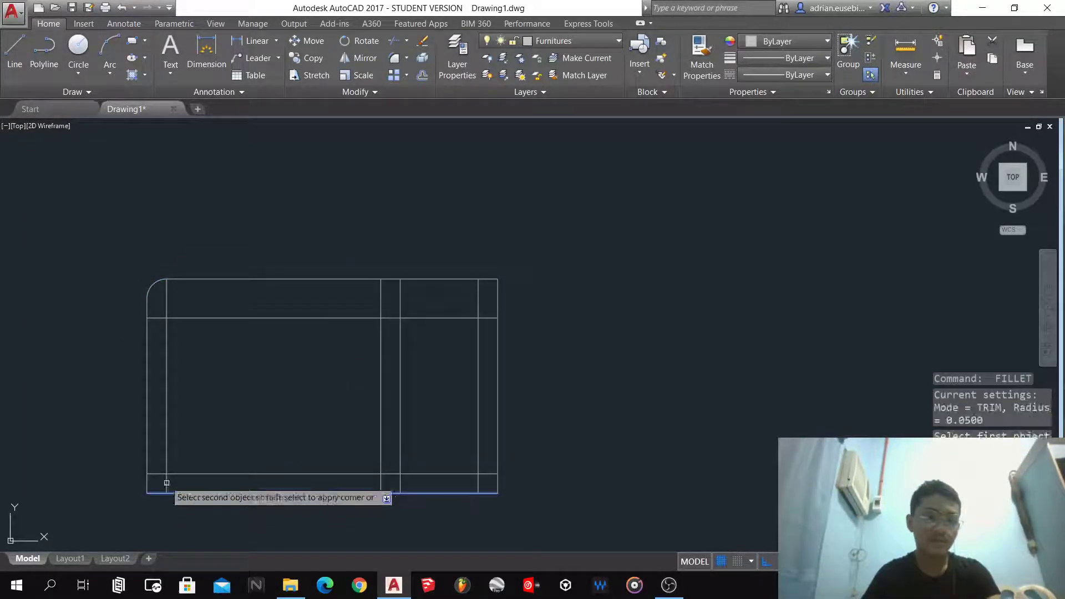
pyautogui.click(149, 454)
pyautogui.press('Return')
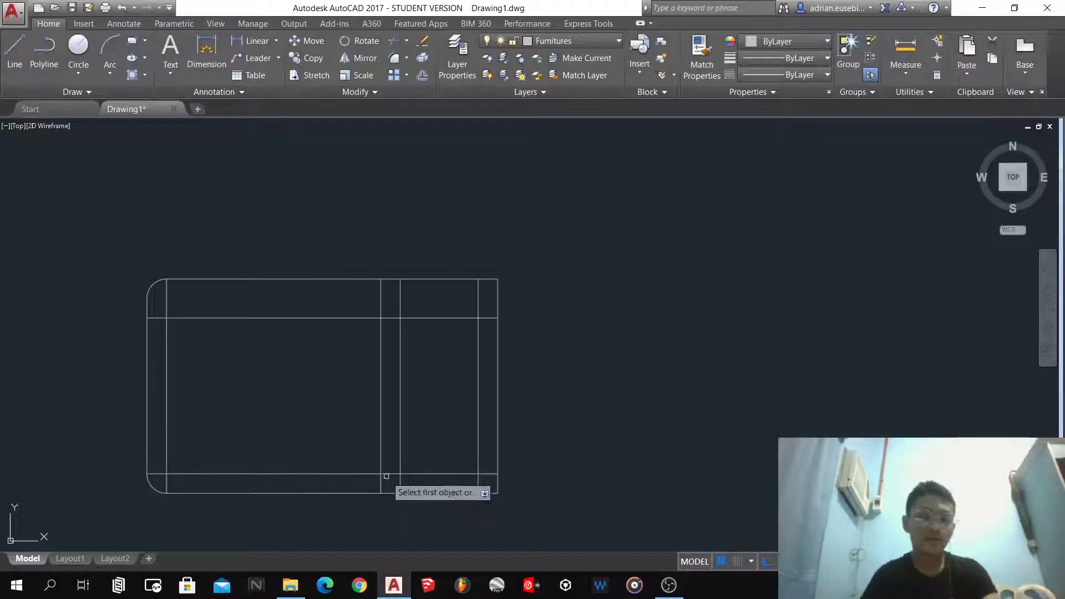
pyautogui.click(471, 279)
pyautogui.click(498, 336)
pyautogui.press('Return')
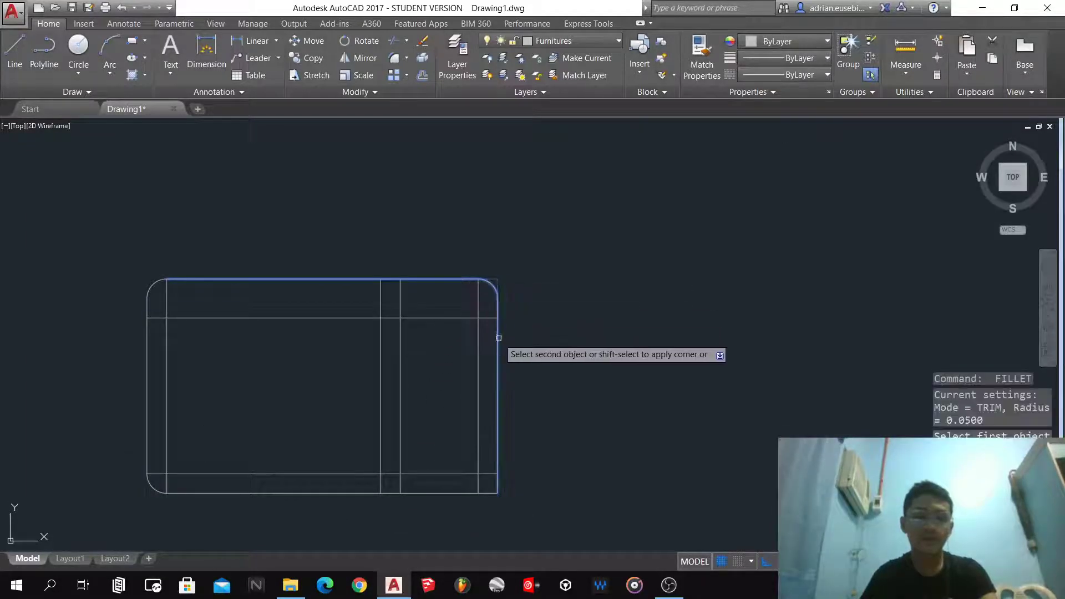
pyautogui.click(498, 484)
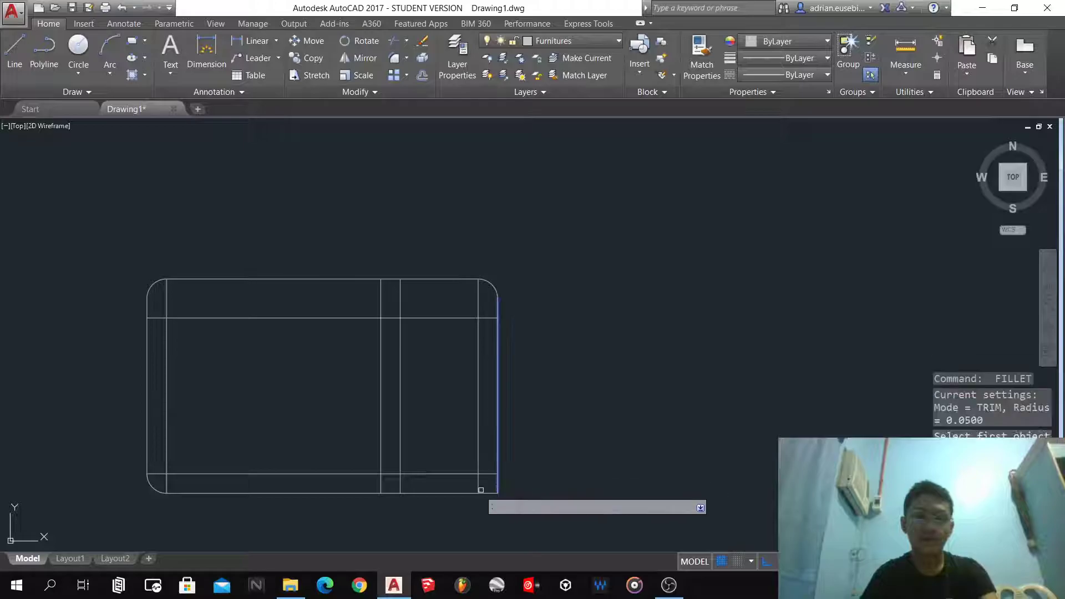
pyautogui.click(471, 491)
pyautogui.press('Return')
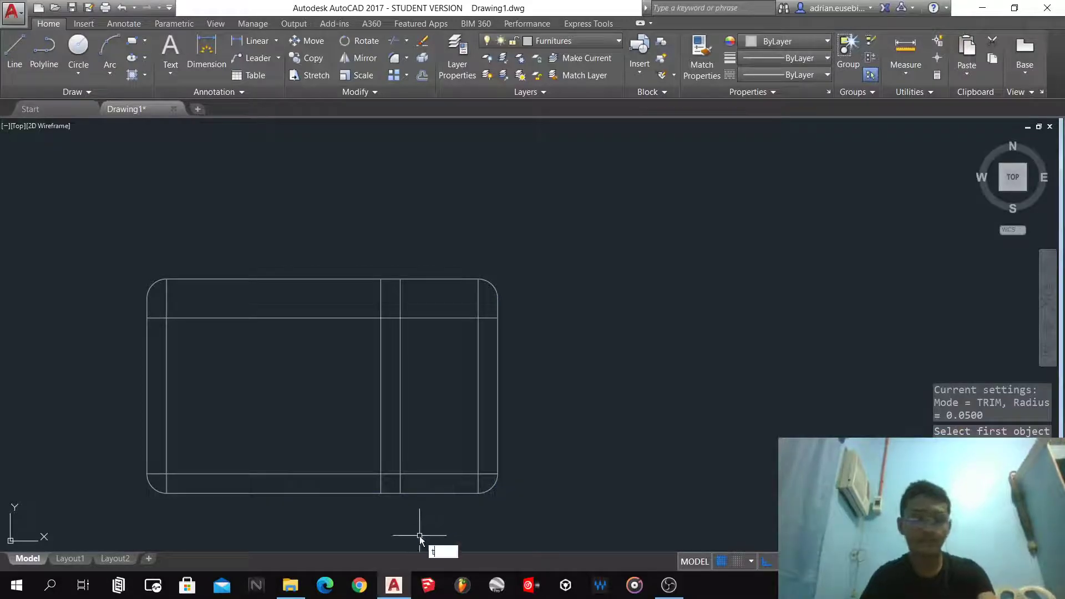
pyautogui.press('Escape')
# - Trim the overlapping offset lines so that two separate inner rectangles remain within the rounded outline
pyautogui.write('tr')
pyautogui.press('Return')
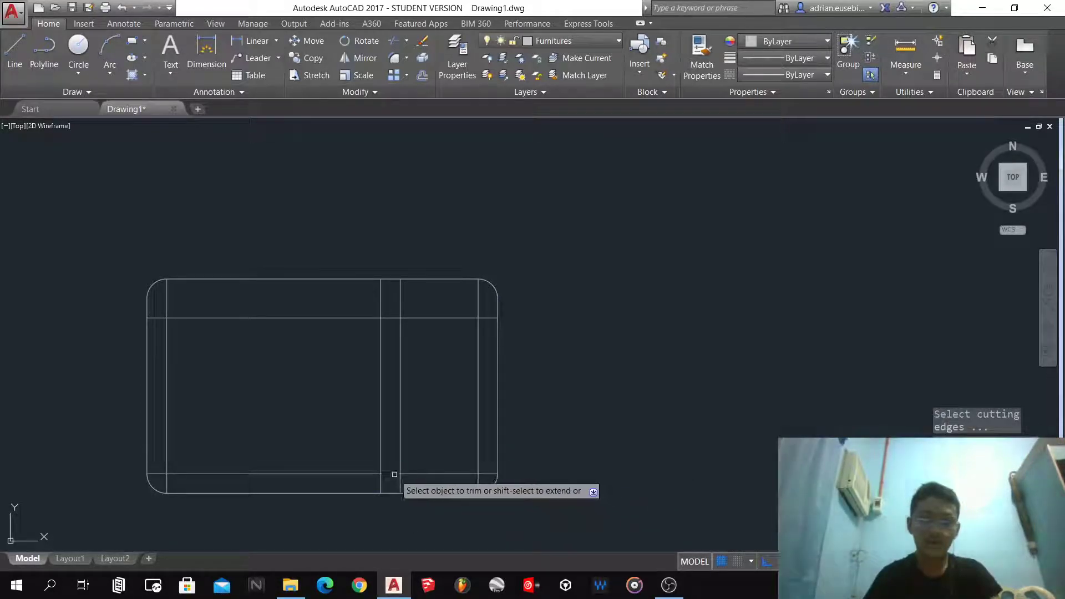
pyautogui.click(388, 295)
pyautogui.click(161, 322)
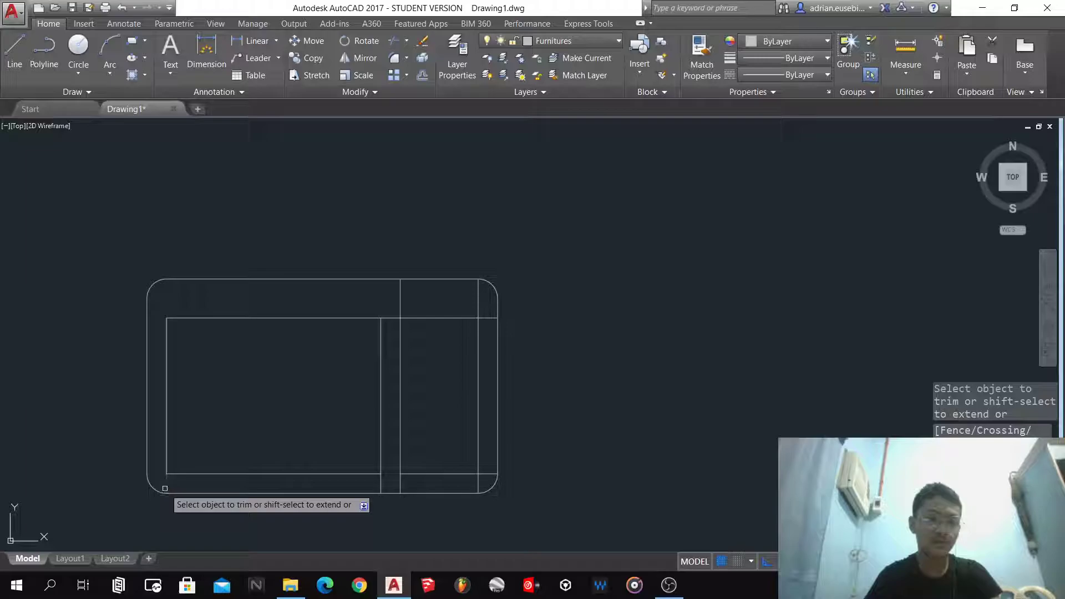
pyautogui.click(381, 485)
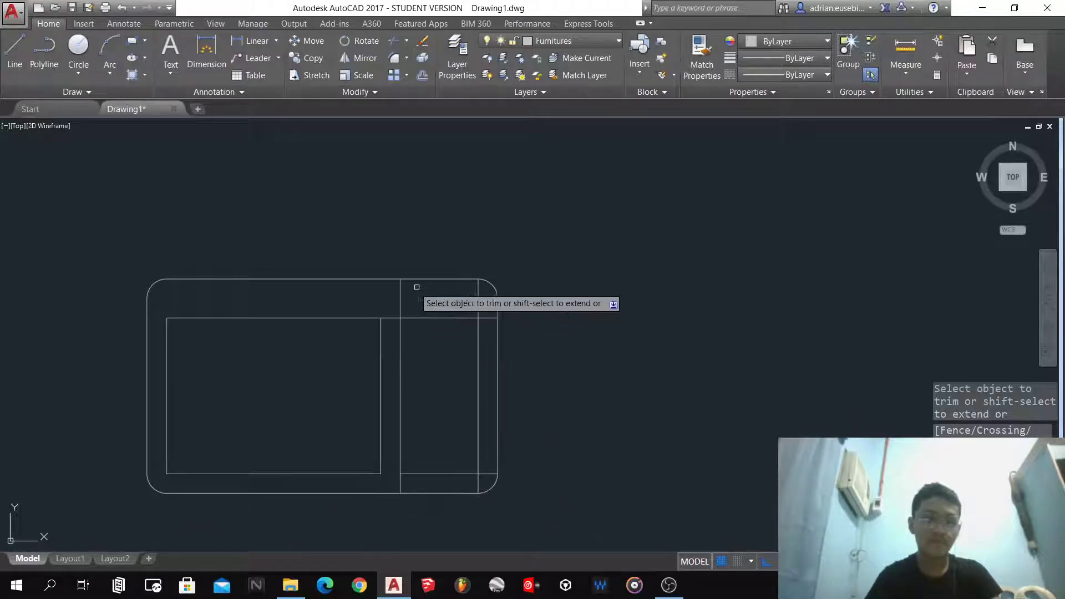
pyautogui.click(400, 290)
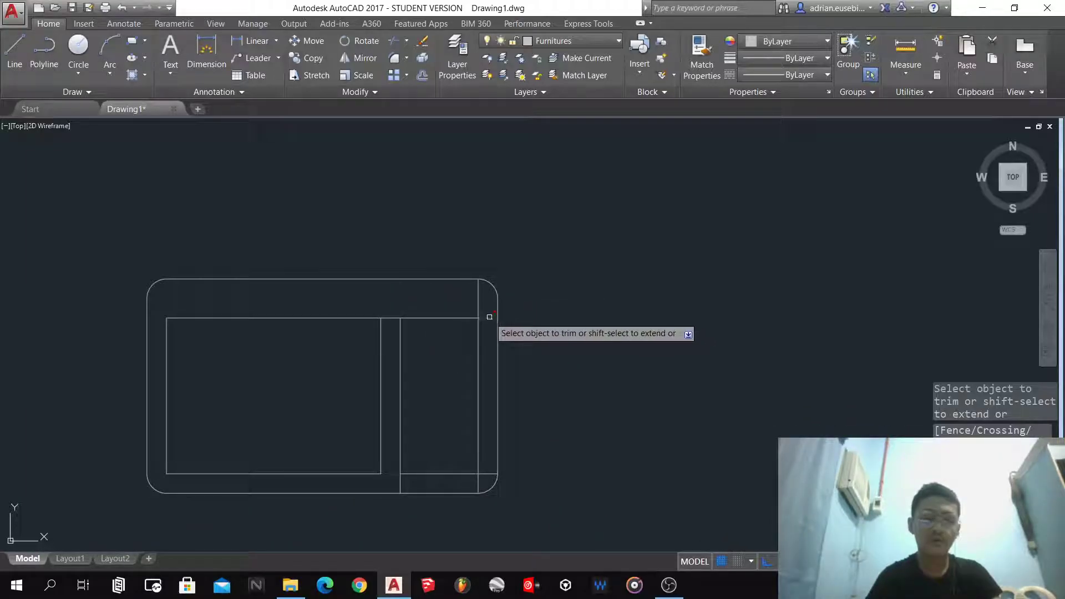
pyautogui.click(478, 298)
pyautogui.click(488, 474)
pyautogui.click(478, 484)
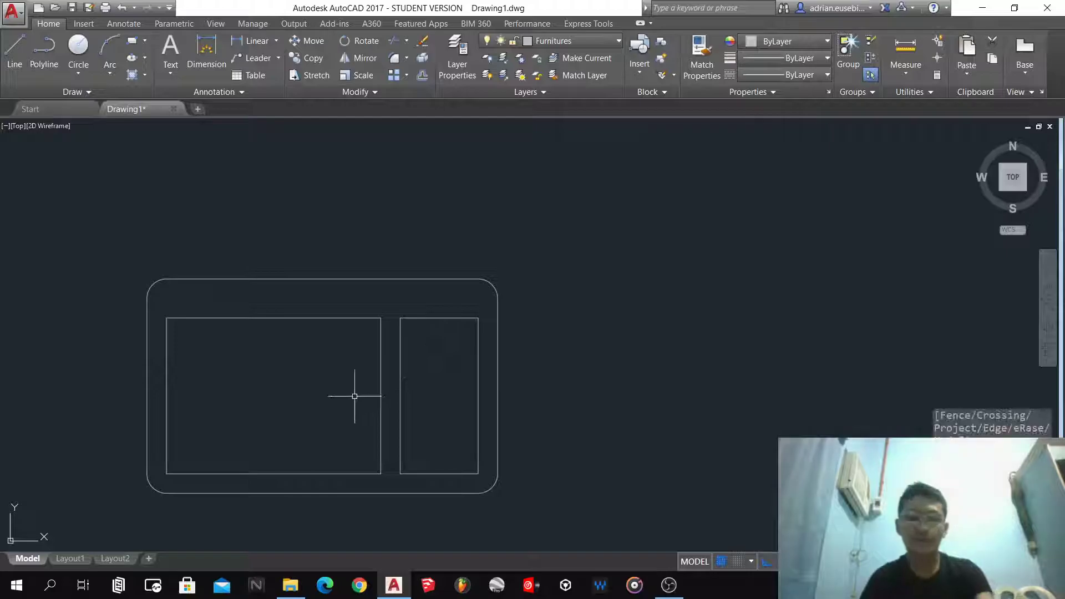
pyautogui.press('Escape')
pyautogui.write('f')
pyautogui.press('Return')
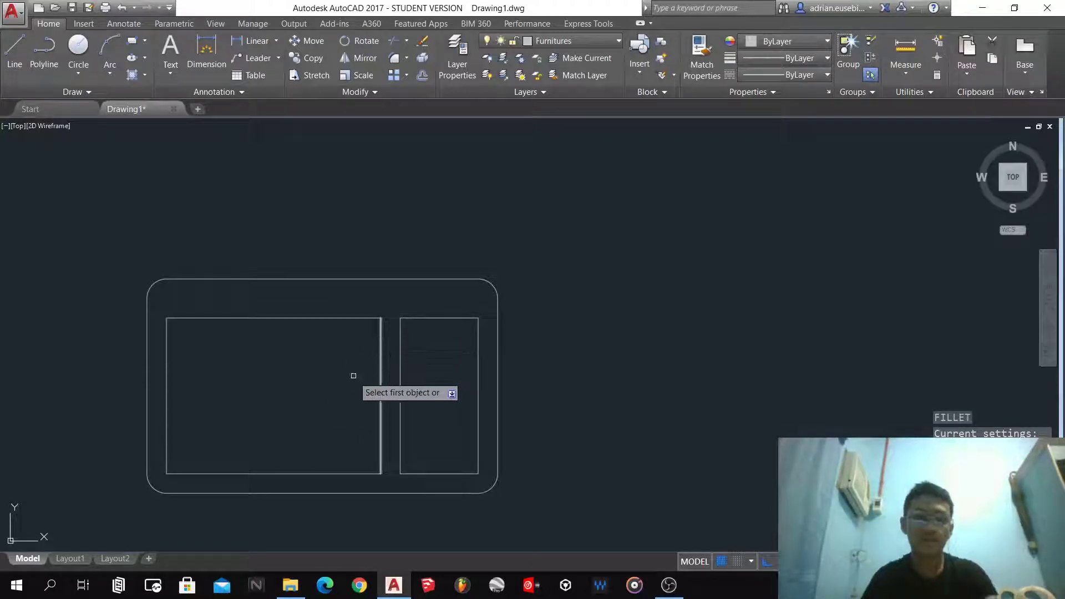
pyautogui.press('Escape')
# - Draw two diagonal lines connecting the opposite corners of the larger inner rectangle
pyautogui.write('l')
pyautogui.press('Return')
pyautogui.click(380, 318)
pyautogui.click(166, 473)
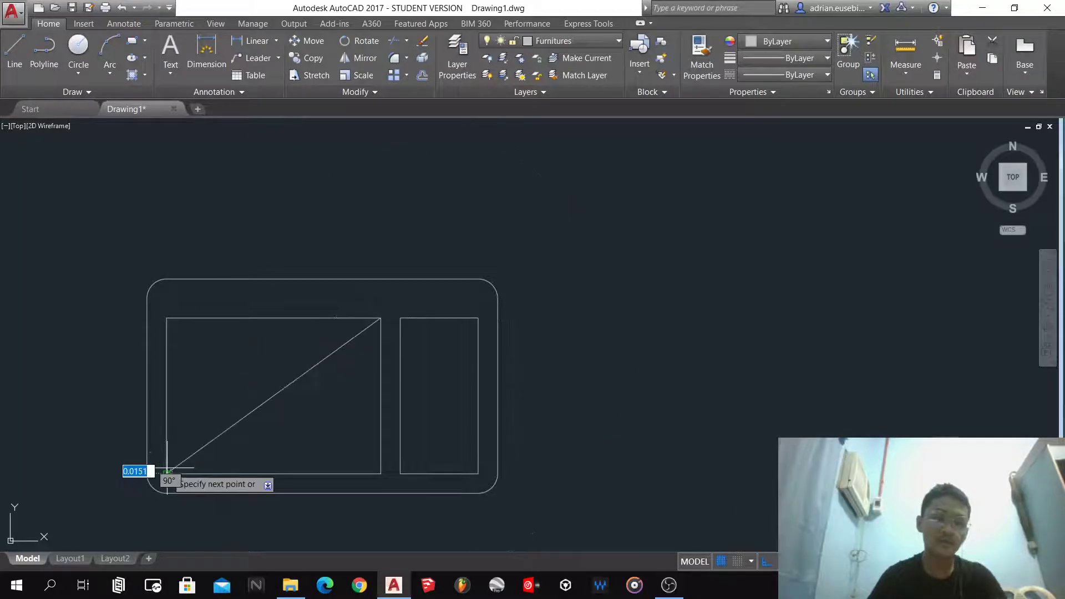
pyautogui.press('Return')
pyautogui.press('Return')
pyautogui.click(167, 317)
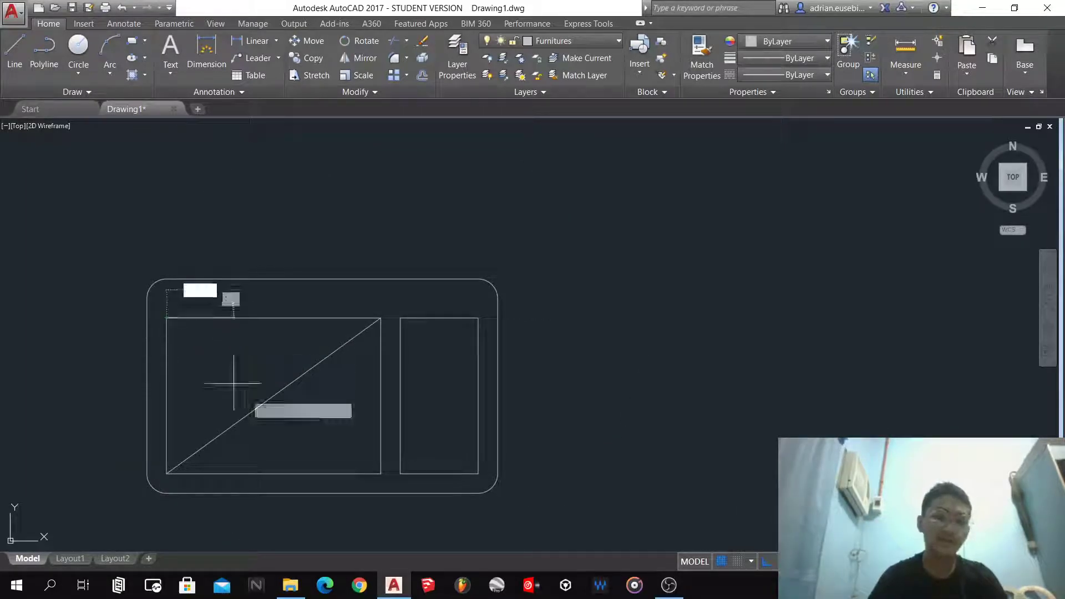
pyautogui.press('Escape')
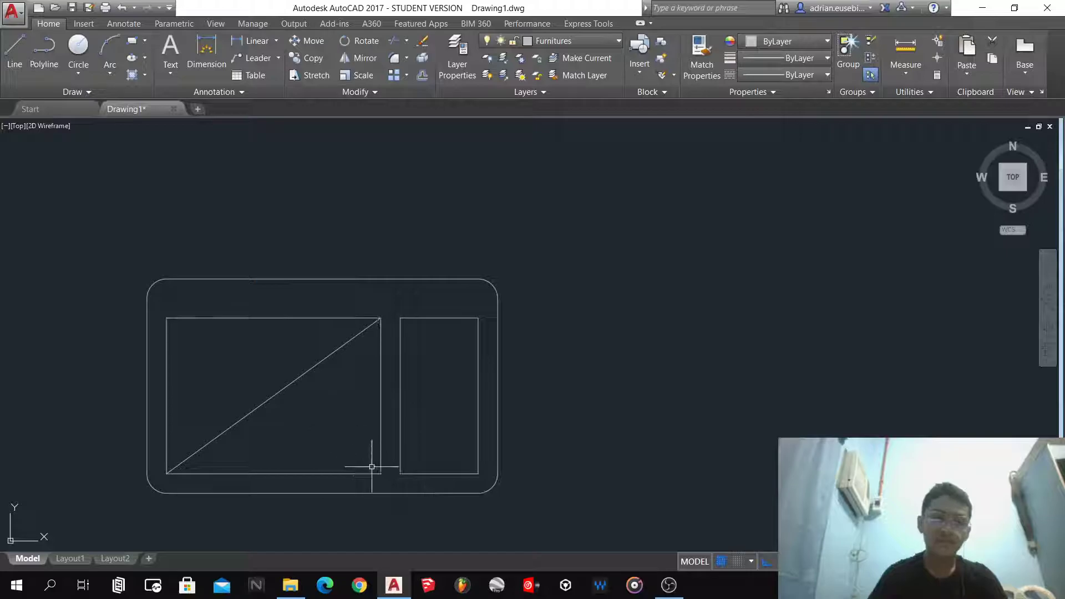
pyautogui.press('Return')
pyautogui.click(381, 474)
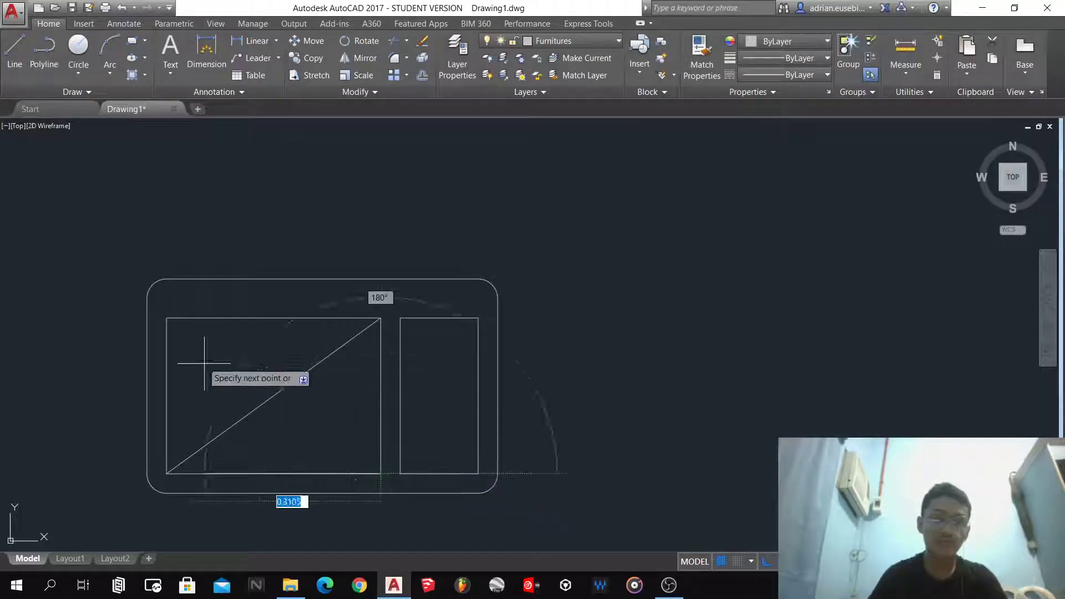
pyautogui.click(166, 318)
pyautogui.press('Escape')
# - Draw a small drain circle centred on the intersection of the two diagonals
pyautogui.write('c')
pyautogui.press('Return')
pyautogui.scroll(5, 261, 378)
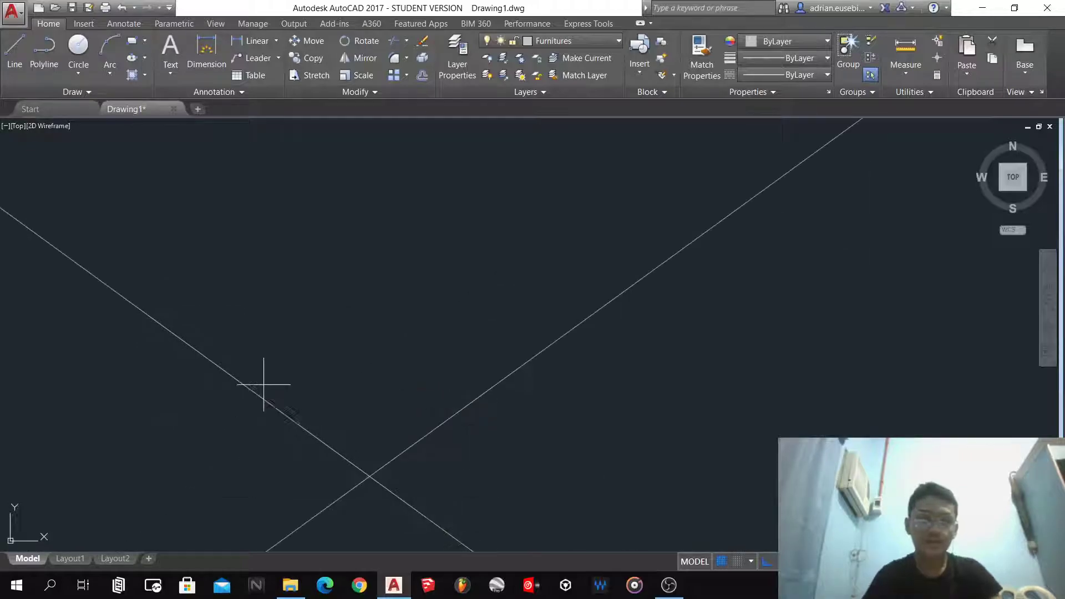
pyautogui.click(369, 475)
pyautogui.scroll(-4, 417, 473)
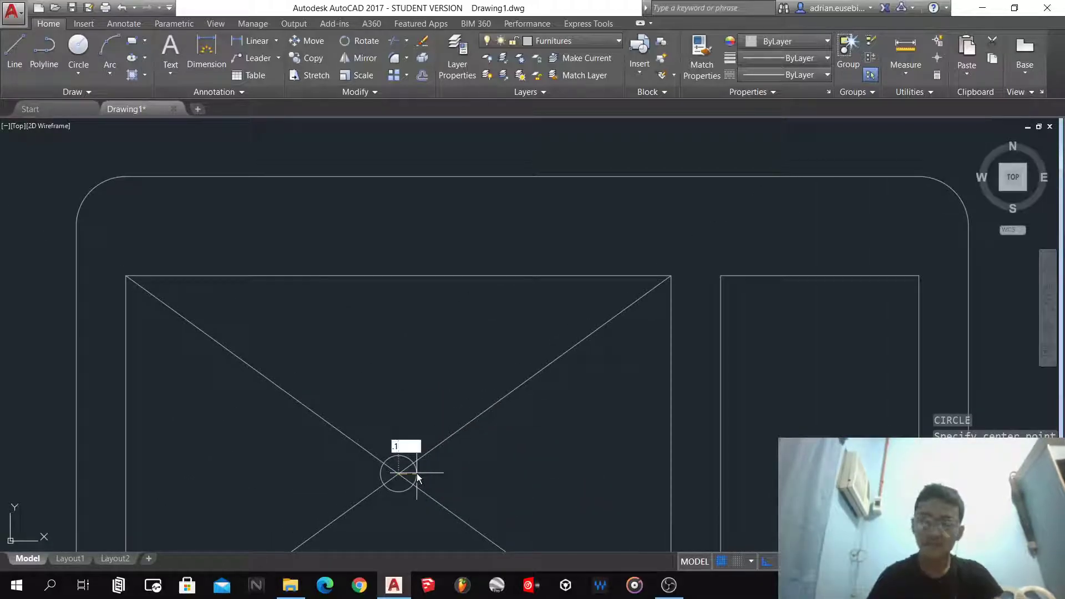
pyautogui.write('.01')
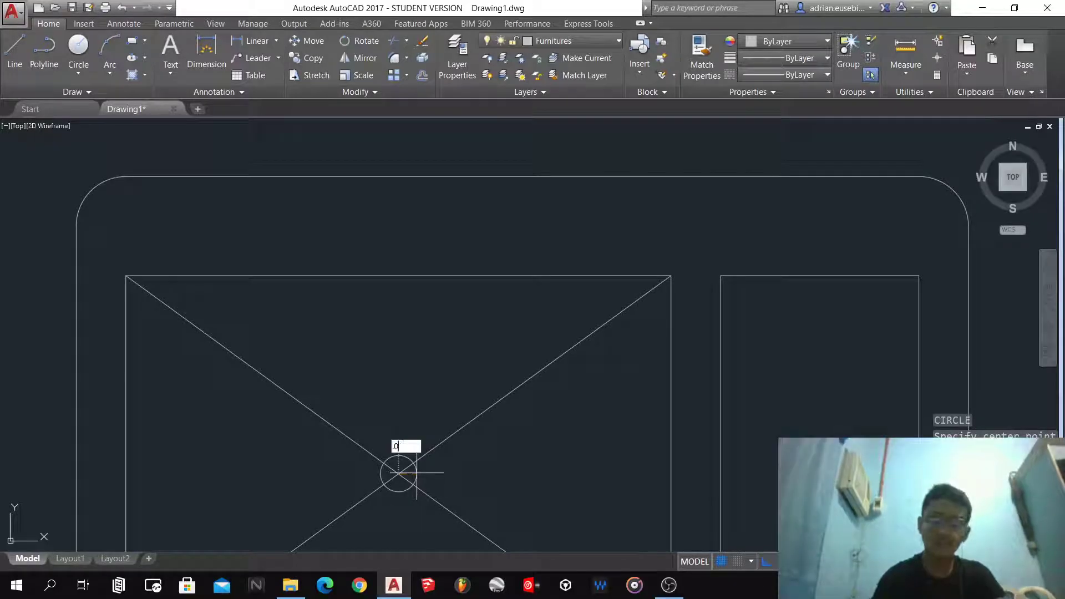
pyautogui.press('Return')
# - Trim away the parts of both diagonals that lie inside the small circle
pyautogui.scroll(-6, 417, 475)
pyautogui.scroll(4, 429, 482)
pyautogui.write('tr')
pyautogui.press('Return')
pyautogui.press('Return')
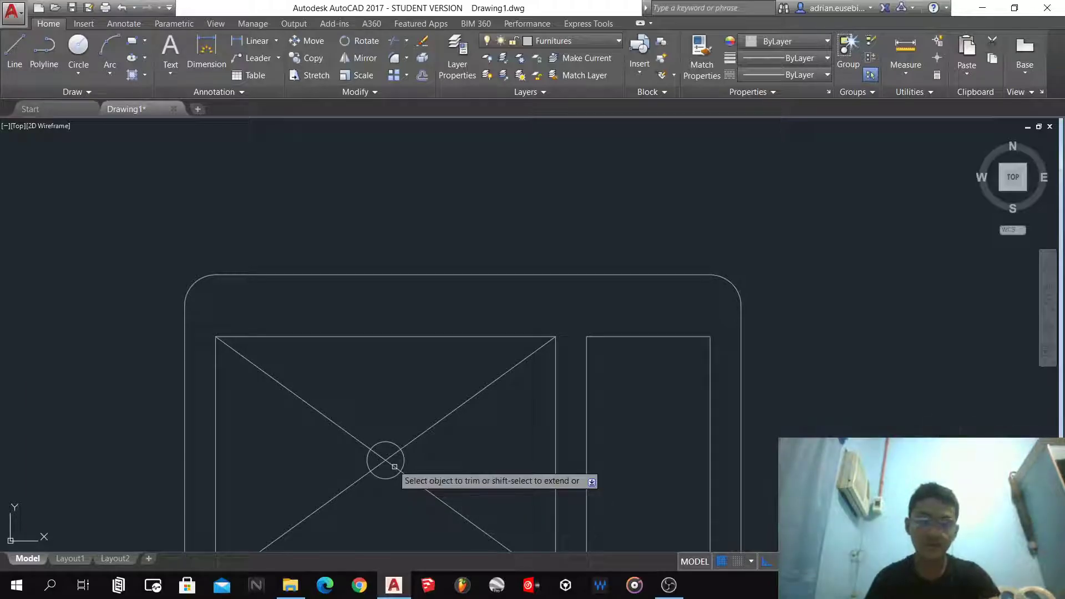
pyautogui.click(395, 466)
pyautogui.click(393, 454)
pyautogui.press('Escape')
# - Fillet all four corners of the larger inner rectangle with a 0.05 radius
pyautogui.scroll(-4, 449, 407)
pyautogui.scroll(2, 453, 423)
pyautogui.write('f')
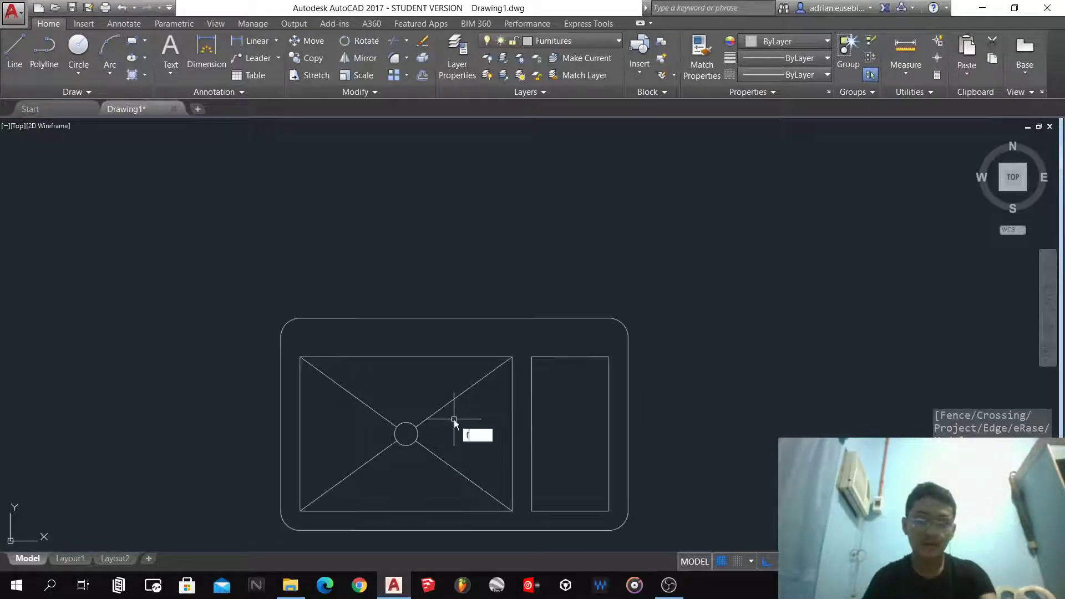
pyautogui.press('Return')
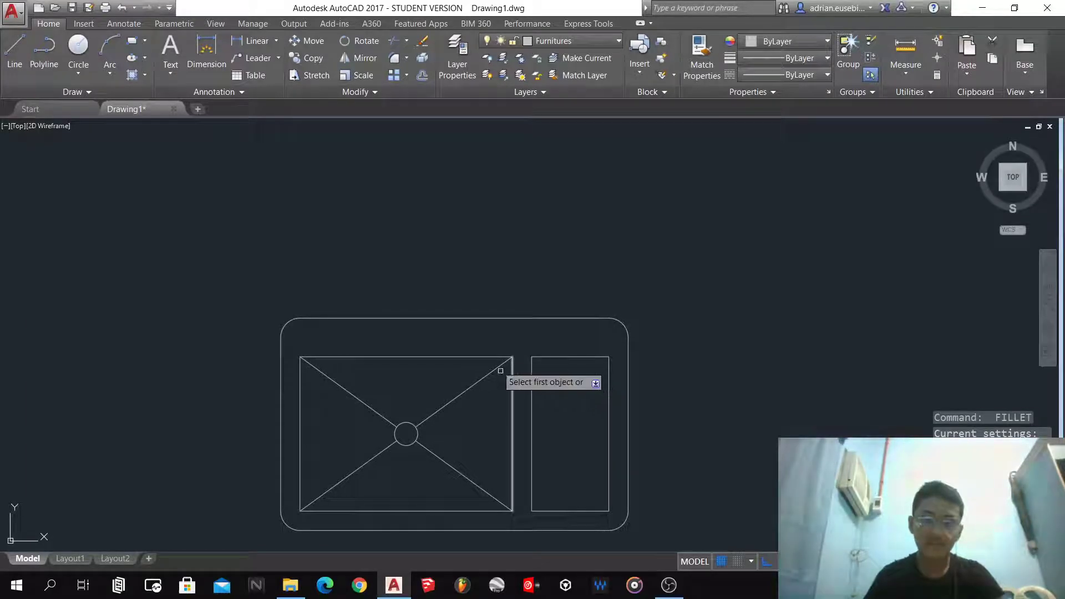
pyautogui.click(486, 358)
pyautogui.click(511, 376)
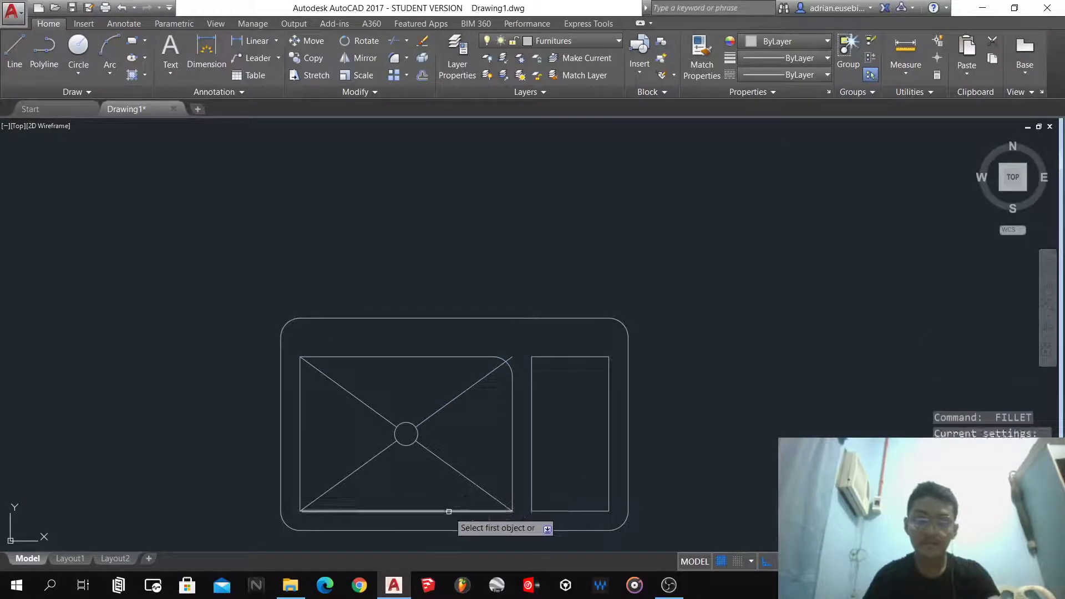
pyautogui.click(511, 480)
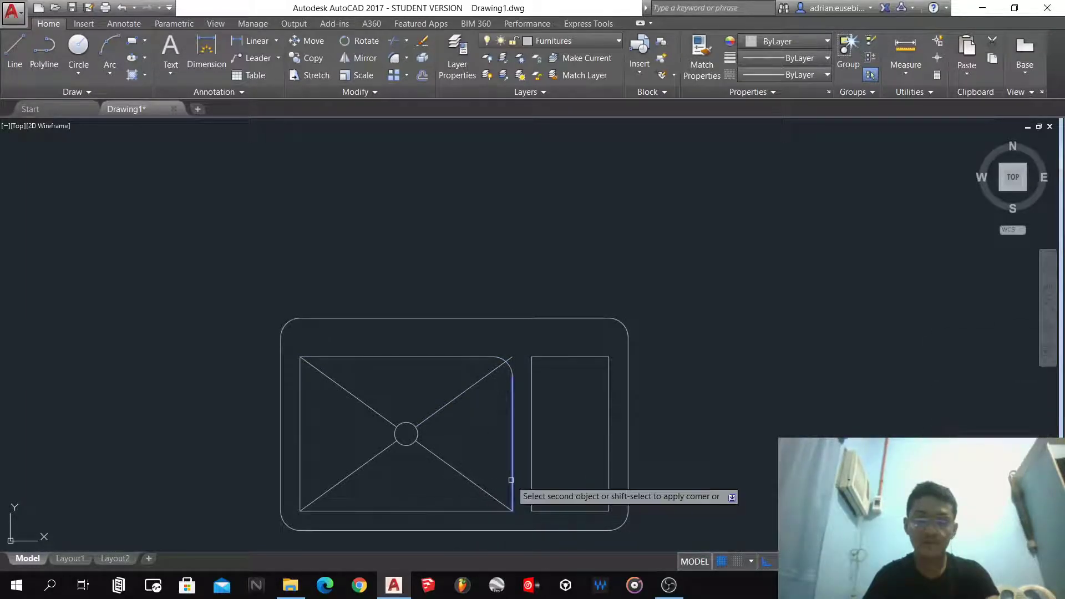
pyautogui.click(481, 510)
pyautogui.press('Return')
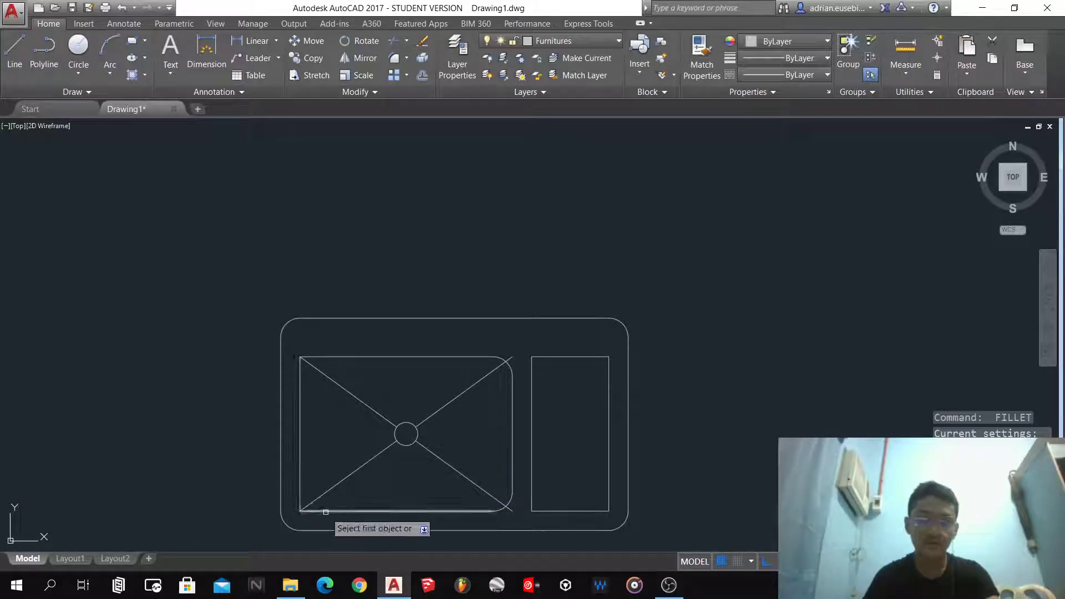
pyautogui.click(325, 511)
pyautogui.click(301, 482)
pyautogui.press('Return')
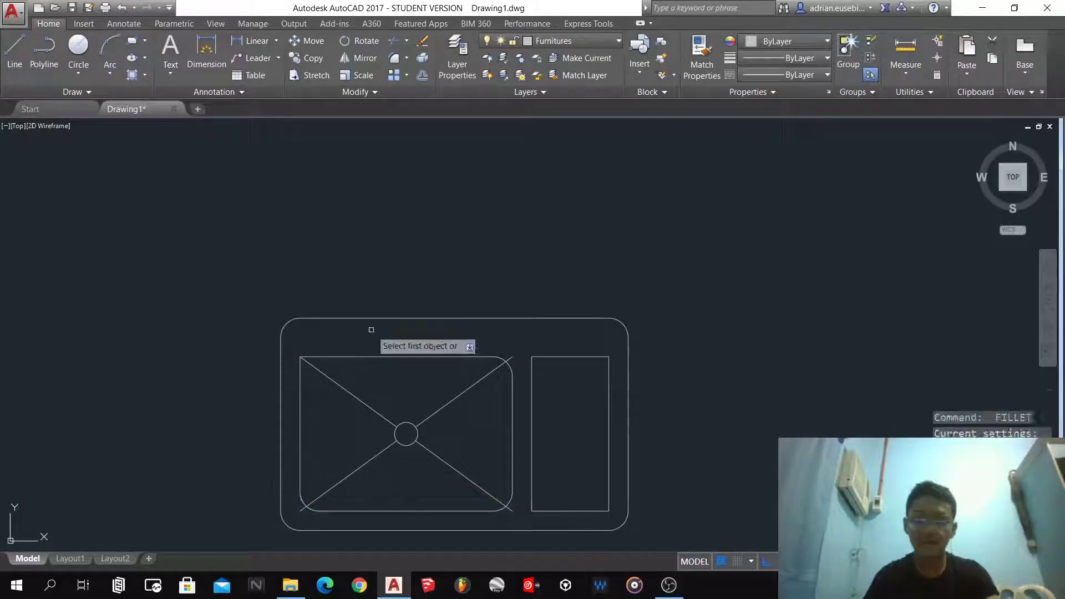
pyautogui.click(361, 355)
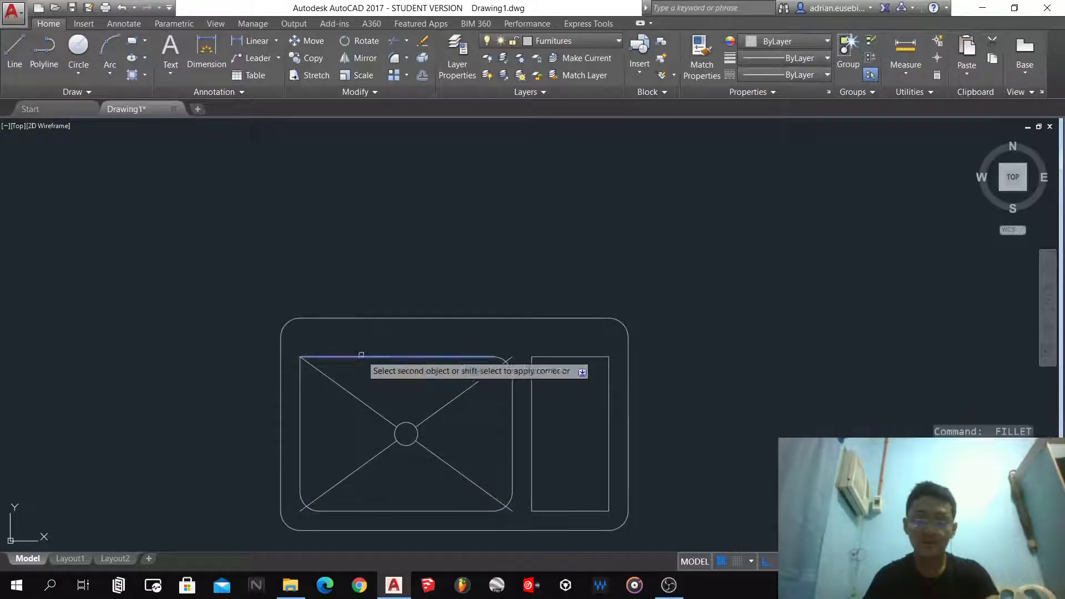
pyautogui.click(298, 401)
pyautogui.press('Return')
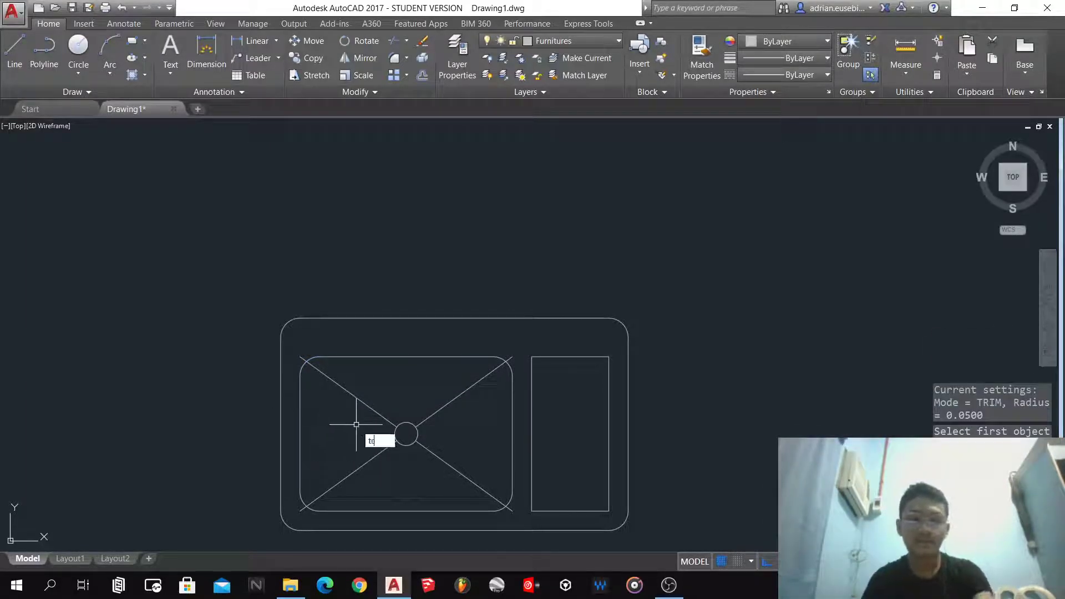
# - Trim the ends of the diagonals that extend beyond the rounded corners of the large basin
pyautogui.write('tr')
pyautogui.press('Return')
pyautogui.press('Return')
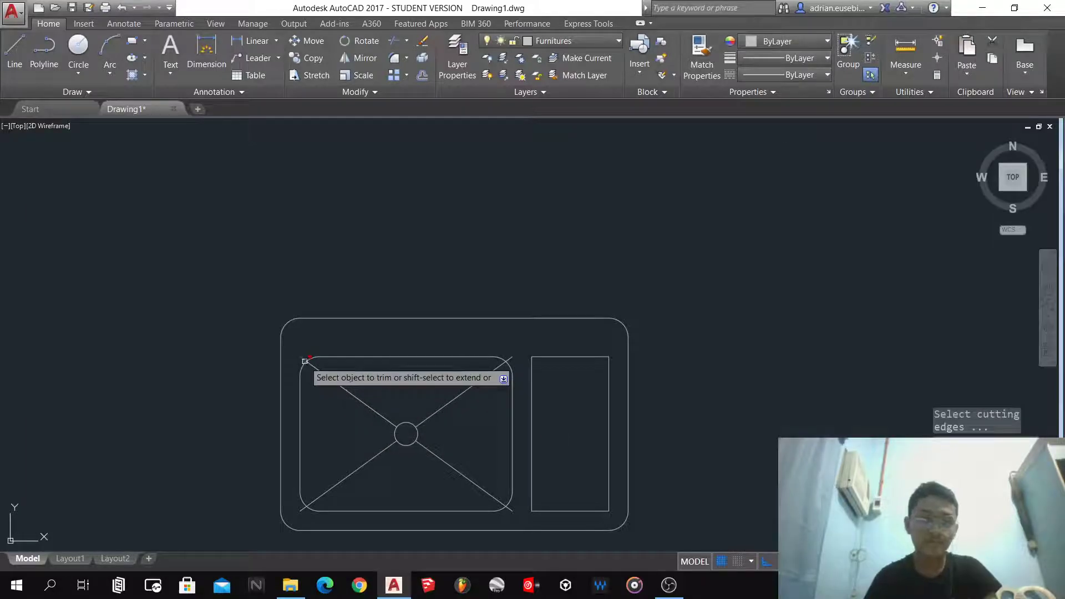
pyautogui.click(302, 509)
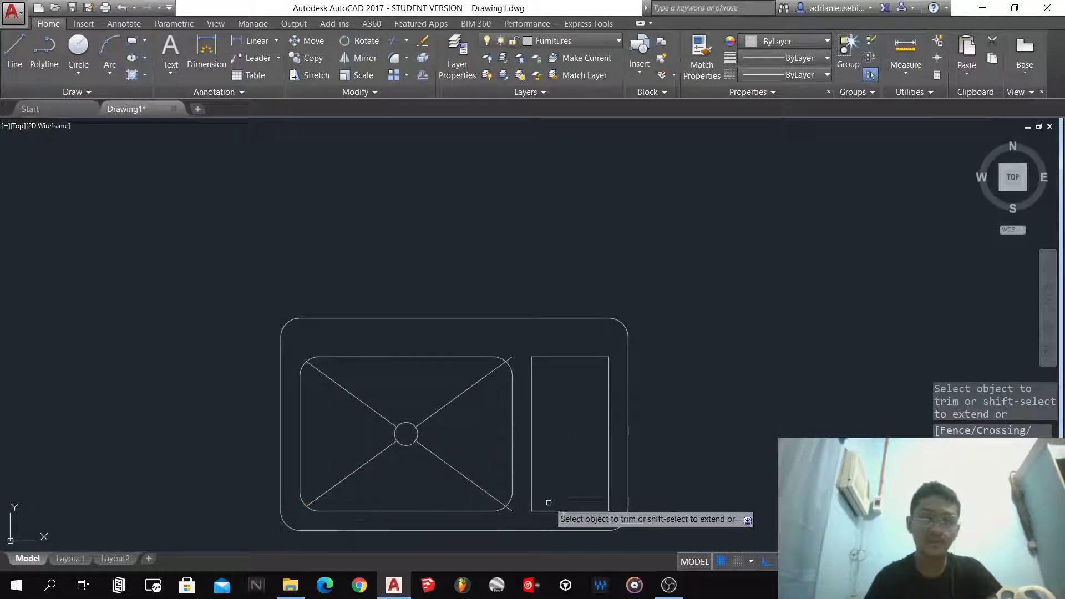
pyautogui.click(513, 358)
pyautogui.press('Escape')
# - Offset the bottom edge of the smaller inner rectangle upward repeatedly at 0.04 spacing until the lines fill it
pyautogui.click(582, 511)
pyautogui.click(564, 477)
pyautogui.write('o')
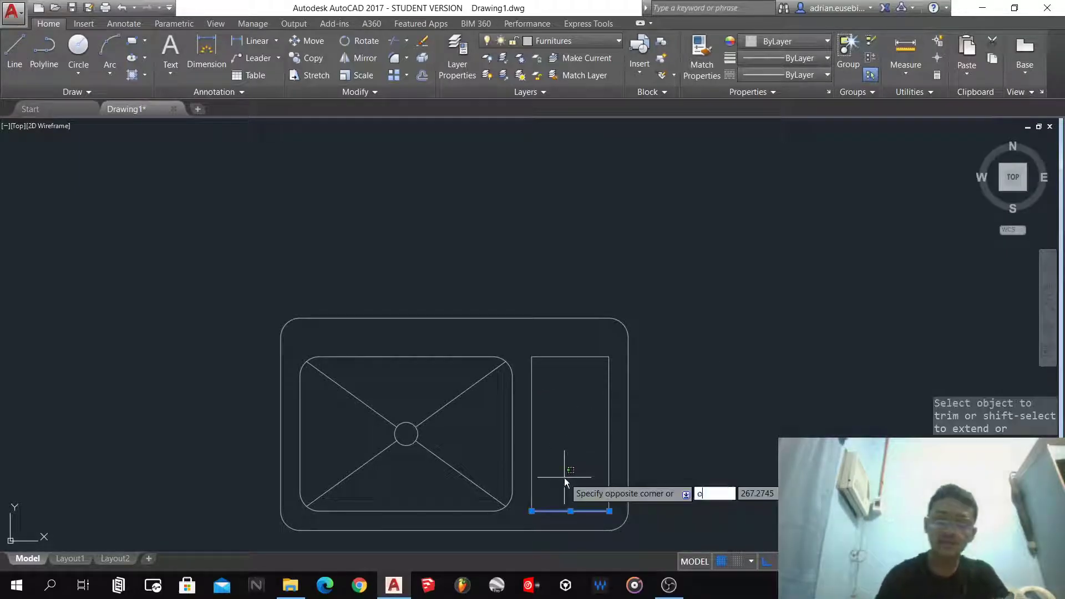
pyautogui.press('Return')
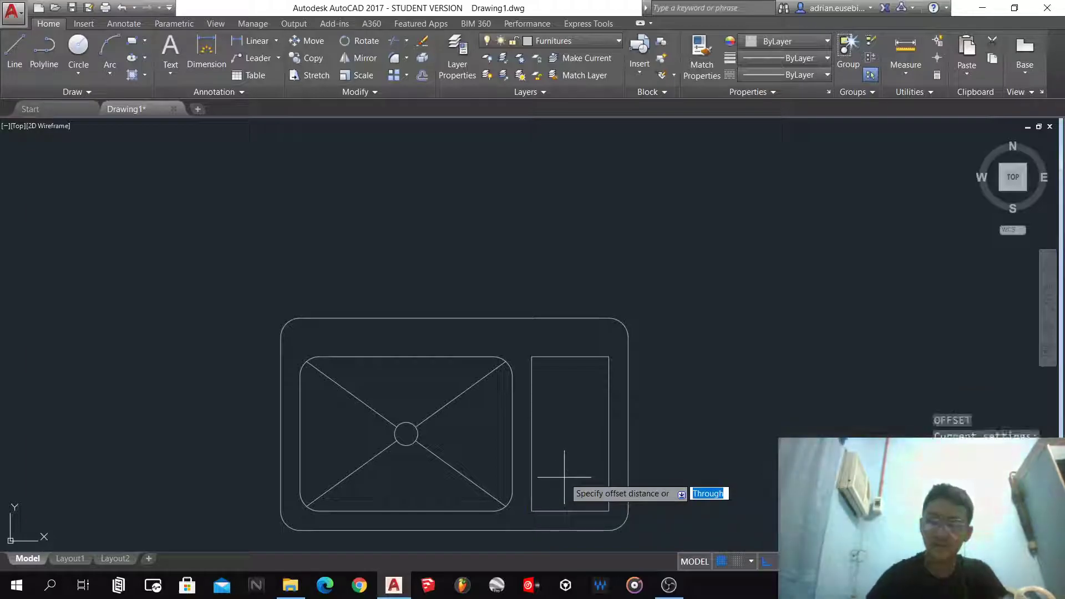
pyautogui.write('0.04')
pyautogui.press('Return')
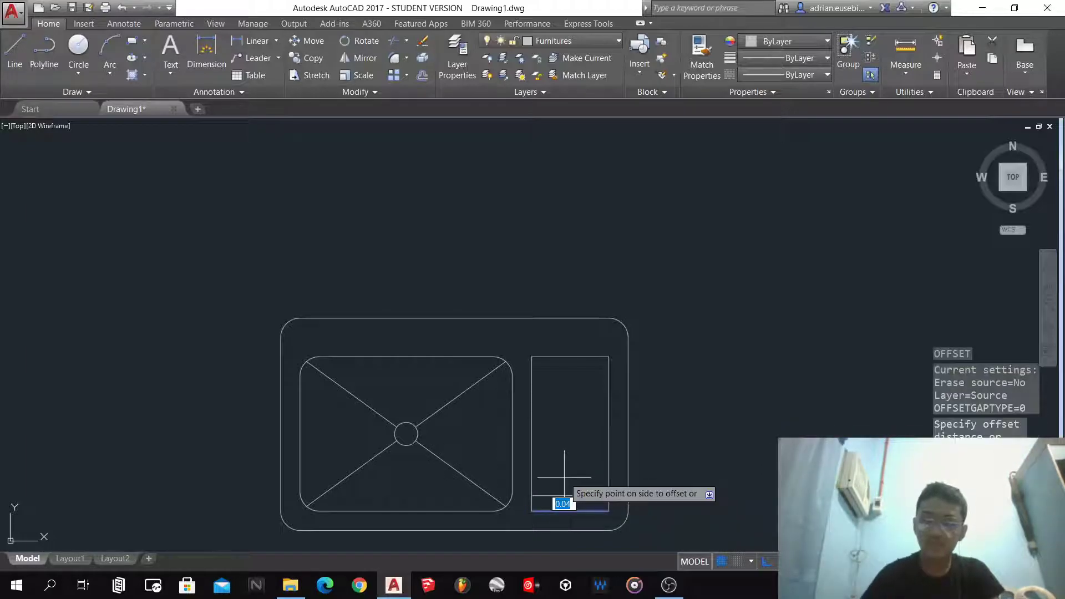
pyautogui.click(564, 511)
pyautogui.press('Return')
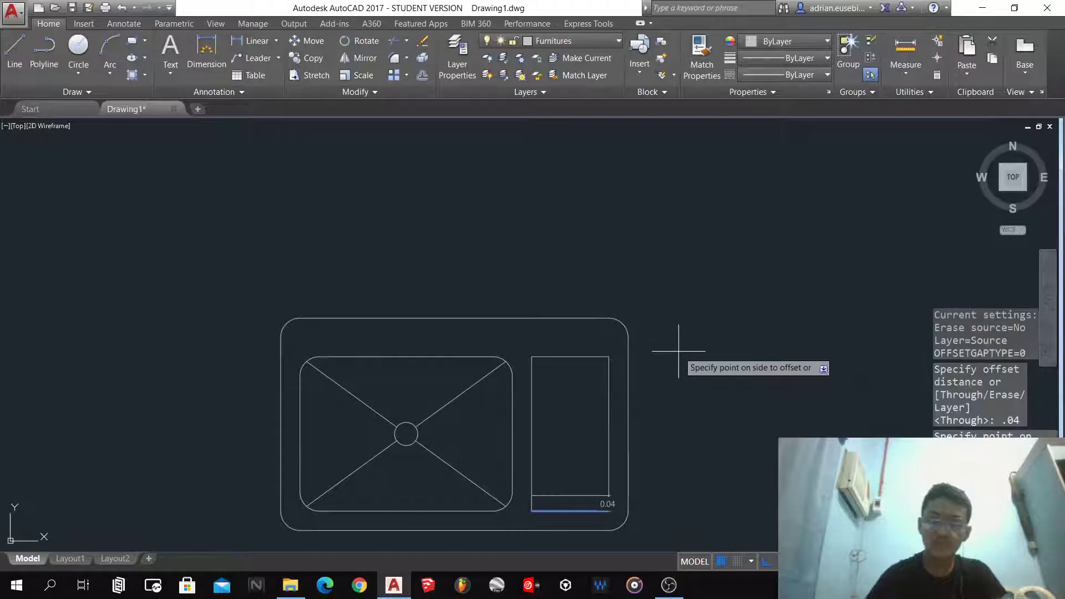
pyautogui.click(679, 351)
pyautogui.click(678, 352)
pyautogui.click(678, 351)
pyautogui.click(678, 352)
pyautogui.click(679, 351)
pyautogui.click(679, 351)
pyautogui.click(678, 351)
pyautogui.click(678, 352)
pyautogui.click(678, 352)
pyautogui.rightClick(679, 351)
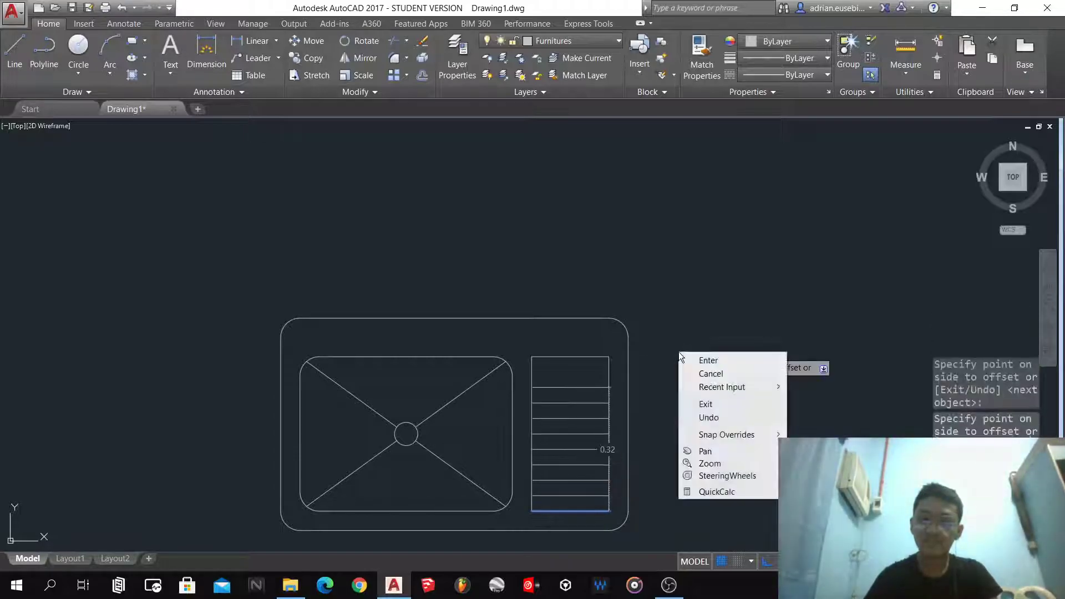
pyautogui.press('Escape')
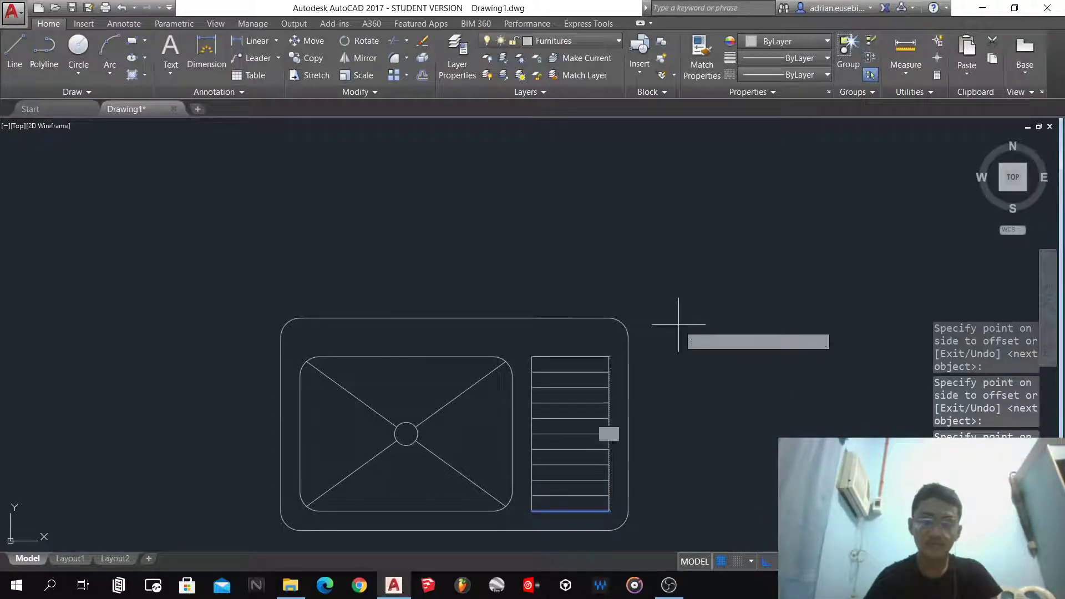
pyautogui.press('Return')
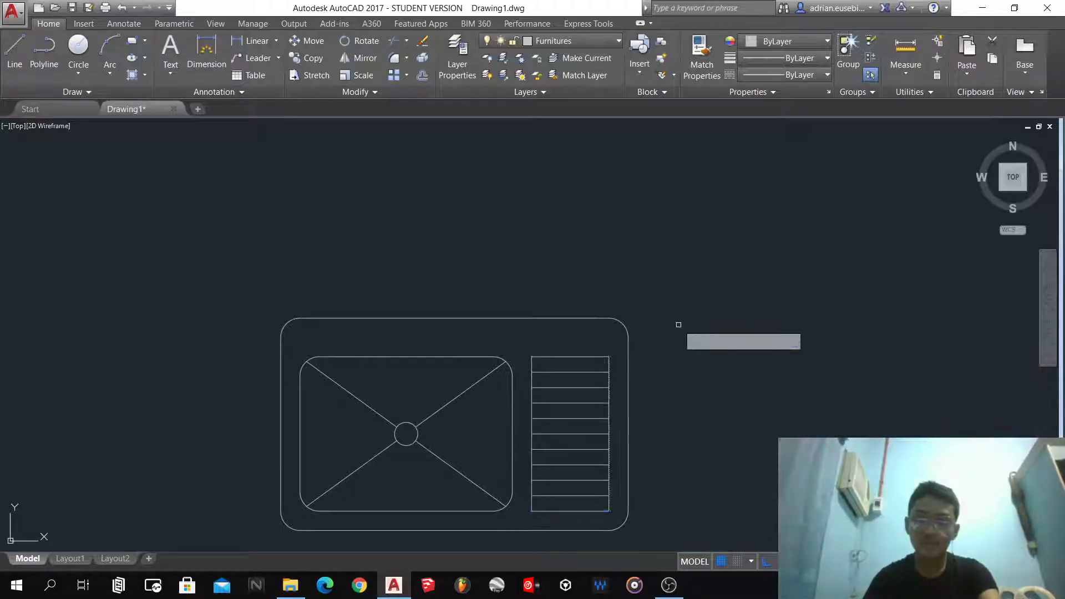
# - Delete the two vertical sides of the smaller inner rectangle around the evenly spaced horizontal lines
pyautogui.click(557, 358)
pyautogui.press('Delete')
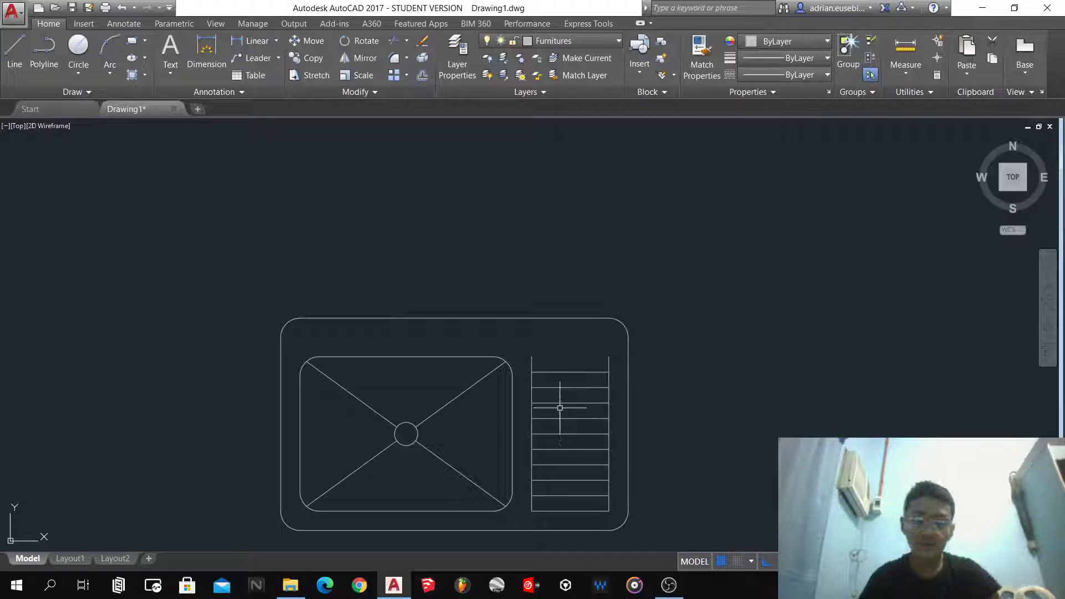
pyautogui.click(609, 391)
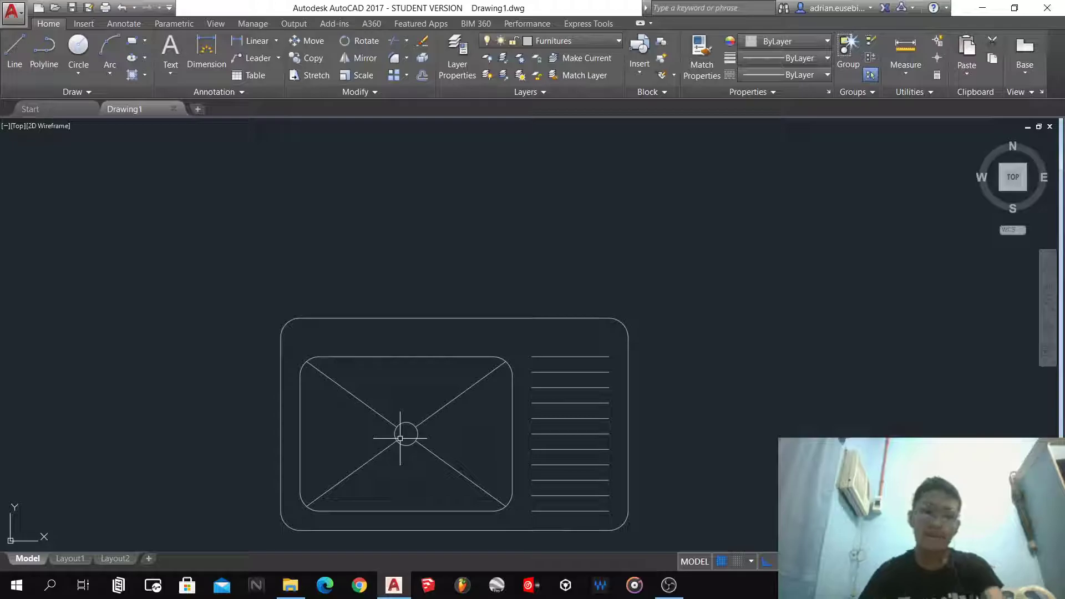
# - Draw a narrow upright faucet rectangle starting at the midpoint of the large basin's top edge and ending just below the sink's outer edge
pyautogui.write('rec')
pyautogui.press('Return')
pyautogui.scroll(4, 400, 435)
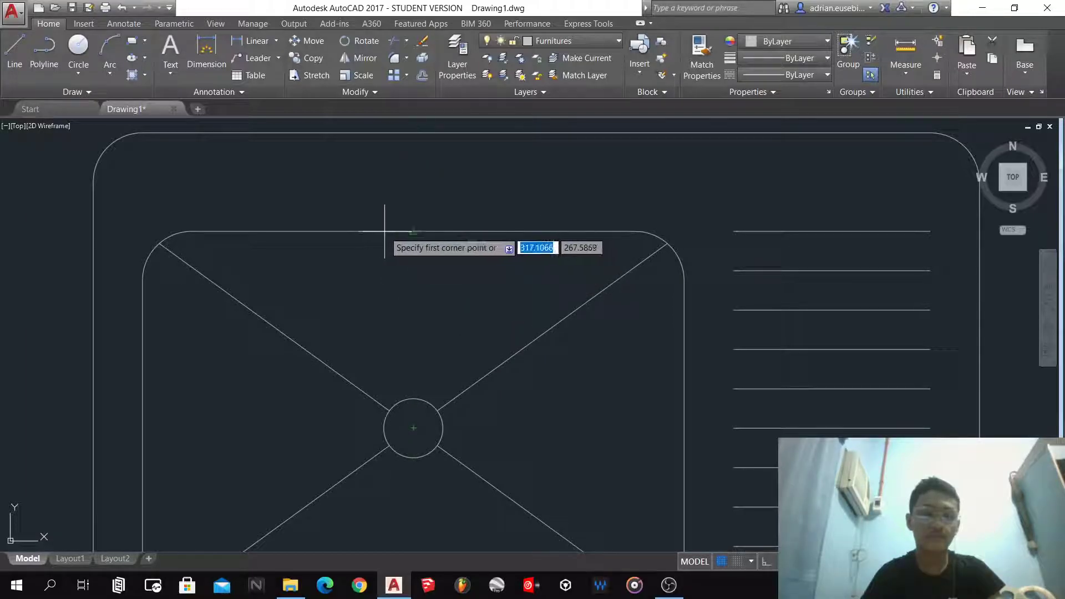
pyautogui.click(413, 231)
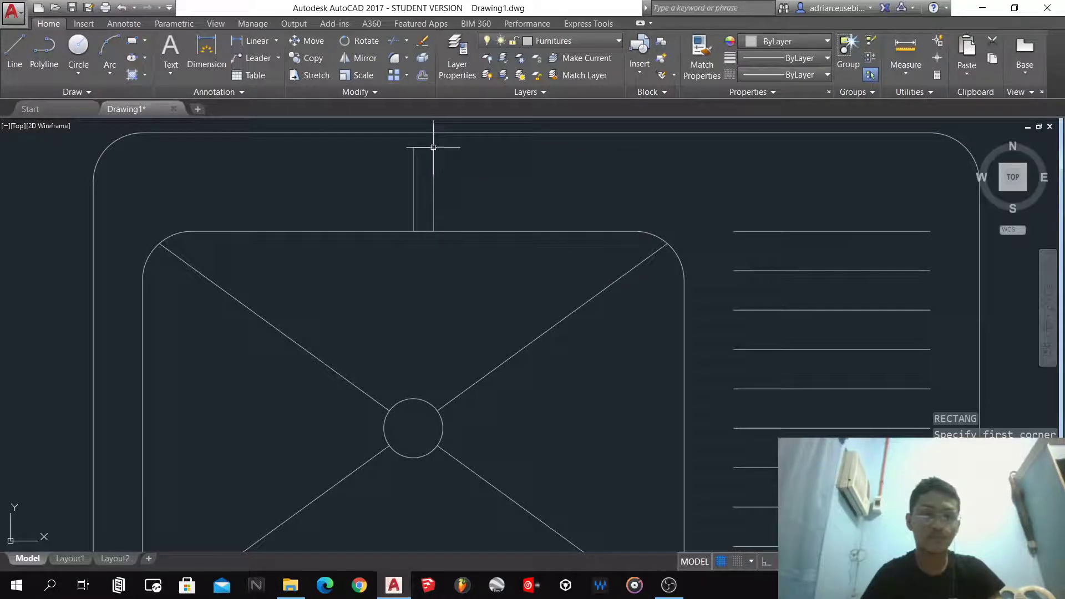
pyautogui.click(433, 148)
# - Try to move the faucet rectangle by its bottom midpoint onto the midpoint of the large basin's top edge
pyautogui.write('m')
pyautogui.press('space')
pyautogui.scroll(2, 423, 164)
pyautogui.click(424, 335)
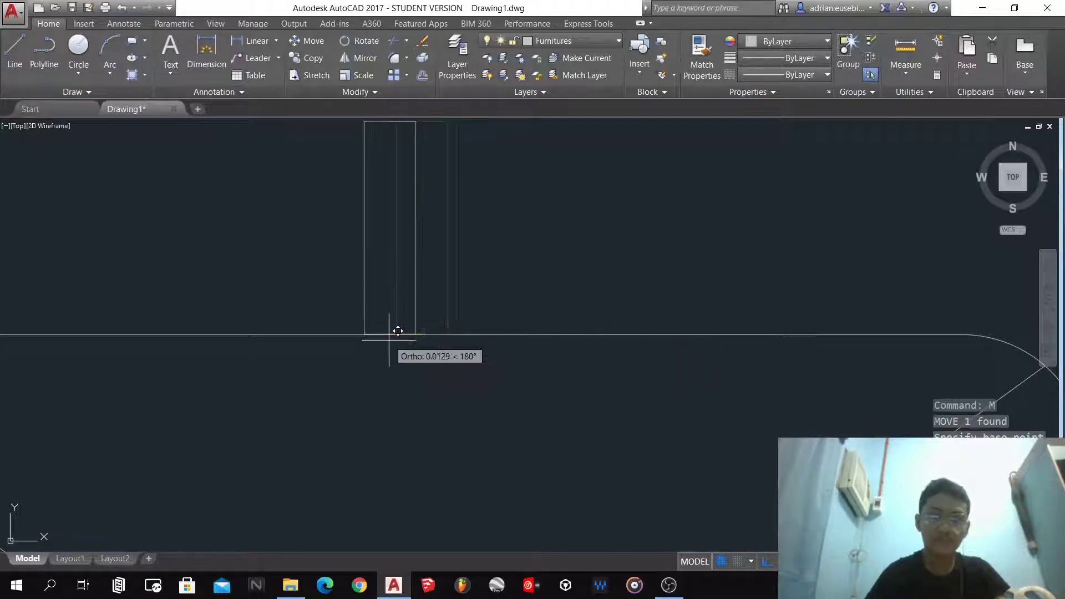
pyautogui.scroll(-2, 397, 335)
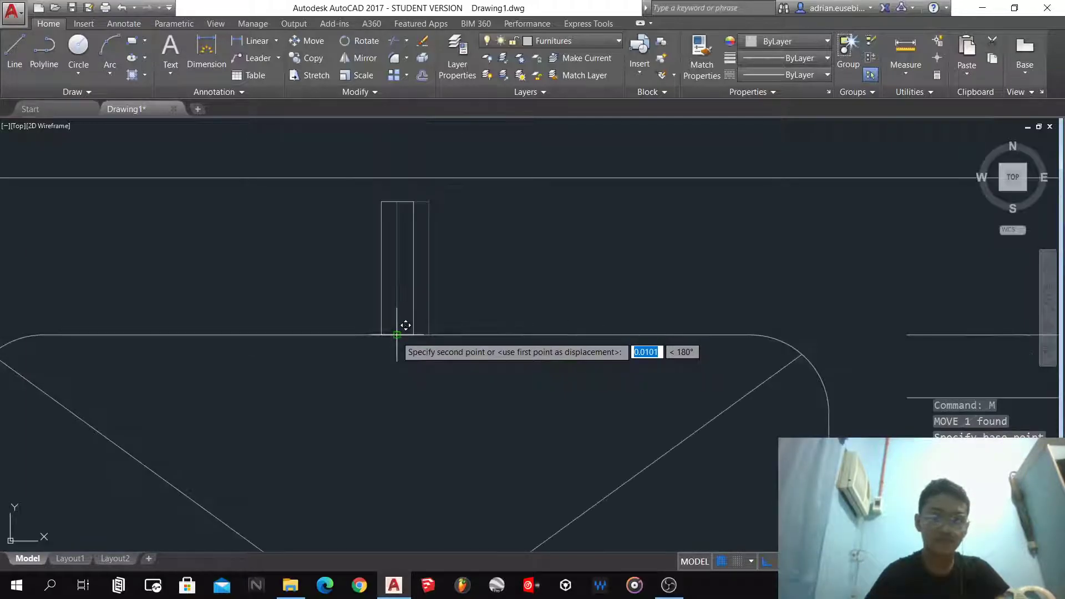
pyautogui.press('space')
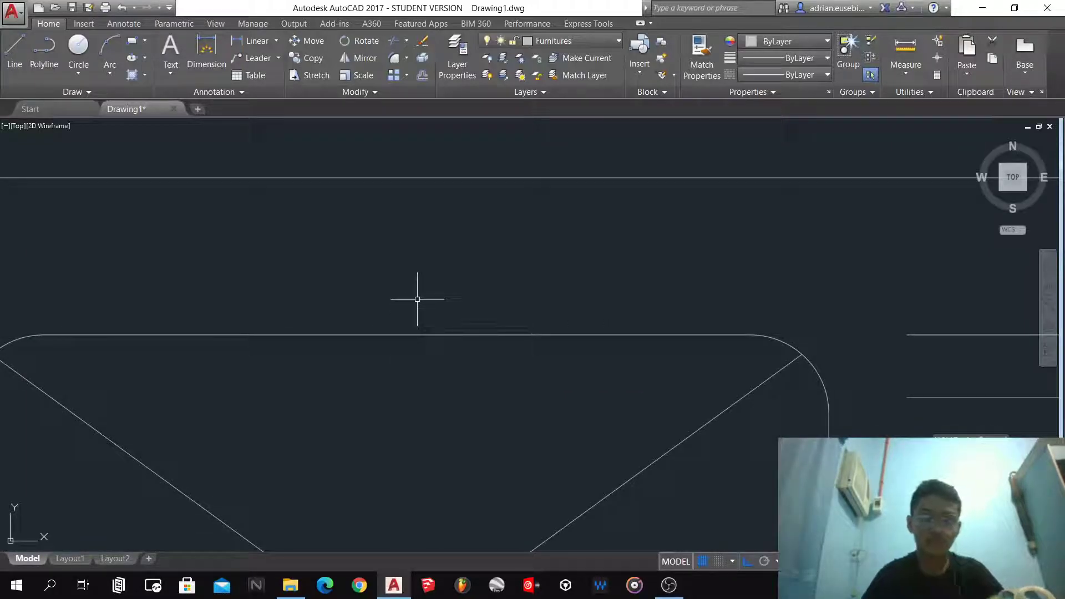
pyautogui.hotkey('ctrl', 'z')
# - Move the faucet rectangle by its centre onto the midpoint of the large basin's top edge
pyautogui.click(439, 238)
pyautogui.click(422, 197)
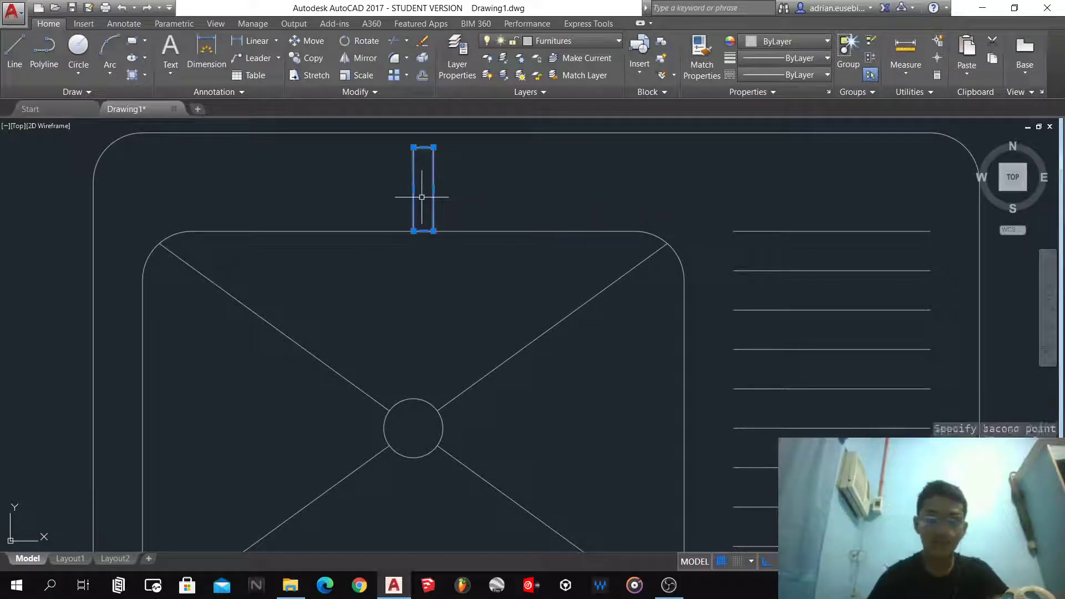
pyautogui.write('m')
pyautogui.press('space')
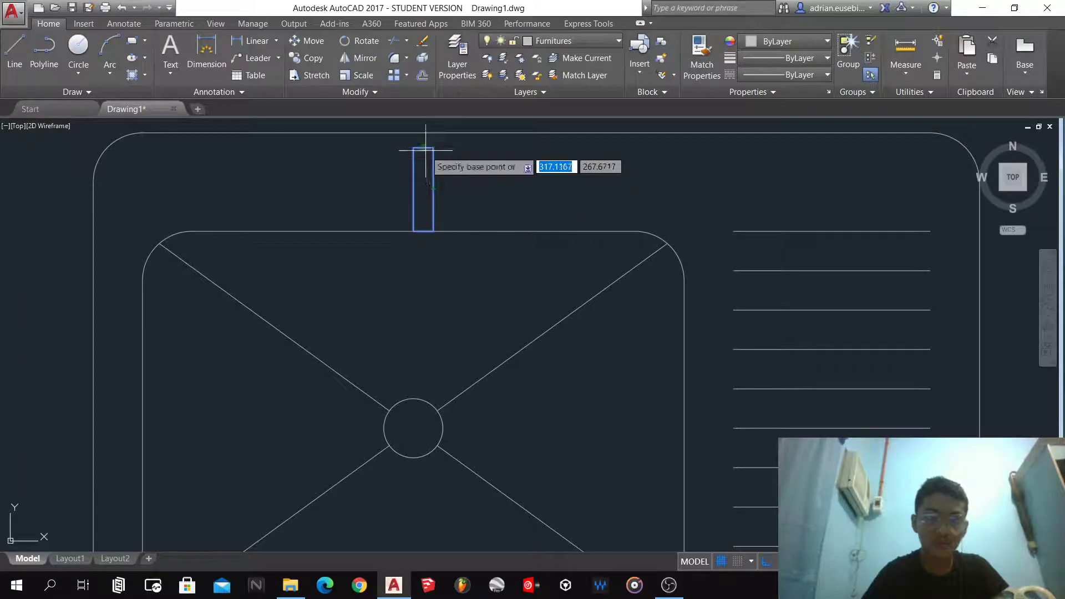
pyautogui.click(424, 187)
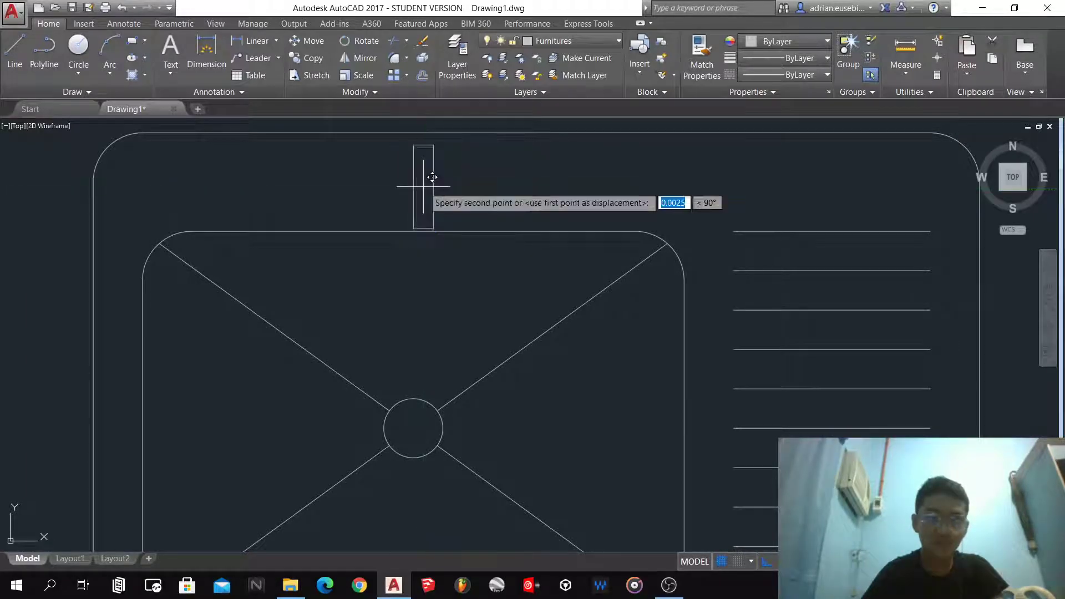
pyautogui.click(414, 231)
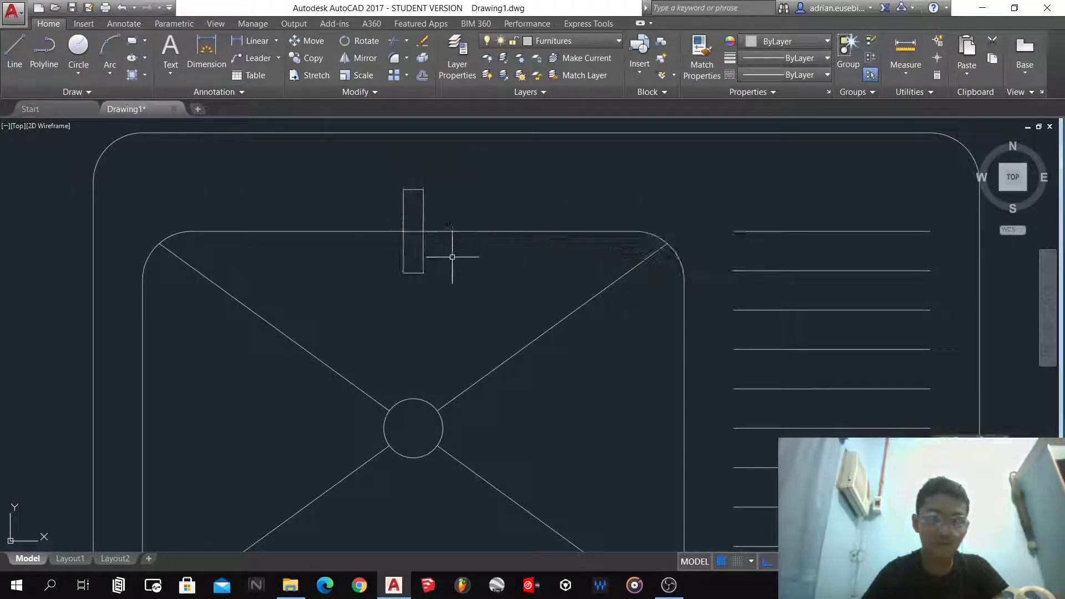
# - Draw a small tap-handle circle to the left of the faucet rectangle, above the large basin's top edge
pyautogui.scroll(4, 427, 250)
pyautogui.scroll(-6, 432, 264)
pyautogui.scroll(5, 432, 247)
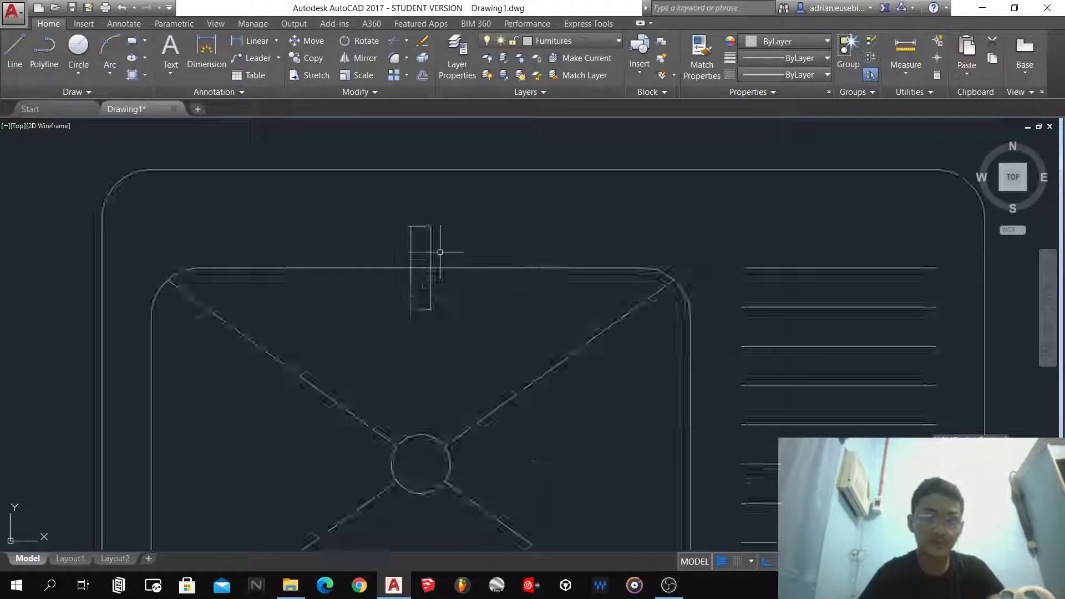
pyautogui.write('c')
pyautogui.press('Return')
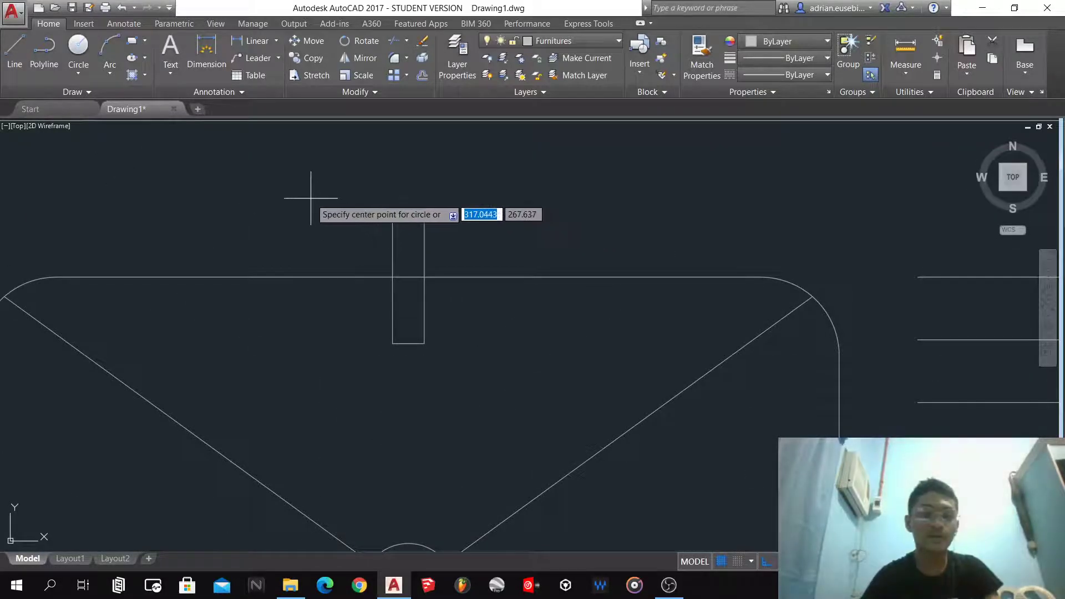
pyautogui.click(311, 198)
pyautogui.click(293, 183)
# - Mirror the tap-handle circle across the vertical centre line of the faucet rectangle
pyautogui.write('mi')
pyautogui.press('Return')
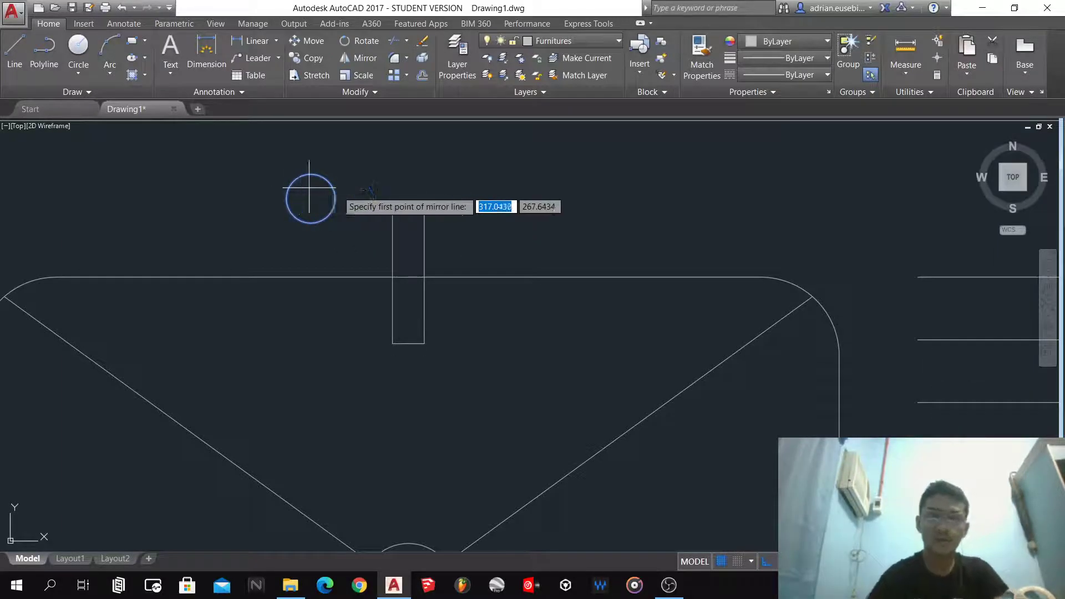
pyautogui.click(408, 211)
pyautogui.click(408, 343)
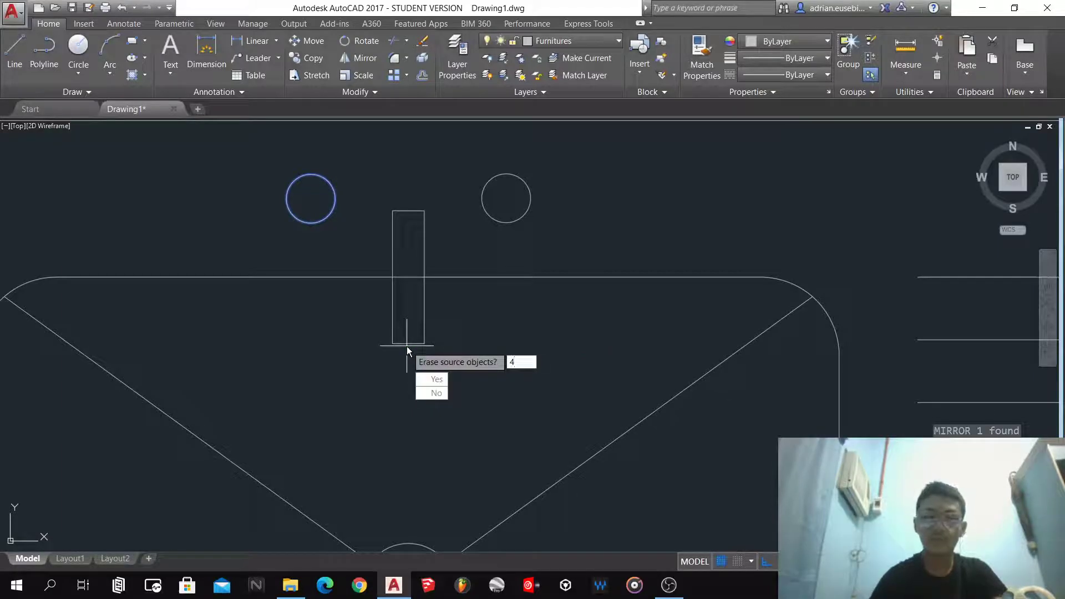
# - Keep the source circle to complete its mirrored copy across the faucet, and trim the basin edge inside the faucet
pyautogui.press('Return')
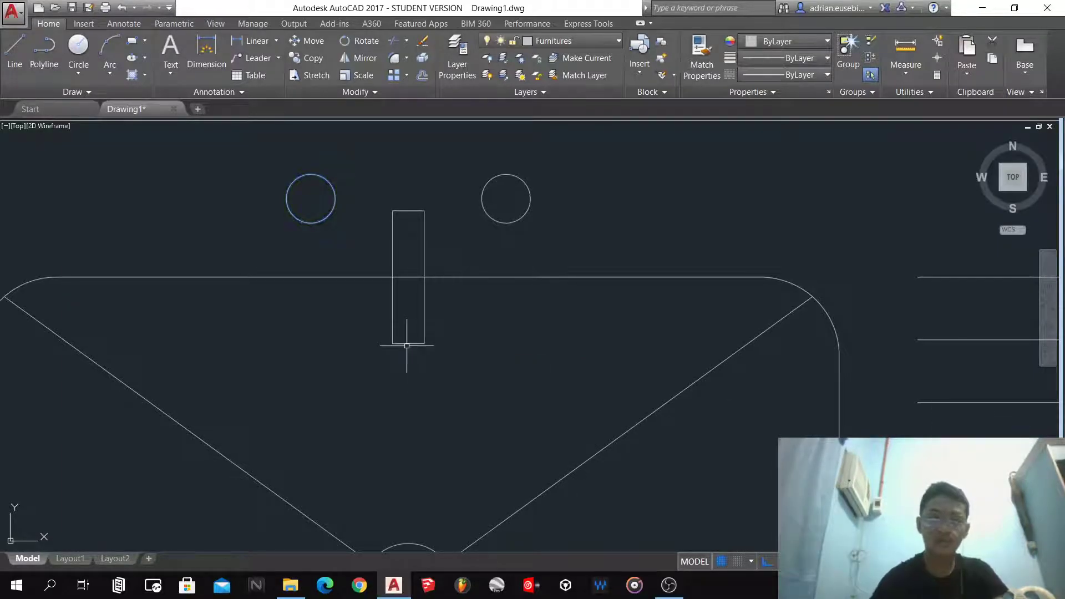
pyautogui.write('tr')
pyautogui.press('Return')
pyautogui.press('Return')
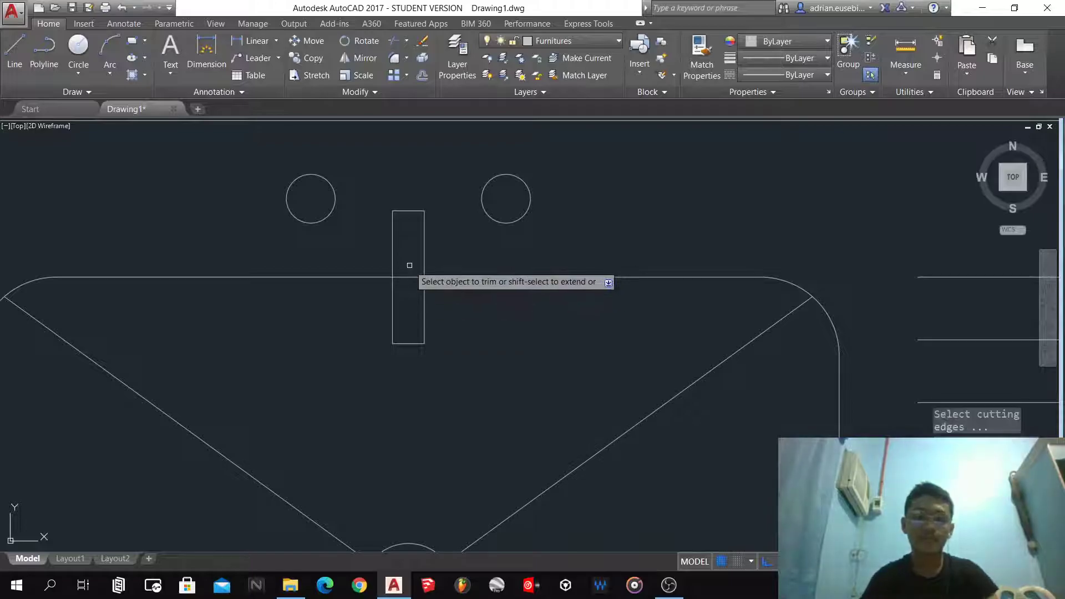
# - Group all the sink's objects together and save the drawing
pyautogui.scroll(-7, 407, 275)
pyautogui.click(626, 460)
pyautogui.click(223, 207)
pyautogui.hotkey('ctrl', 's')
pyautogui.moveTo(387, 312)
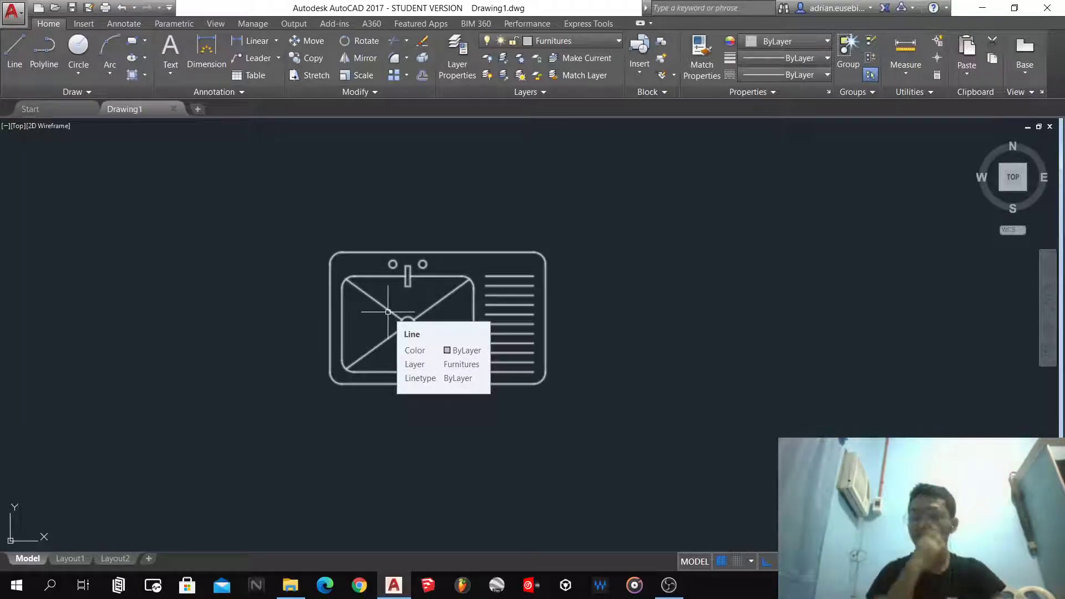
# - Draw a rectangle 0.7 wide and about 0.65 high in the empty area to the right of the sink
pyautogui.scroll(-4, 388, 313)
pyautogui.scroll(4, 596, 283)
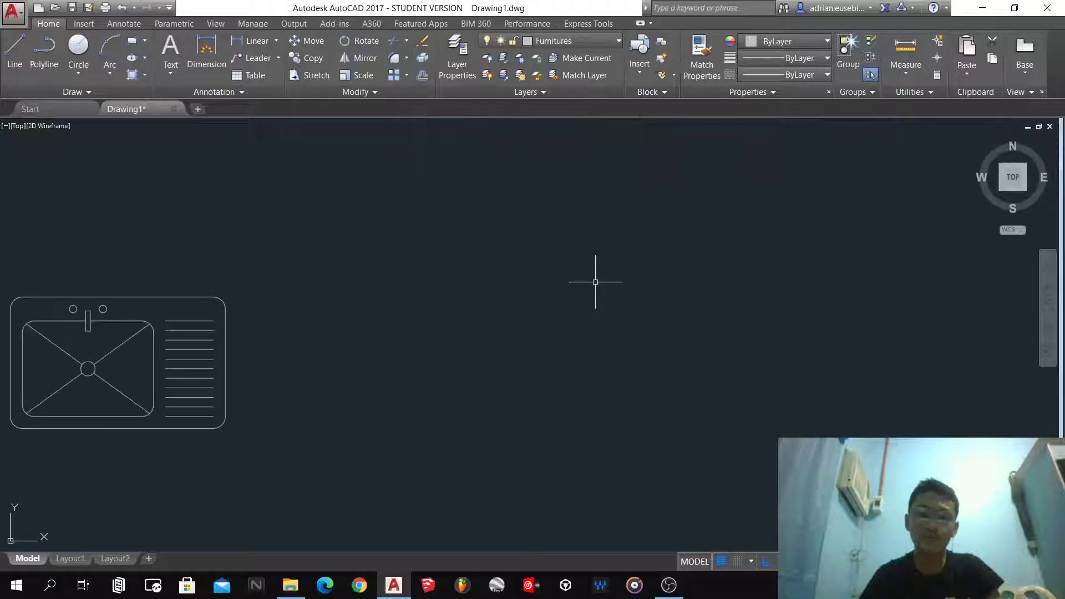
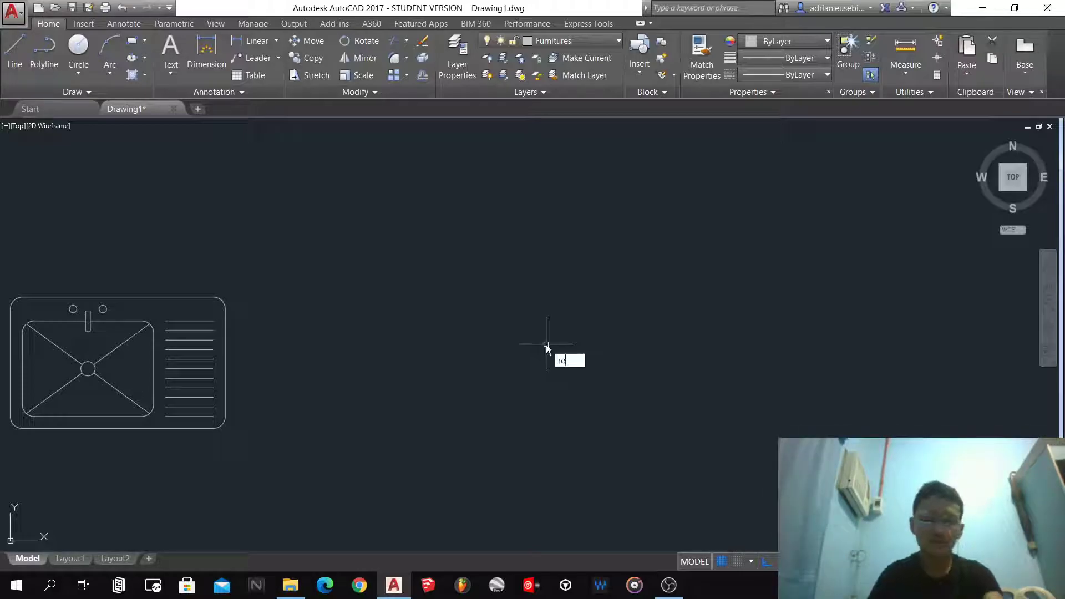
pyautogui.write('c')
pyautogui.press('Return')
pyautogui.click(338, 429)
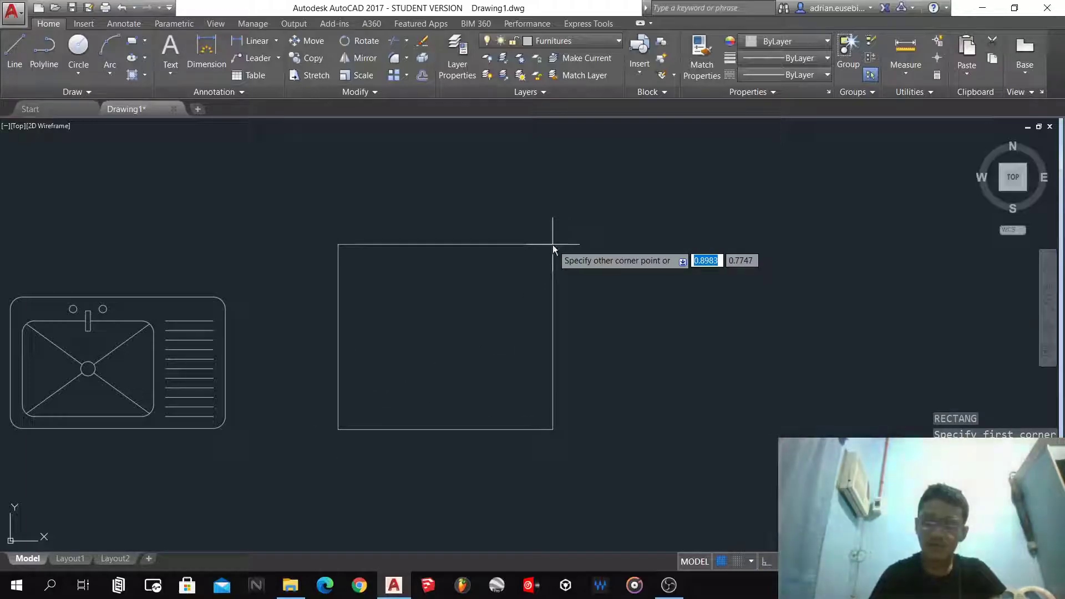
pyautogui.write('.7')
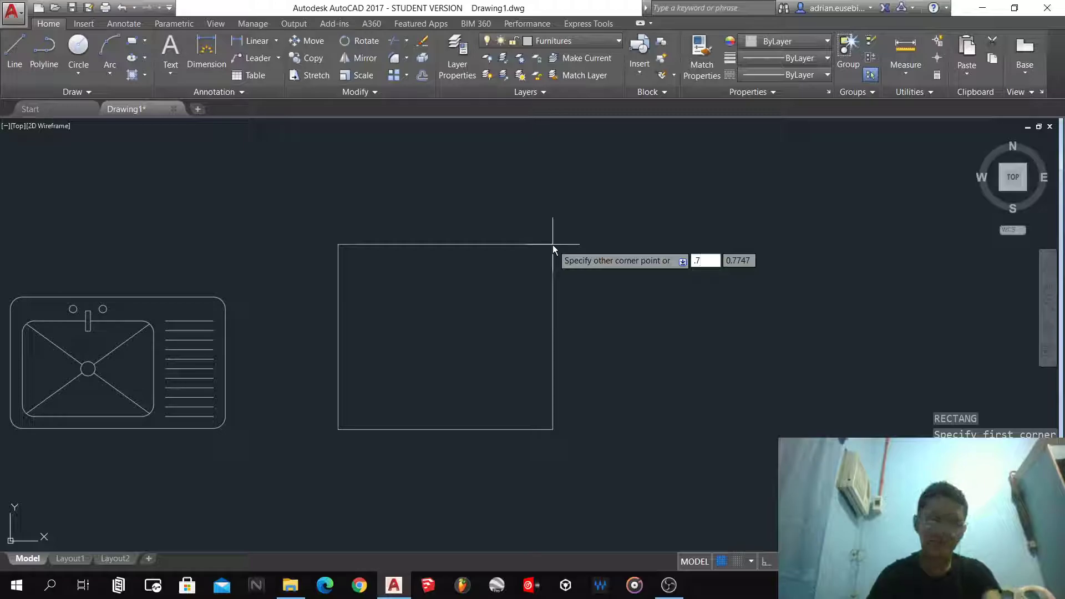
pyautogui.press('capslock')
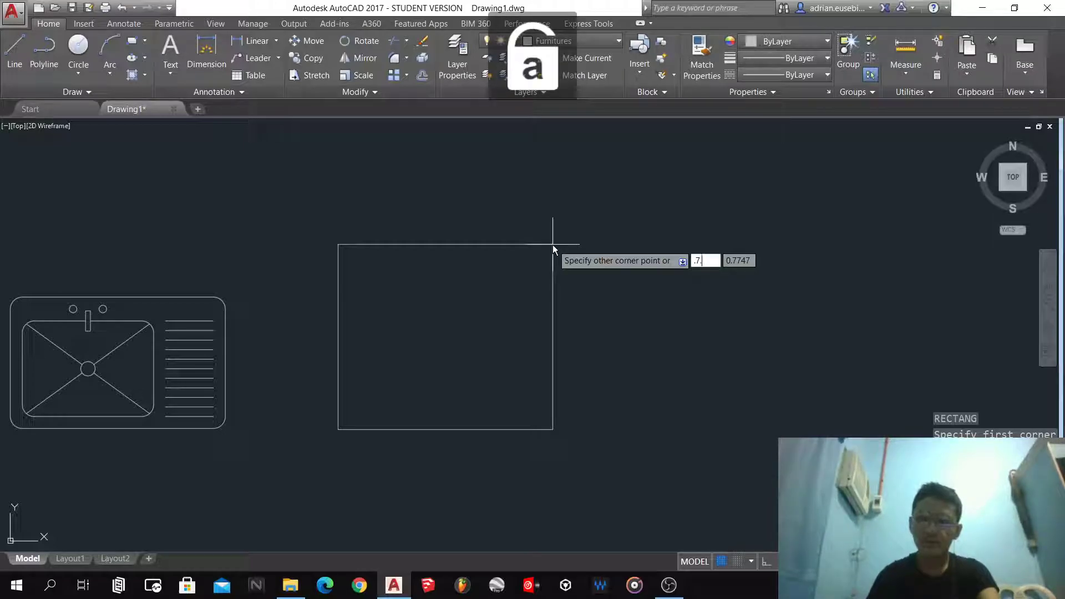
pyautogui.press('Tab')
pyautogui.write('.6')
pyautogui.press('Return')
# - Explode the new rectangle into separate lines and offset its bottom line a short distance downward
pyautogui.moveTo(548, 438); pyautogui.dragTo(448, 356)
pyautogui.press('Return')
pyautogui.moveTo(437, 449); pyautogui.dragTo(413, 401)
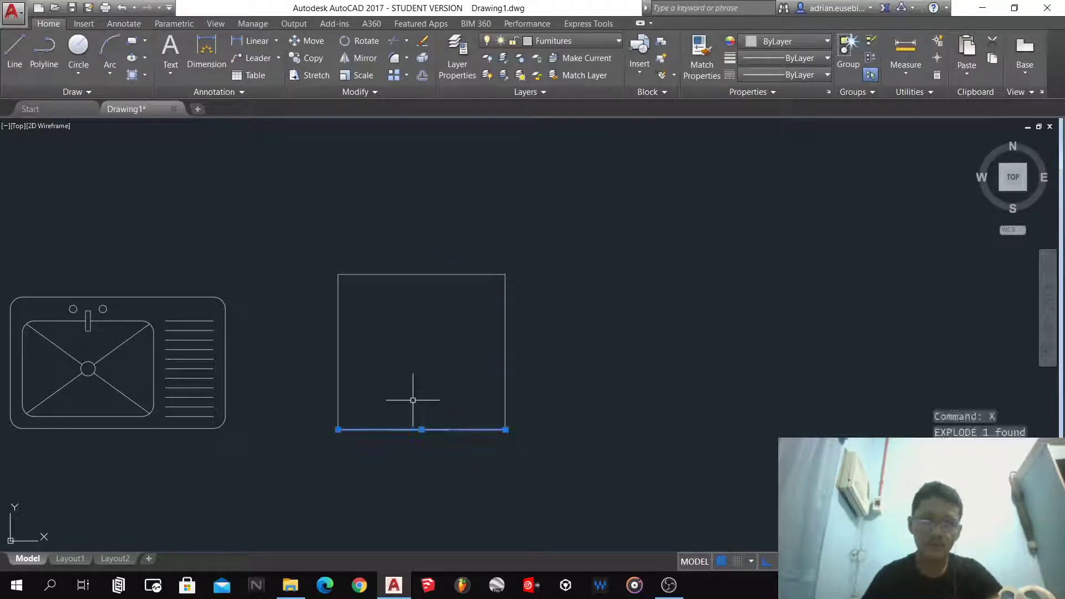
pyautogui.click(414, 479)
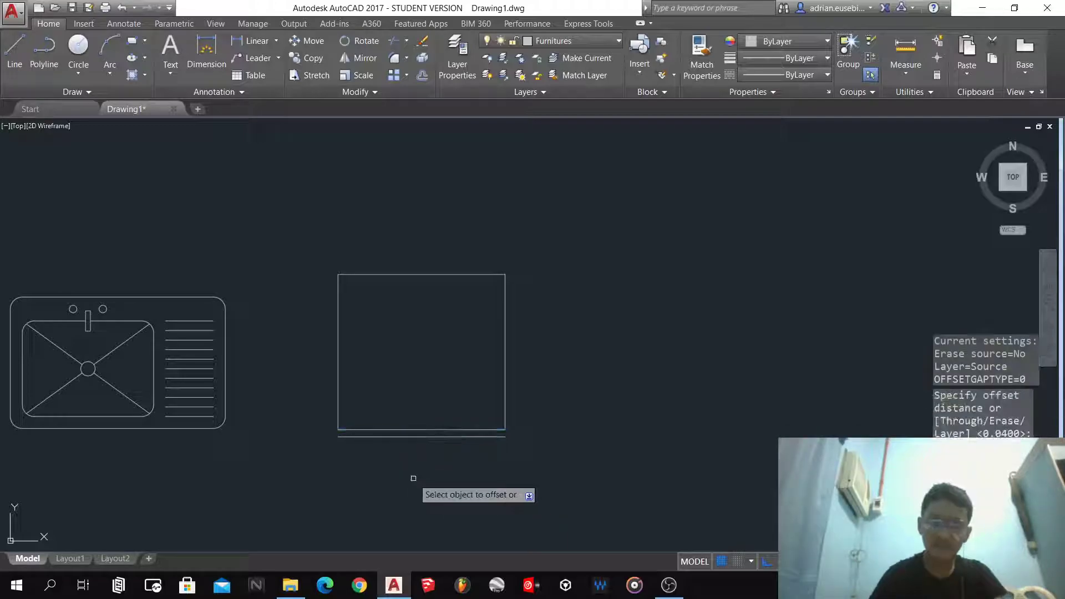
pyautogui.scroll(6, 415, 478)
pyautogui.scroll(-2, 420, 467)
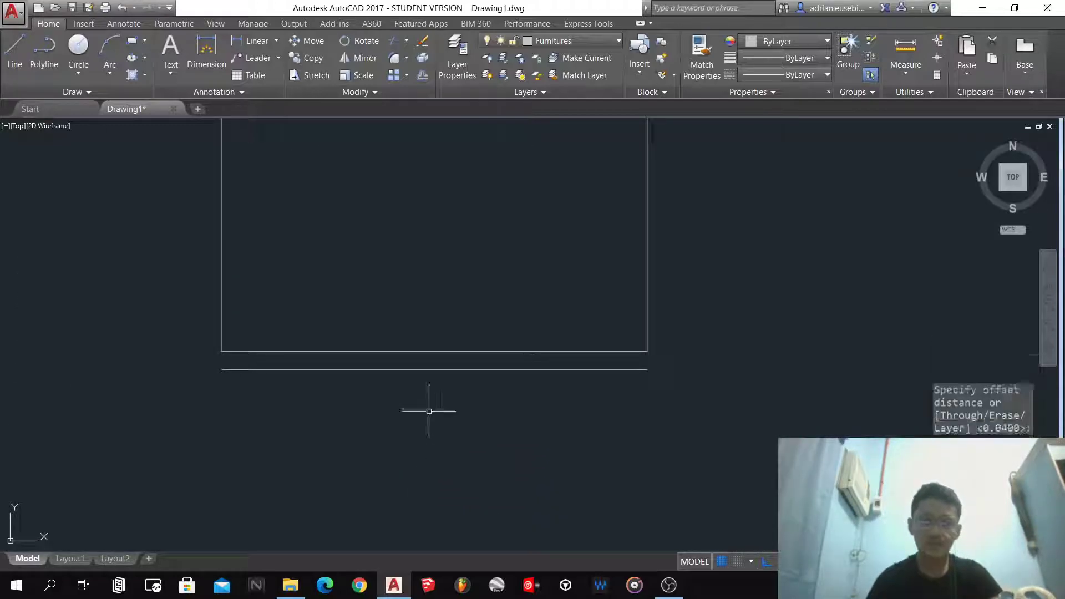
# - Offset the rectangle's left, top and right edges inward by .05 using the Through option
pyautogui.press('Return')
pyautogui.scroll(-4, 429, 411)
pyautogui.scroll(2, 429, 340)
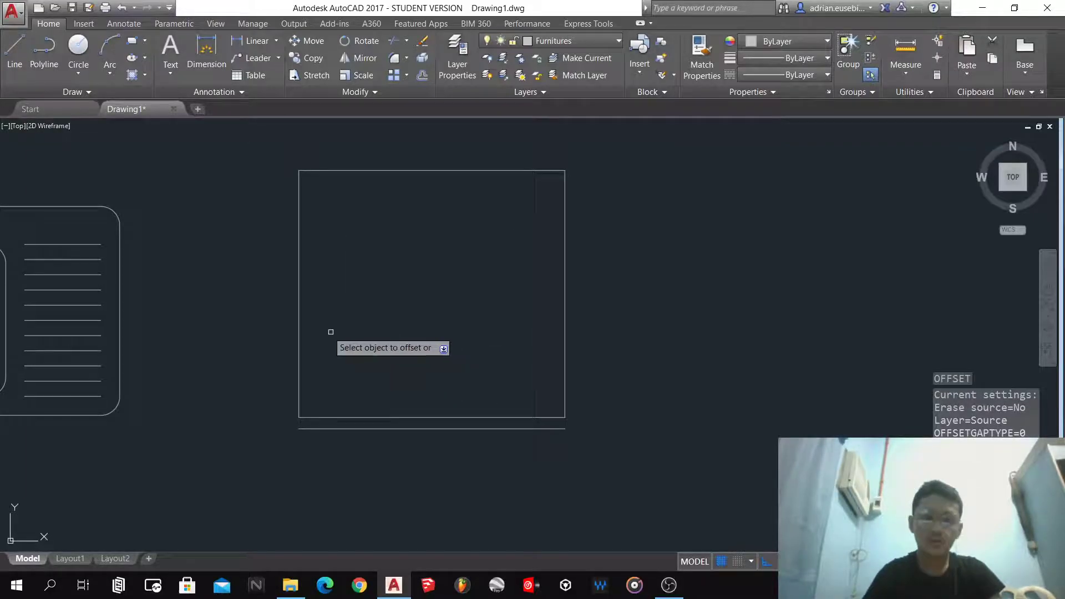
pyautogui.click(300, 327)
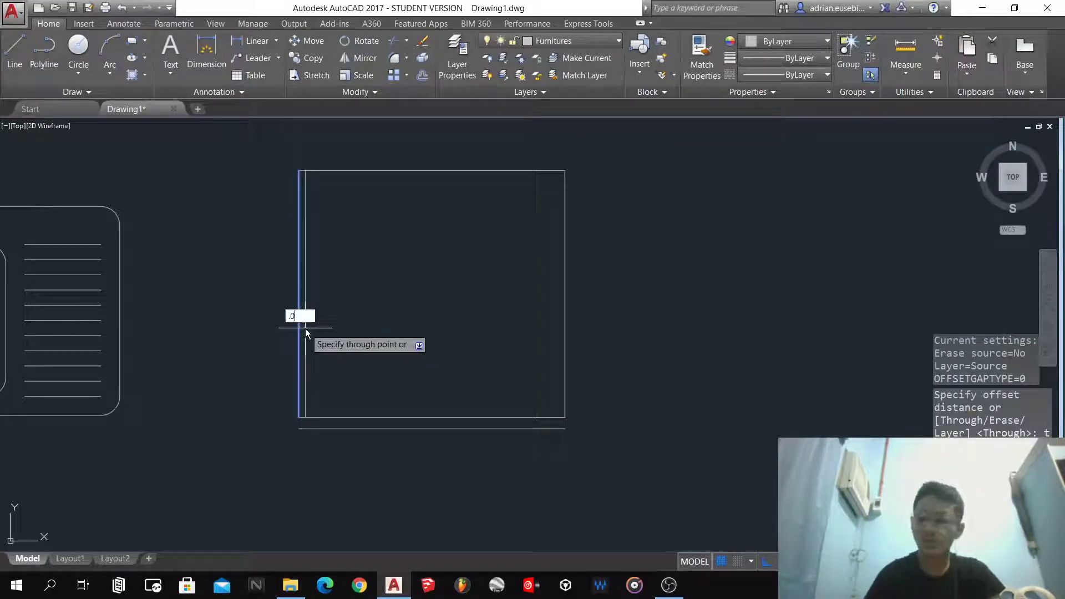
pyautogui.press('Return')
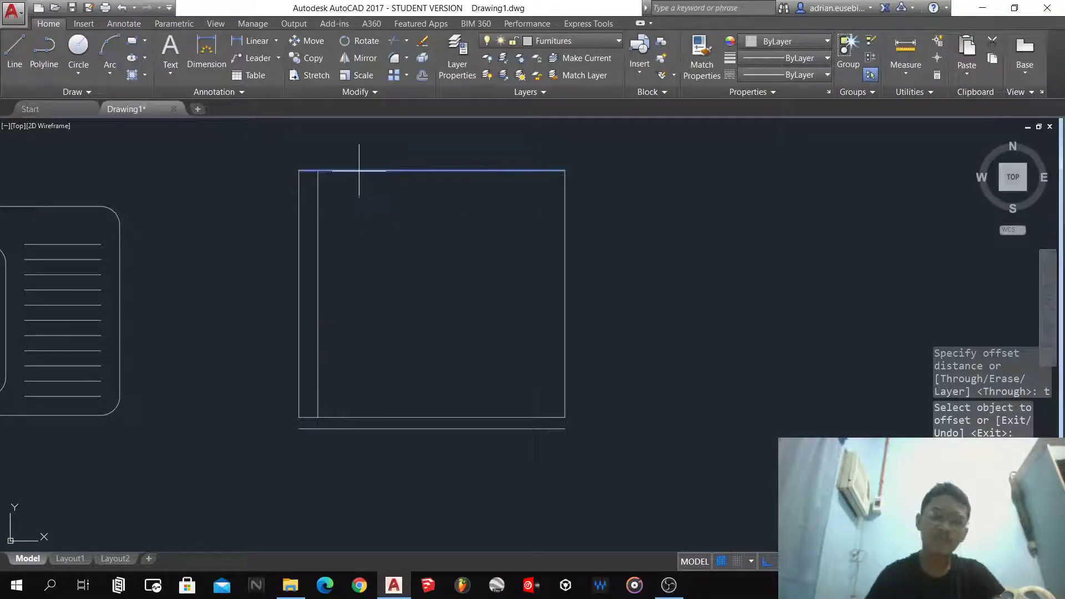
pyautogui.click(359, 171)
pyautogui.press('Return')
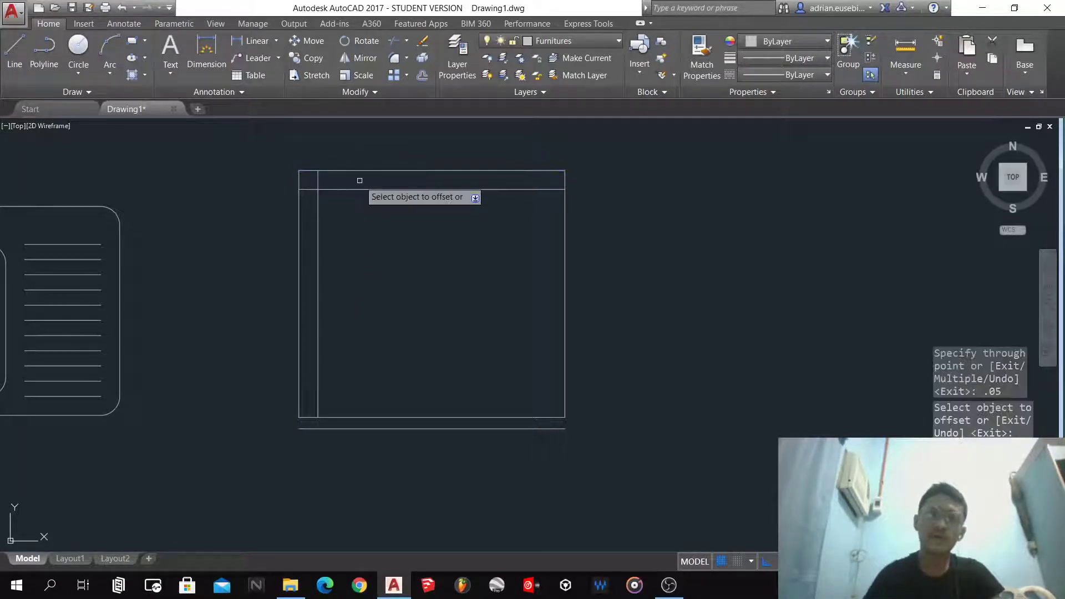
pyautogui.click(565, 333)
pyautogui.write('.05')
pyautogui.press('Return')
# - Offset the right and left inner vertical lines a further .03 inward
pyautogui.click(545, 360)
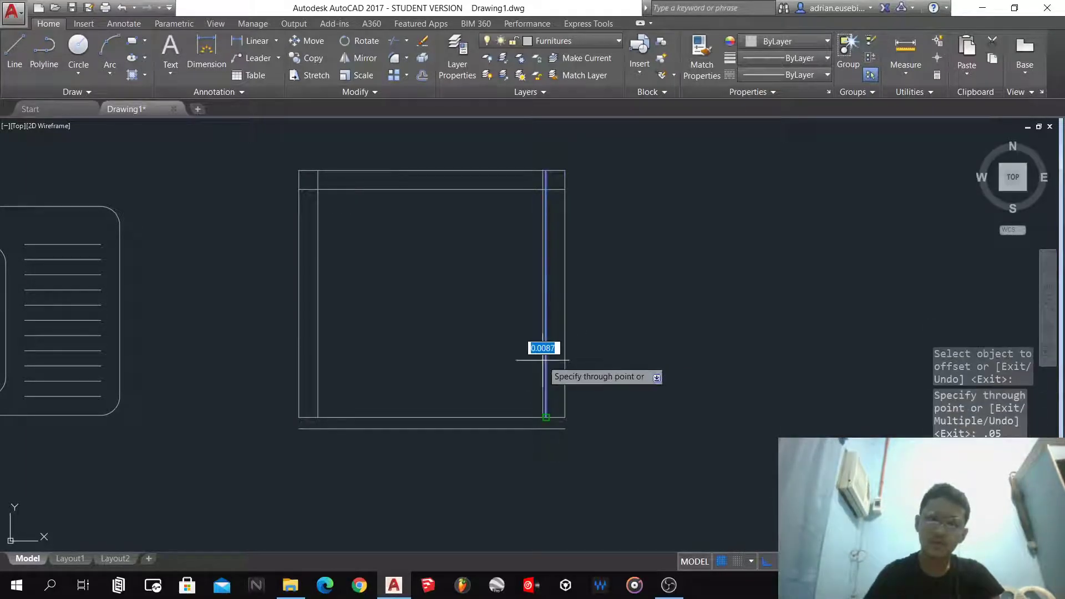
pyautogui.write('.05')
pyautogui.press('Return')
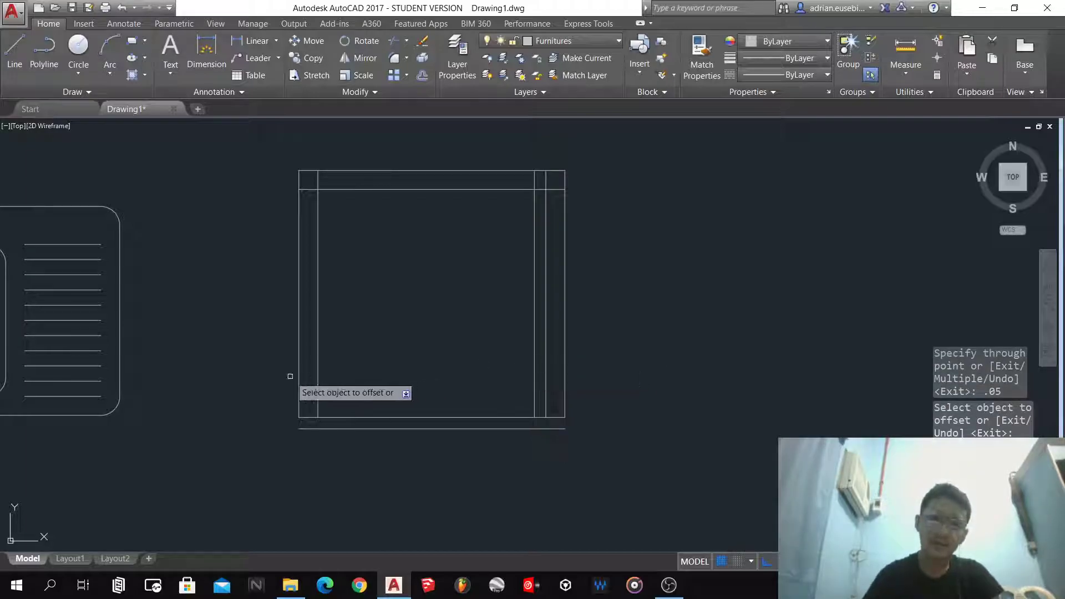
pyautogui.click(318, 386)
pyautogui.write('.03')
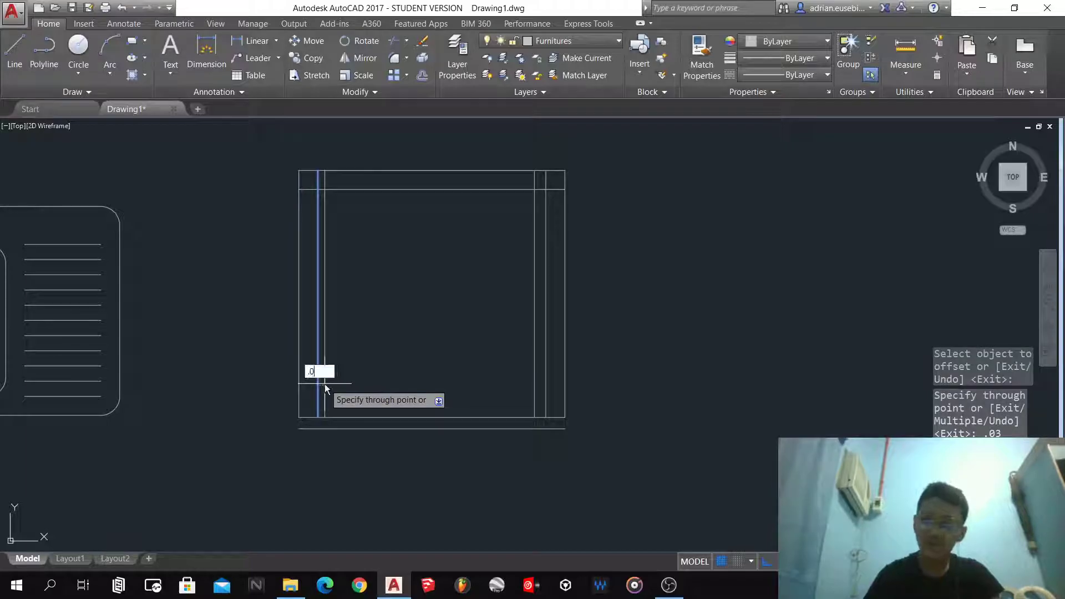
pyautogui.press('Return')
# - Try to join the first inner left vertical to the lower offset line with a radius 0 fillet, and undo it
pyautogui.write('f')
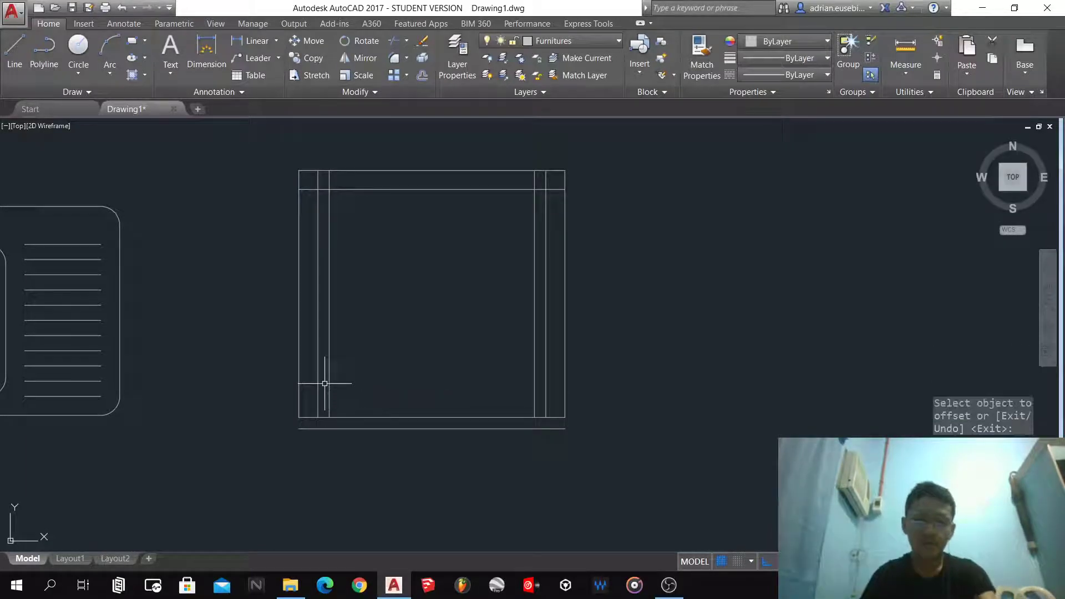
pyautogui.press('Return')
pyautogui.write('r')
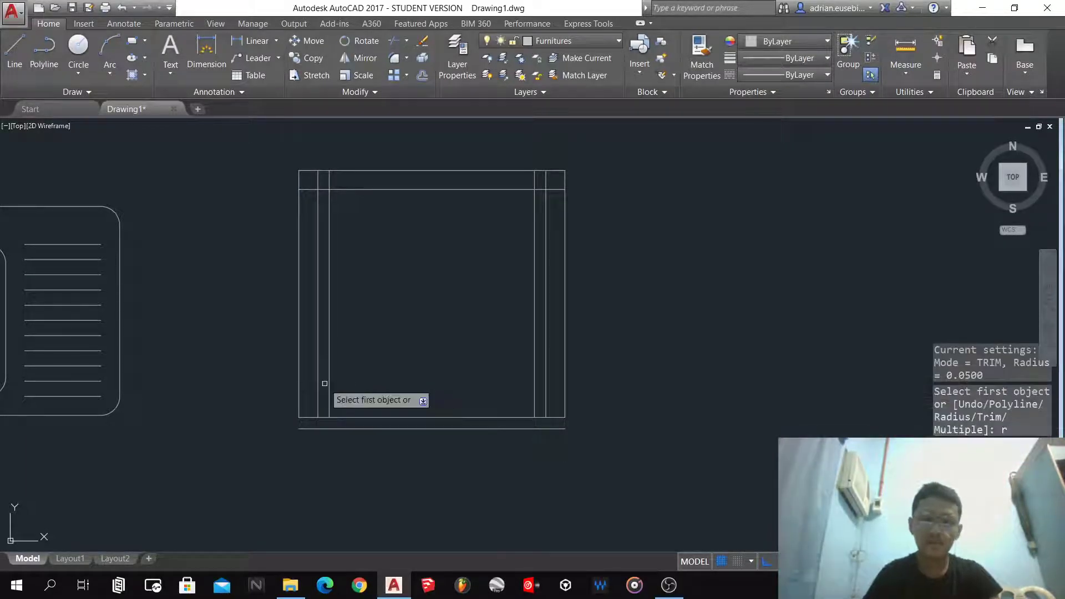
pyautogui.press('Return')
pyautogui.write('0')
pyautogui.press('Return')
pyautogui.click(319, 414)
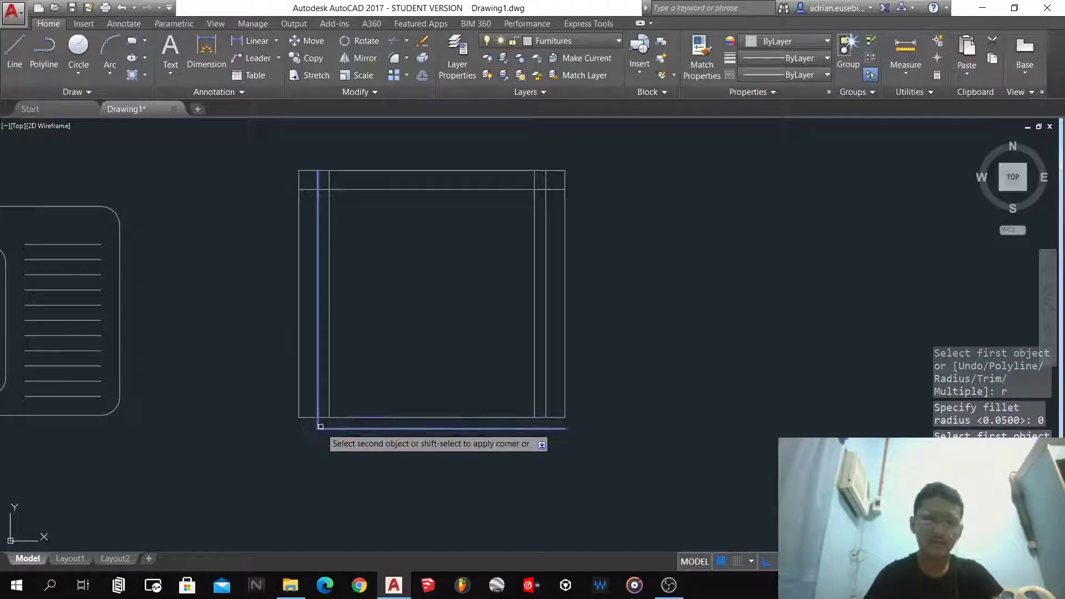
pyautogui.click(321, 428)
pyautogui.press('Return')
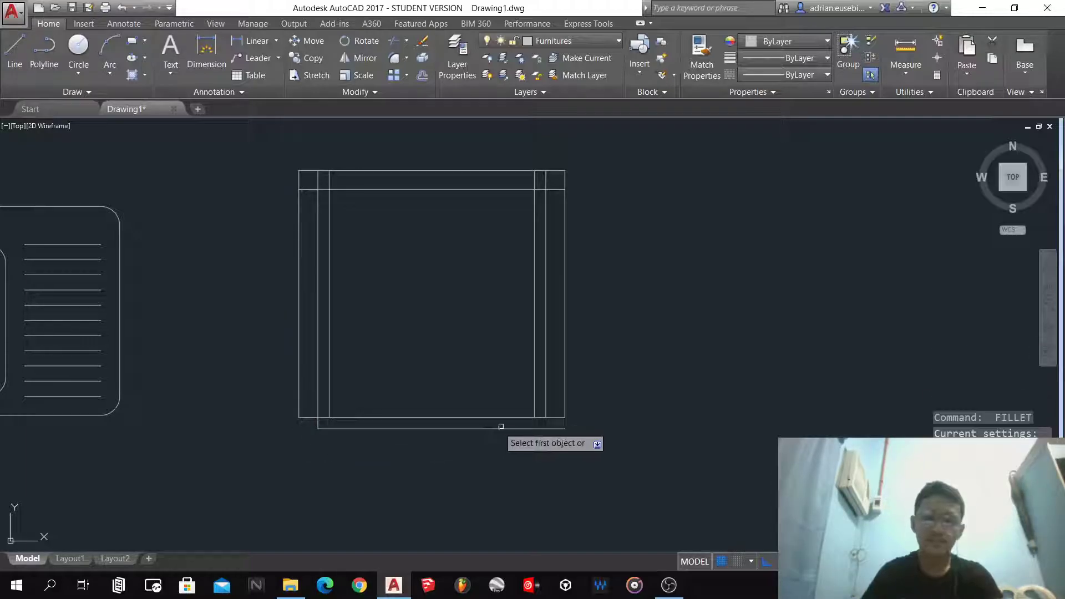
pyautogui.hotkey('ctrl', 'z')
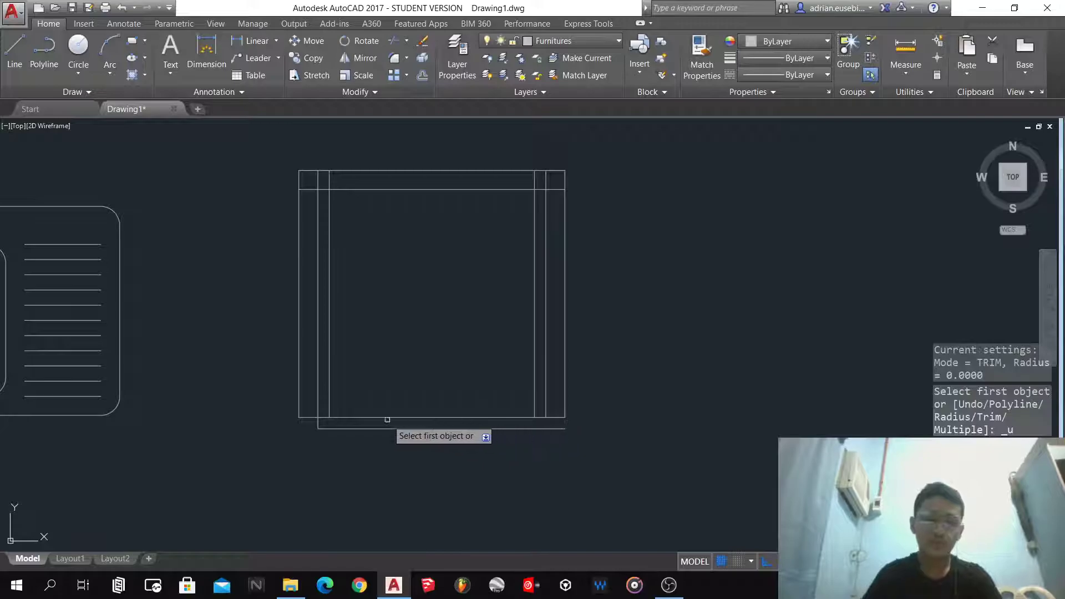
pyautogui.press('Escape')
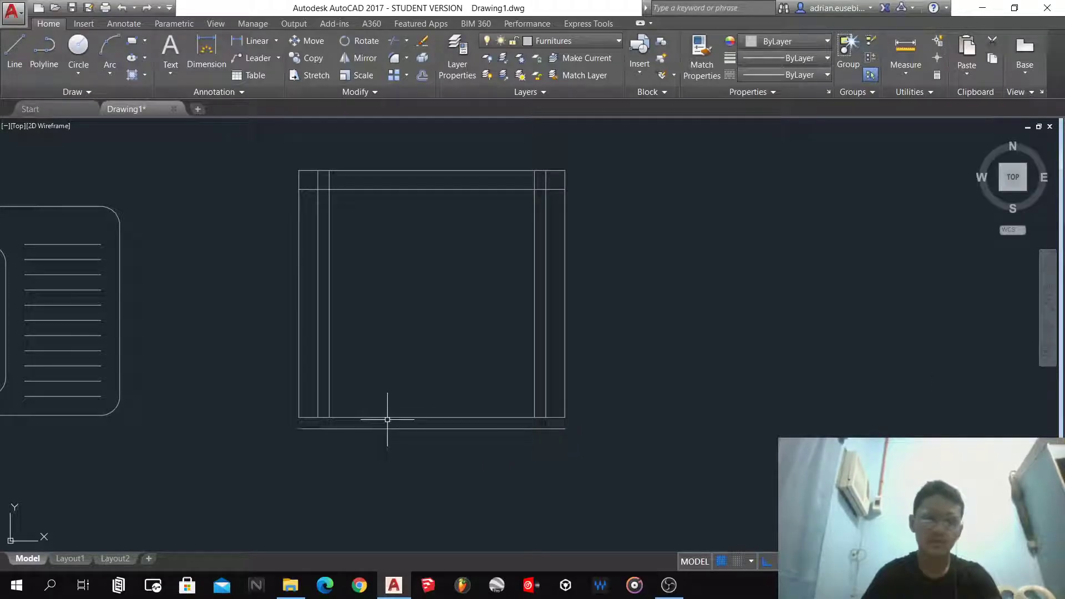
# - Fillet both innermost vertical lines to the lower offset line with radius 0, forming its two square corners
pyautogui.write('f')
pyautogui.press('Return')
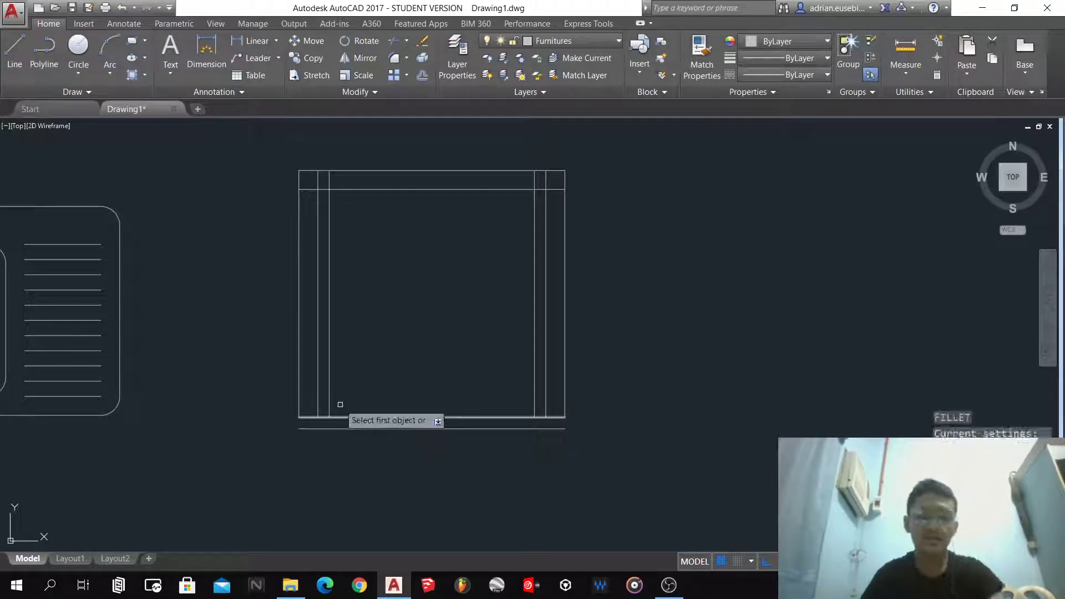
pyautogui.click(330, 402)
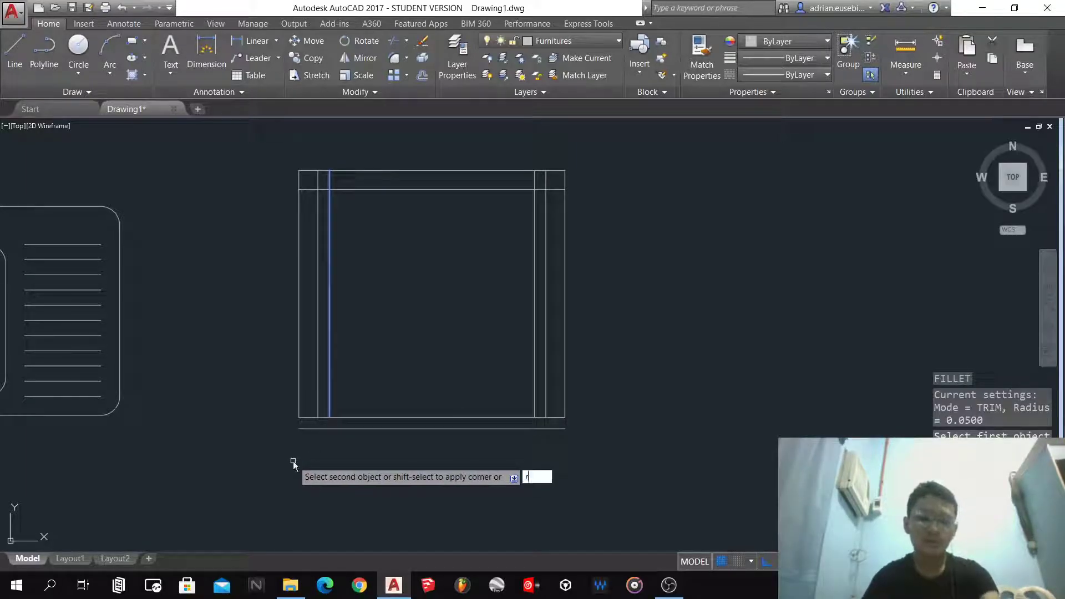
pyautogui.write('r')
pyautogui.press('Return')
pyautogui.press('Return')
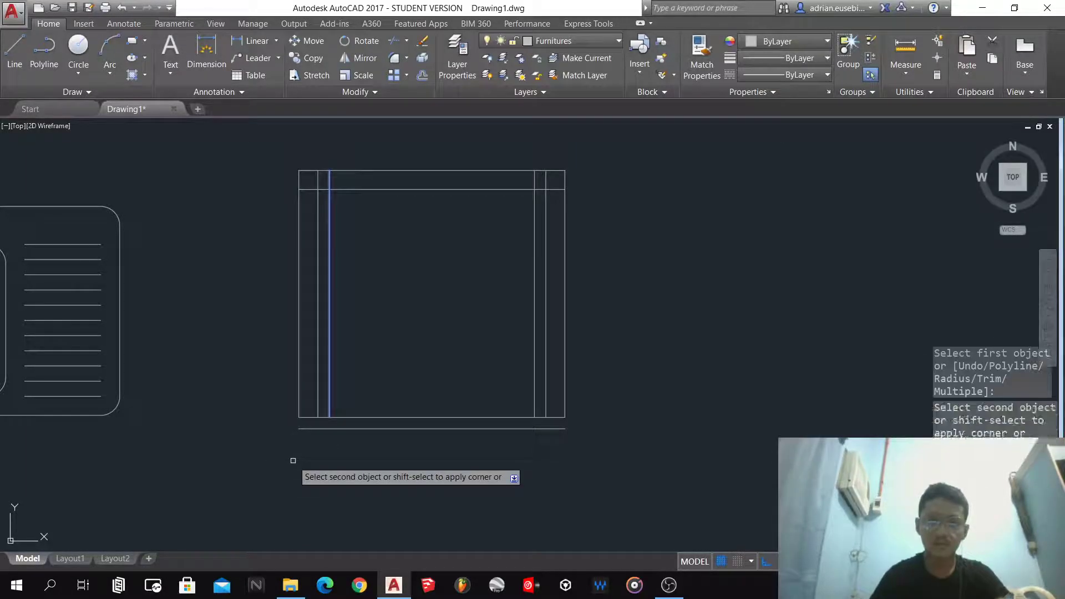
pyautogui.click(337, 428)
pyautogui.press('Return')
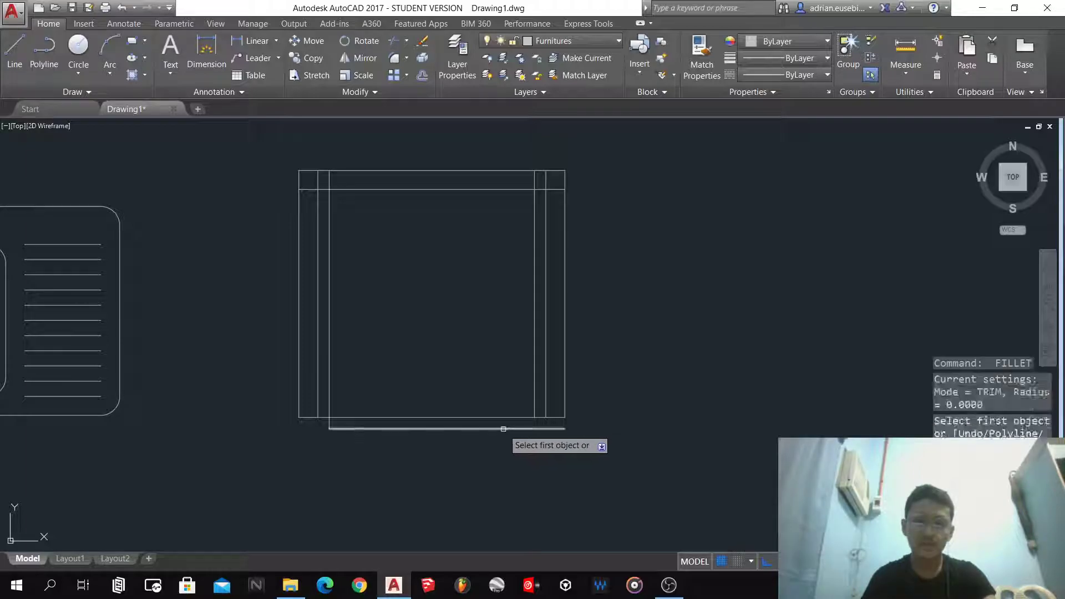
pyautogui.click(503, 428)
pyautogui.click(534, 395)
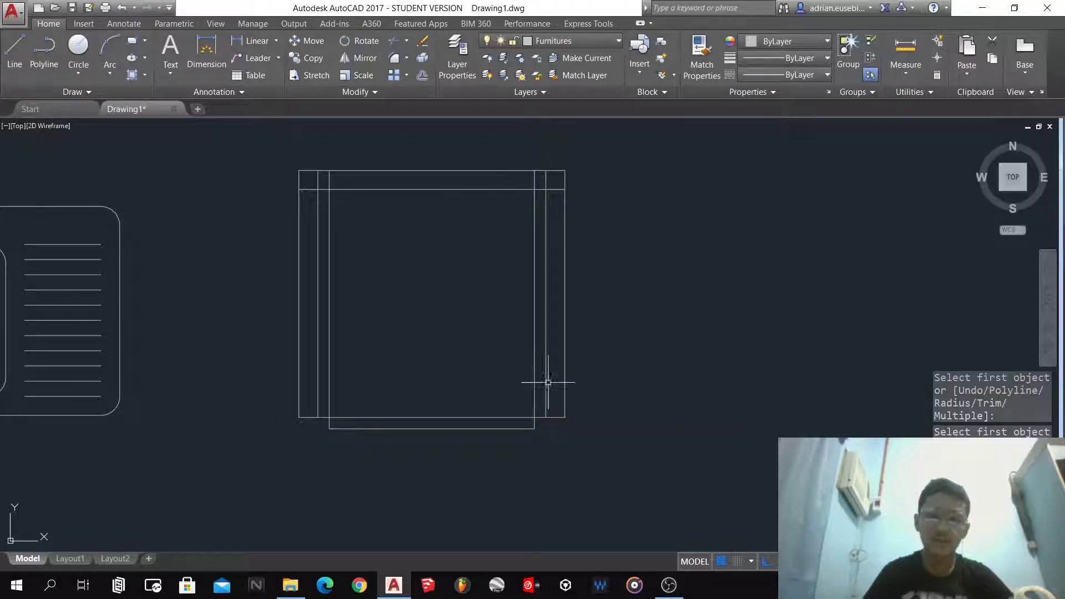
# - Fillet the two outer inner verticals to the upper inner line with radius 0, forming square corners
pyautogui.press('Return')
pyautogui.click(546, 283)
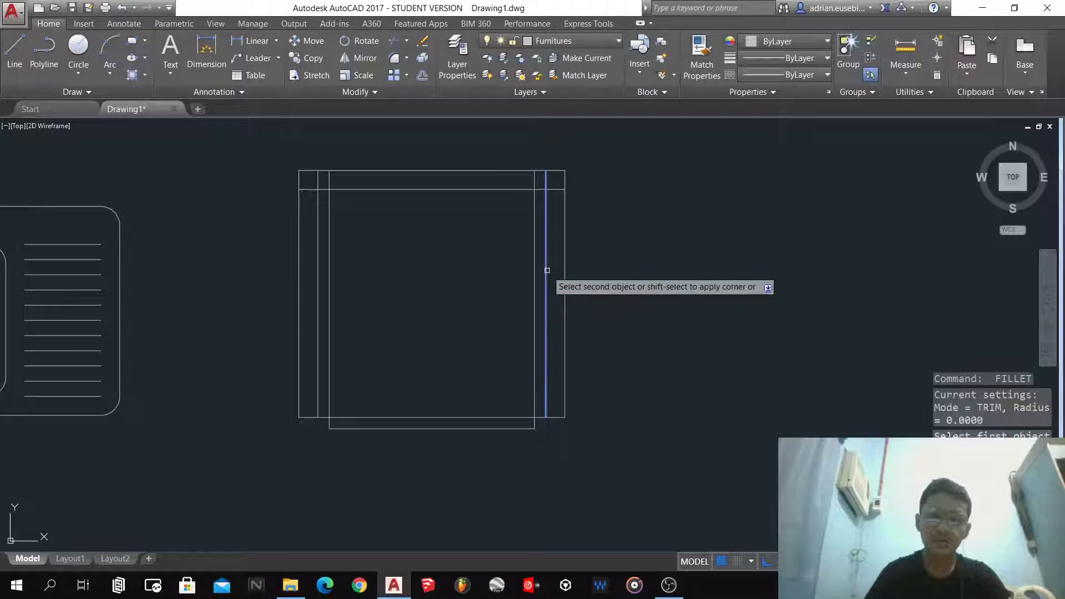
pyautogui.click(517, 191)
pyautogui.press('Return')
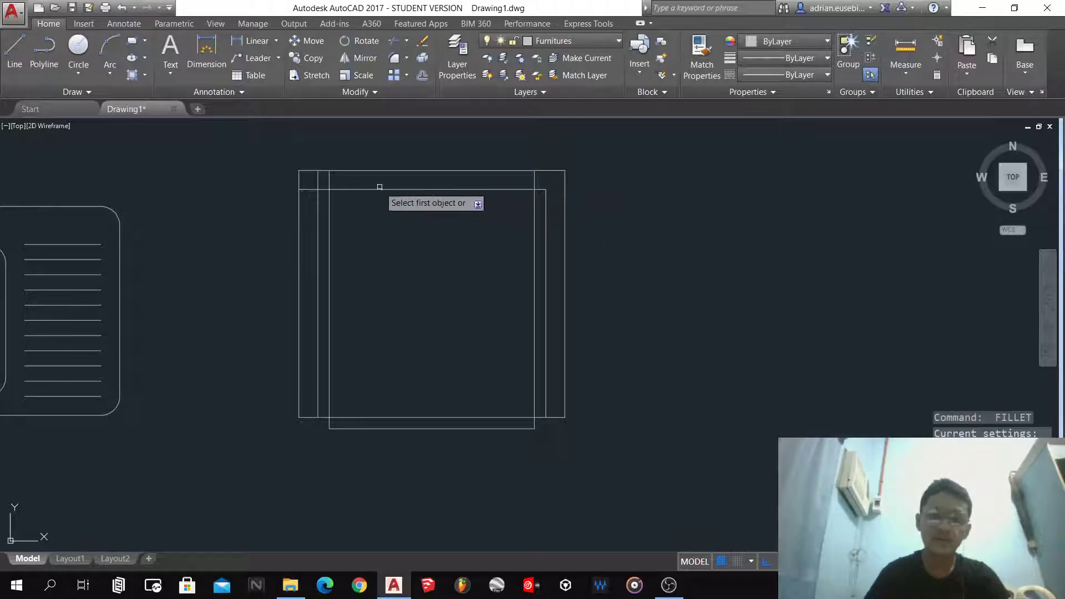
pyautogui.click(376, 189)
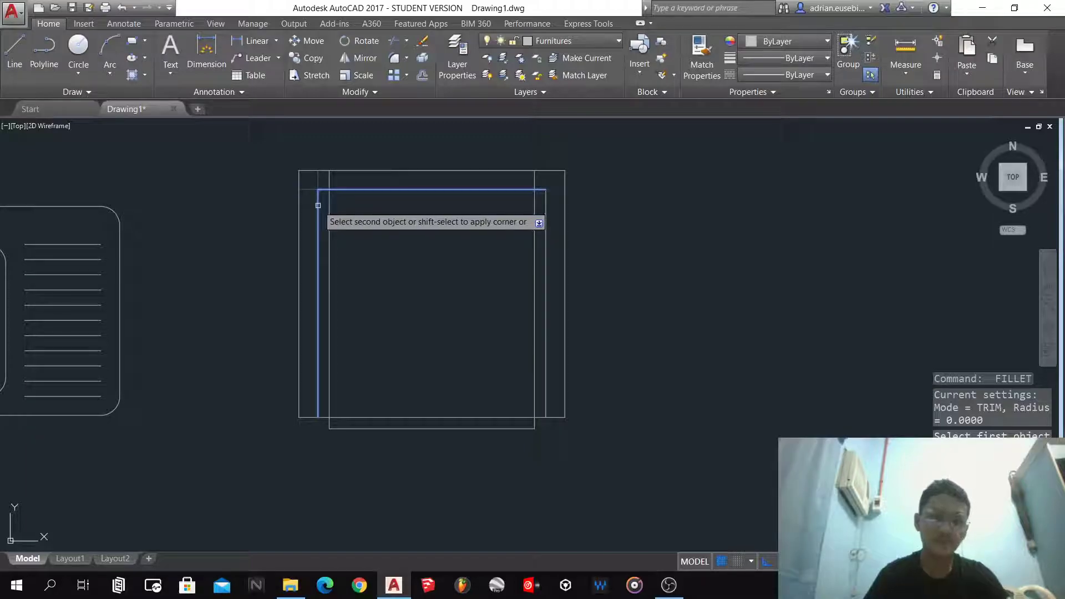
pyautogui.click(318, 205)
# - Trim the two innermost vertical lines back to the rectangle's lower edge, keeping only the short projections beneath it
pyautogui.press('Return')
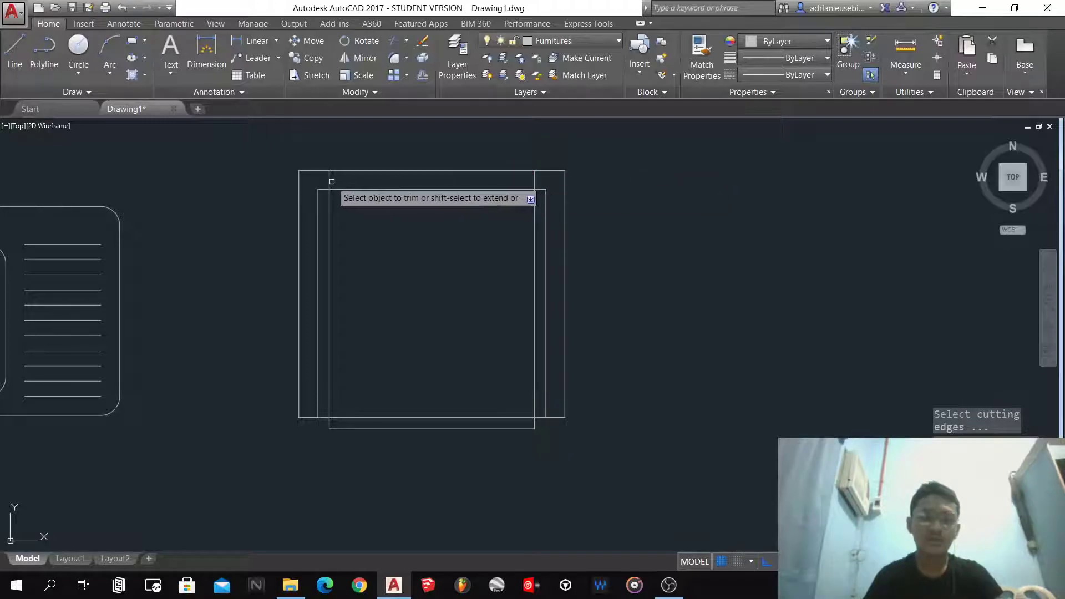
pyautogui.press('Return')
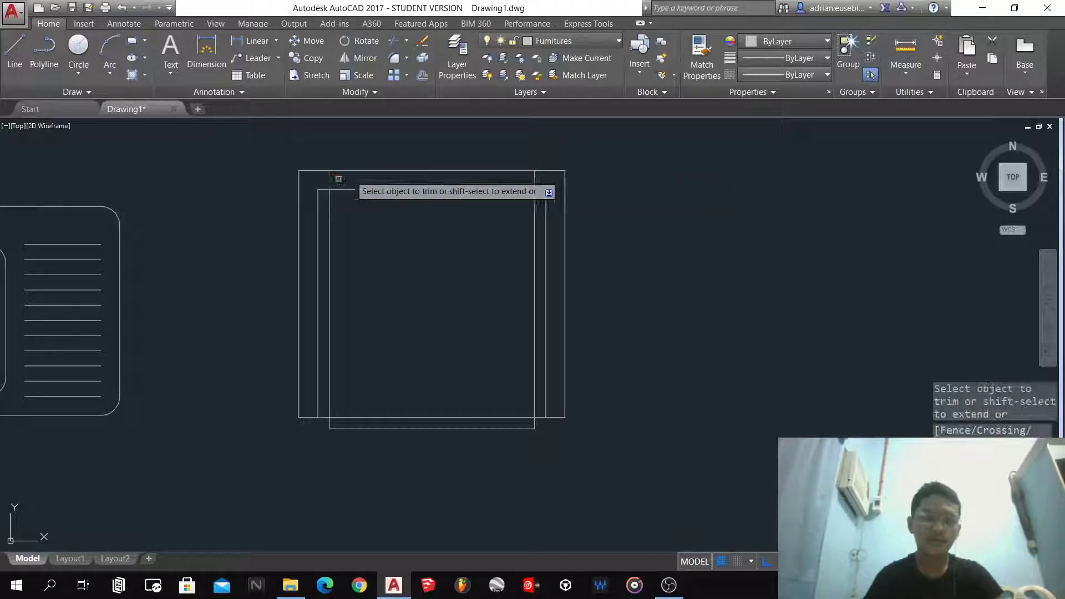
pyautogui.click(537, 180)
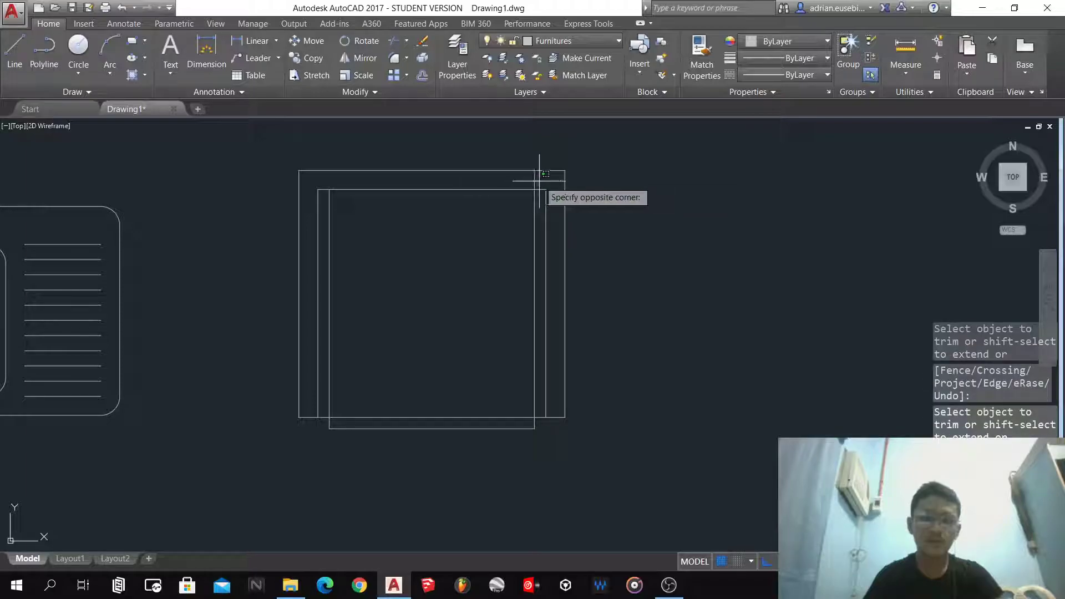
pyautogui.click(535, 219)
pyautogui.click(539, 229)
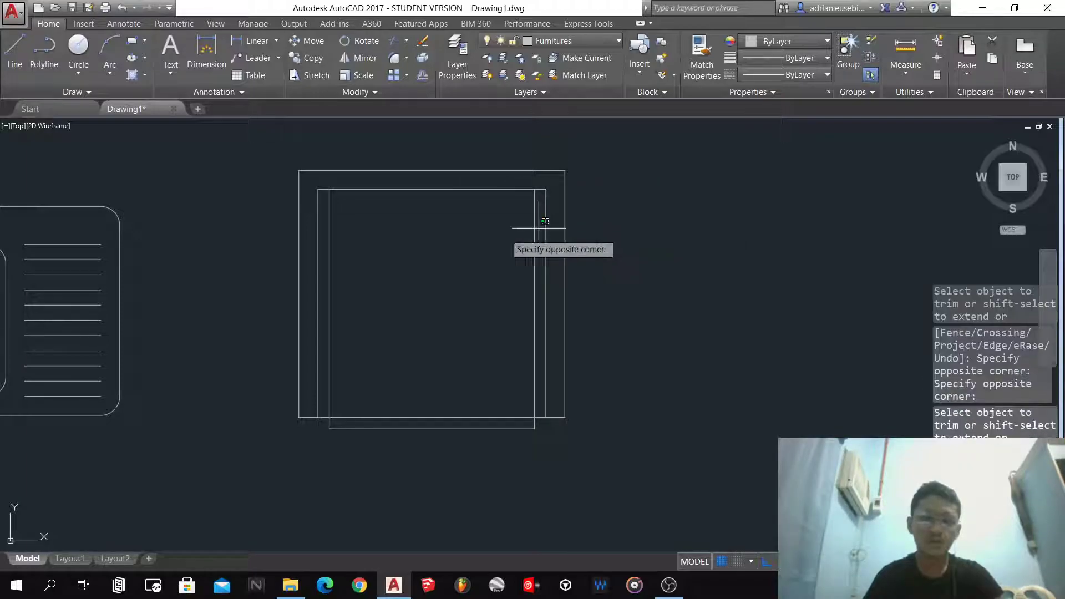
pyautogui.click(336, 239)
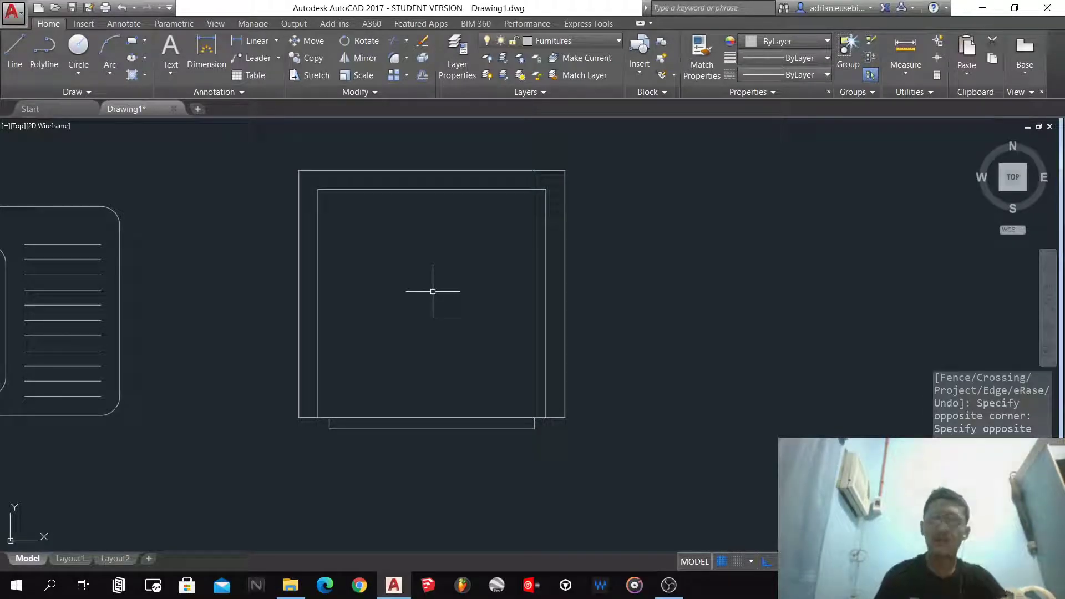
# - Draw a vertical and a horizontal line between the midpoints of the inner rectangle's sides, dividing it into four equal quadrants
pyautogui.write('l')
pyautogui.press('Return')
pyautogui.click(432, 190)
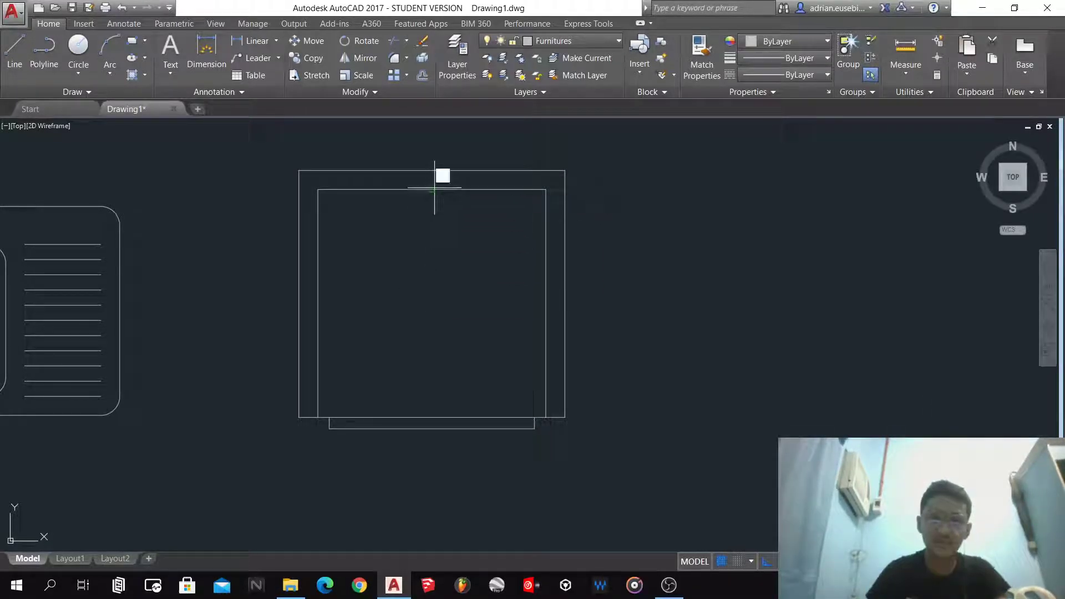
pyautogui.click(432, 418)
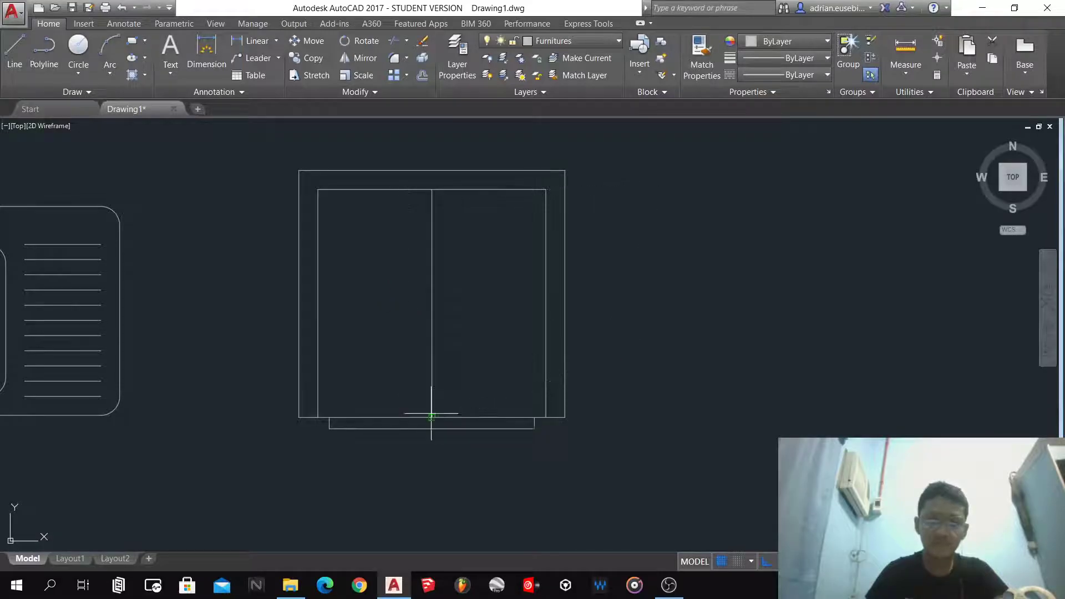
pyautogui.press('Return')
pyautogui.press('Return')
pyautogui.click(546, 303)
pyautogui.click(318, 303)
pyautogui.press('Return')
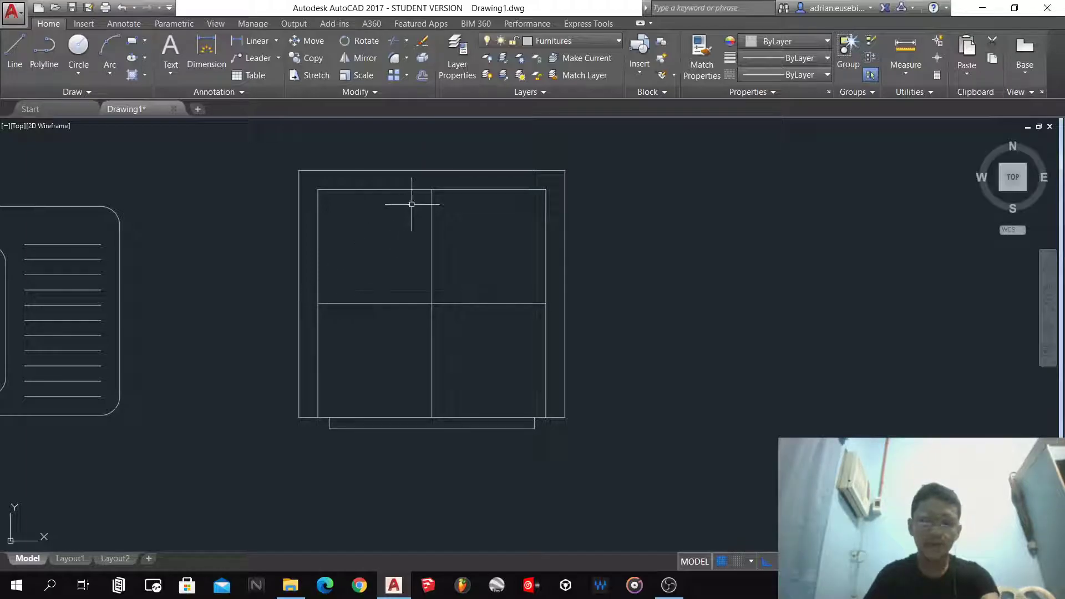
# - Draw both corner-to-corner diagonals across the upper-left quadrant
pyautogui.press('Return')
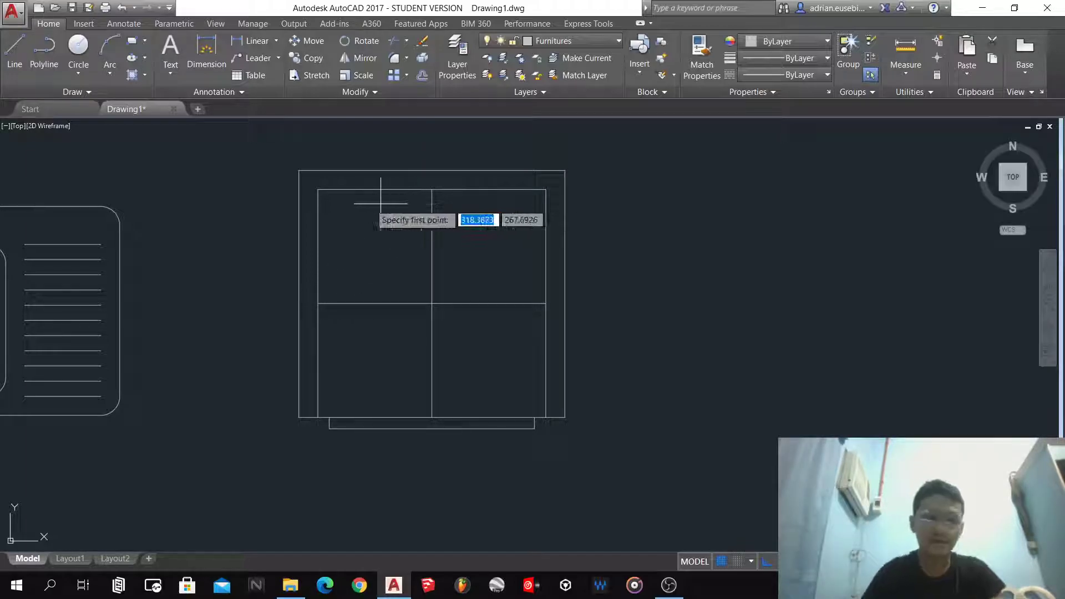
pyautogui.click(318, 189)
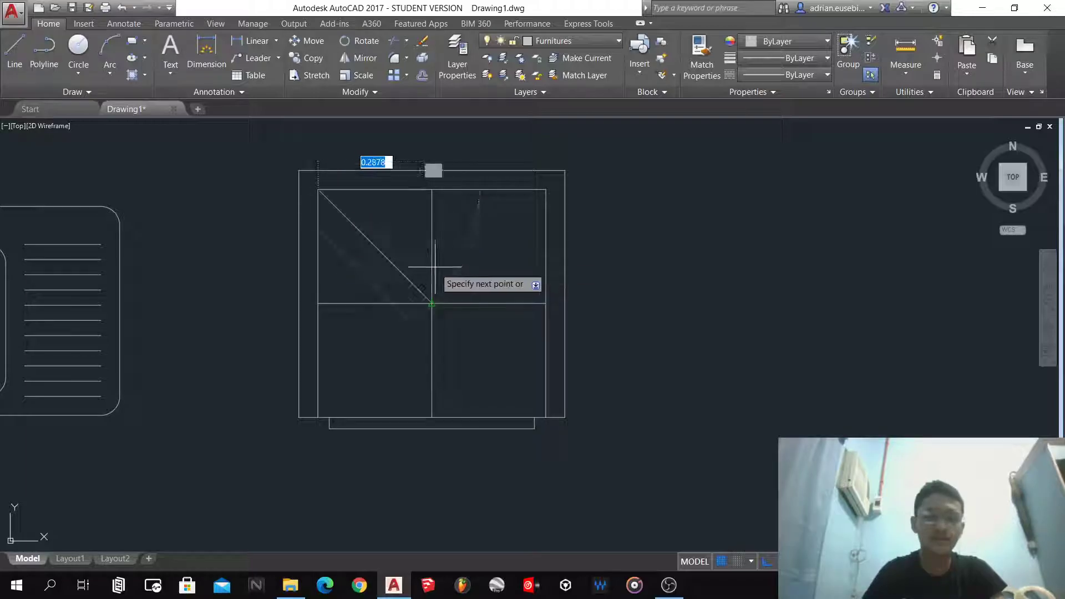
pyautogui.click(432, 303)
pyautogui.press('Return')
pyautogui.press('Return')
pyautogui.click(432, 189)
pyautogui.press('Escape')
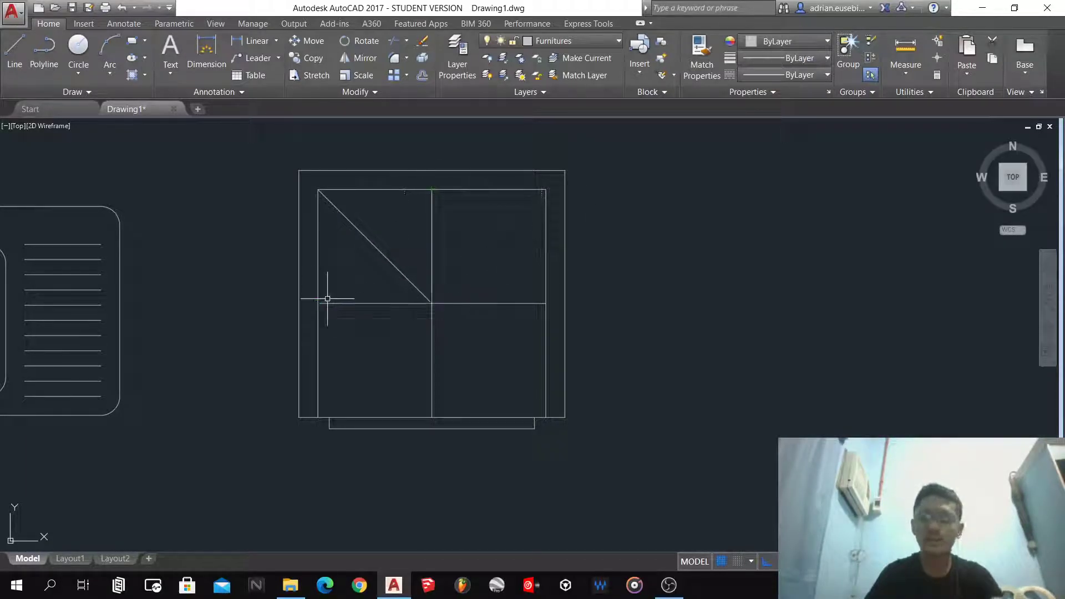
pyautogui.press('Return')
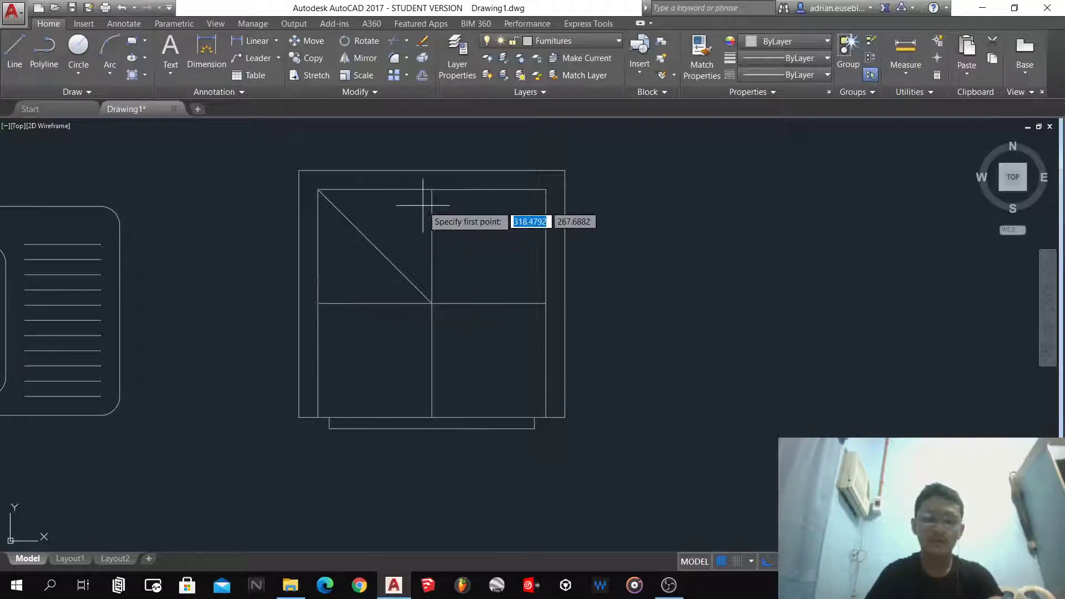
pyautogui.click(431, 190)
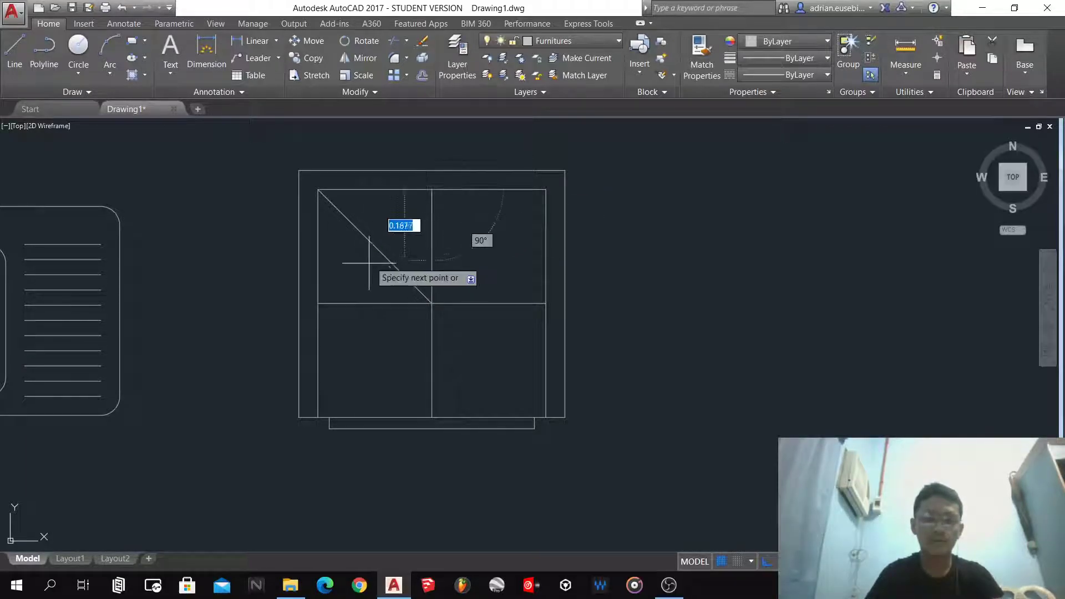
pyautogui.click(325, 300)
pyautogui.press('Escape')
# - Draw a circle with a radius of about 0.1 centred on the intersection of the quadrant's diagonals
pyautogui.write('c')
pyautogui.press('Return')
pyautogui.click(375, 247)
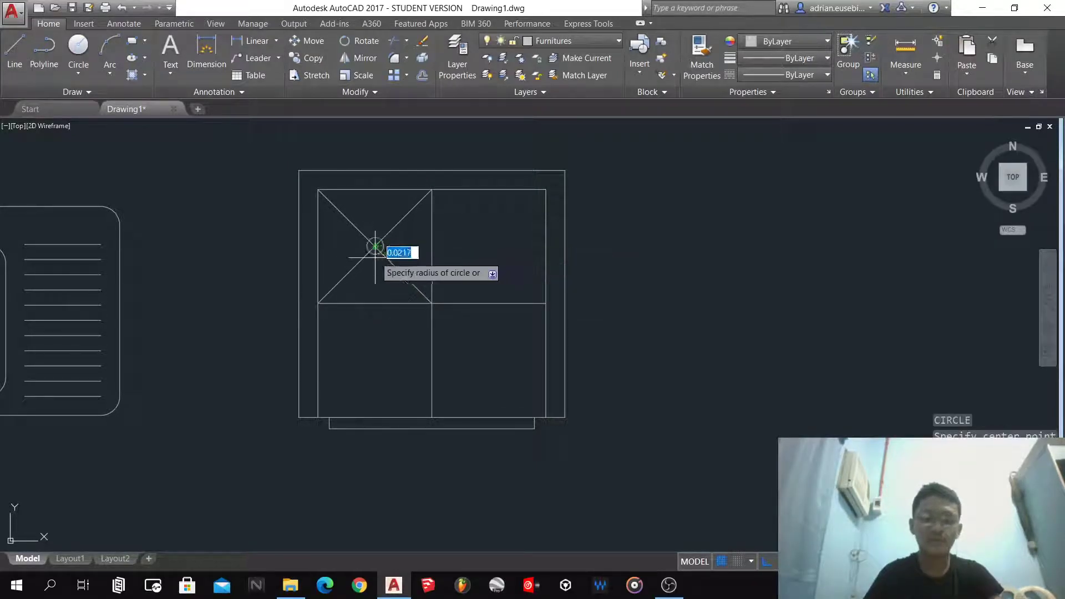
pyautogui.scroll(4, 383, 262)
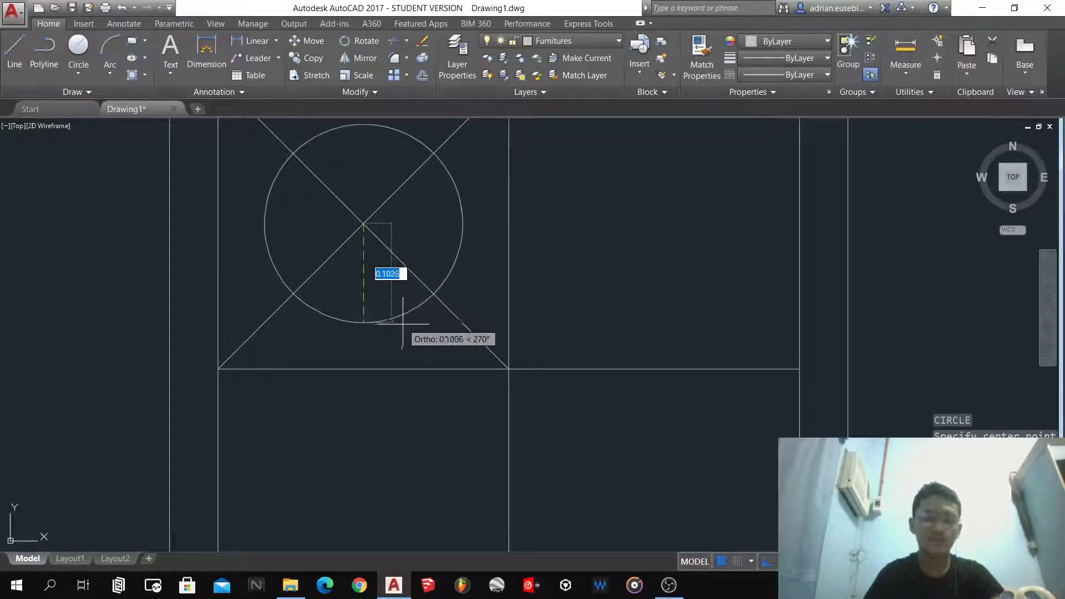
pyautogui.click(403, 324)
# - Offset the circle .01 inward with the Through option
pyautogui.write('o')
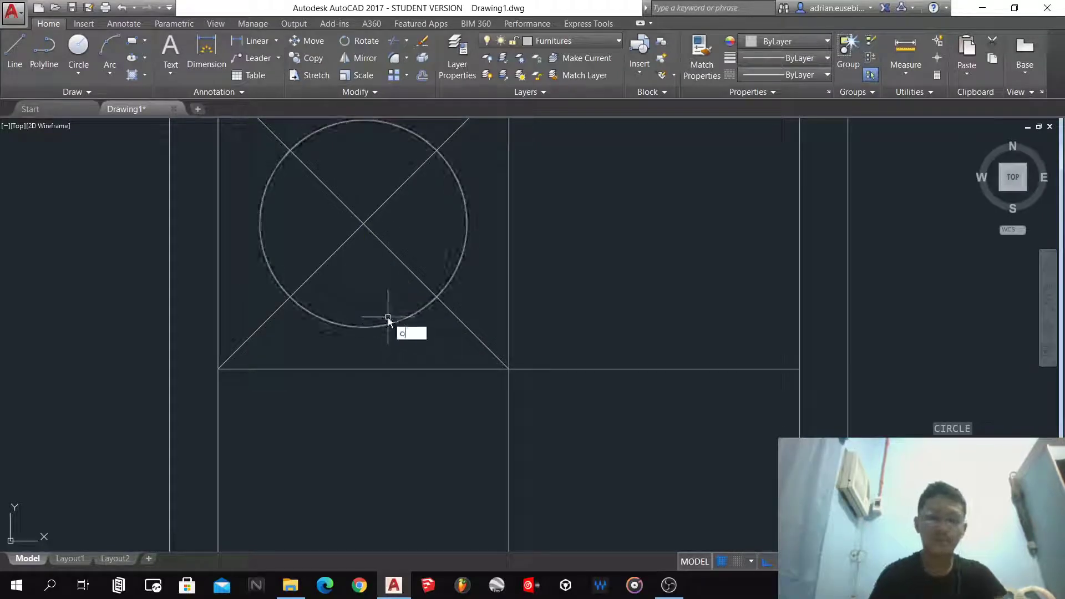
pyautogui.press('Return')
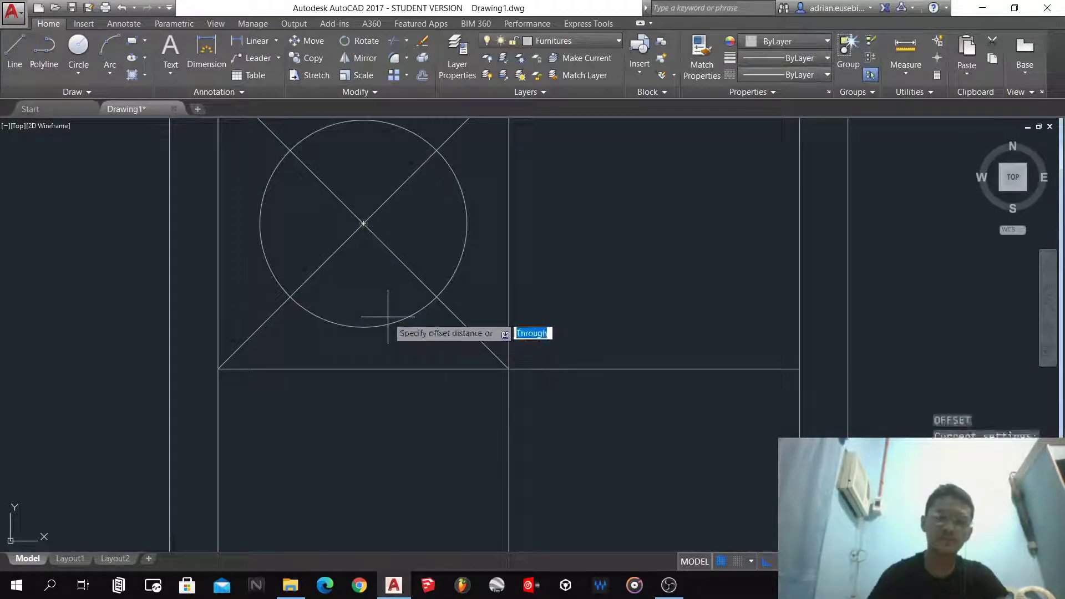
pyautogui.press('Return')
pyautogui.click(338, 326)
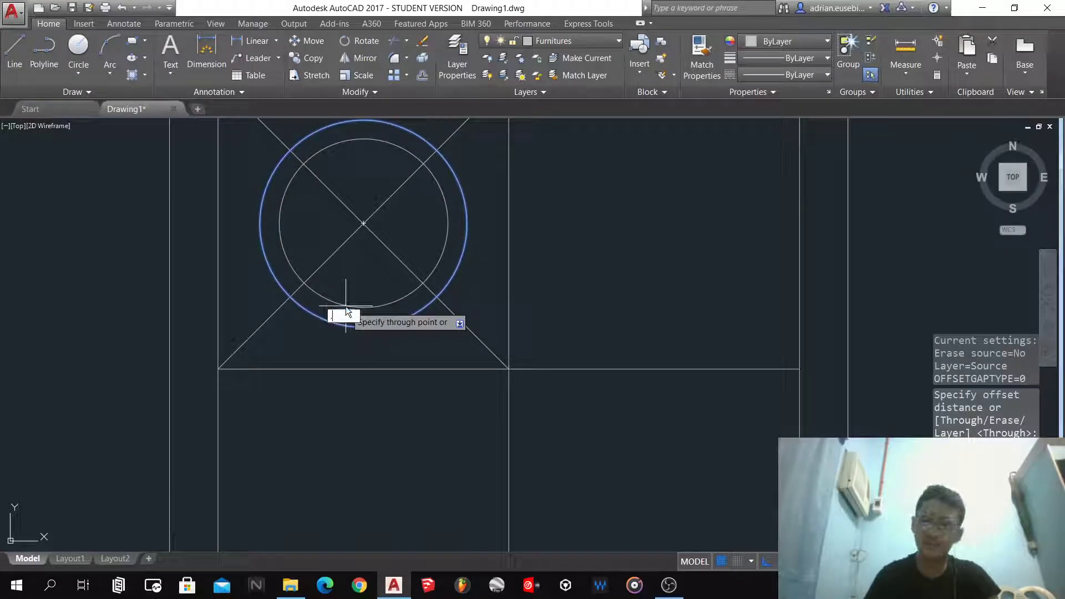
pyautogui.press('Return')
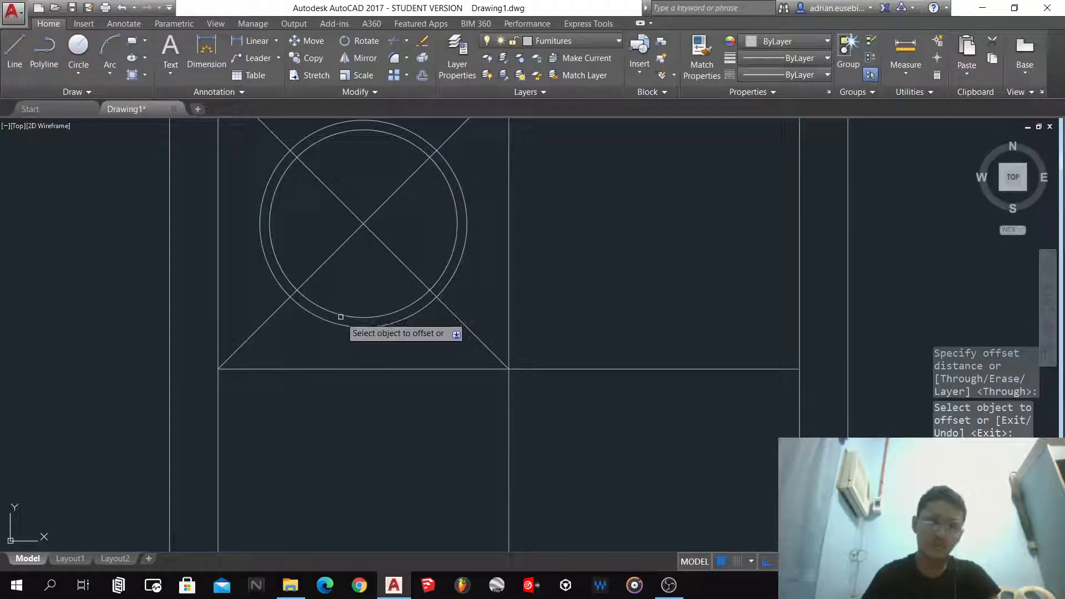
# - Try to offset the inner circle by .01, and undo it
pyautogui.click(338, 315)
pyautogui.write('.01')
pyautogui.press('Return')
pyautogui.scroll(4, 333, 342)
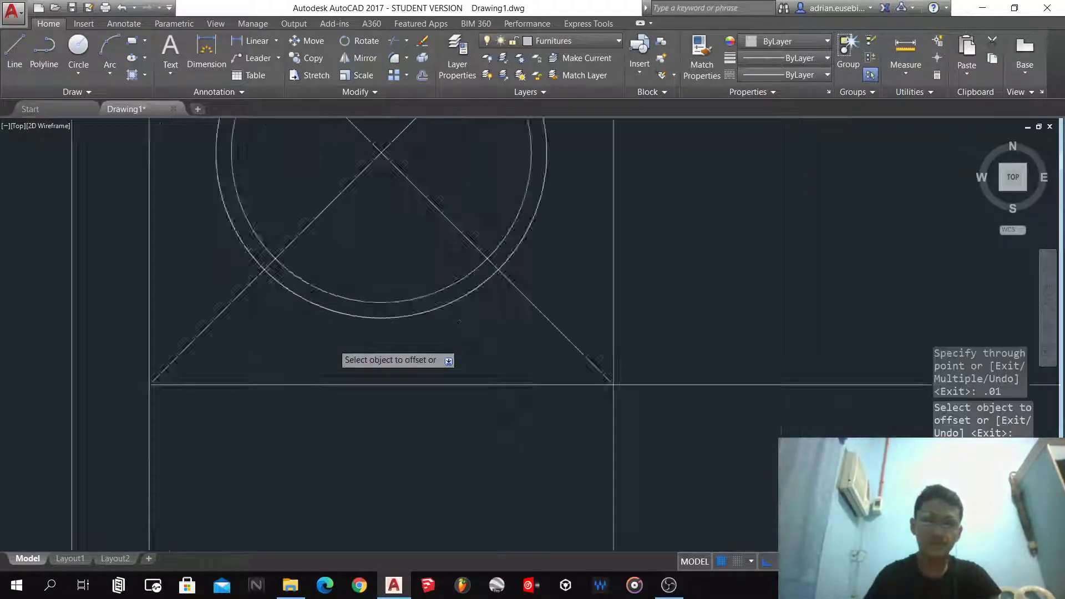
pyautogui.write('u')
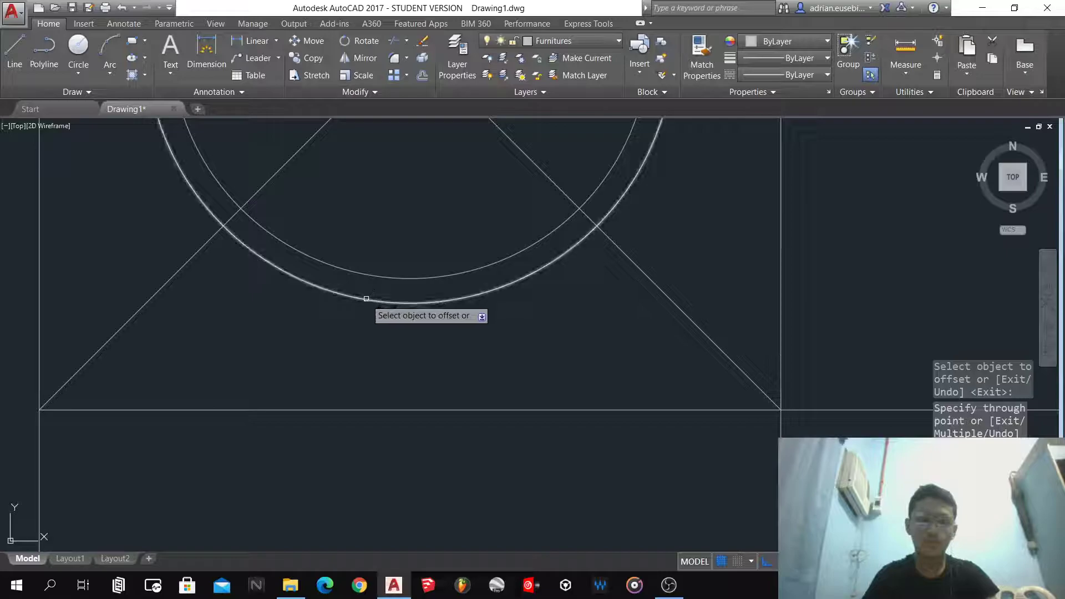
# - Offset the outer circle .01 outward to form a third concentric ring
pyautogui.click(363, 302)
pyautogui.write('.01')
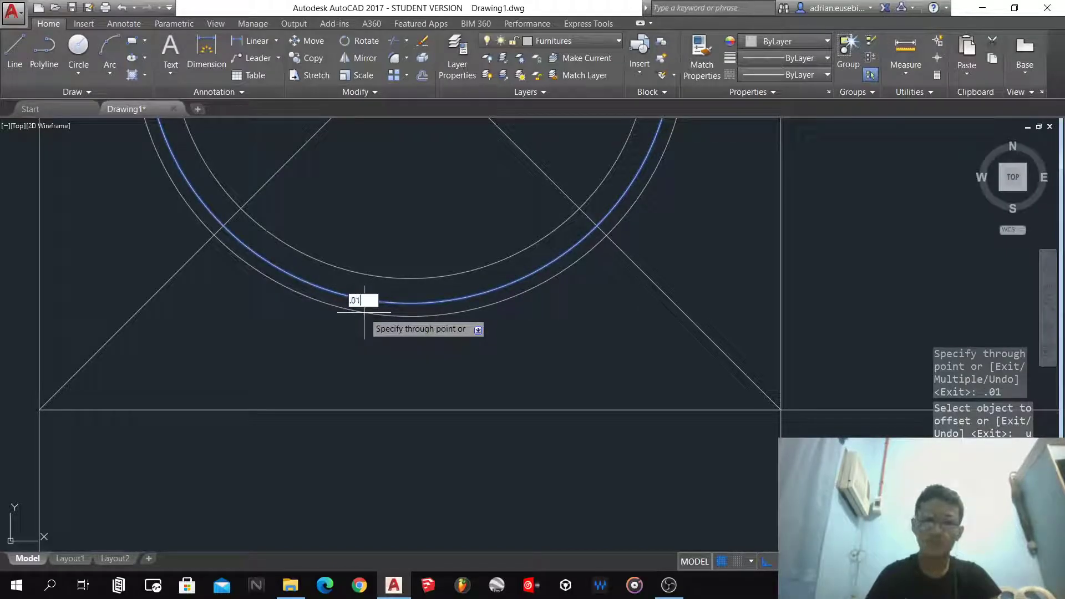
pyautogui.press('Return')
pyautogui.scroll(-4, 364, 313)
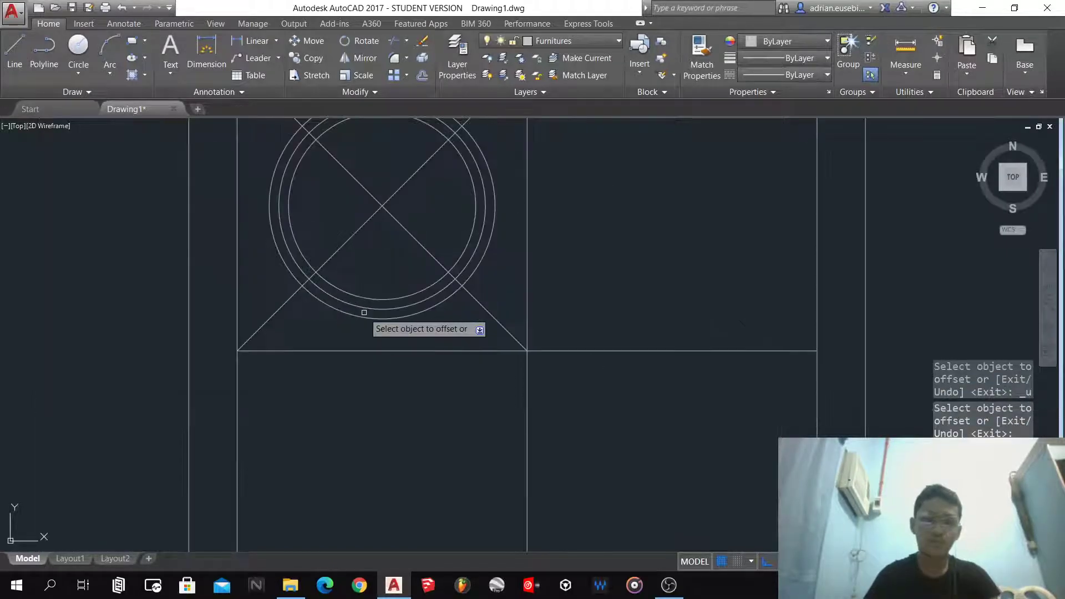
pyautogui.click(412, 234)
pyautogui.click(370, 215)
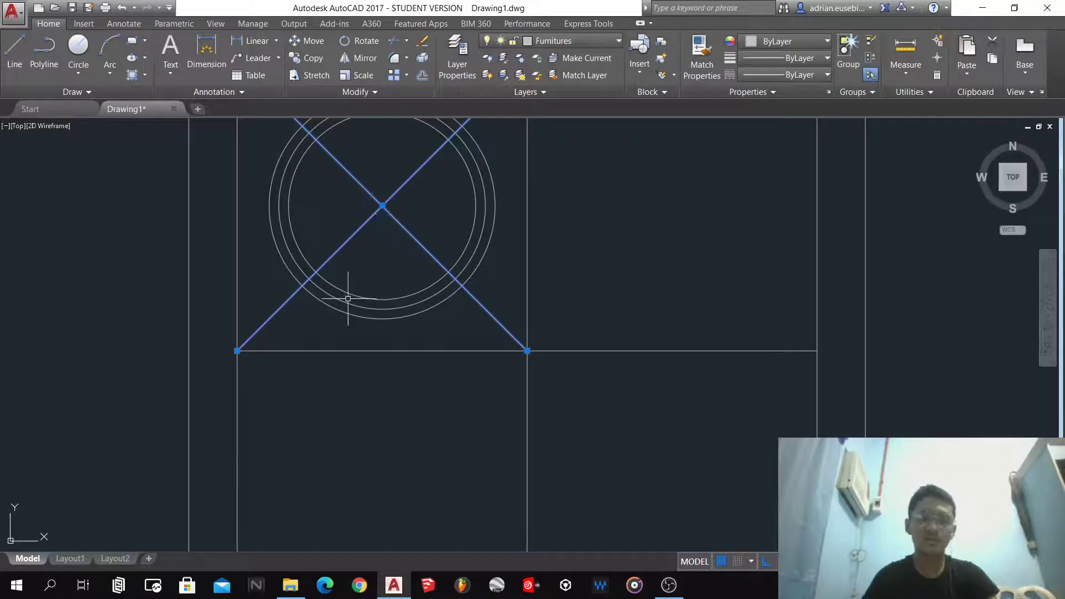
pyautogui.scroll(-4, 348, 299)
pyautogui.scroll(4, 342, 220)
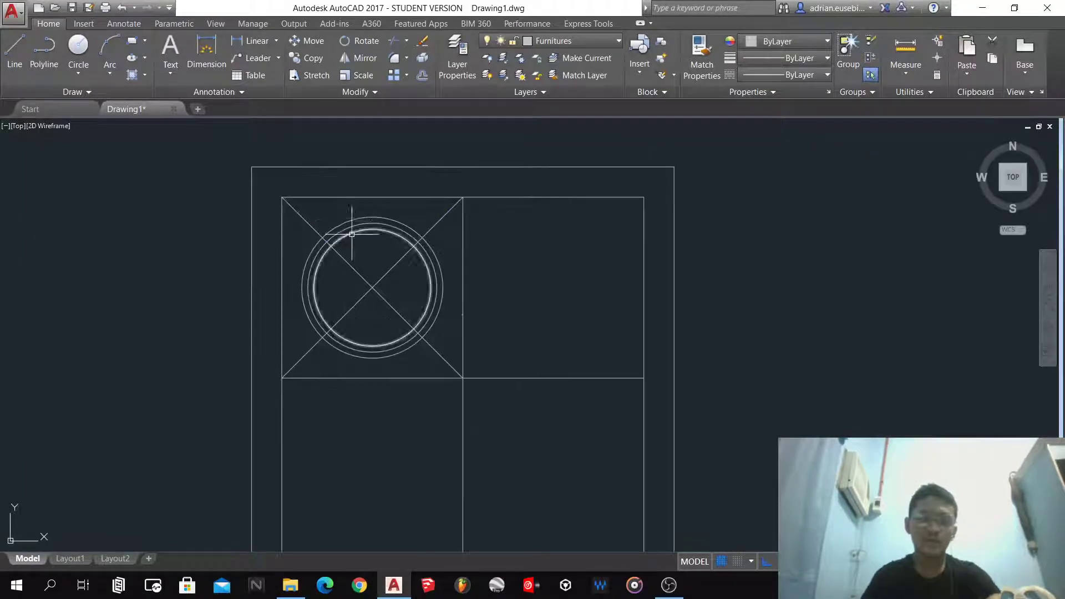
# - Draw a vertical line from the circles' centre to above the outer ring and stretch its lower end to just below the ring
pyautogui.write('l')
pyautogui.press('Return')
pyautogui.click(384, 319)
pyautogui.click(387, 184)
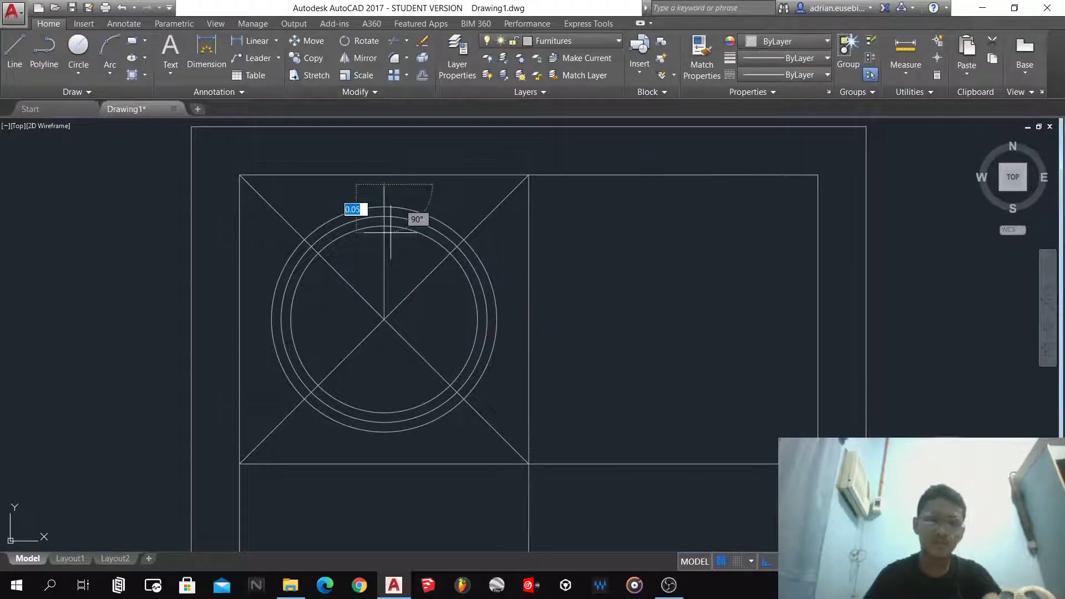
pyautogui.click(384, 320)
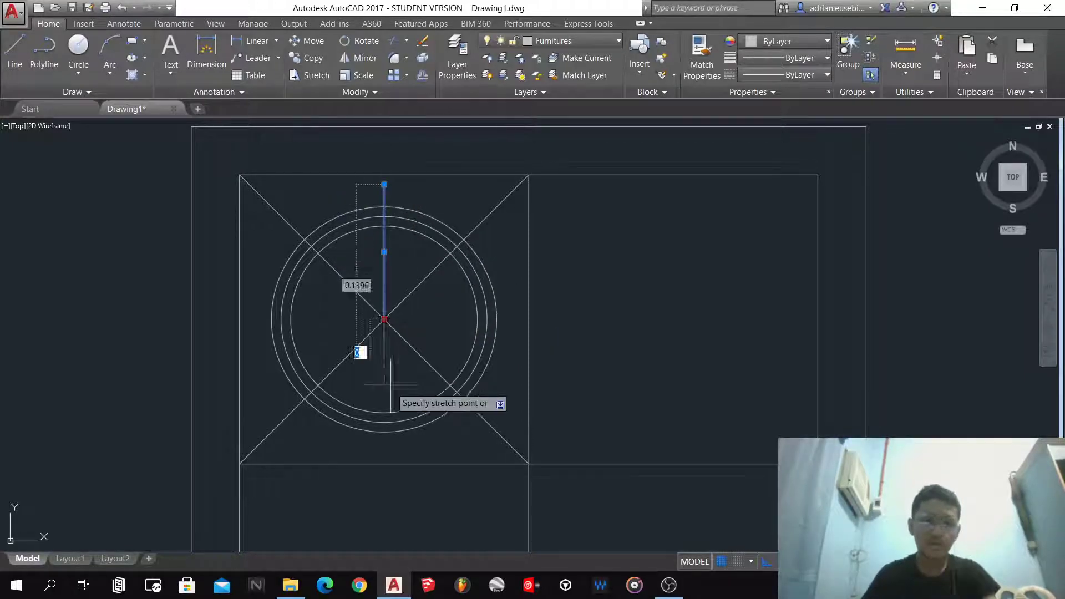
pyautogui.press('Escape')
# - Draw a horizontal line from the circles' centre rightward past the outer ring and stretch its inner end past the ring's left side
pyautogui.press('Return')
pyautogui.click(384, 320)
pyautogui.click(505, 319)
pyautogui.press('Return')
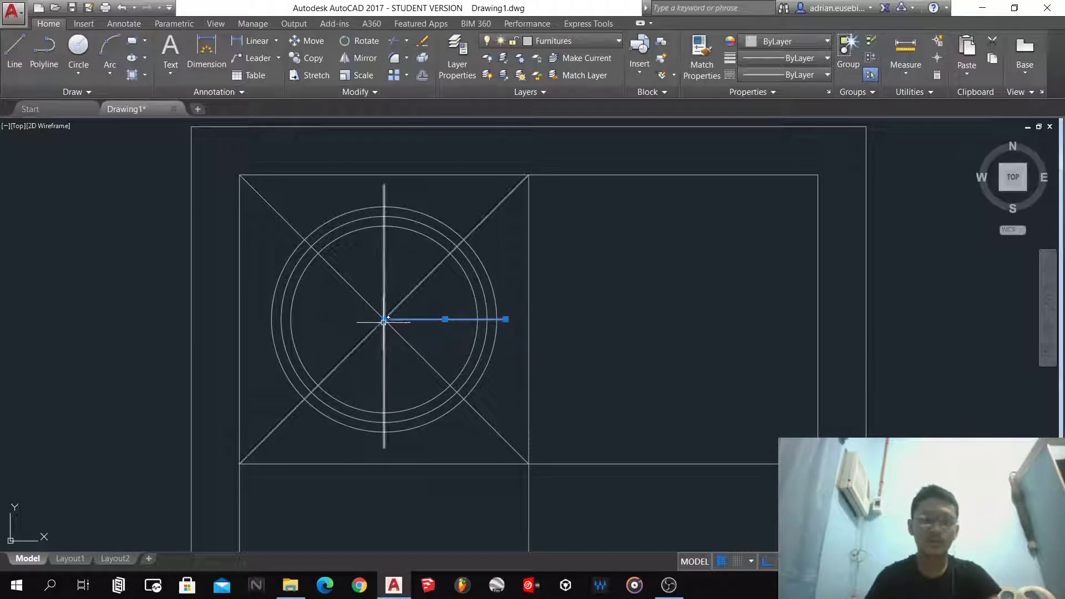
pyautogui.click(250, 319)
pyautogui.press('Escape')
# - Delete the two construction diagonals from the upper-left quadrant
pyautogui.press('Return')
pyautogui.press('Escape')
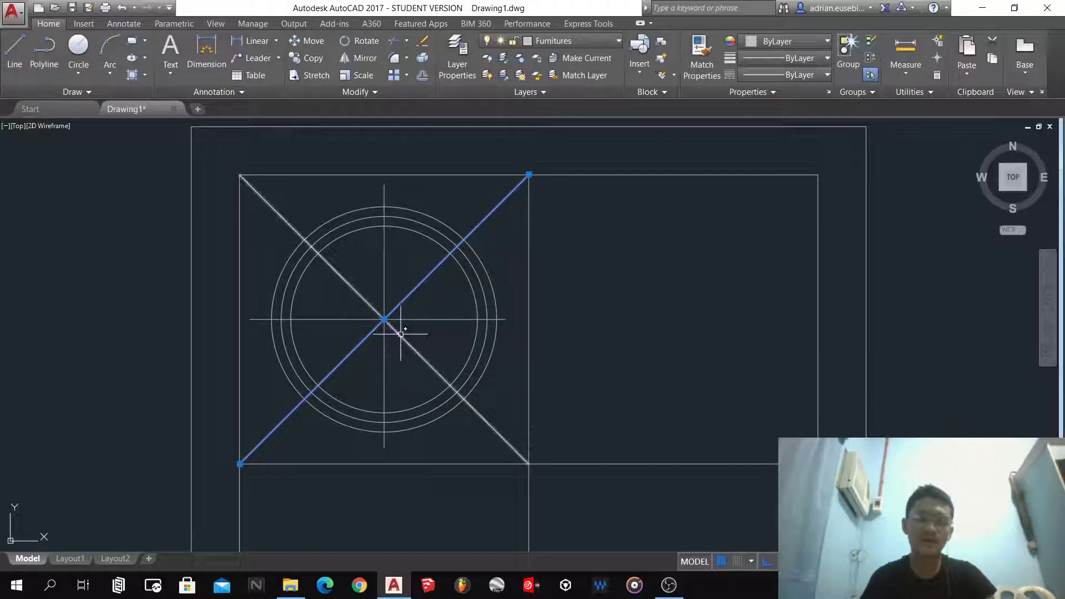
pyautogui.press('Delete')
# - Trim away the cross lines inside the innermost circle, undoing the accidental trim of that circle's upper-left arc
pyautogui.write('tr')
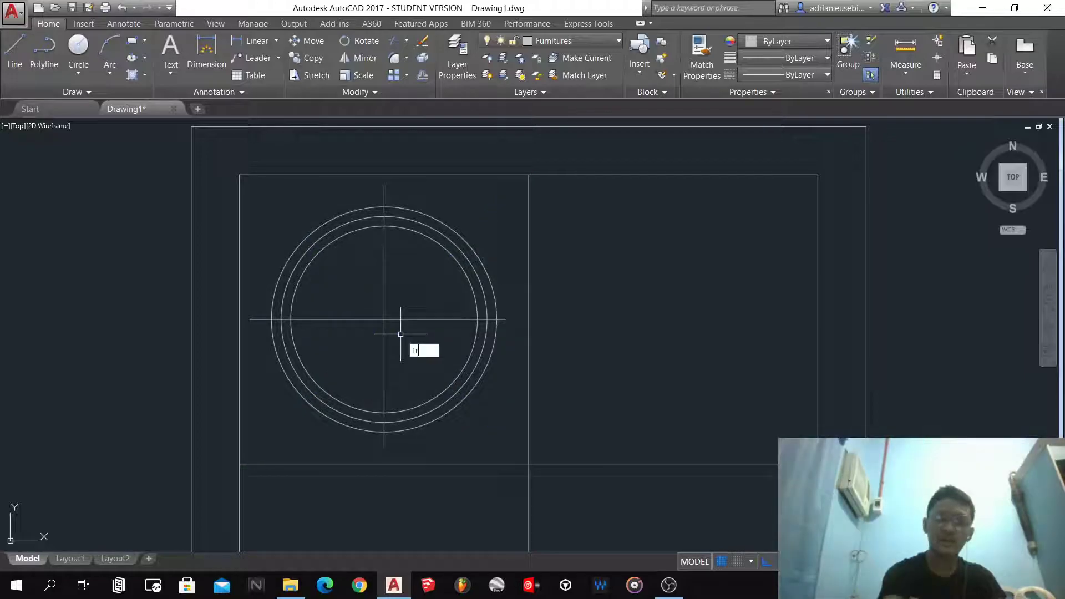
pyautogui.press('Return')
pyautogui.press('Return')
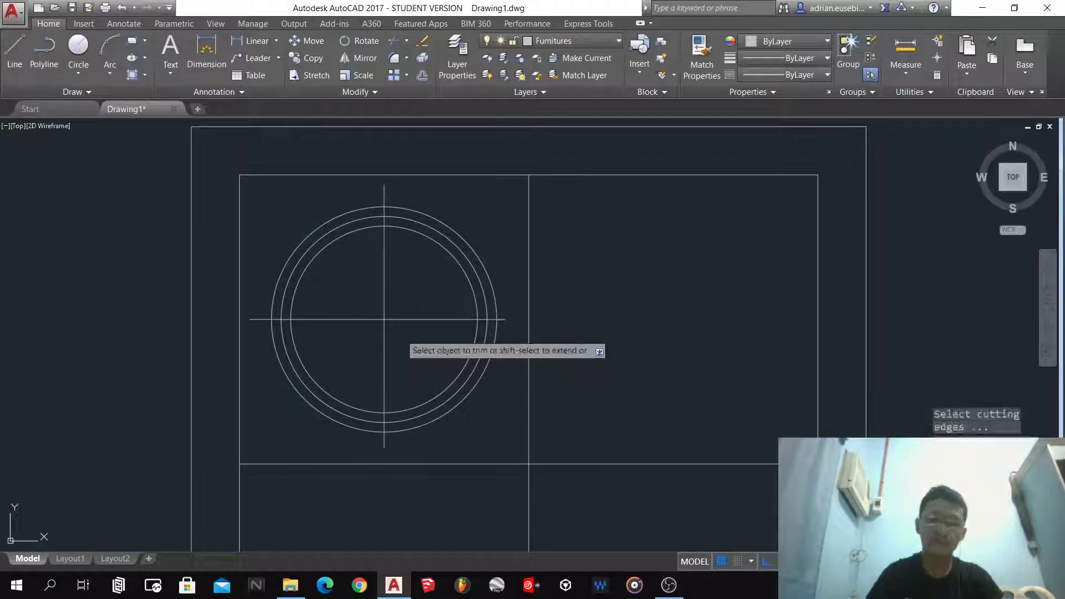
pyautogui.click(399, 361)
pyautogui.click(342, 235)
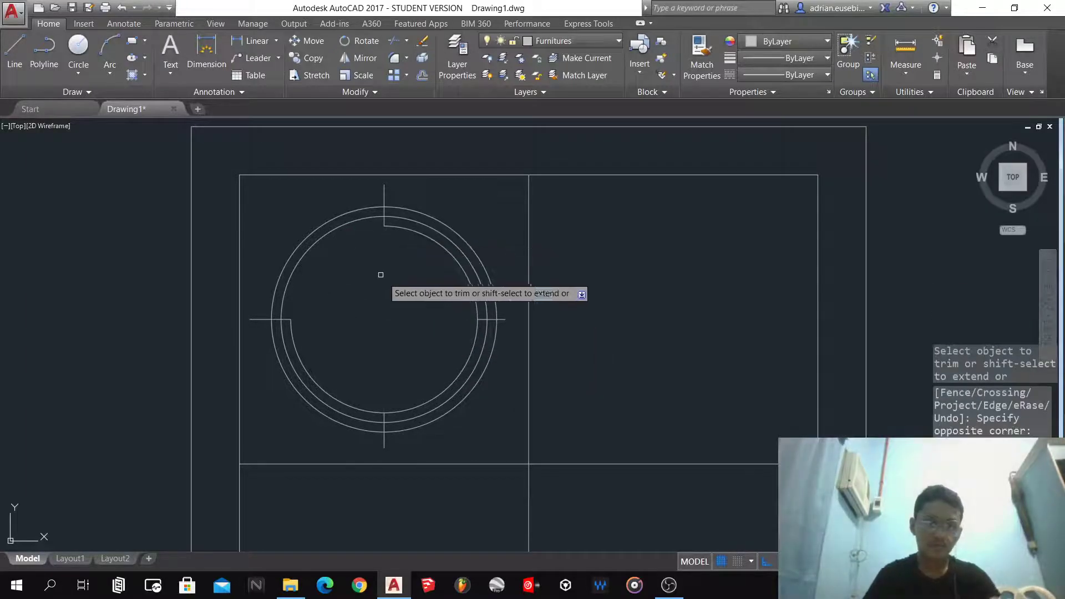
pyautogui.hotkey('ctrl', 'z')
# - Trim the four cross-line ends that project beyond the outermost circle in the upper-left quadrant
pyautogui.click(394, 190)
pyautogui.click(392, 187)
pyautogui.click(382, 189)
pyautogui.click(400, 191)
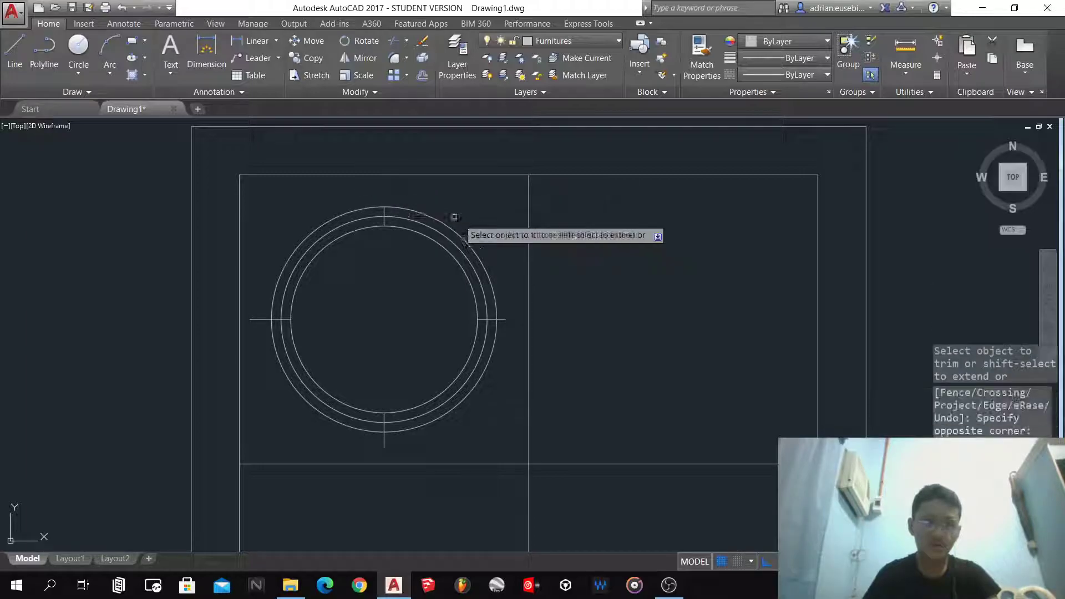
pyautogui.click(503, 319)
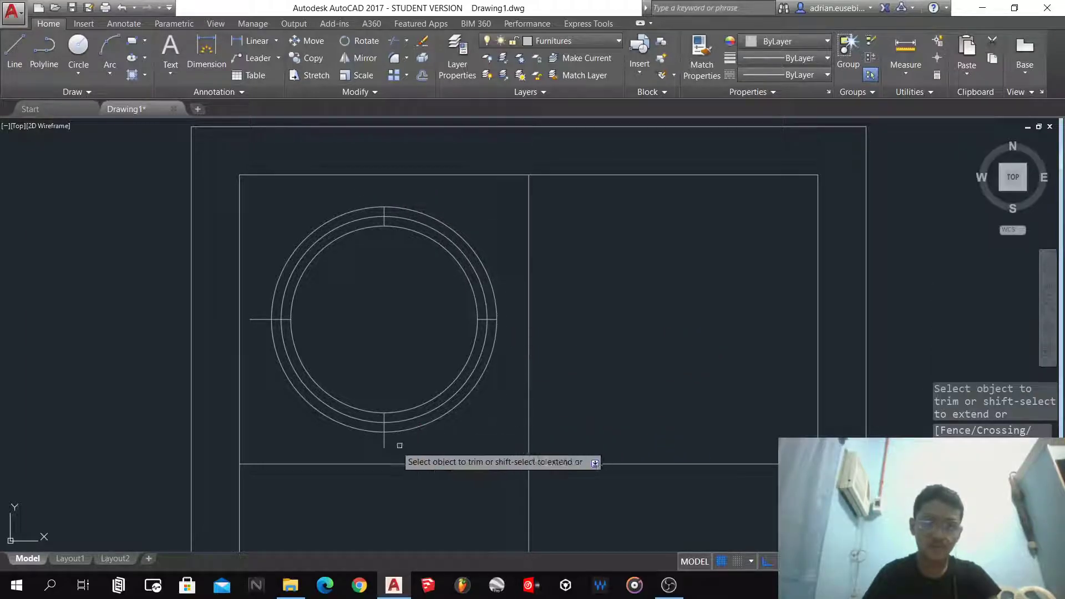
pyautogui.click(388, 445)
pyautogui.click(371, 439)
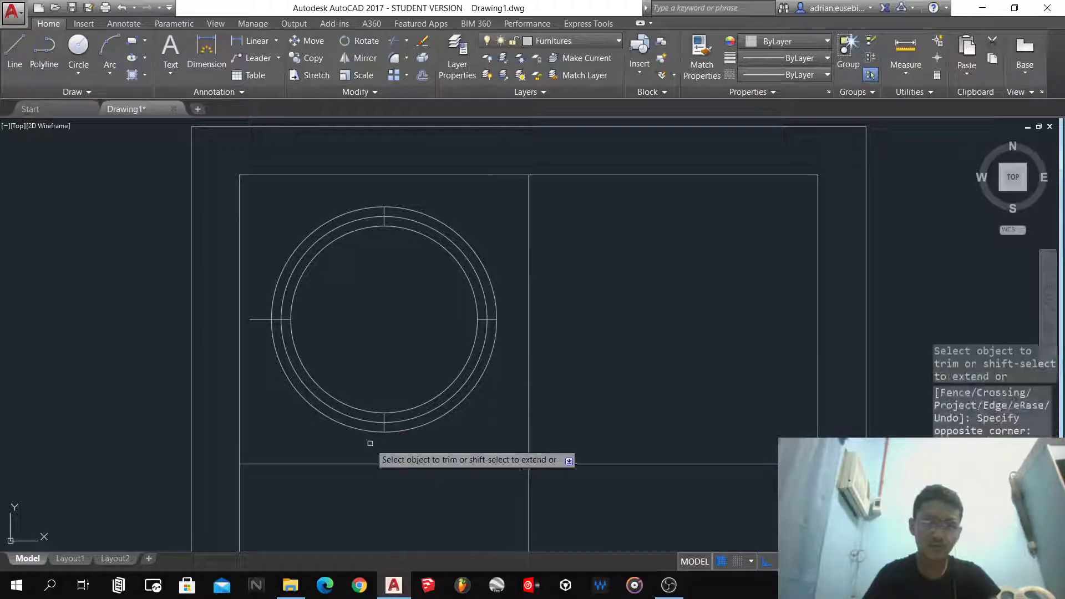
pyautogui.click(256, 320)
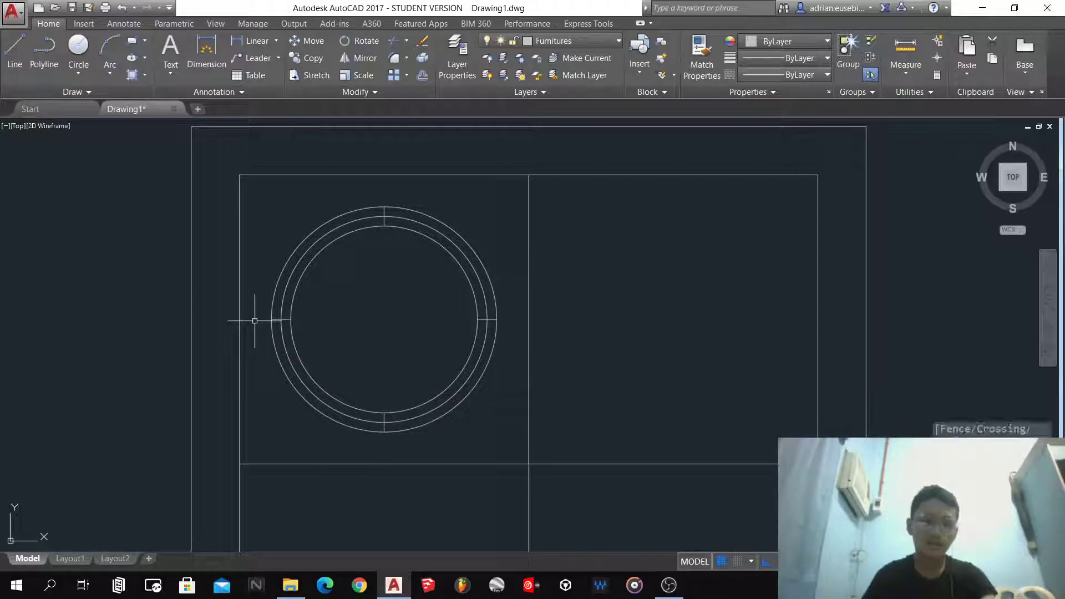
pyautogui.press('Escape')
# - Delete the outermost and innermost circles, keeping the middle circle and its four ticks
pyautogui.click(273, 345)
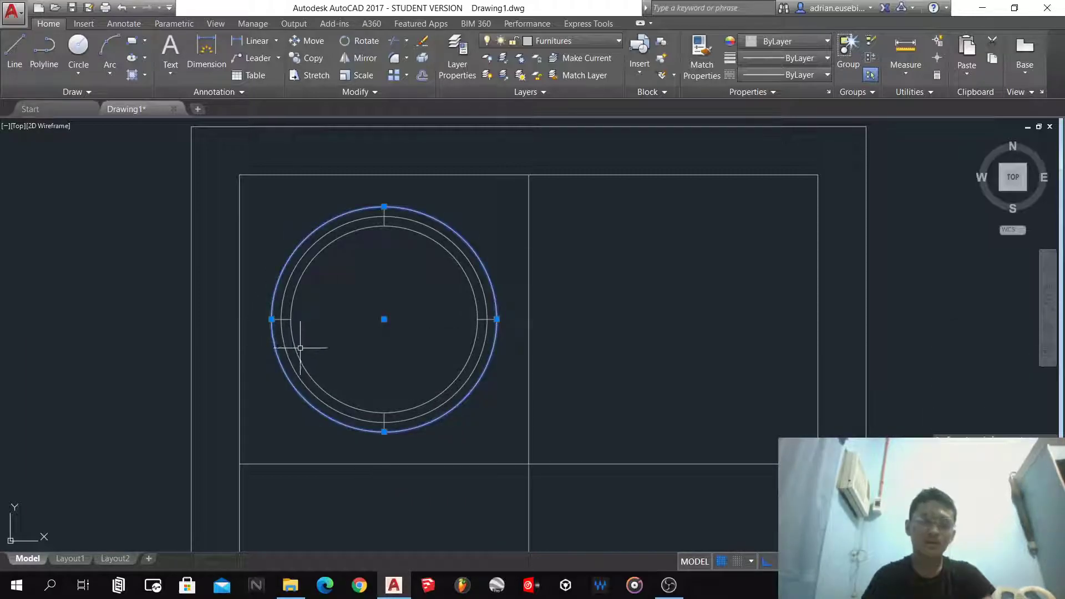
pyautogui.click(298, 348)
pyautogui.press('Delete')
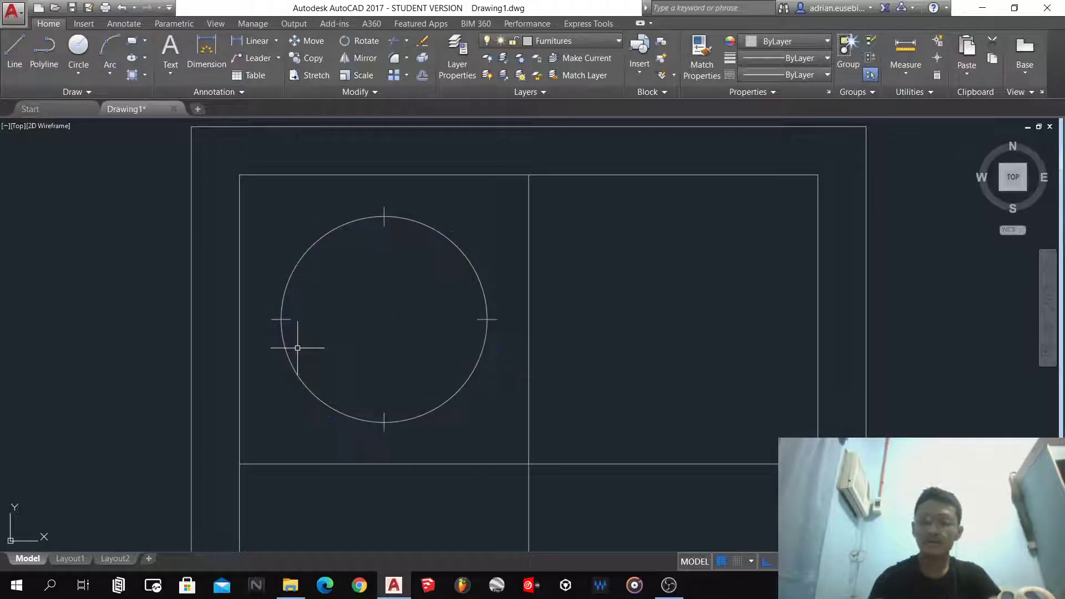
# - Mirror the burner circle and its ticks across the vertical divider into the upper-right quadrant, keeping the original
pyautogui.scroll(-5, 315, 283)
pyautogui.scroll(2, 336, 269)
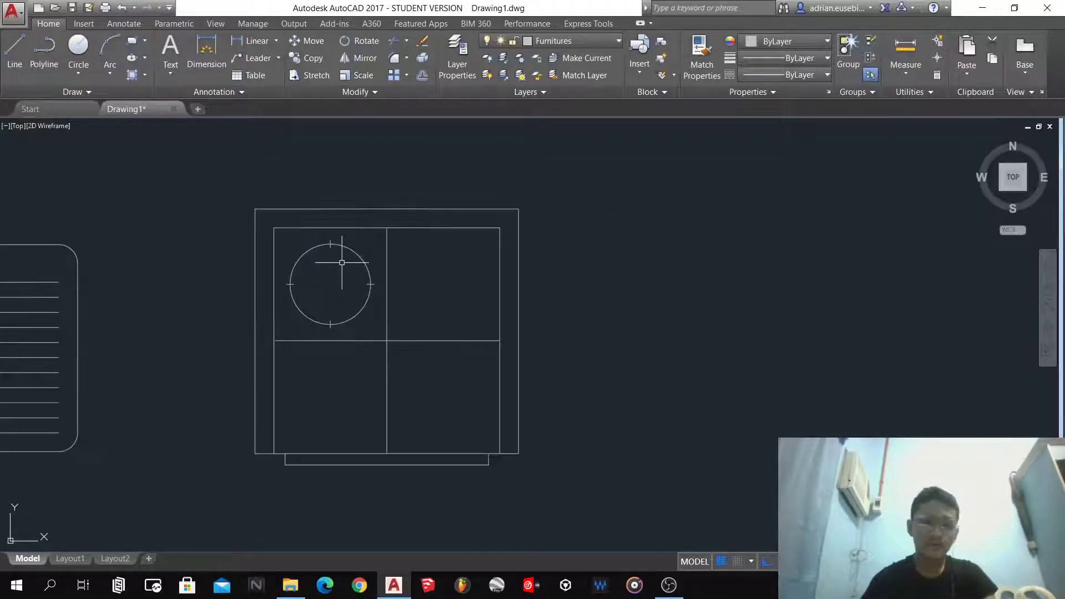
pyautogui.click(379, 329)
pyautogui.click(283, 240)
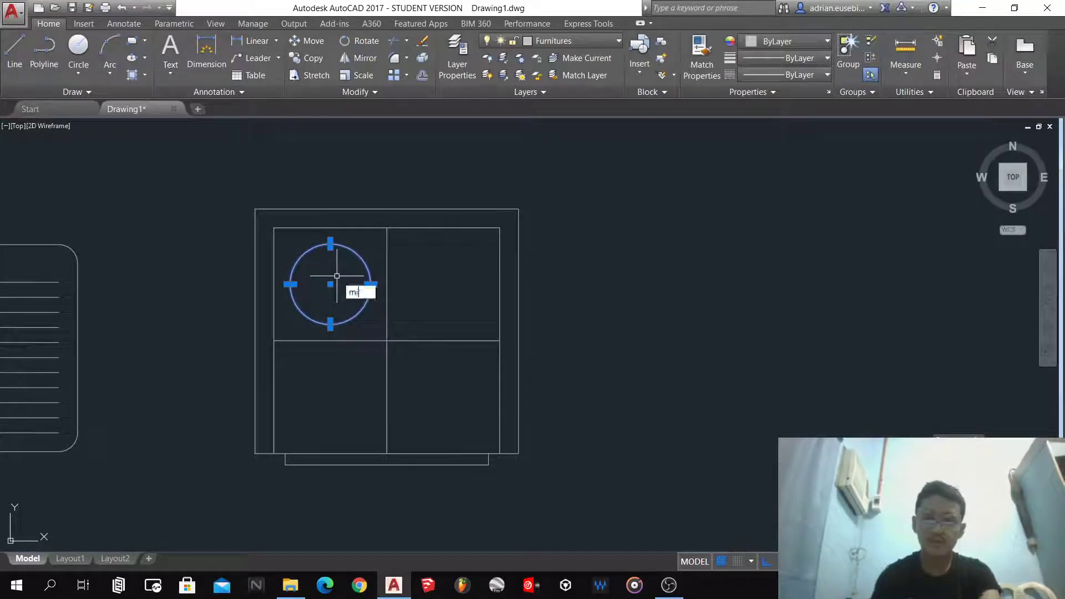
pyautogui.press('Return')
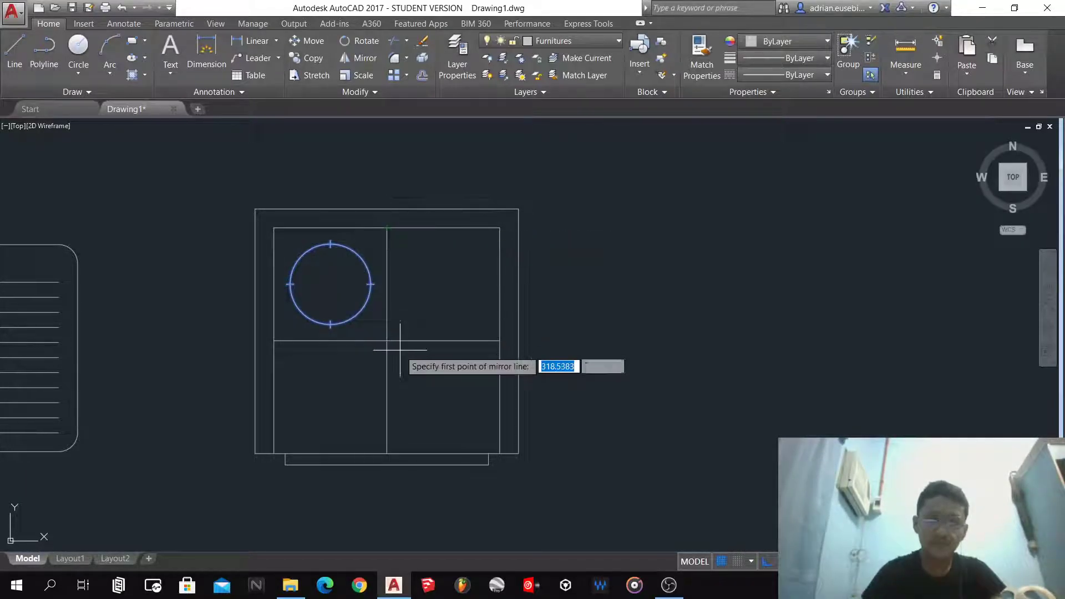
pyautogui.click(387, 341)
pyautogui.click(386, 233)
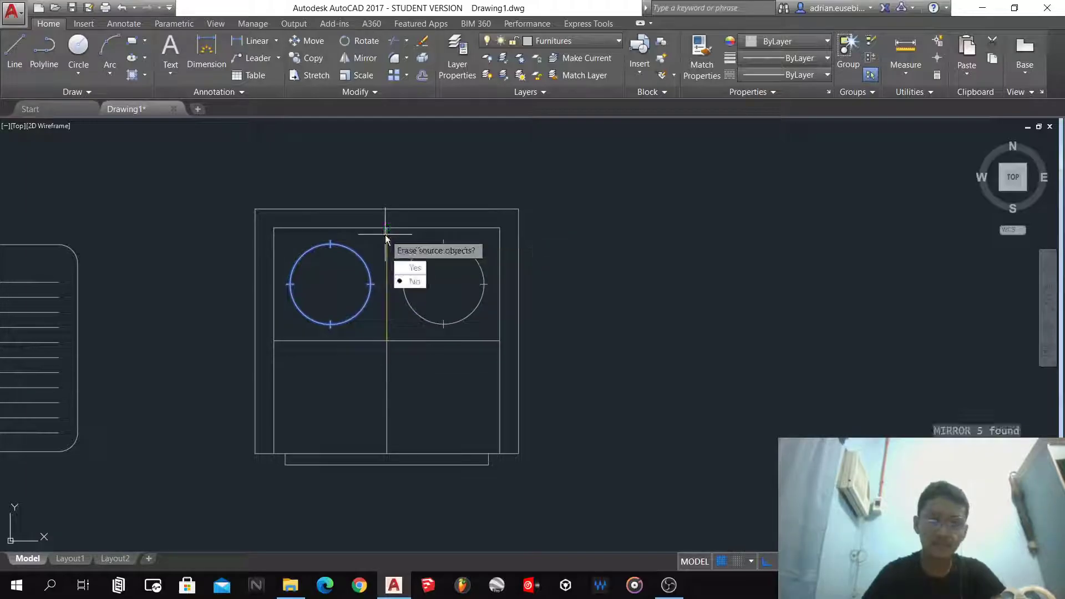
pyautogui.press('Return')
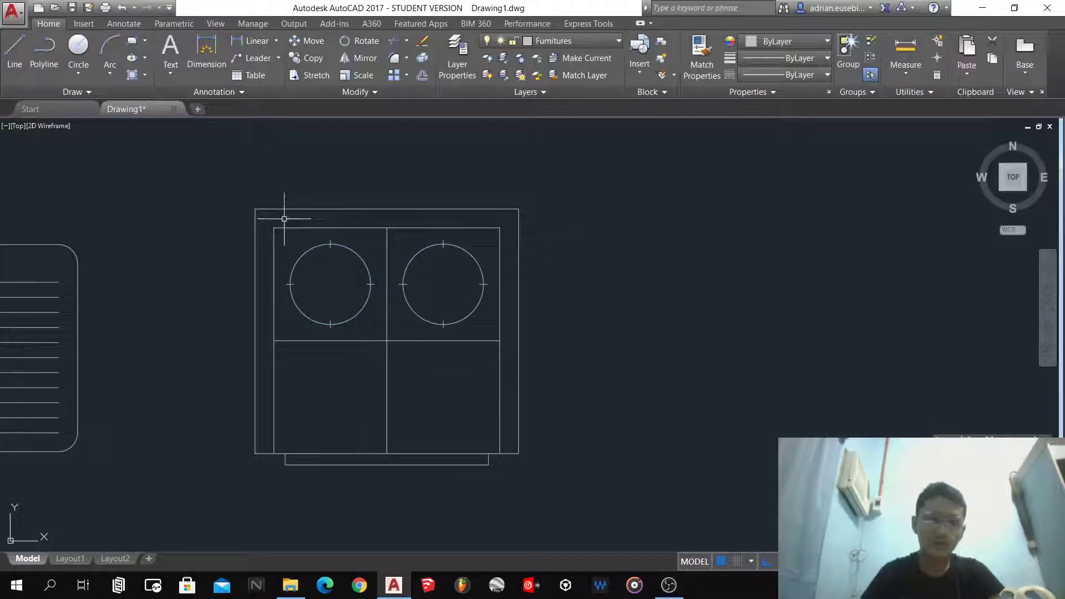
# - Mirror the two upper burners across the horizontal divider into the lower quadrants, keeping the originals
pyautogui.click(285, 219)
pyautogui.click(502, 387)
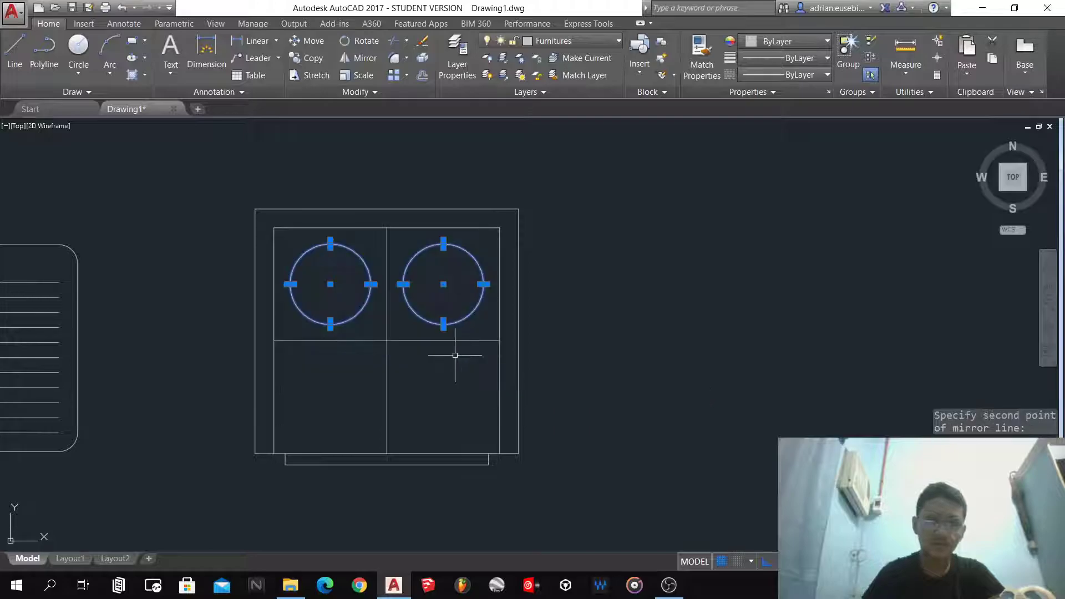
pyautogui.press('Return')
pyautogui.click(500, 340)
pyautogui.click(274, 341)
pyautogui.press('Return')
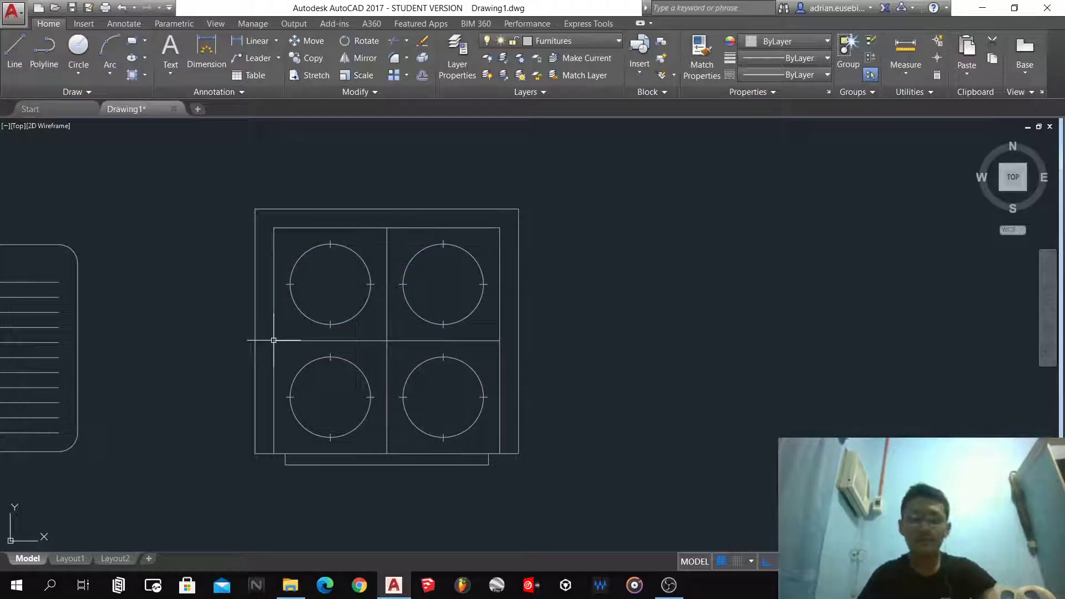
# - Delete the vertical and horizontal divider lines between the four burners
pyautogui.scroll(-2, 274, 340)
pyautogui.scroll(2, 344, 337)
pyautogui.click(355, 346)
pyautogui.click(331, 334)
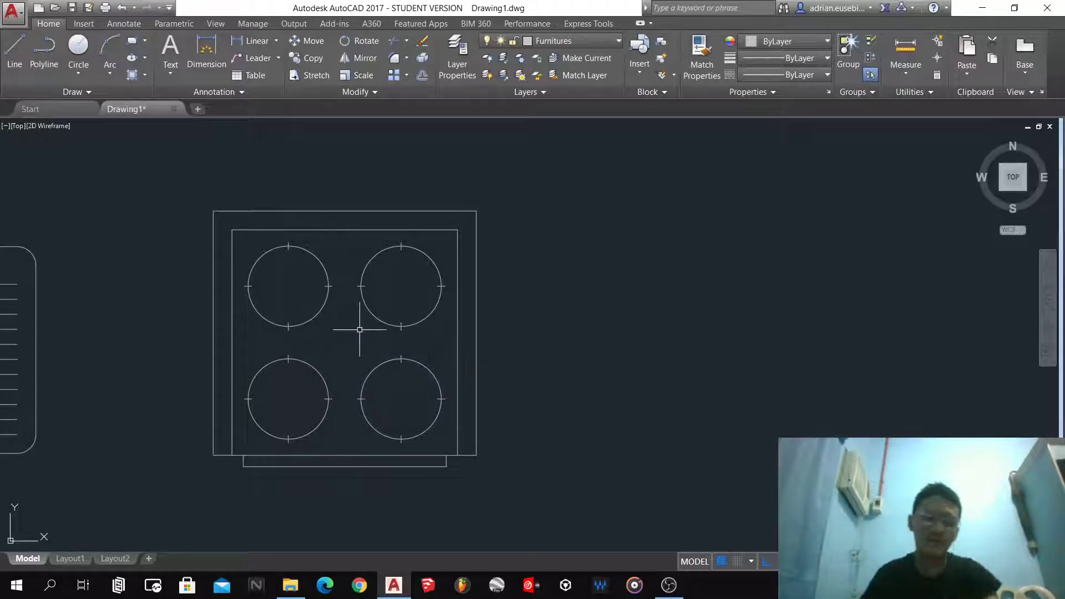
# - Group the whole stove symbol and check that it selects as one object
pyautogui.click(193, 186)
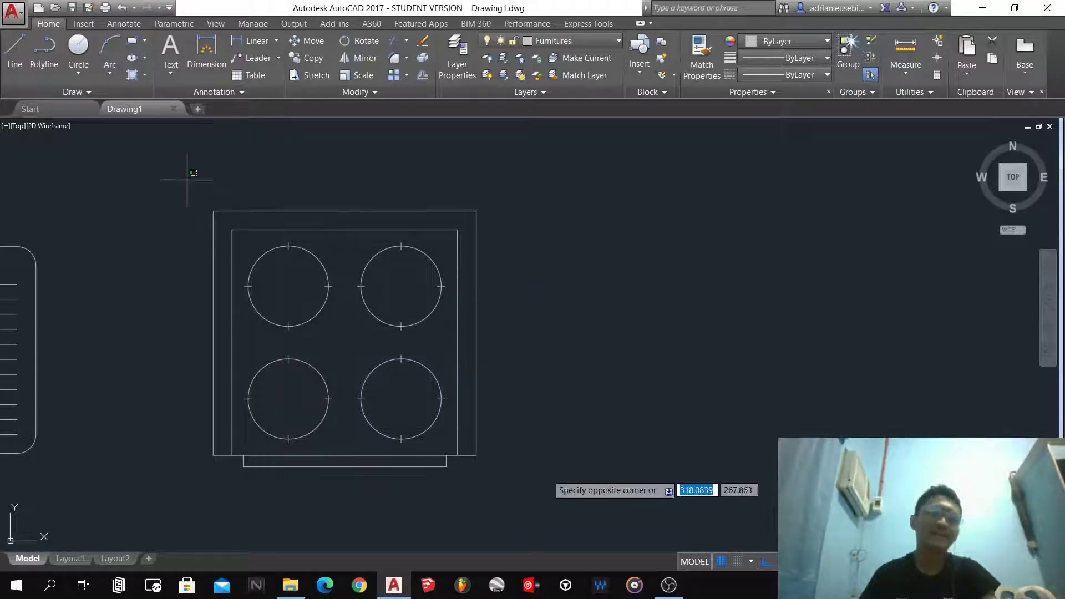
pyautogui.click(554, 514)
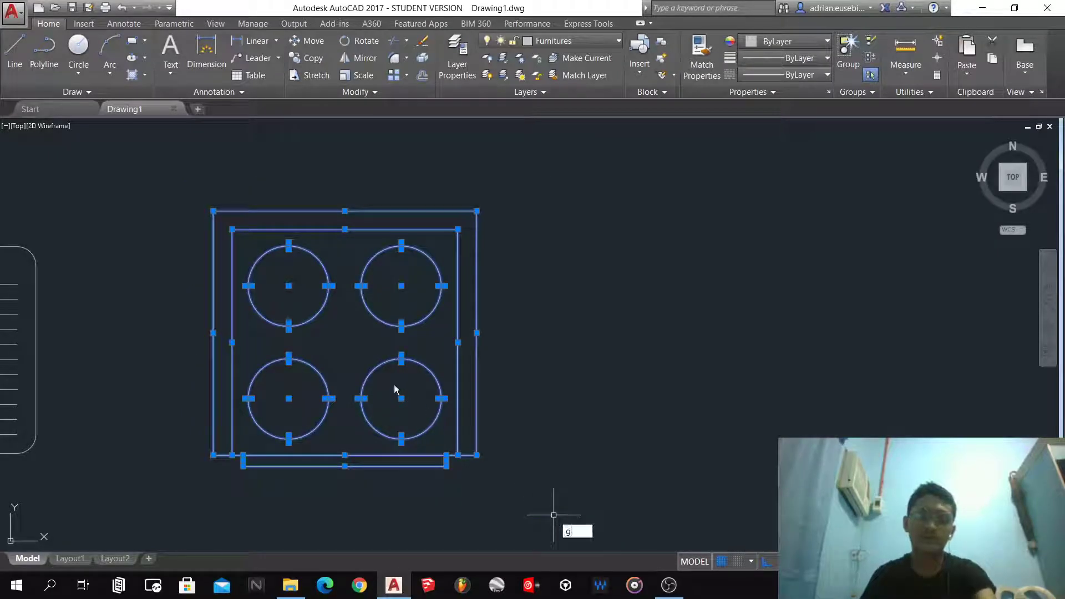
pyautogui.press('Return')
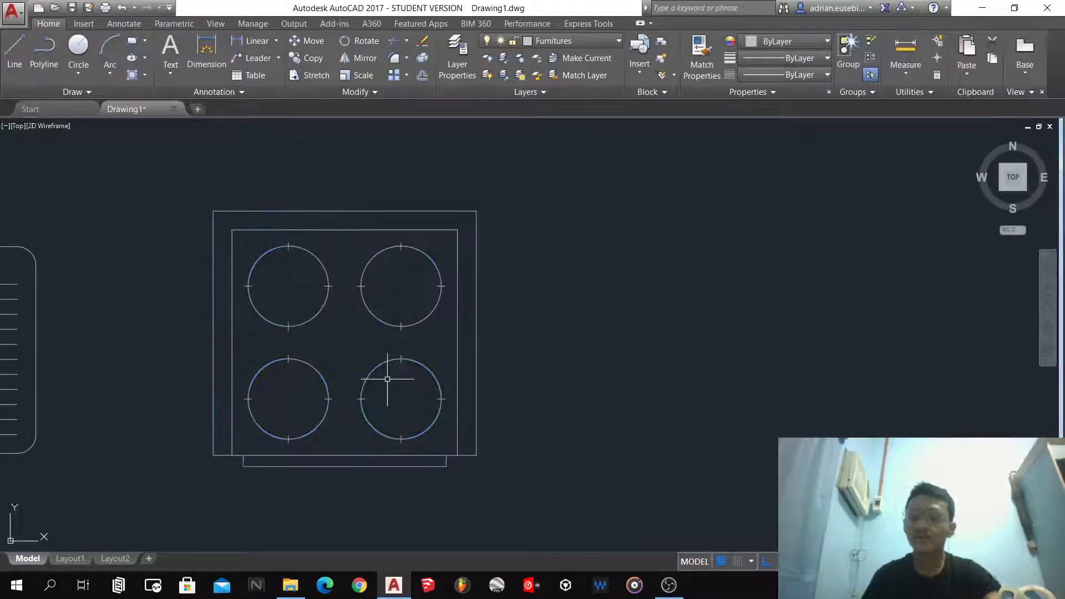
pyautogui.click(365, 382)
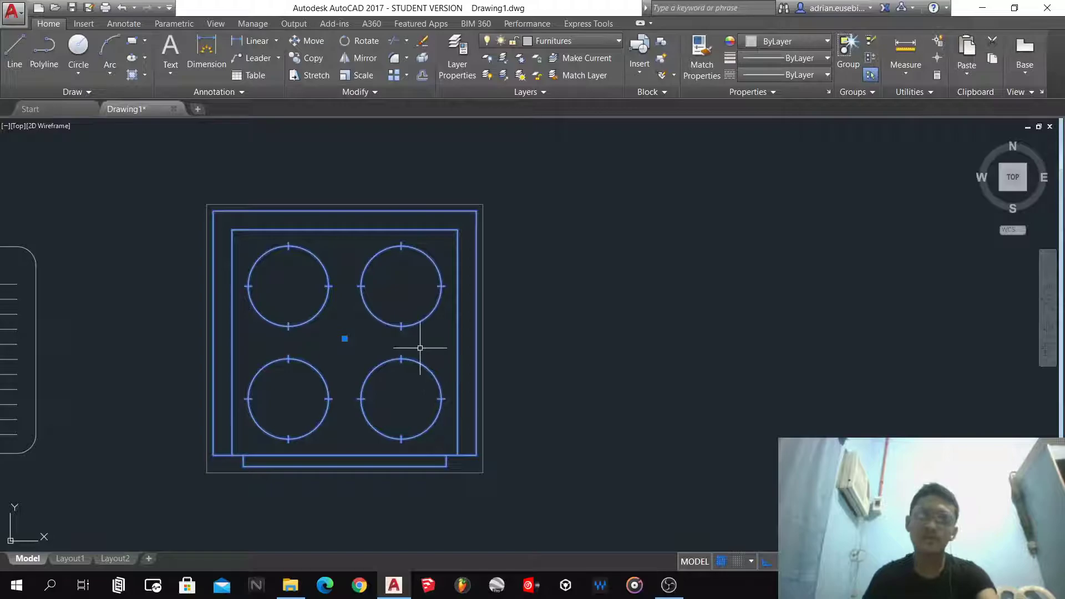
pyautogui.press('Escape')
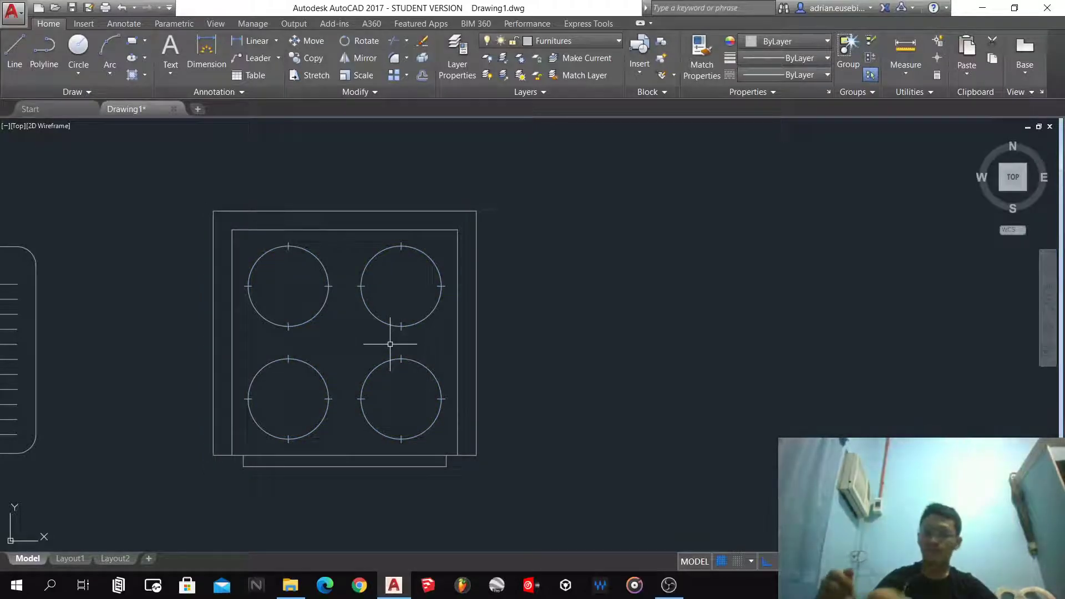
# - Draw a rectangle 0.6 wide and 0.64 high in the empty space to the right of the stove
pyautogui.scroll(-4, 390, 344)
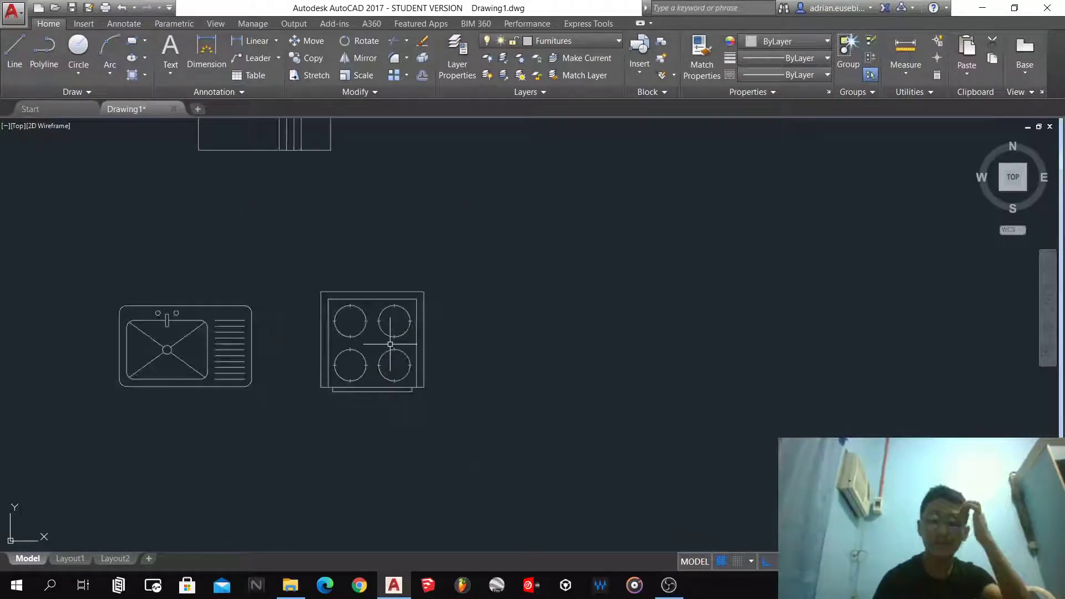
pyautogui.scroll(-3, 460, 327)
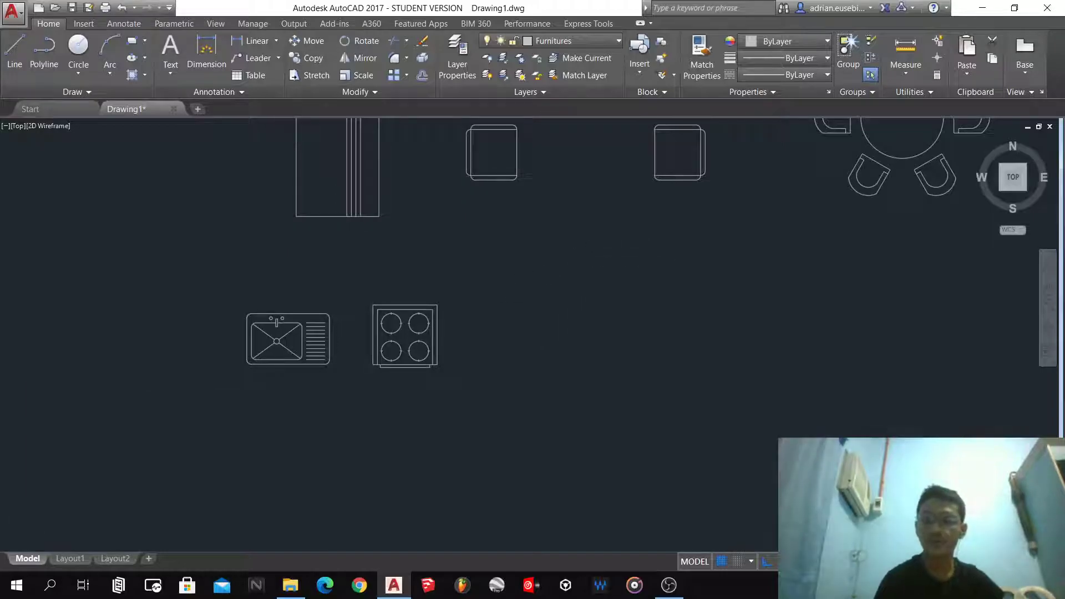
pyautogui.scroll(2, 592, 313)
pyautogui.write('rec')
pyautogui.press('Return')
pyautogui.click(415, 416)
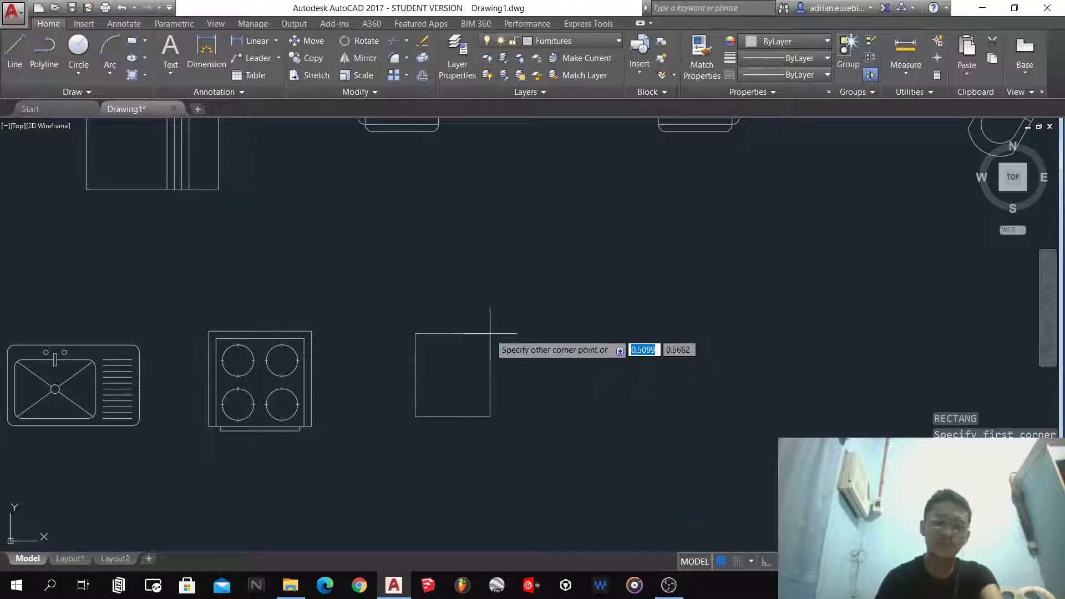
pyautogui.write('.6')
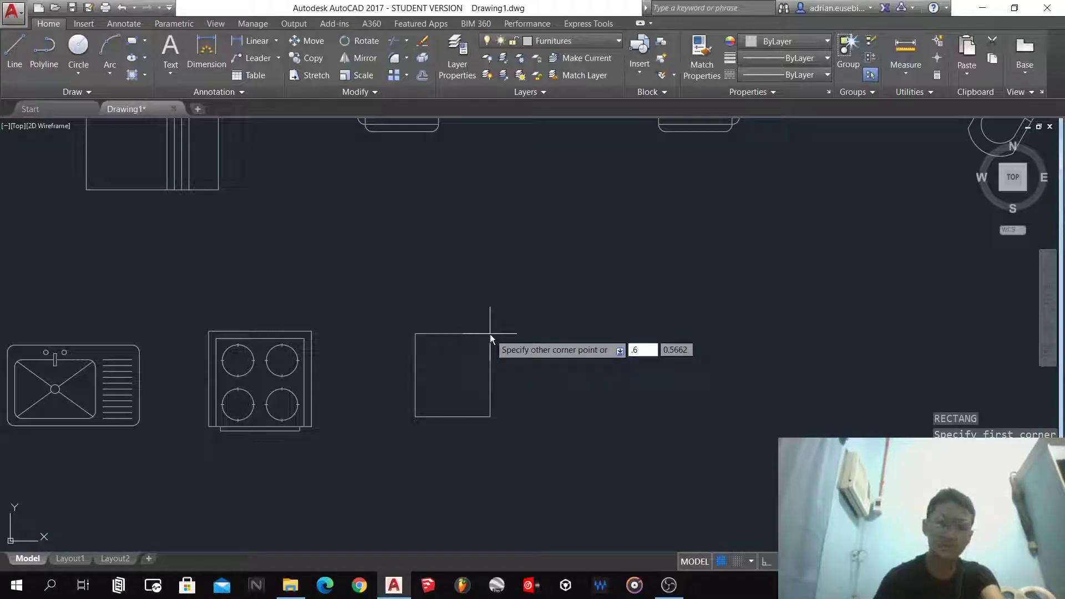
pyautogui.press('Tab')
pyautogui.write('.64')
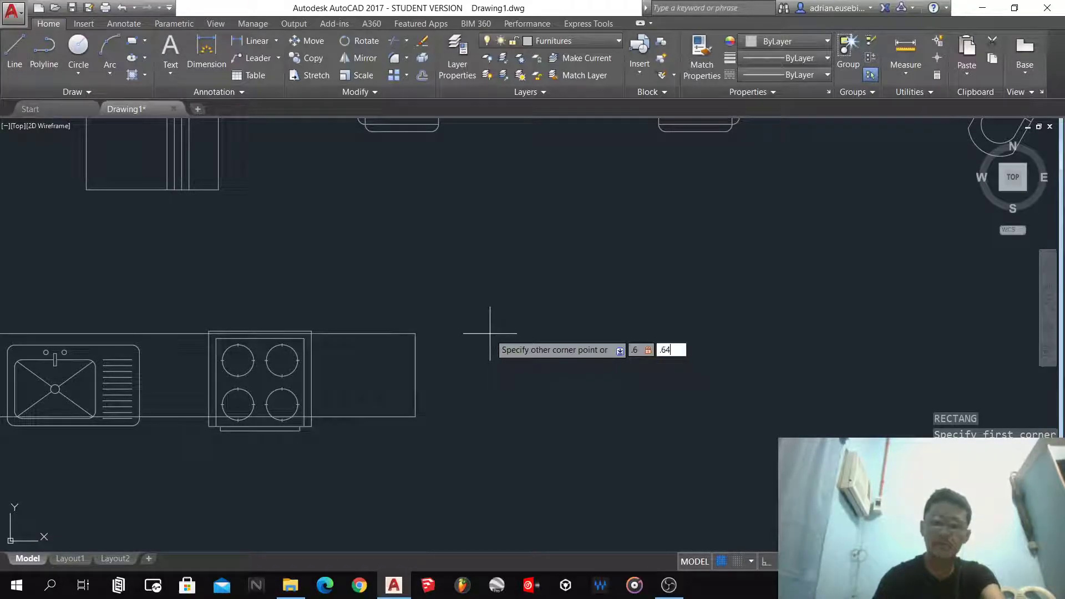
pyautogui.press('Return')
# - Explode the new rectangle and offset its bottom edge inward by 0.04
pyautogui.click(449, 355)
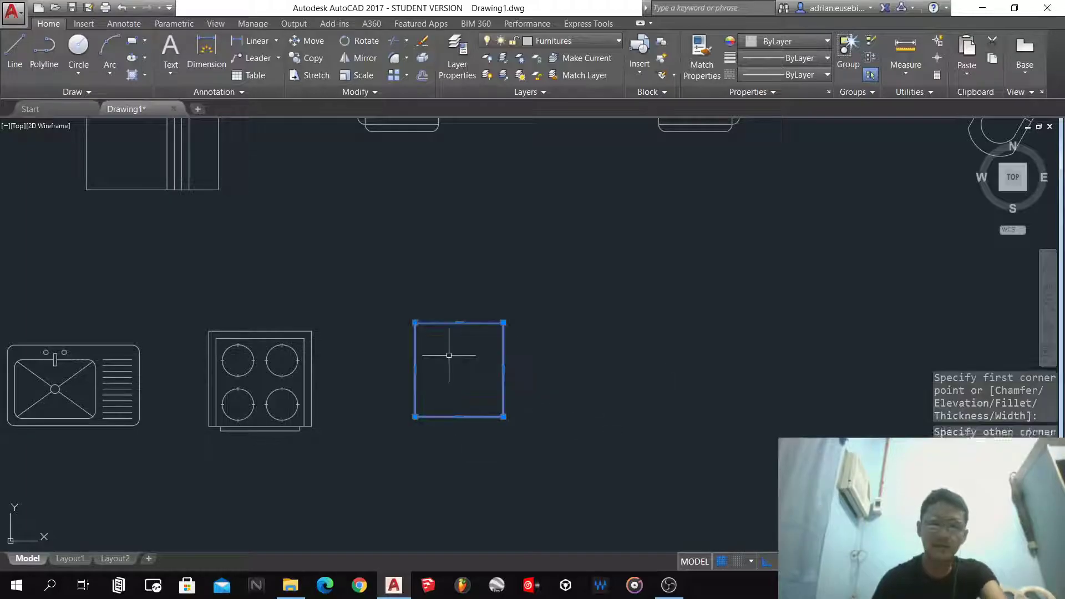
pyautogui.press('Return')
pyautogui.scroll(2, 446, 411)
pyautogui.click(485, 466)
pyautogui.click(434, 360)
pyautogui.write('o')
pyautogui.press('Return')
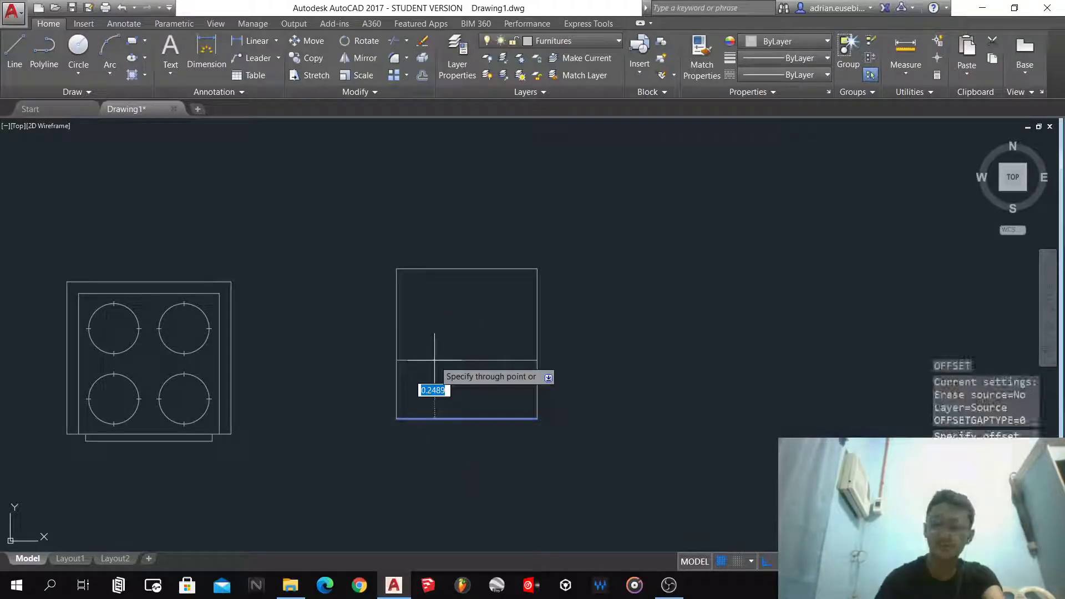
pyautogui.write('.04')
pyautogui.press('Return')
pyautogui.press('Return')
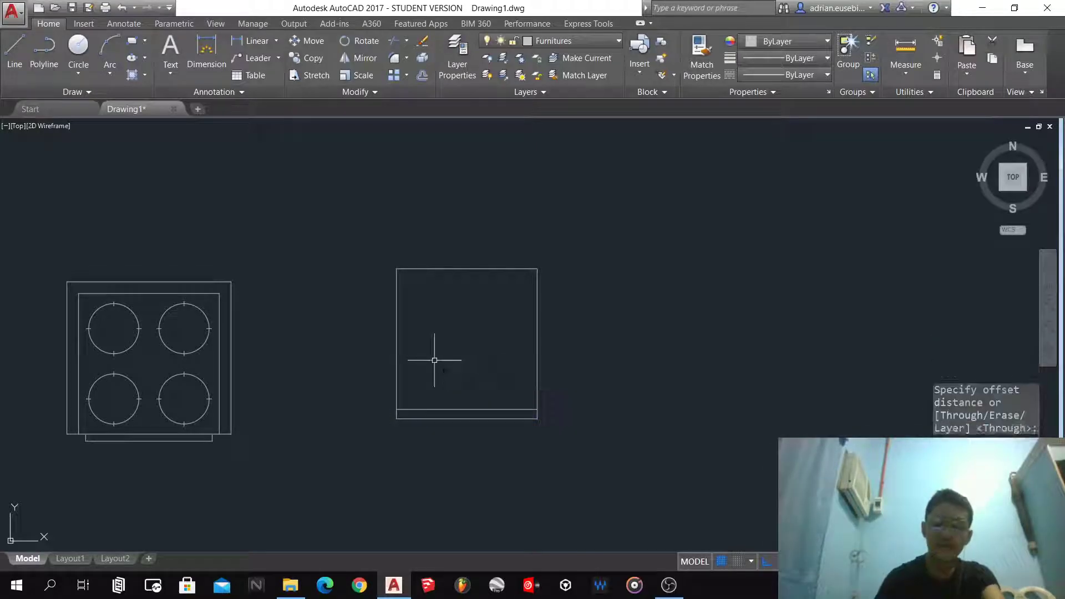
# - Group the exploded rectangle's edges together with the offset line
pyautogui.click(584, 483)
pyautogui.click(352, 213)
pyautogui.write('g')
pyautogui.press('Return')
pyautogui.scroll(-2, 352, 213)
pyautogui.scroll(-3, 448, 317)
pyautogui.scroll(1, 460, 290)
pyautogui.scroll(-1, 381, 416)
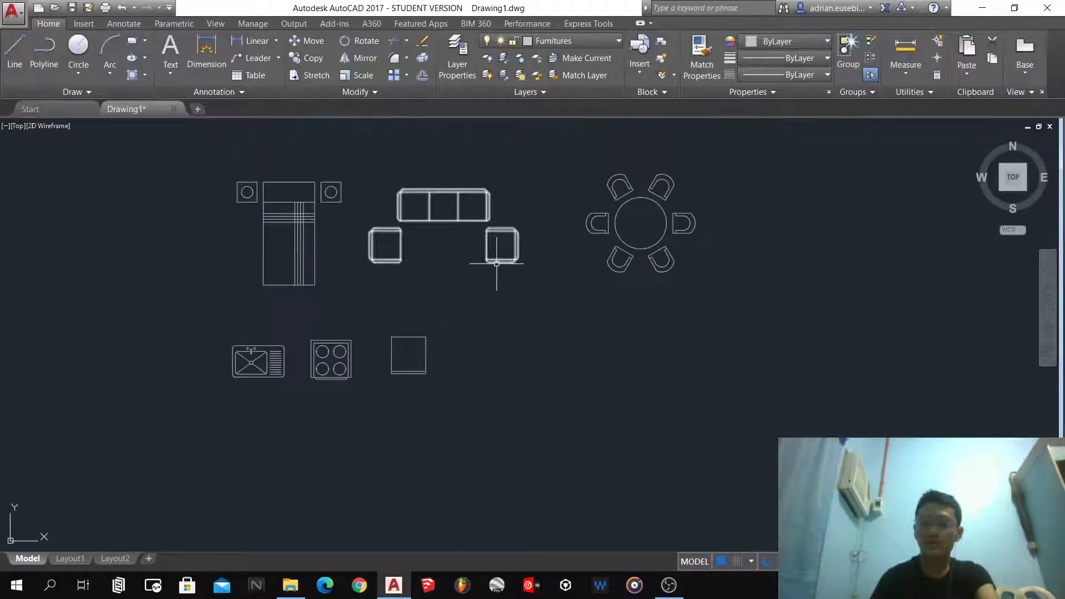
pyautogui.scroll(4, 497, 264)
pyautogui.scroll(-2, 465, 321)
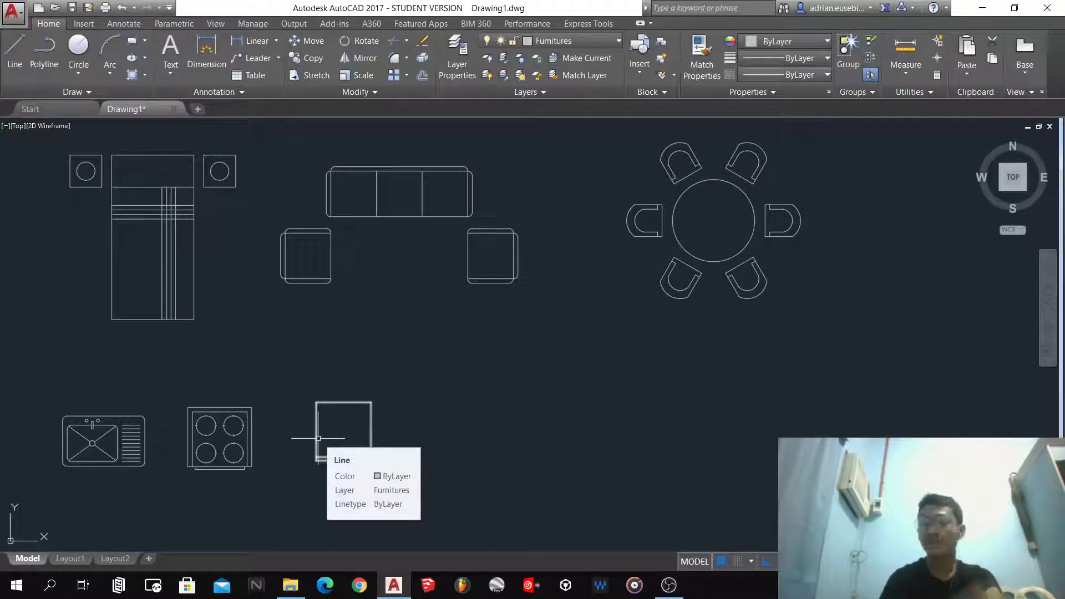
# - Draw a rectangle 0.45 wide and 0.4 high to the right of the grouped square symbol
pyautogui.scroll(2, 455, 457)
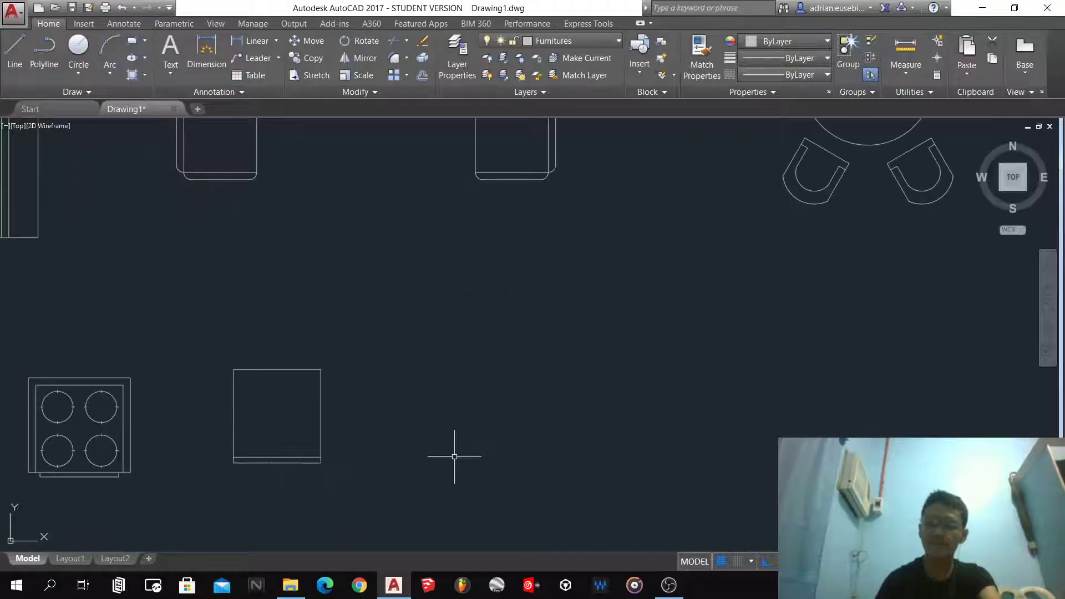
pyautogui.scroll(-2, 377, 369)
pyautogui.scroll(2, 462, 401)
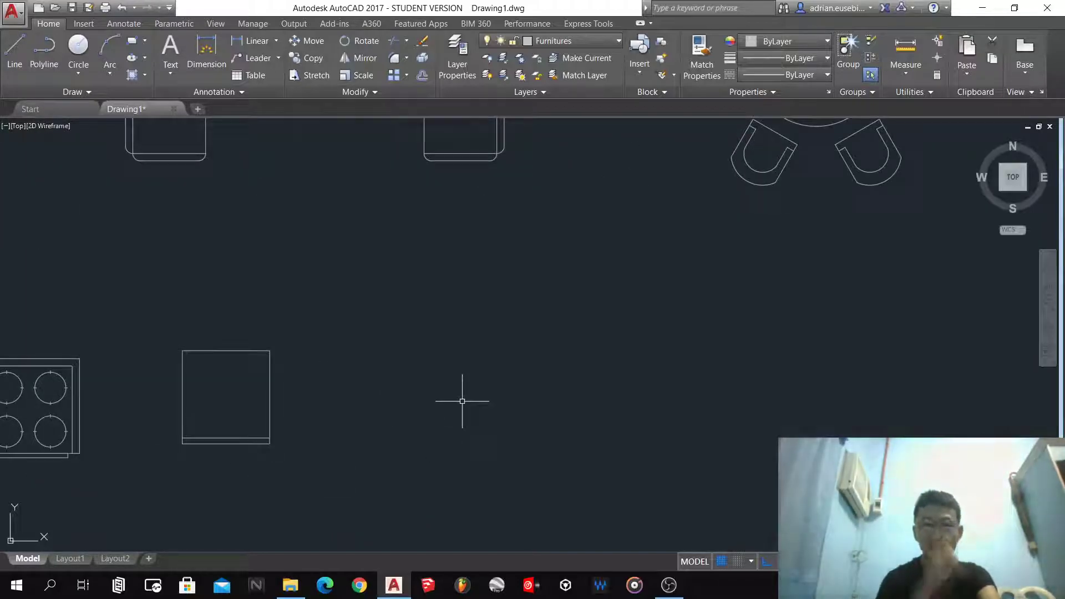
pyautogui.scroll(2, 462, 401)
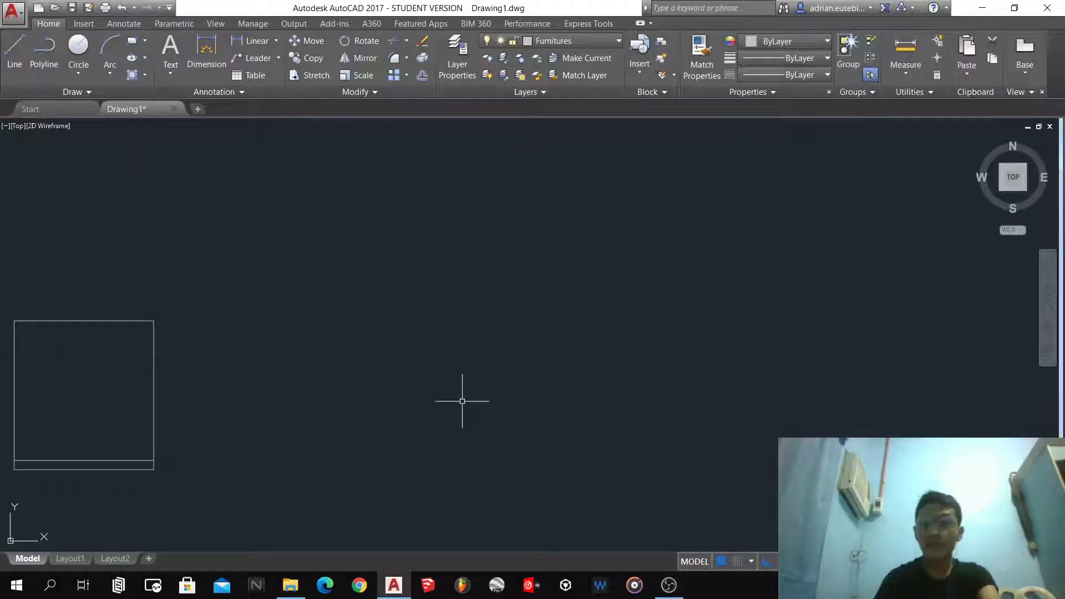
pyautogui.press('Return')
pyautogui.click(322, 450)
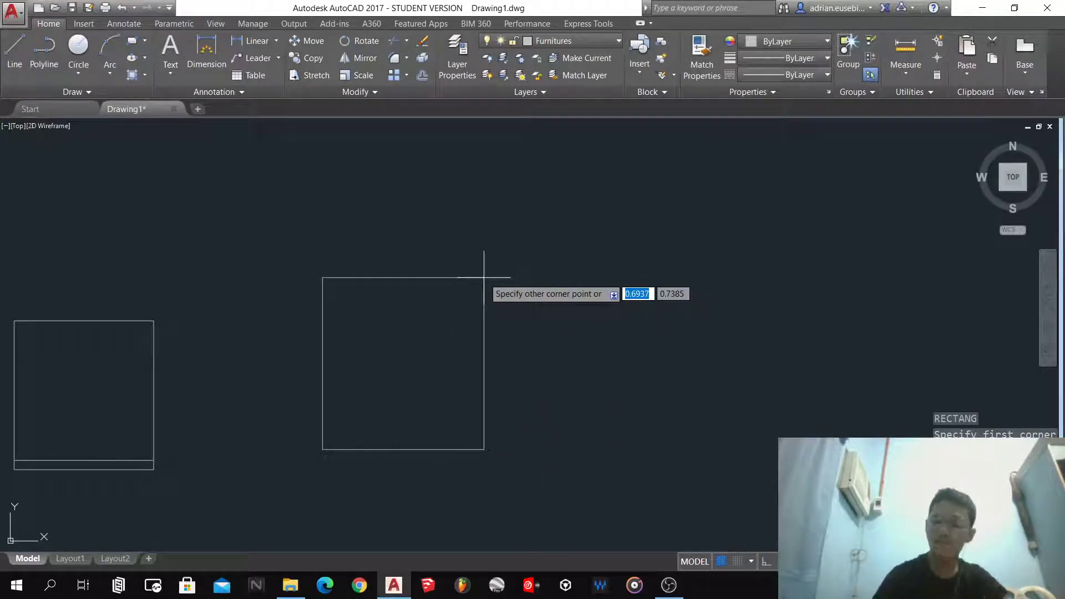
pyautogui.write('.45')
pyautogui.press('Tab')
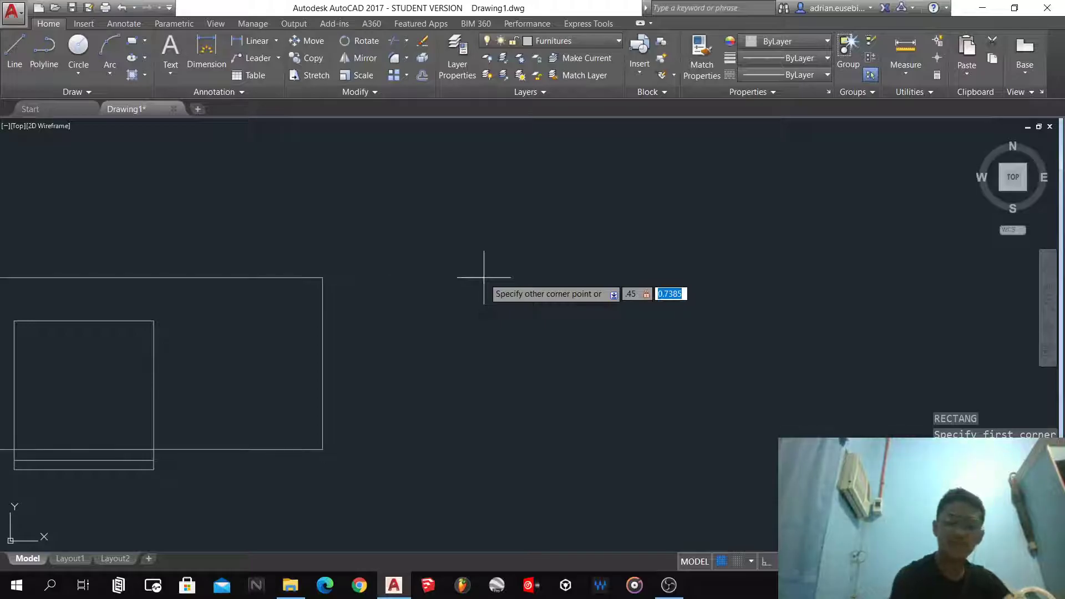
pyautogui.write('.4')
pyautogui.press('Return')
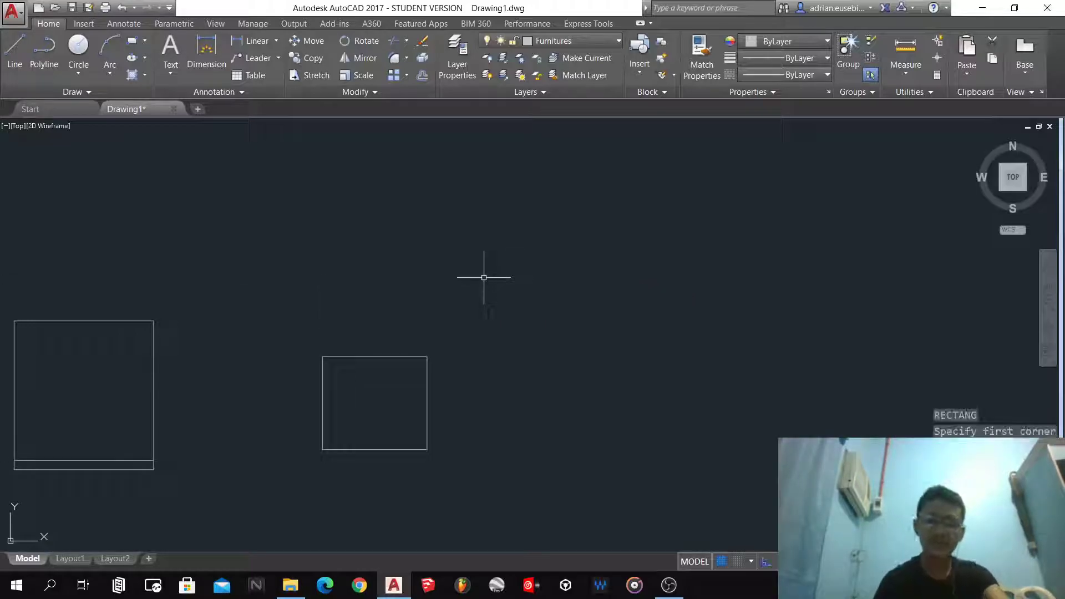
# - Explode the 0.45 by 0.4 rectangle into separate edges
pyautogui.click(455, 470)
pyautogui.click(359, 364)
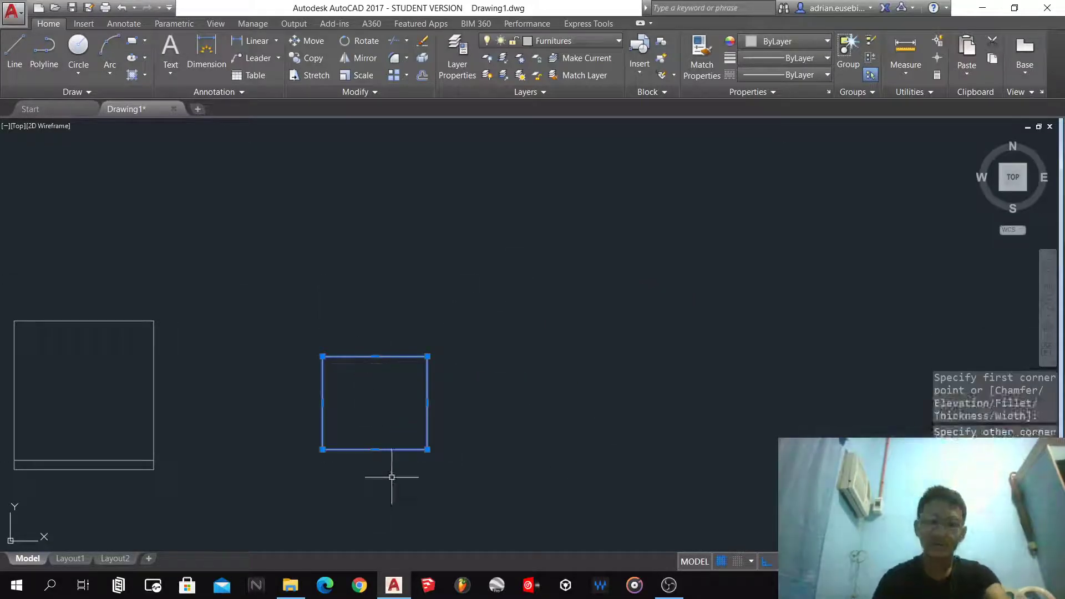
pyautogui.write('x')
pyautogui.press('Return')
# - Offset the exploded rectangle's left edge through the midpoint of its bottom edge to form a vertical centerline
pyautogui.scroll(2, 375, 449)
pyautogui.click(291, 358)
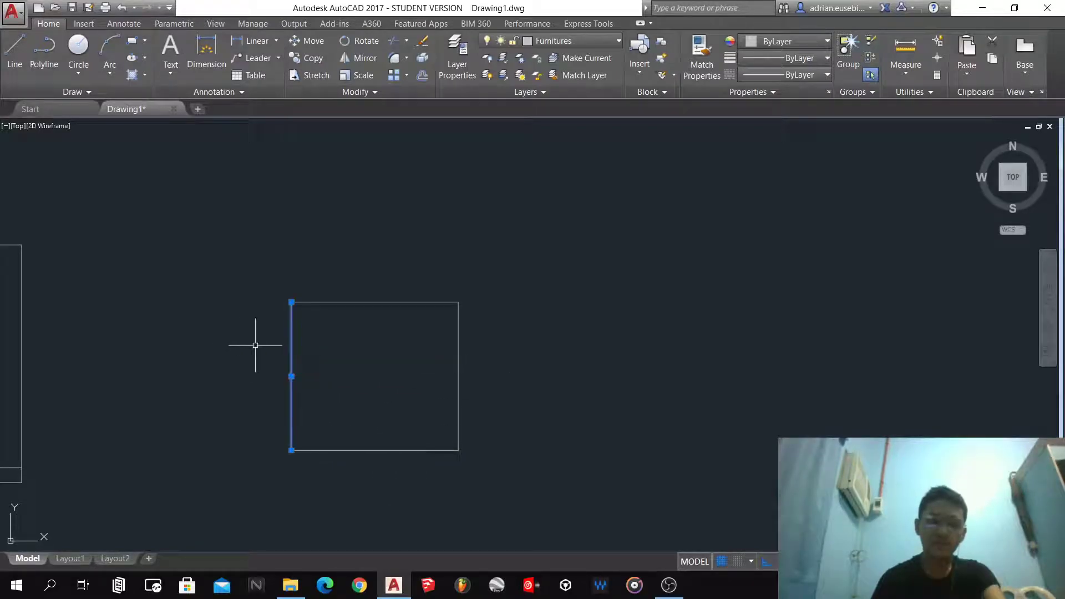
pyautogui.write('o')
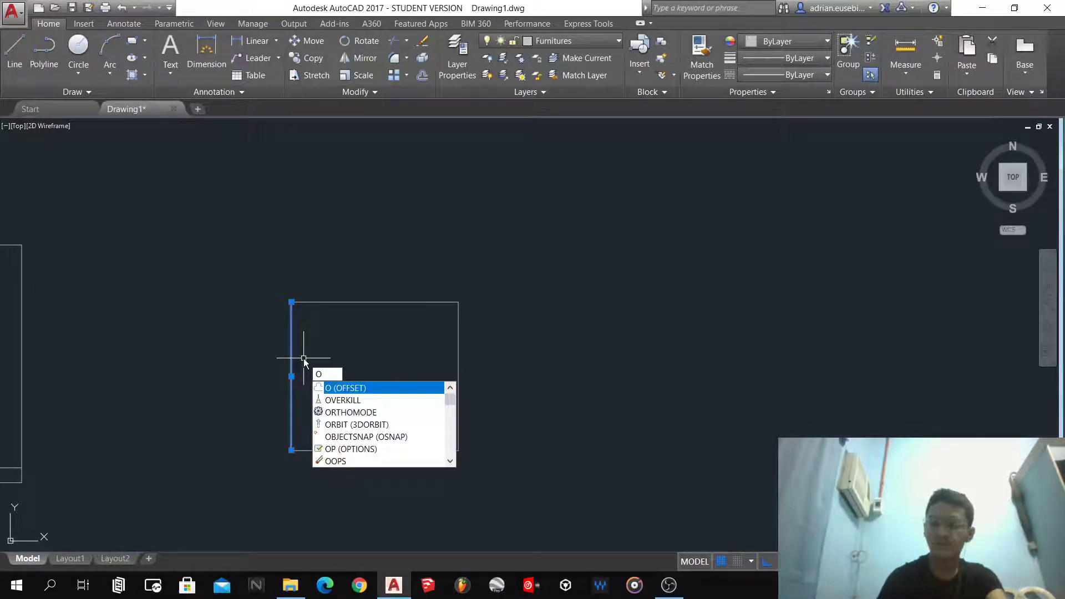
pyautogui.press('Return')
pyautogui.press('Return')
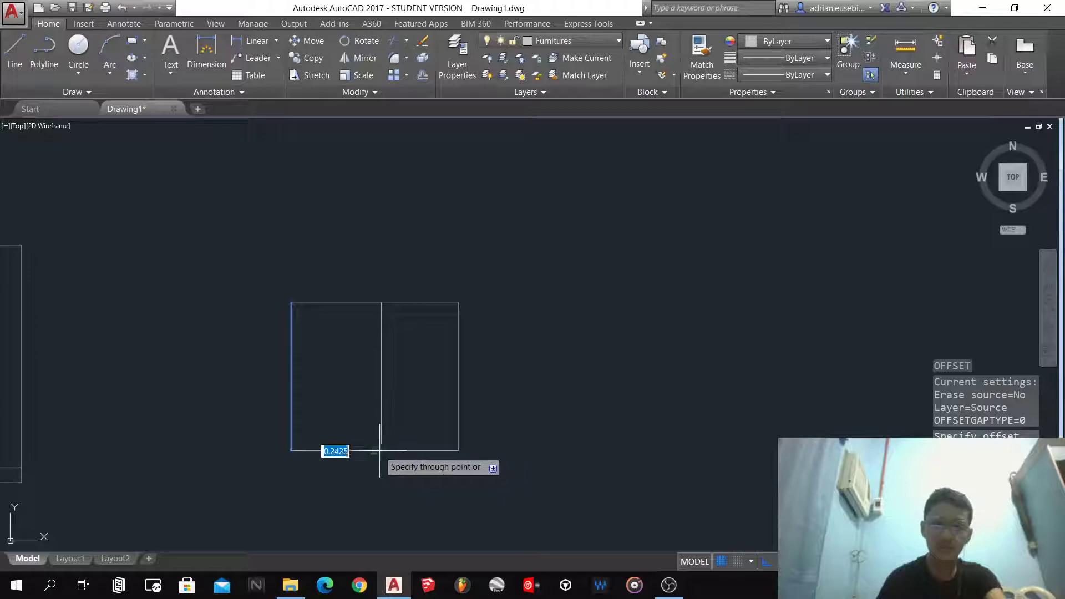
pyautogui.click(375, 451)
# - Offset a line 0.1 to the left of the vertical centerline, and offset that line 0.2 to the right
pyautogui.click(375, 425)
pyautogui.click(338, 411)
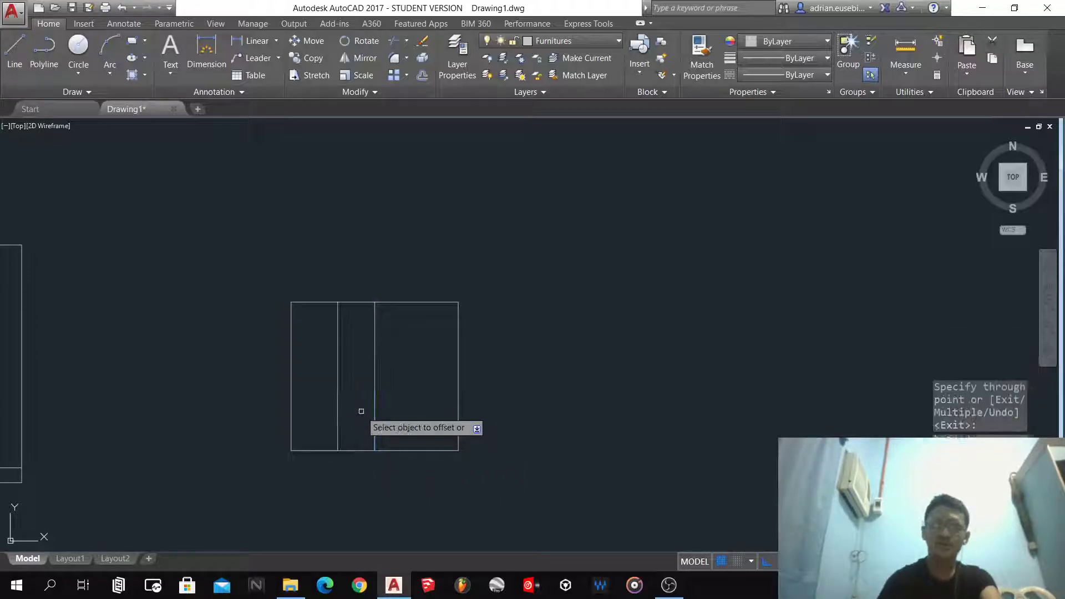
pyautogui.click(338, 391)
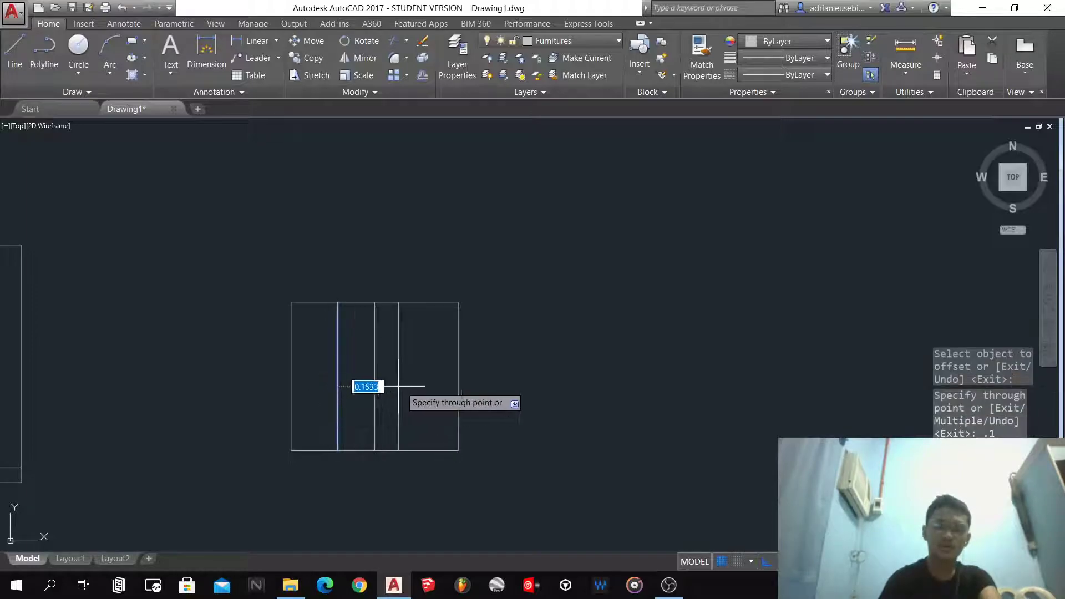
pyautogui.write('.1')
pyautogui.click(411, 387)
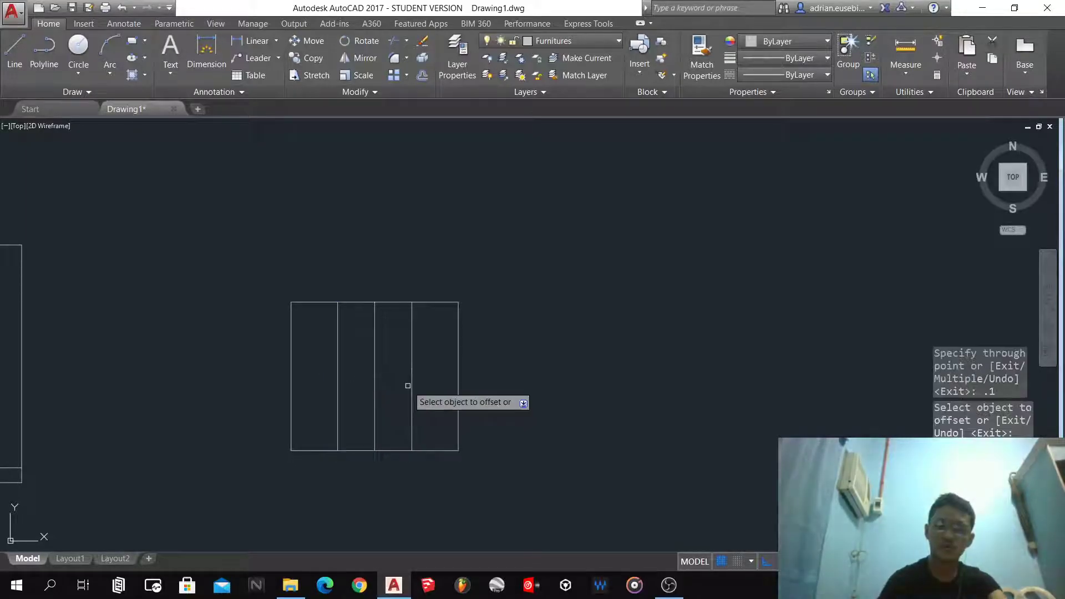
# - Offset the two lines flanking the centerline outward by 0.05 each
pyautogui.click(337, 363)
pyautogui.write('.2')
pyautogui.press('Return')
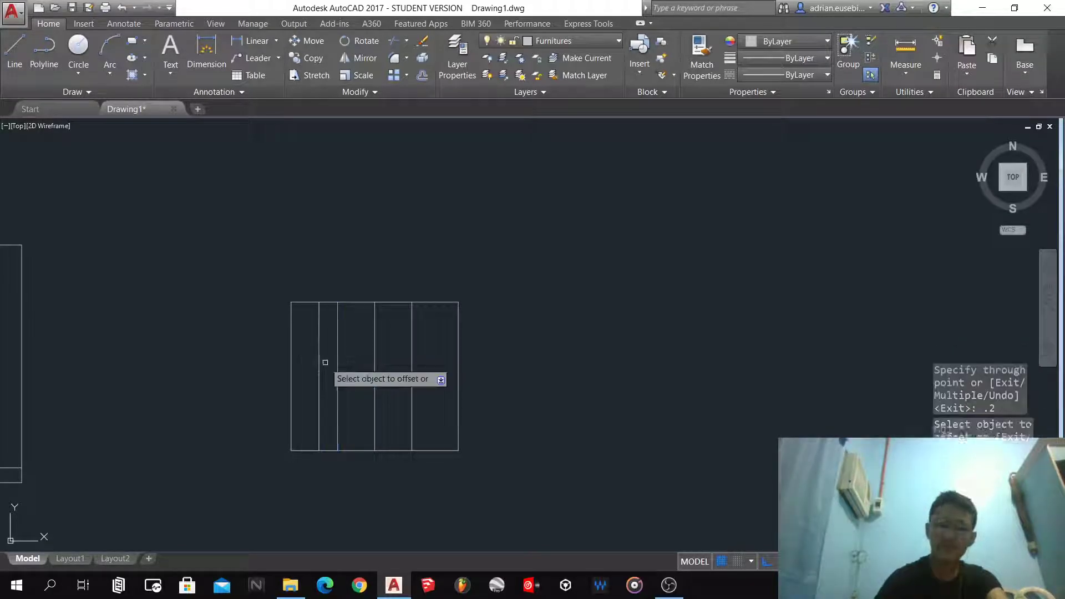
pyautogui.click(413, 354)
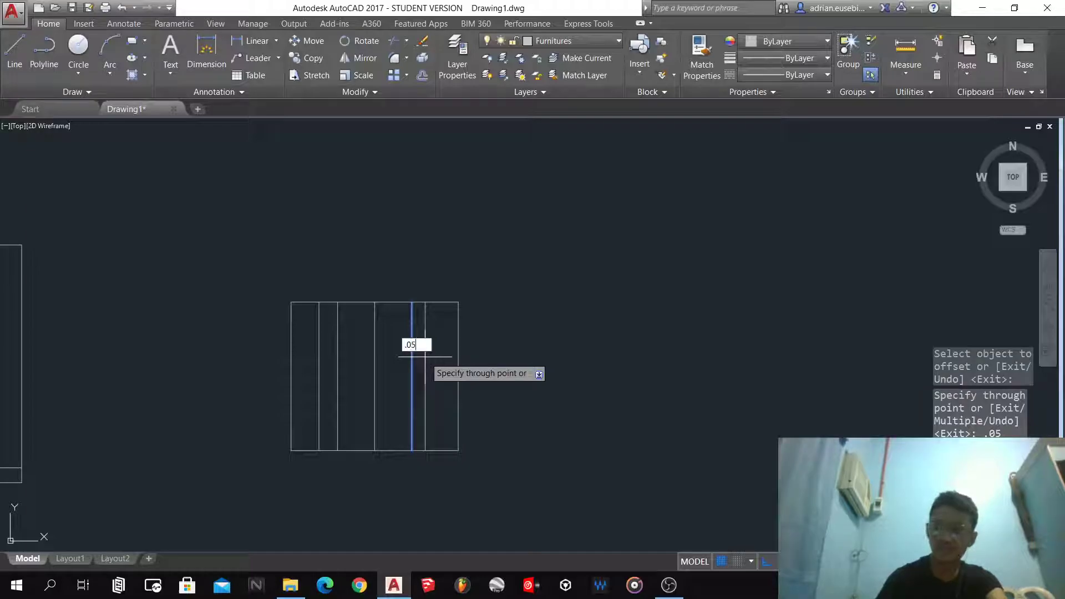
pyautogui.press('Return')
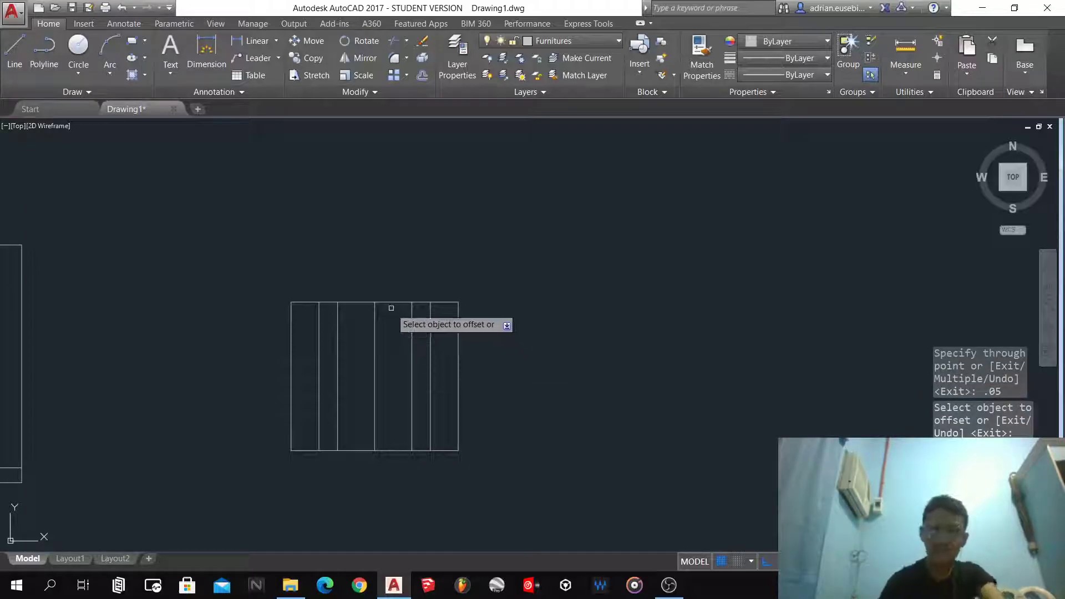
# - Offset the top edge through the left edge's midpoint and offset the resulting horizontal centerline upward by 0.15
pyautogui.click(388, 302)
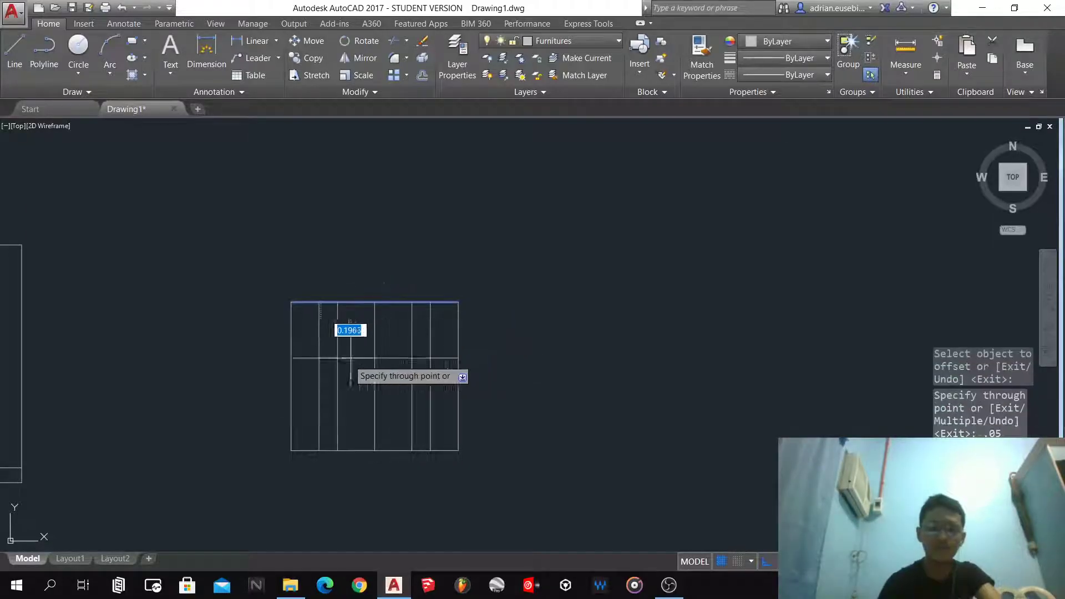
pyautogui.click(291, 377)
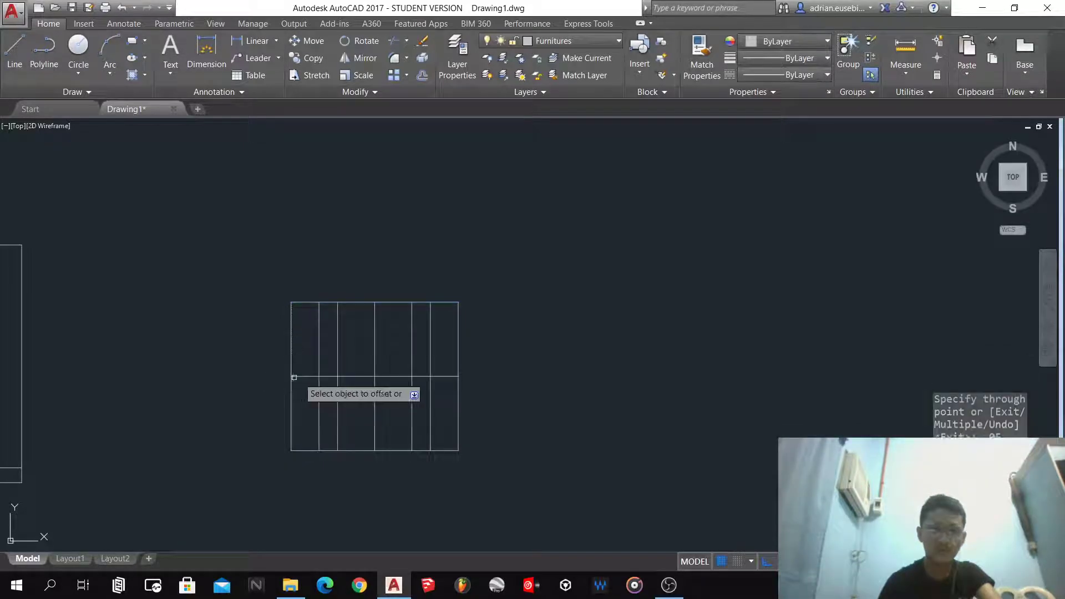
pyautogui.click(357, 376)
pyautogui.write('.2')
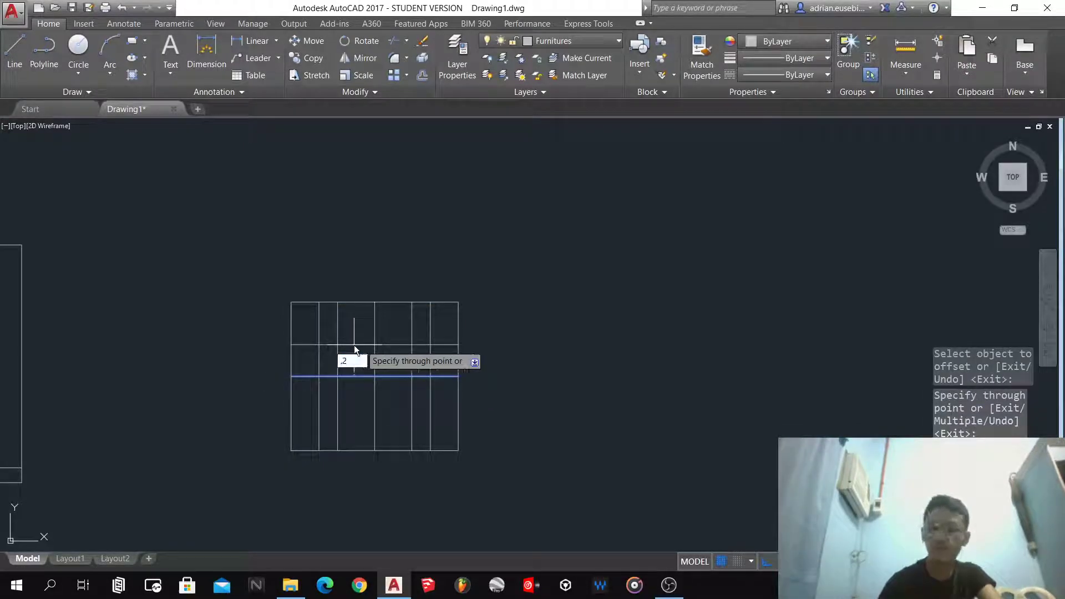
pyautogui.press('Return')
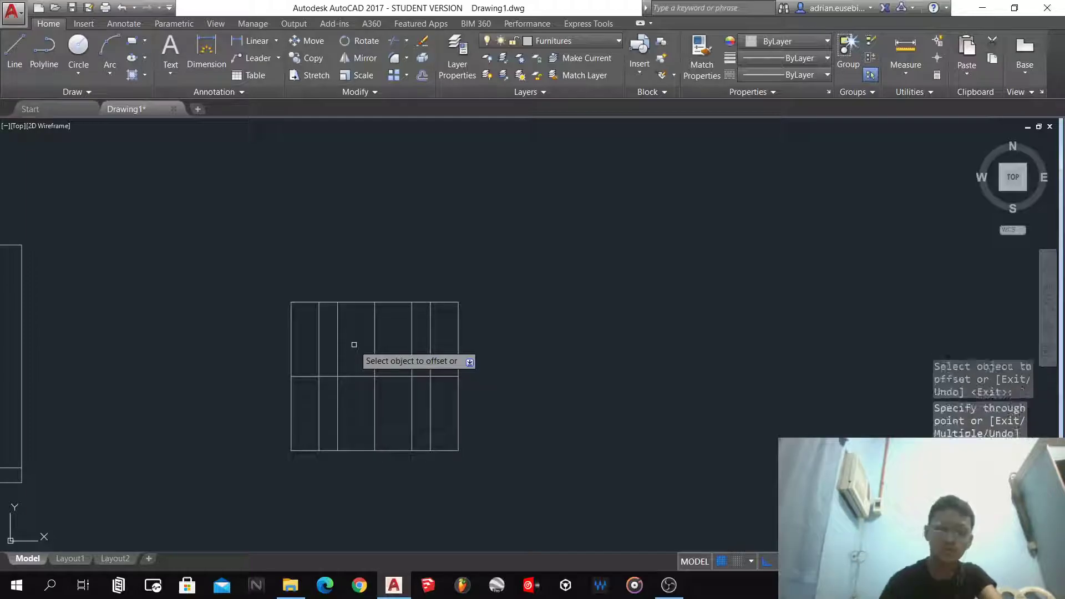
pyautogui.click(352, 376)
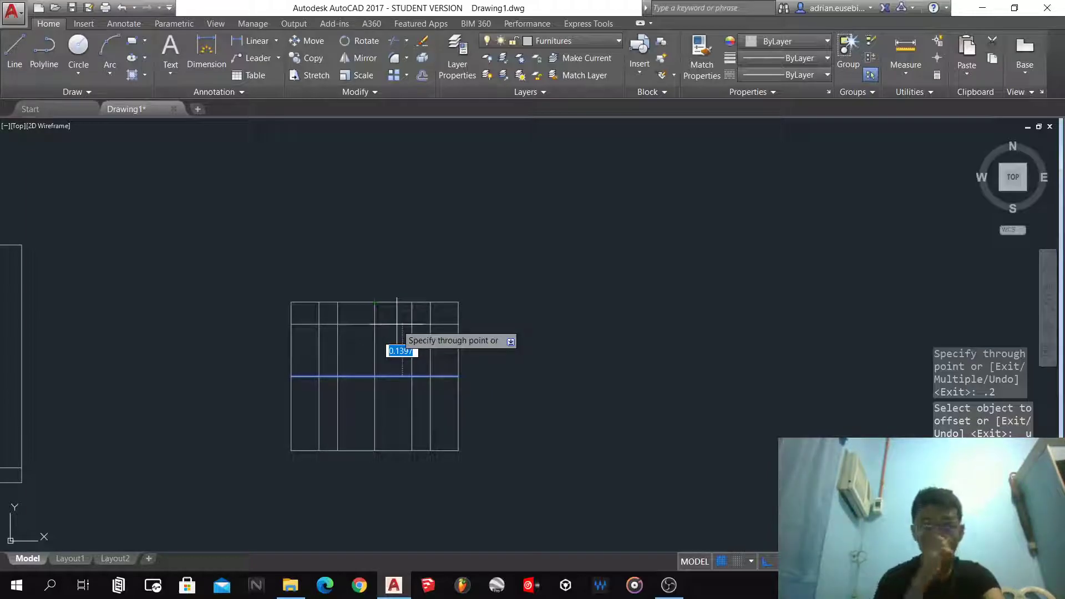
pyautogui.press('Return')
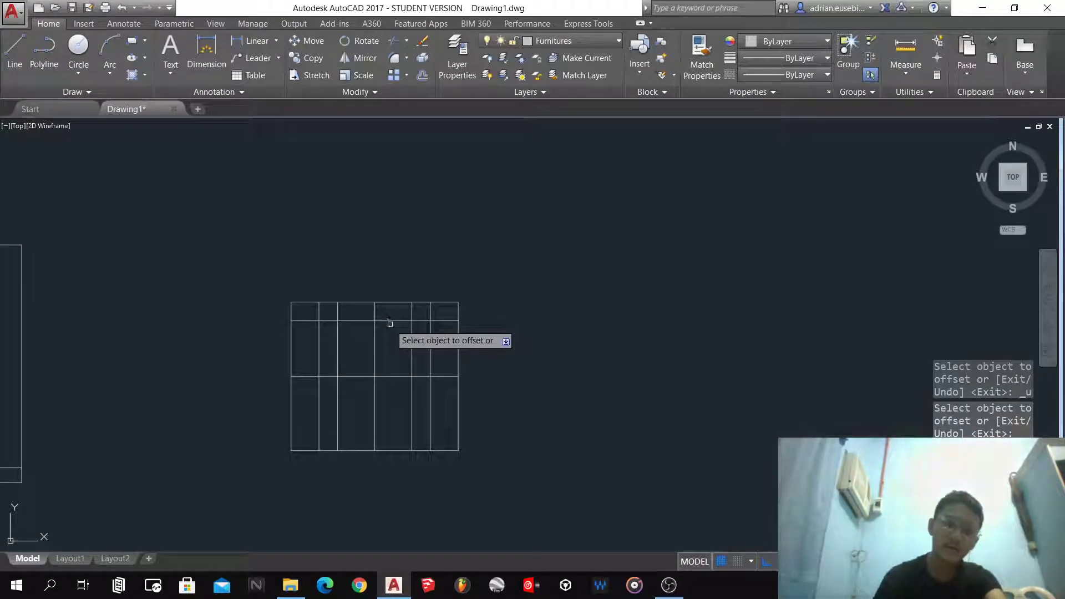
# - End the offsetting and erase all the offset lines inside the rectangle
pyautogui.click(391, 320)
pyautogui.click(499, 487)
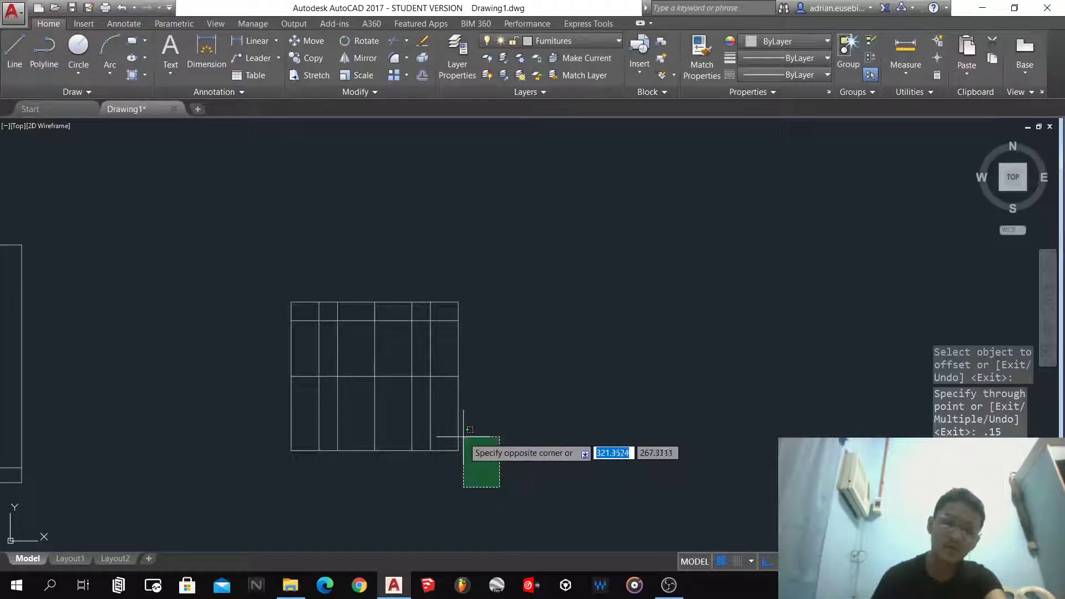
pyautogui.click(510, 465)
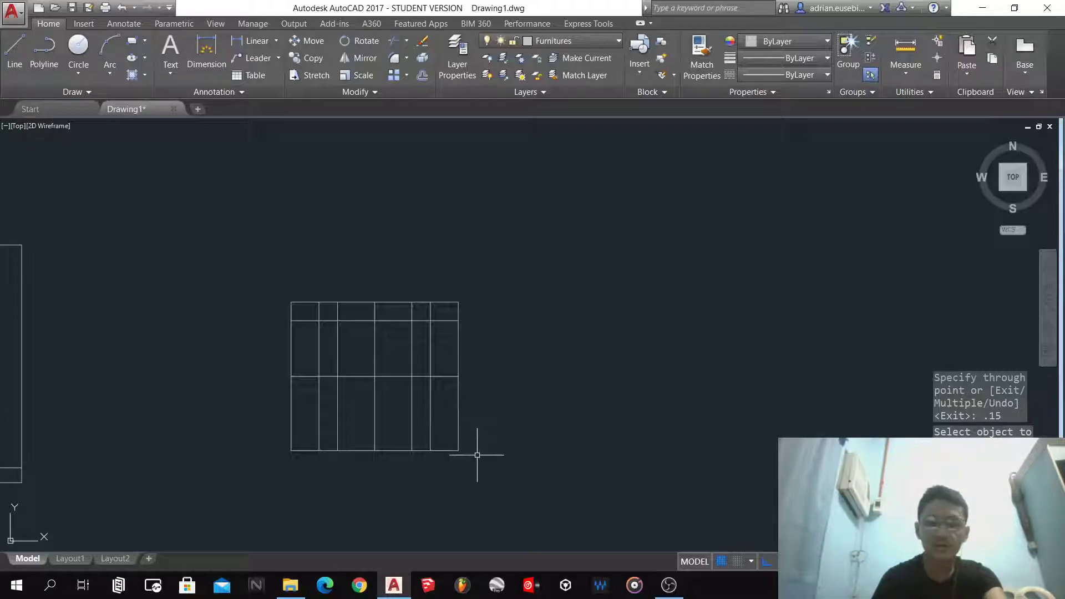
pyautogui.press('Escape')
pyautogui.click(449, 423)
pyautogui.click(300, 311)
pyautogui.press('Delete')
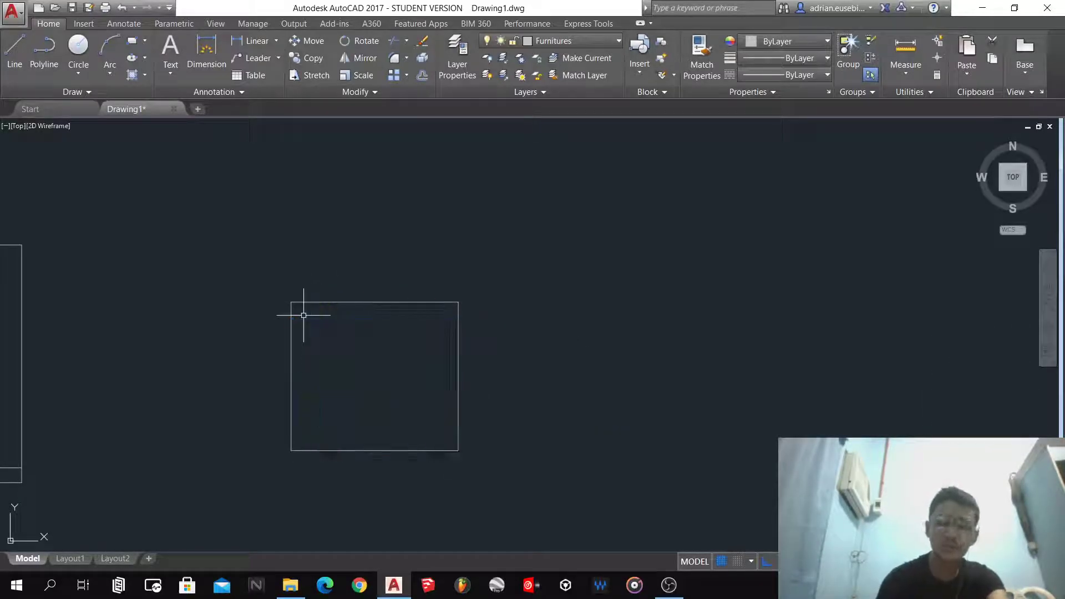
# - Rotate the four edges of the rectangle 90° about a point near its center
pyautogui.click(233, 262)
pyautogui.click(513, 480)
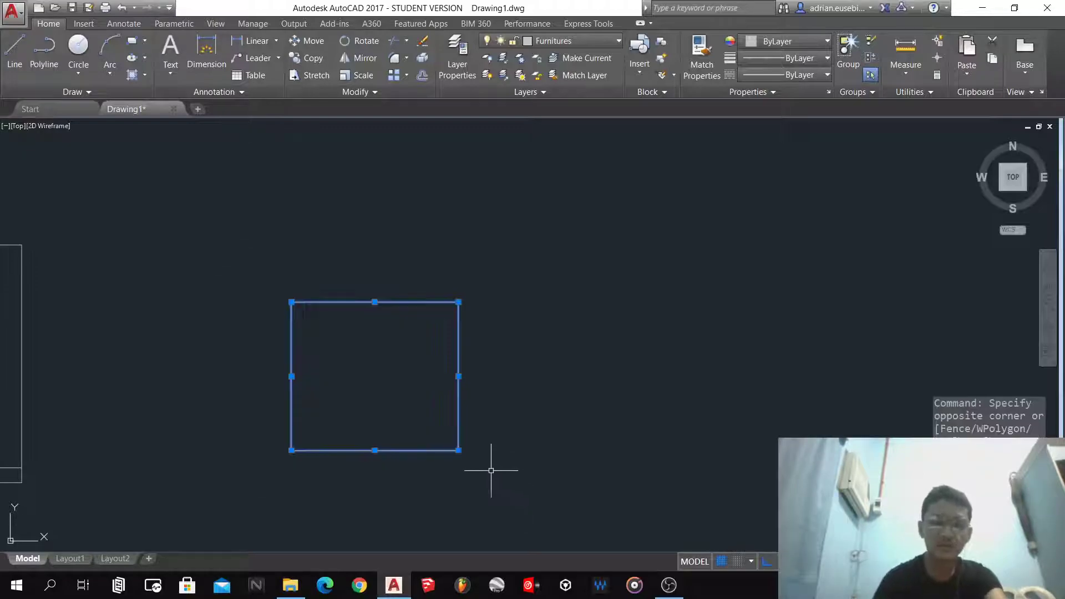
pyautogui.write('ro')
pyautogui.press('Return')
pyautogui.click(368, 392)
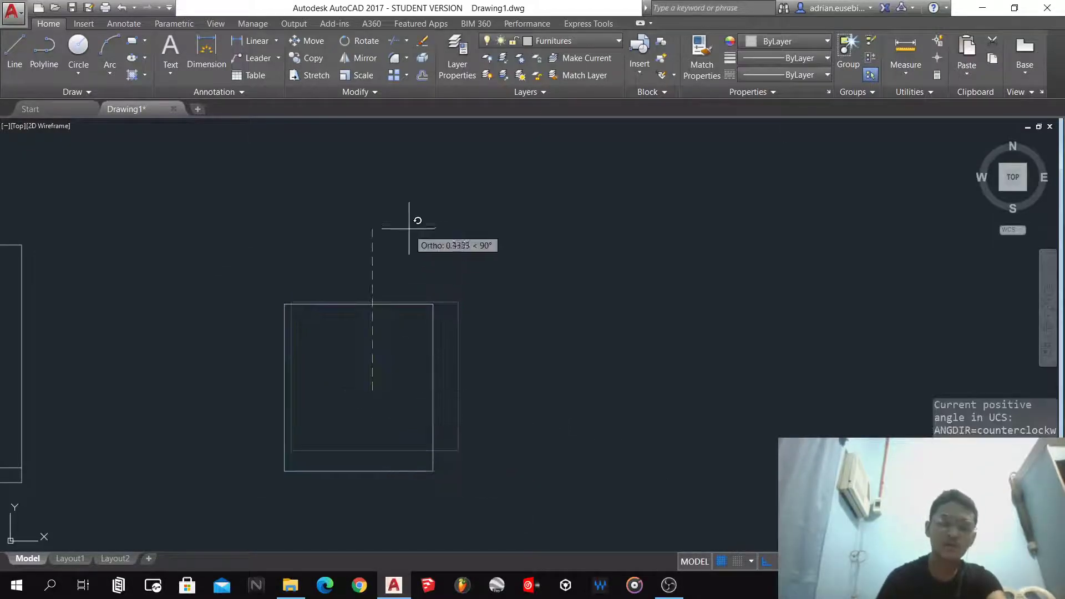
pyautogui.press('Escape')
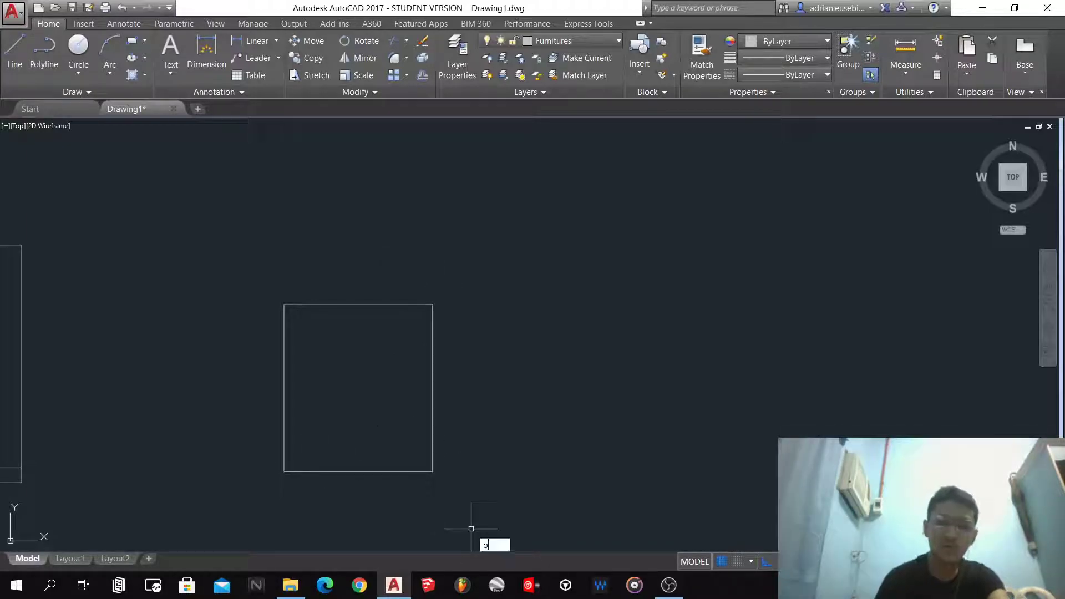
# - Offset the rotated rectangle's right edge through the midpoint of its bottom edge to form a vertical centerline
pyautogui.write('o')
pyautogui.press('Return')
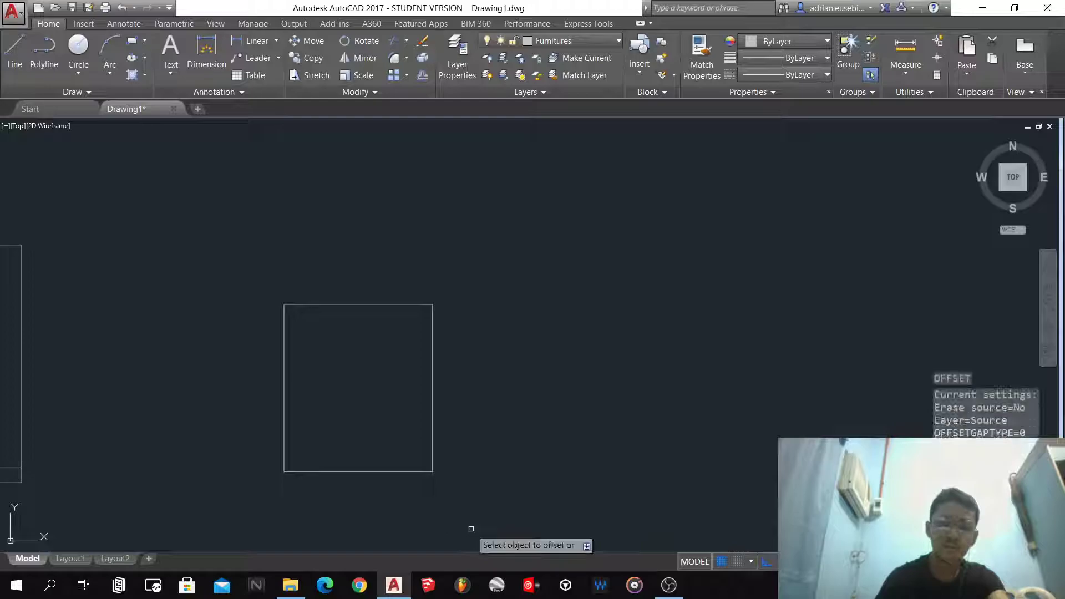
pyautogui.click(432, 425)
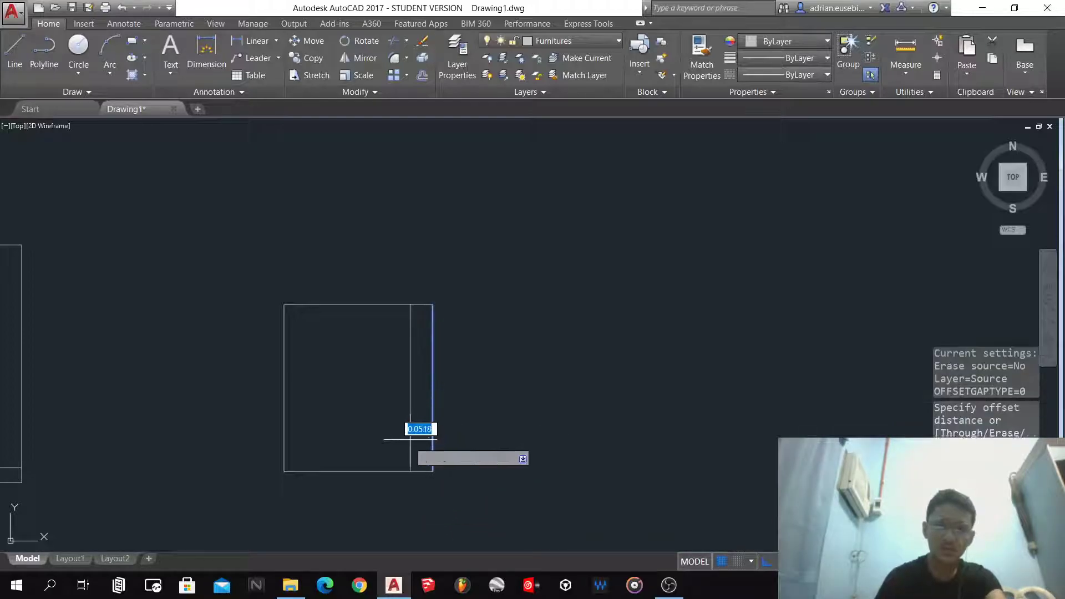
pyautogui.click(359, 472)
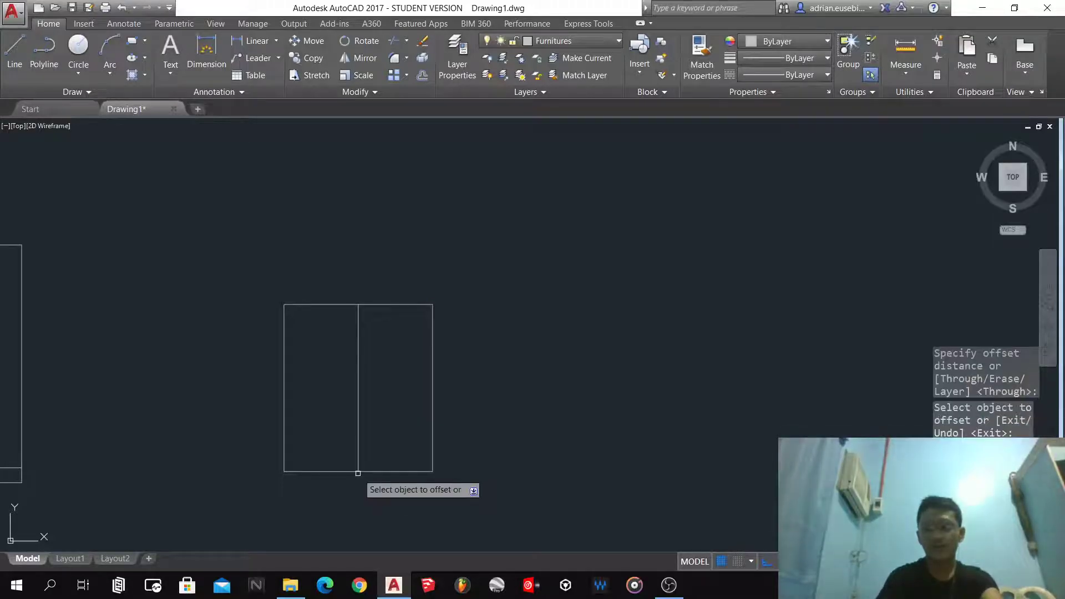
# - Offset the rotated rectangle's centerline 0.1 to the left, and offset that new line 0.2 to the right
pyautogui.click(359, 388)
pyautogui.write('.1')
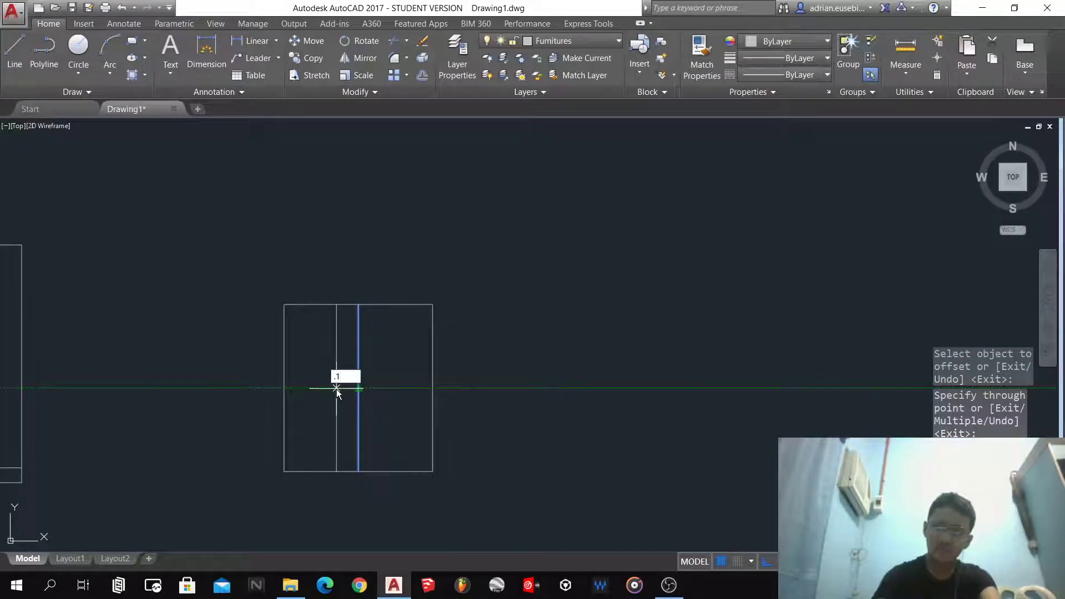
pyautogui.press('Return')
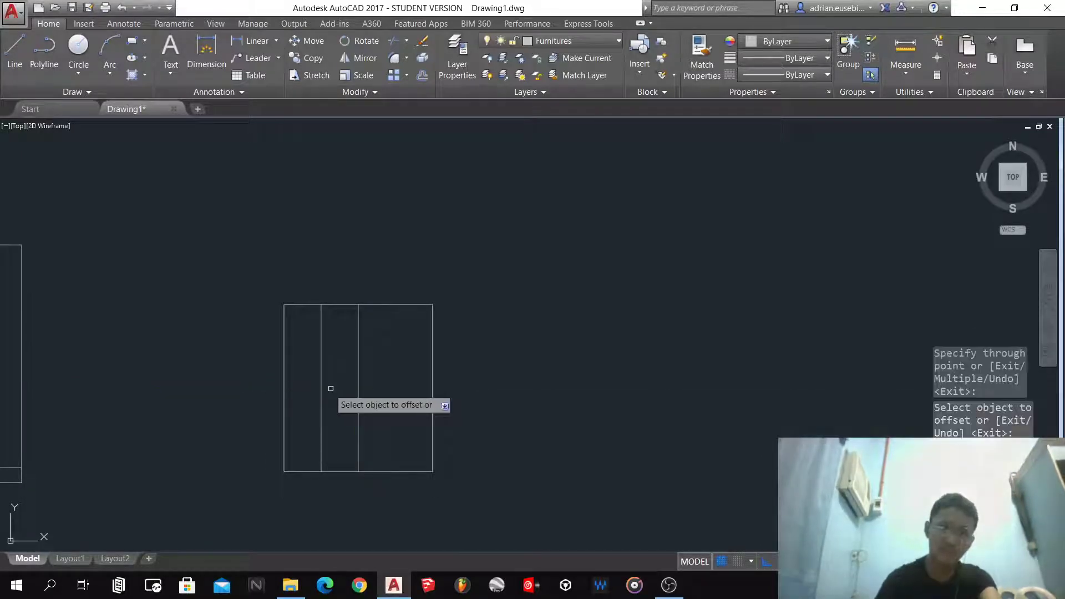
pyautogui.click(322, 388)
pyautogui.write('.1')
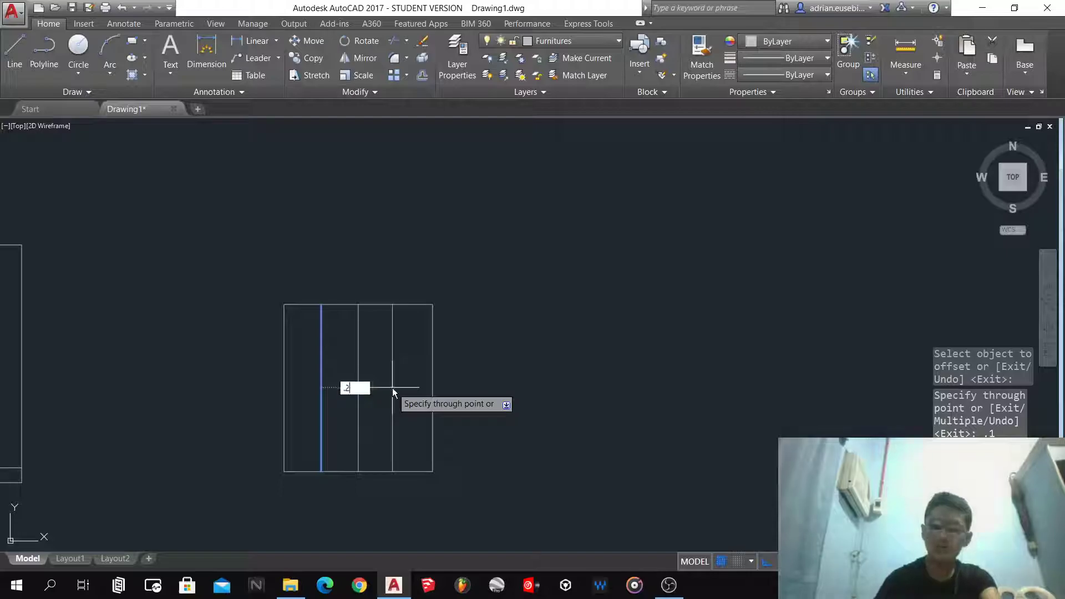
pyautogui.press('Return')
# - Offset the two inner lines beside the rotated rectangle's centerline outward by 0.05 each
pyautogui.click(393, 388)
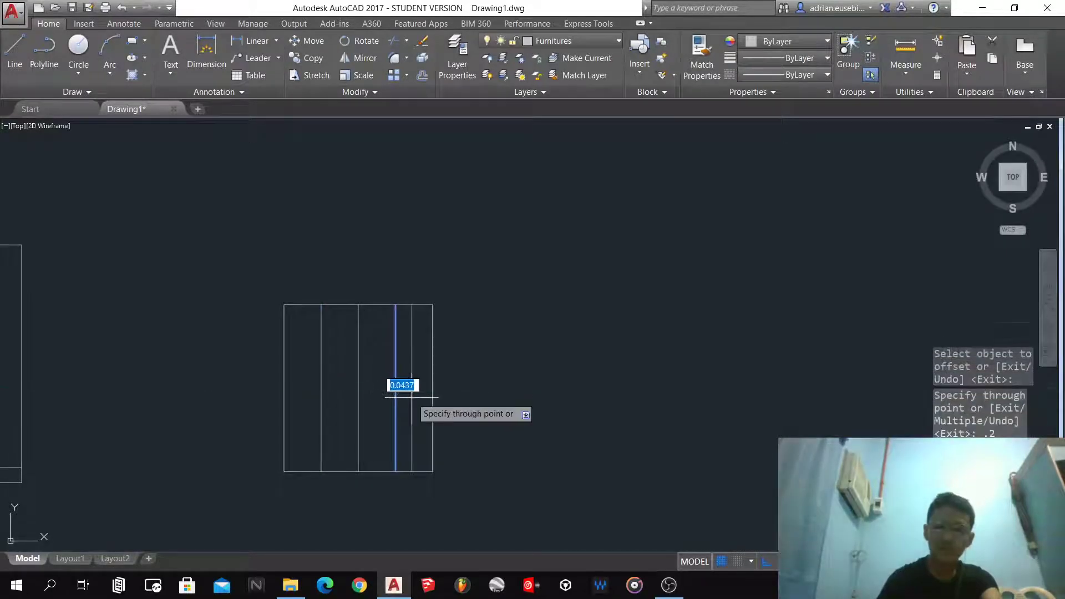
pyautogui.write('.2')
pyautogui.press('Return')
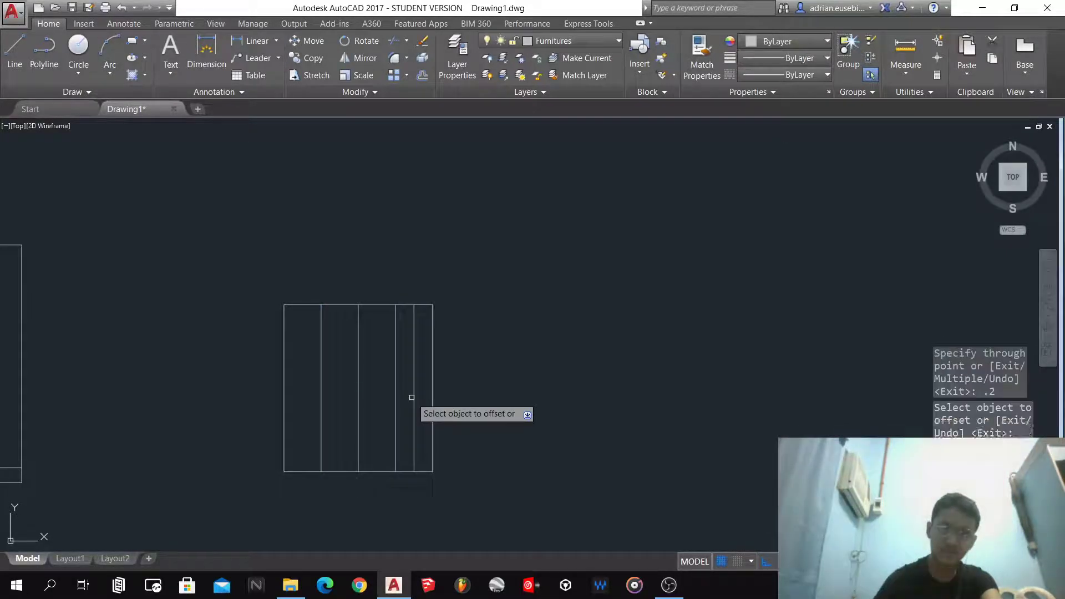
pyautogui.click(321, 407)
pyautogui.write('.05')
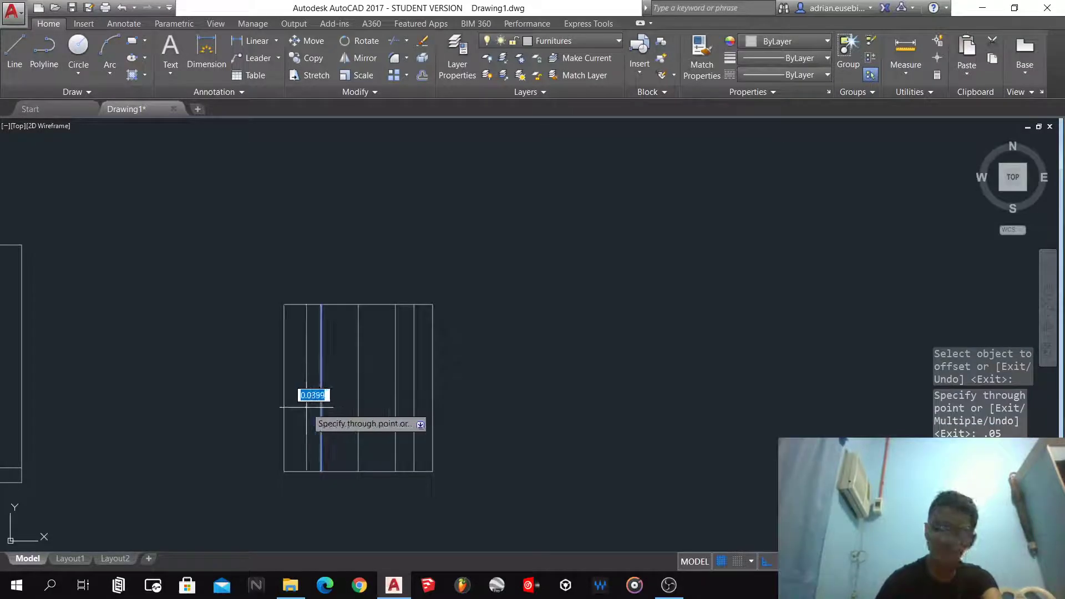
pyautogui.press('Return')
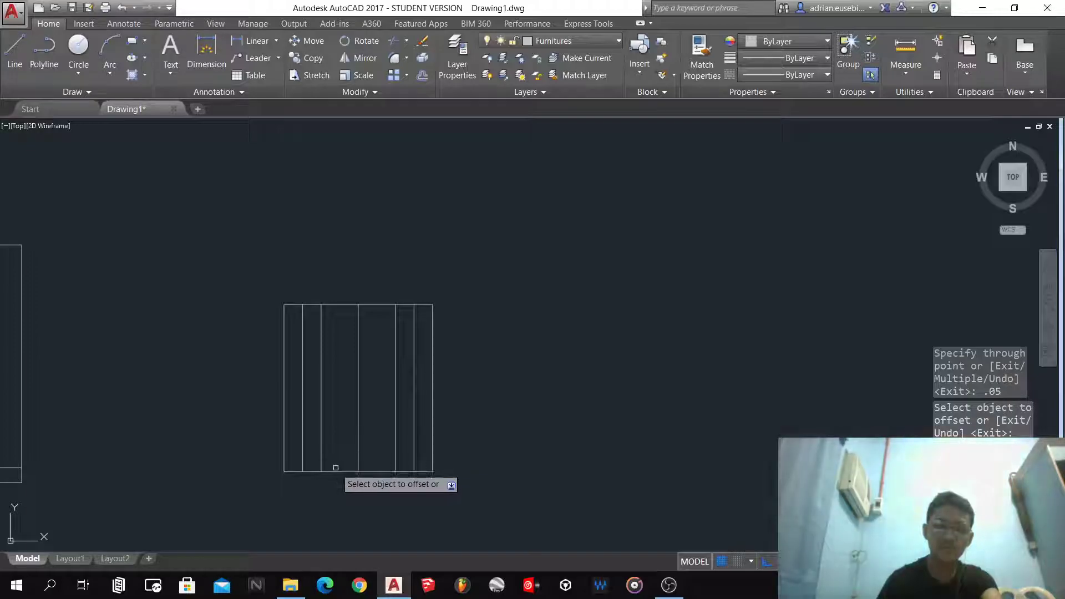
# - Offset the rotated rectangle's bottom edge upward by 0.05
pyautogui.click(340, 472)
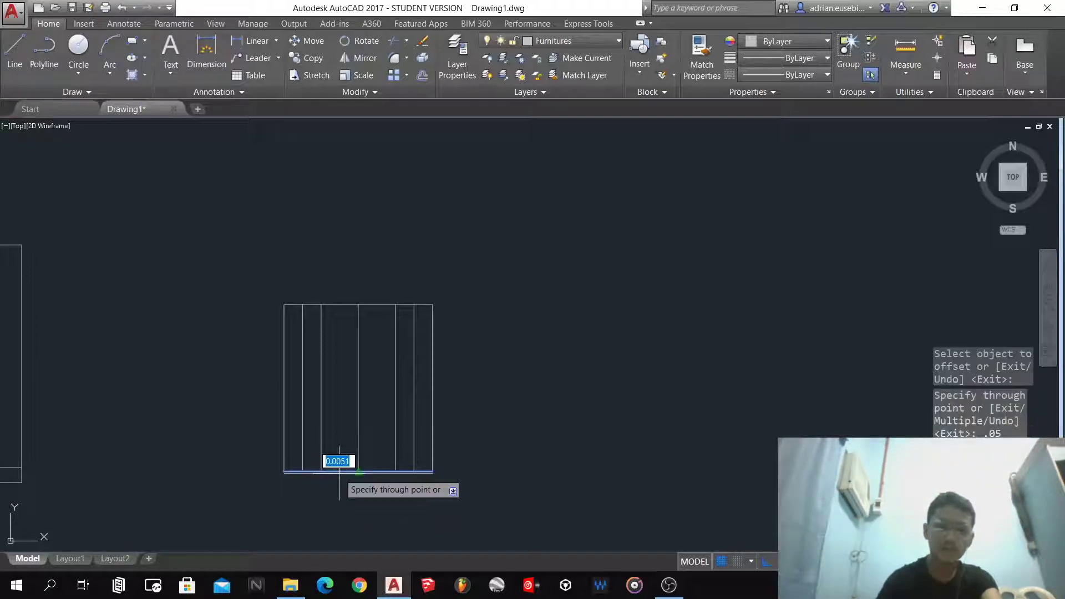
pyautogui.write('.05')
pyautogui.press('Return')
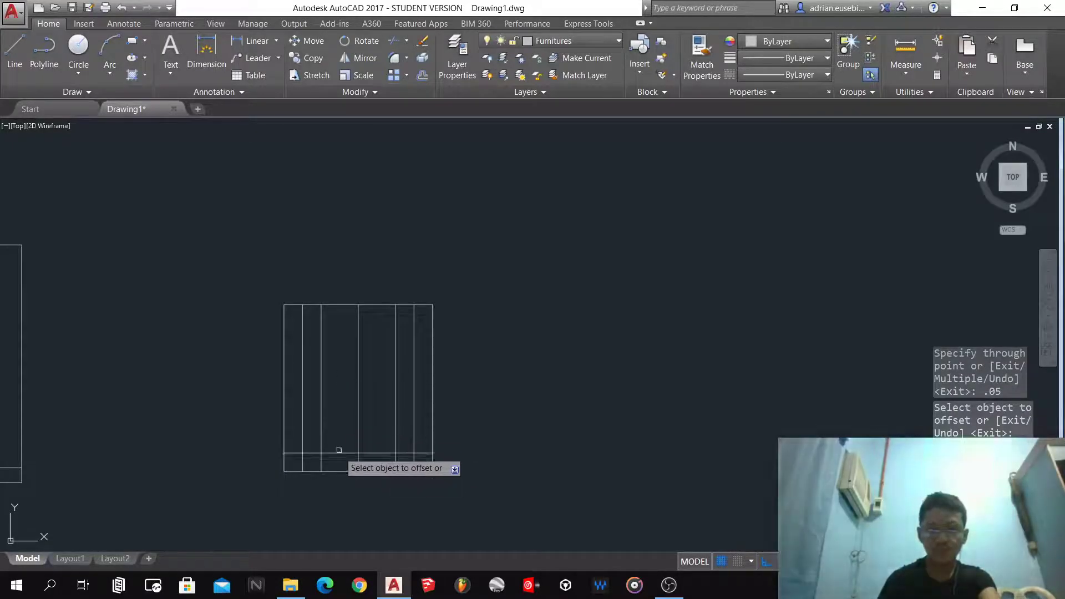
pyautogui.click(330, 452)
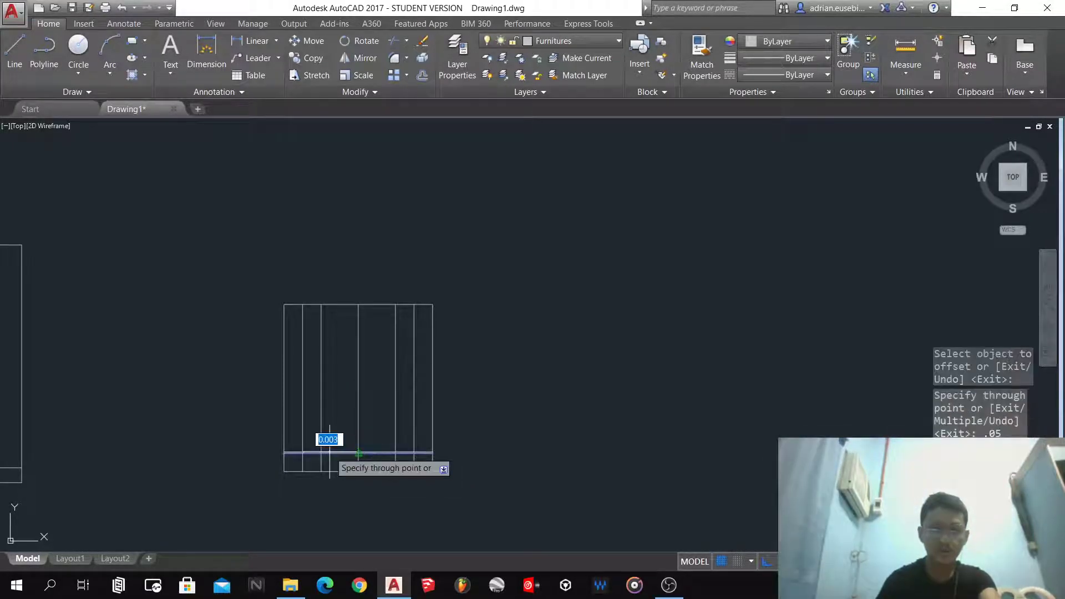
pyautogui.write('.05')
pyautogui.press('Return')
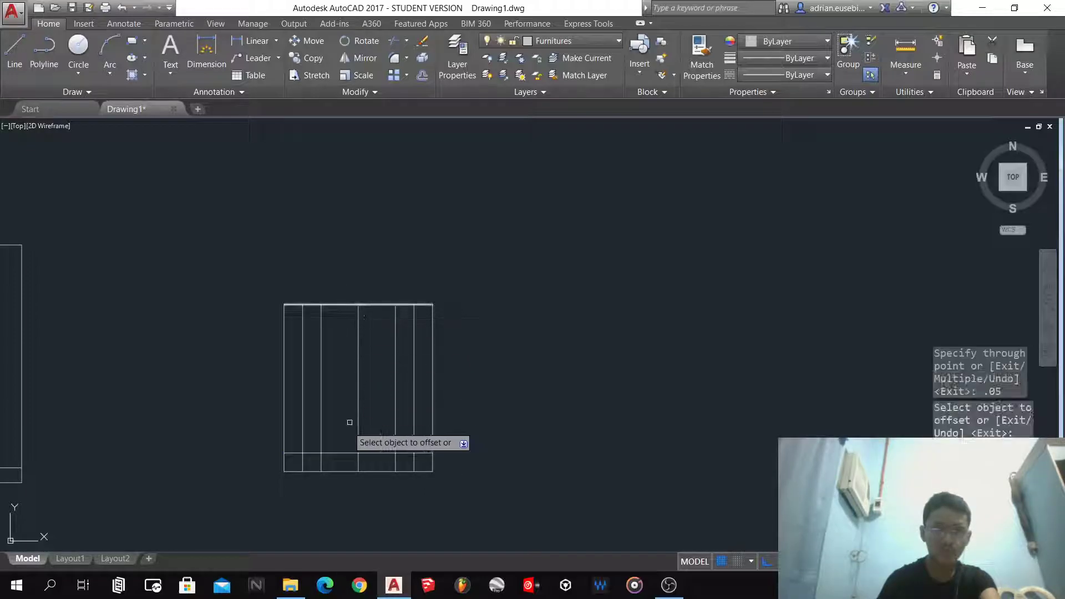
# - Offset the horizontal line just above the bottom edge upward by about 0.3, forming an upper construction line inside the rectangle
pyautogui.click(335, 446)
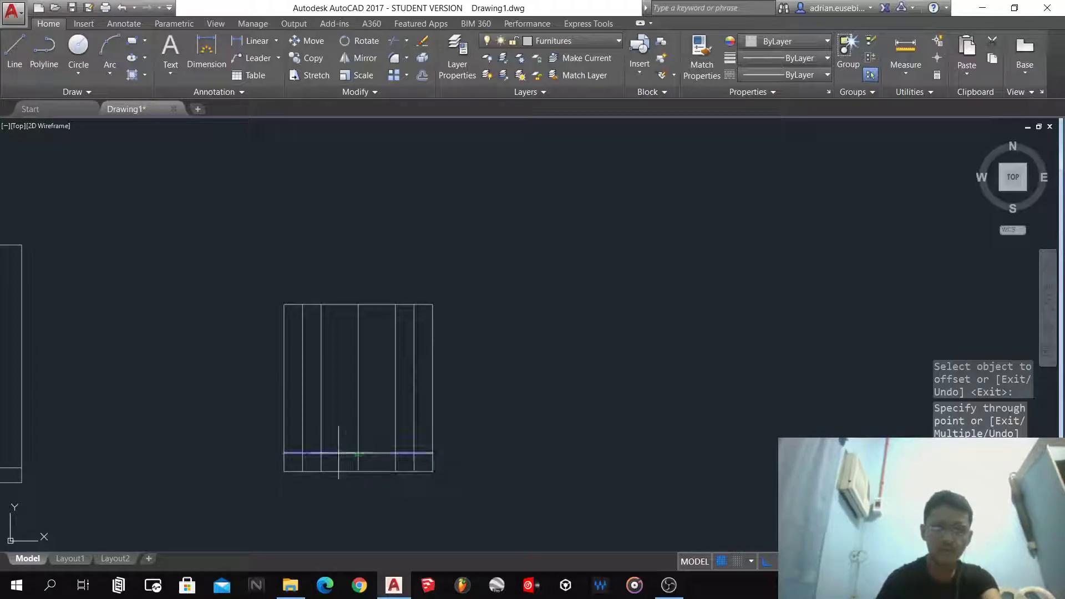
pyautogui.click(338, 453)
pyautogui.press('Return')
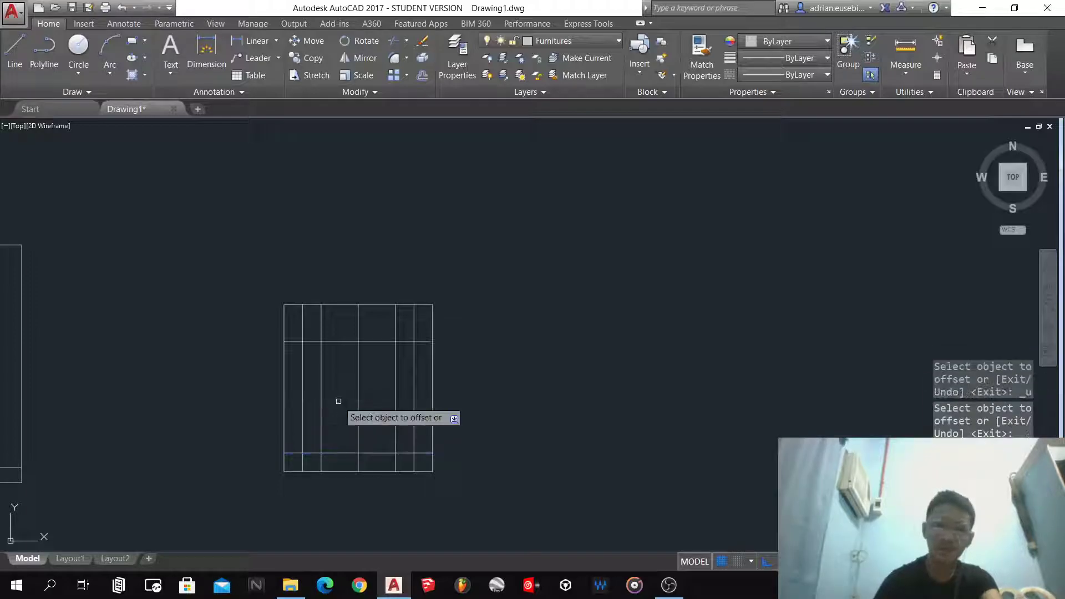
pyautogui.press('Escape')
# - Draw a slanted line from the outer-left vertical's lower horizontal intersection to the inner-left vertical's upper horizontal intersection
pyautogui.write('l')
pyautogui.press('Return')
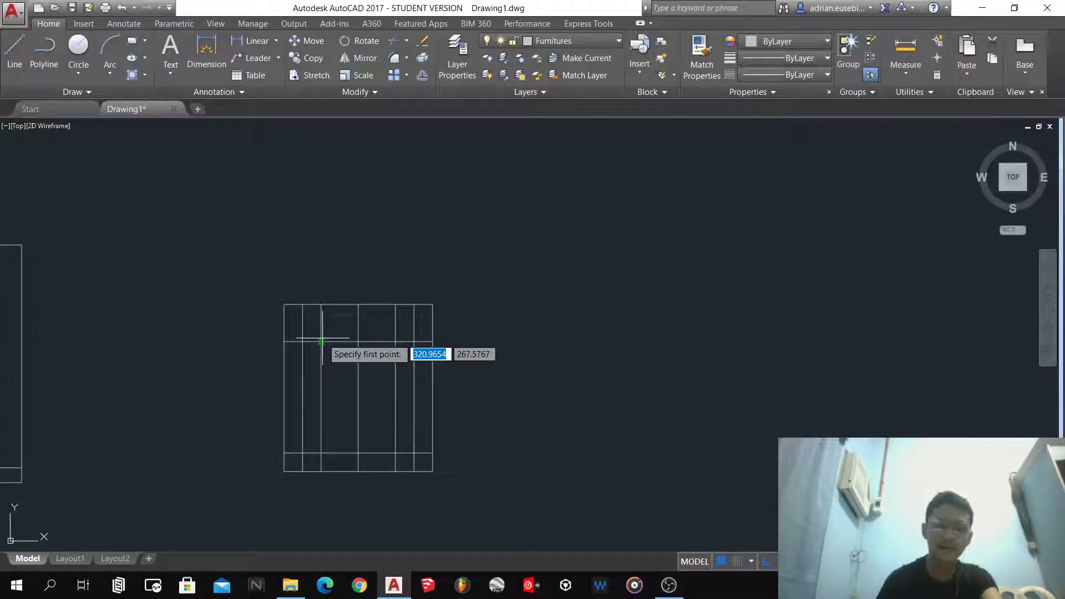
pyautogui.click(304, 453)
pyautogui.click(322, 342)
pyautogui.press('Escape')
pyautogui.press('space')
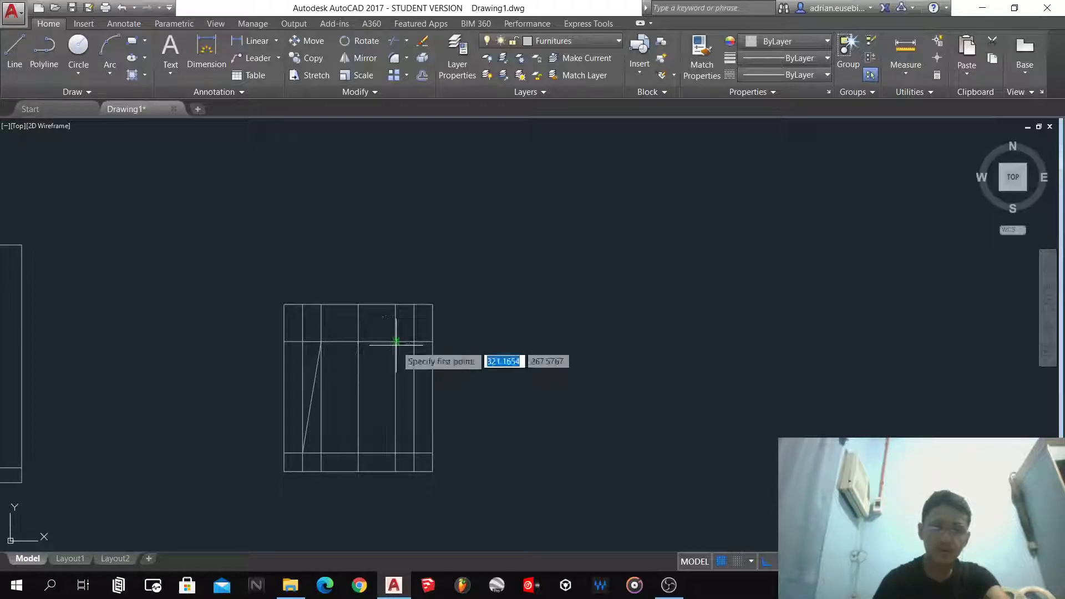
pyautogui.click(395, 341)
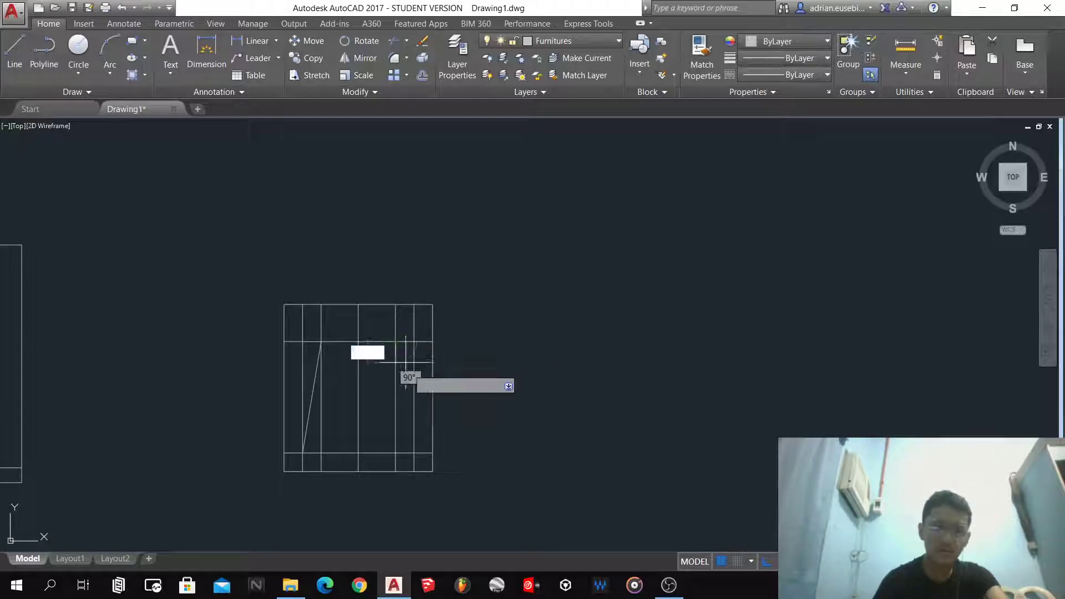
pyautogui.click(415, 453)
pyautogui.press('Escape')
# - Draw a slanted line from the outer-right vertical's lower horizontal intersection to the inner-right vertical's upper horizontal intersection
pyautogui.press('space')
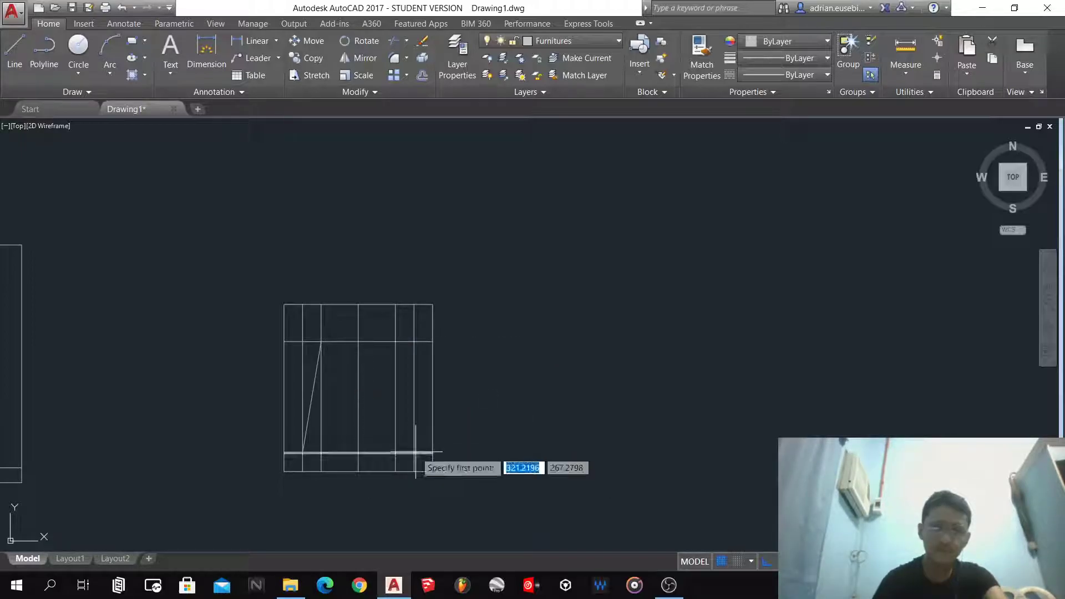
pyautogui.click(414, 453)
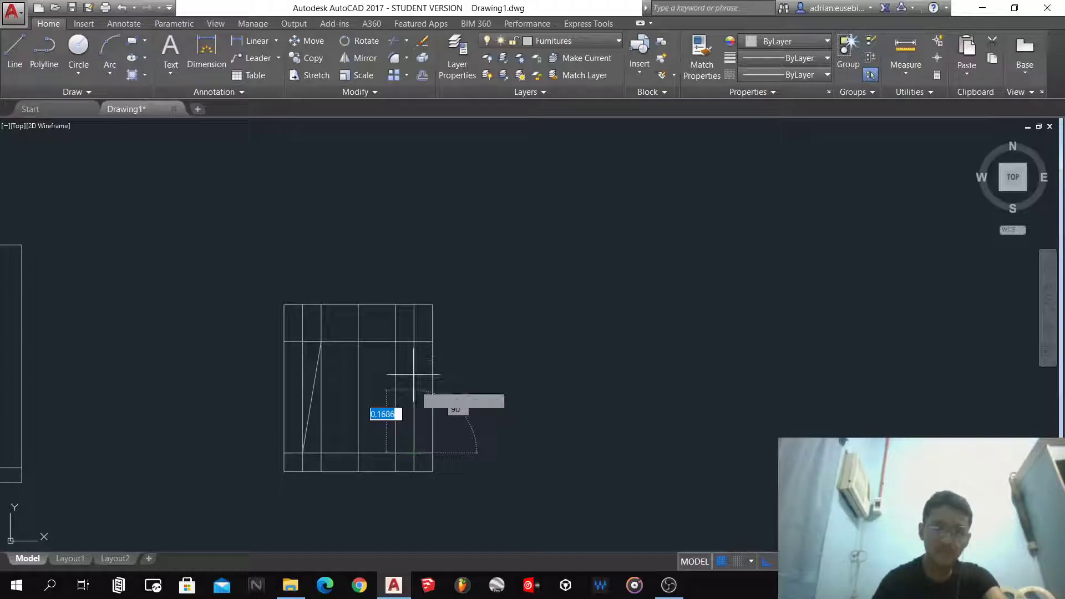
pyautogui.click(396, 341)
pyautogui.press('space')
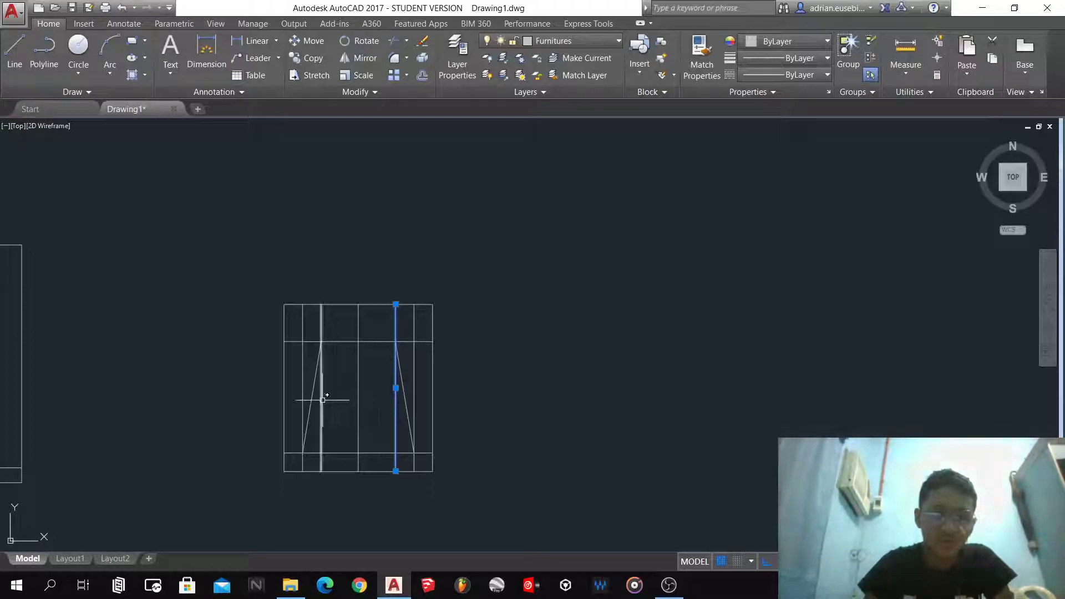
# - Remove the two inner vertical lines, and trim the horizontal construction lines' ends and vertical stubs outside the trapezoid
pyautogui.write('tr')
pyautogui.press('Return')
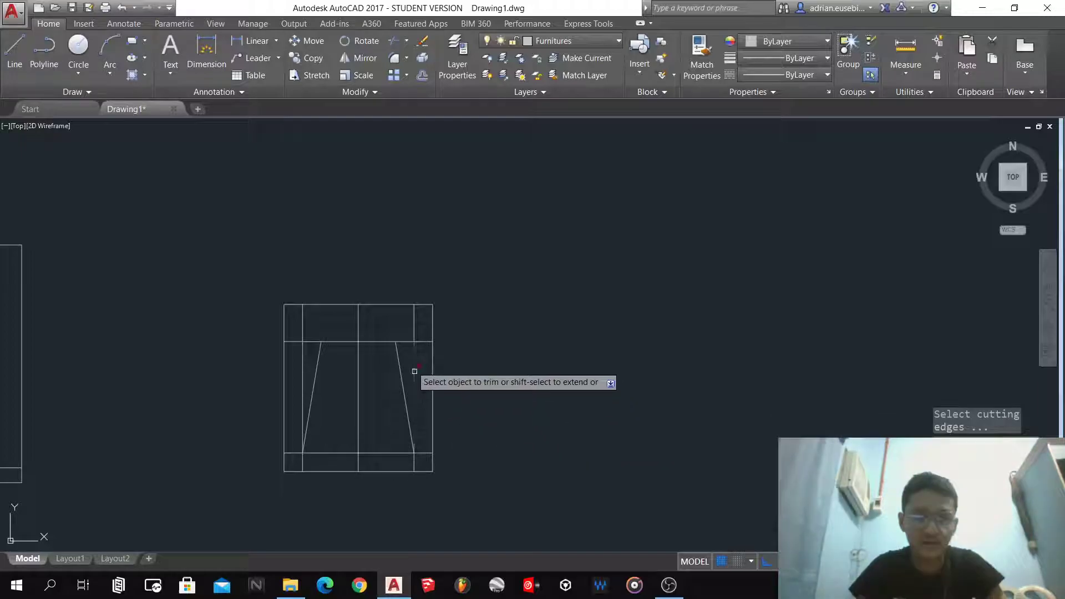
pyautogui.click(421, 344)
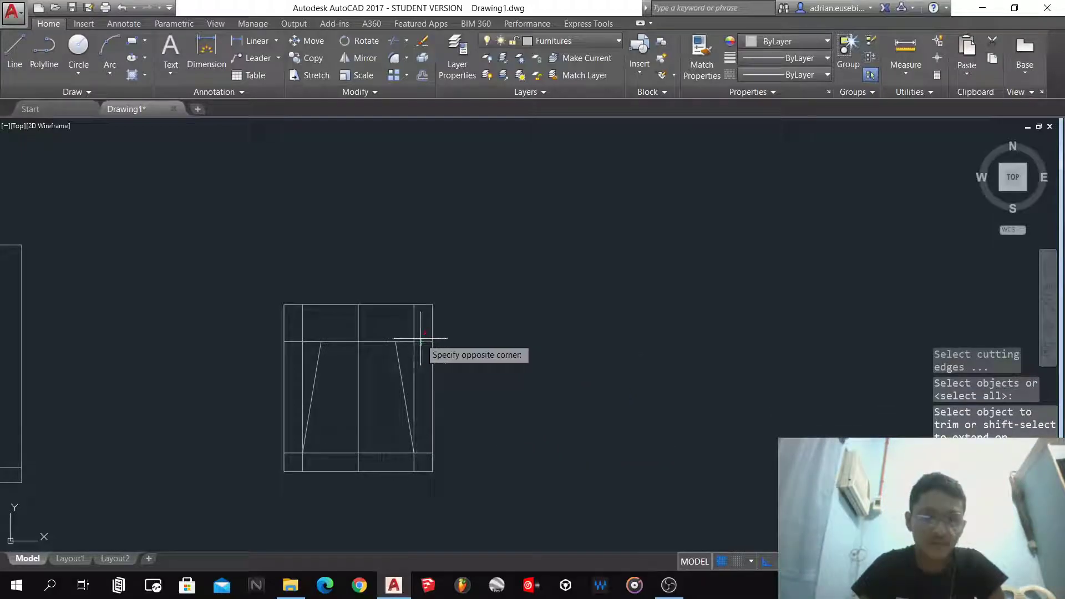
pyautogui.click(421, 339)
pyautogui.click(416, 328)
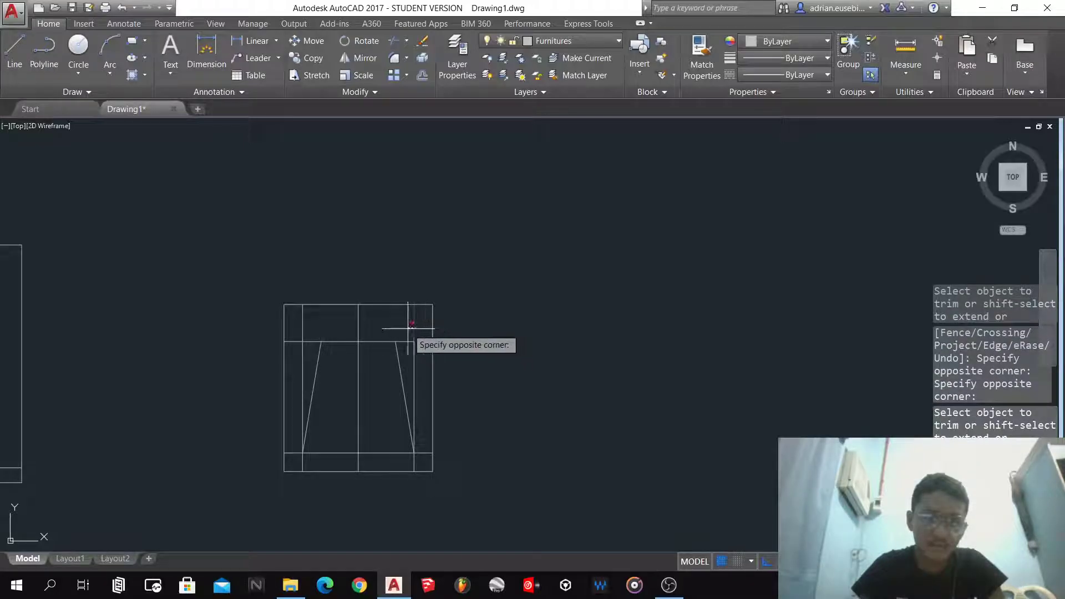
pyautogui.click(408, 344)
pyautogui.click(408, 344)
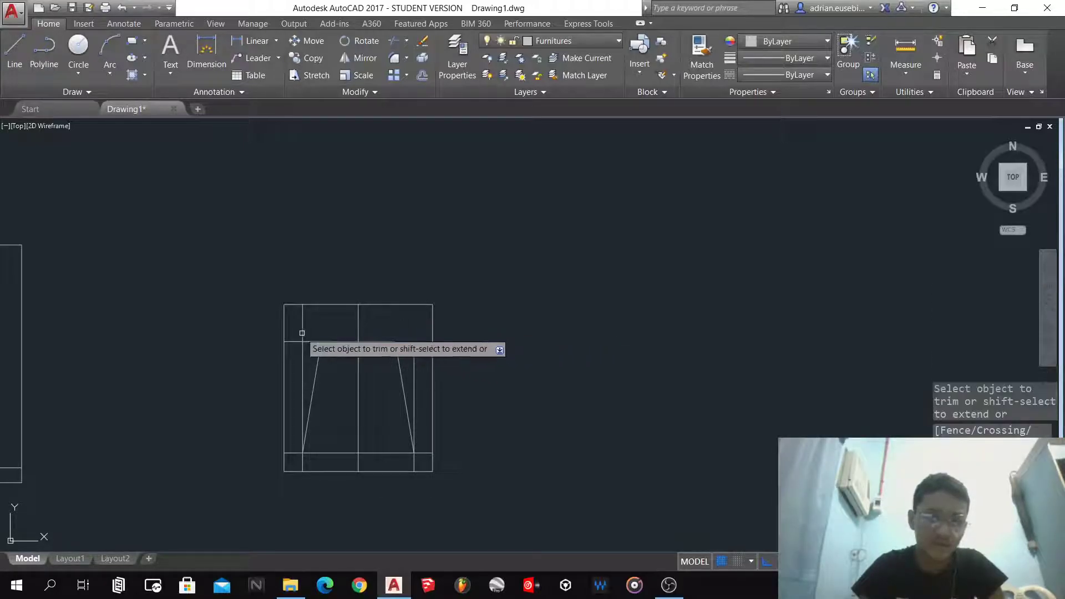
pyautogui.click(295, 340)
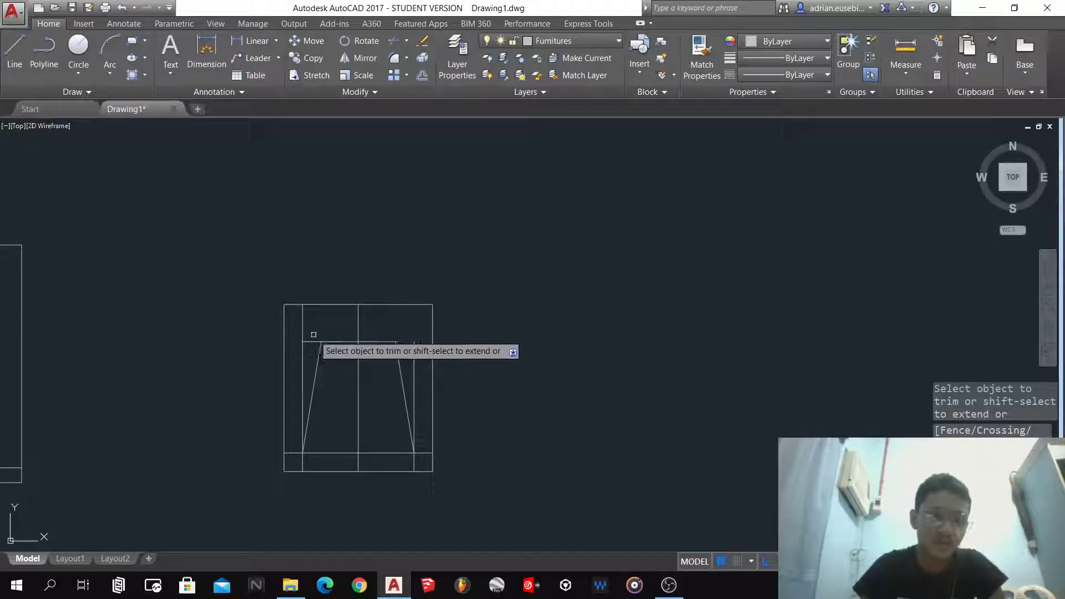
pyautogui.click(292, 453)
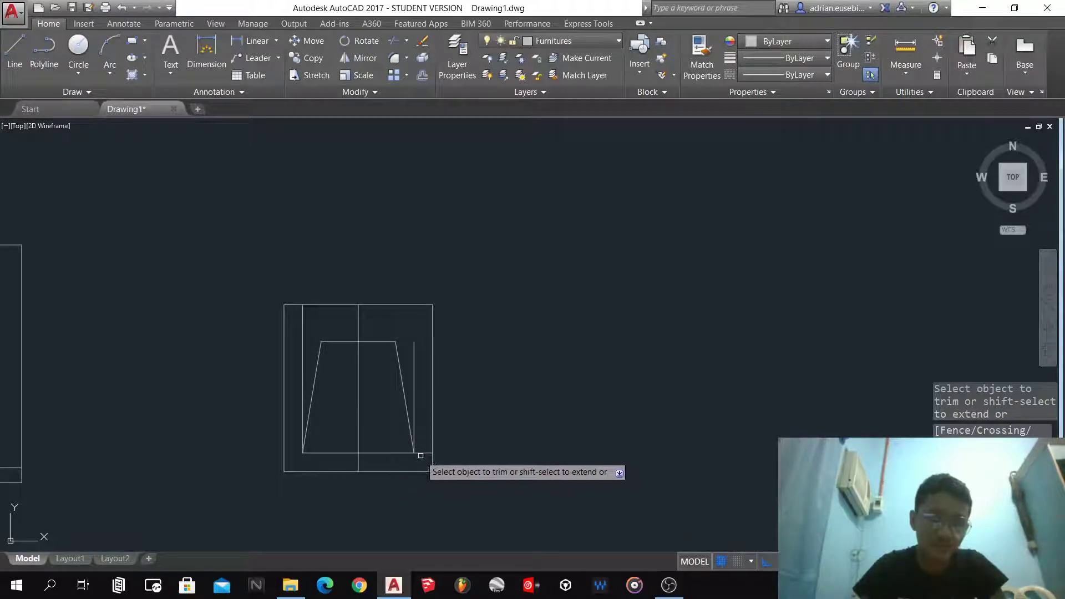
pyautogui.click(422, 453)
# - Delete the remaining vertical construction lines, including the centerline, leaving only the trapezoid inside the rectangle
pyautogui.click(423, 385)
pyautogui.click(416, 358)
pyautogui.click(368, 321)
pyautogui.click(298, 305)
pyautogui.press('Delete')
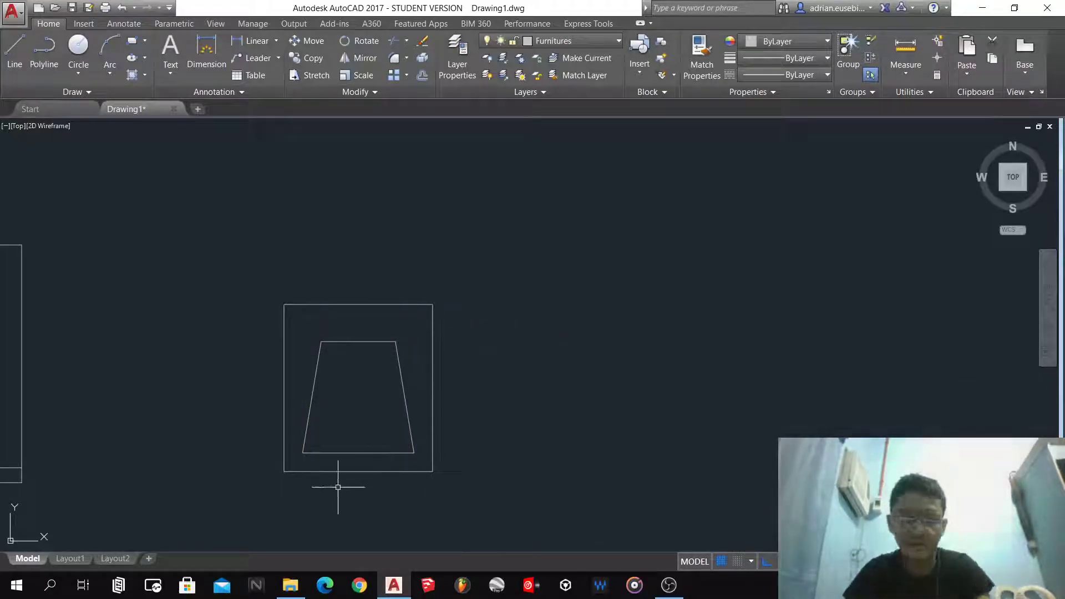
# - Fillet the trapezoid's two bottom corners with a radius of 0.05
pyautogui.write('f')
pyautogui.press('Return')
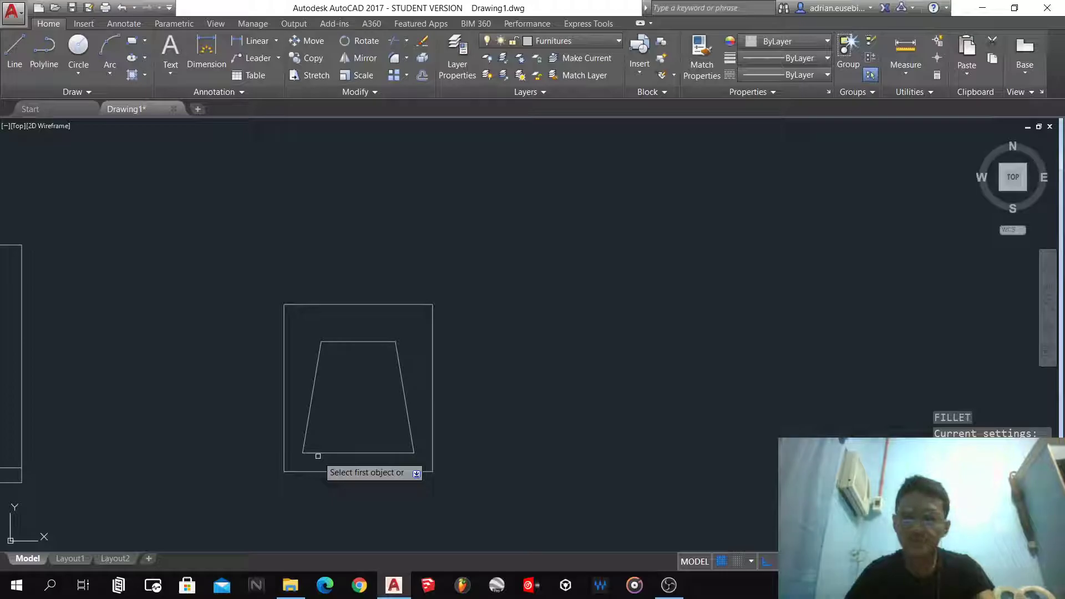
pyautogui.write('r')
pyautogui.press('Return')
pyautogui.write('.05')
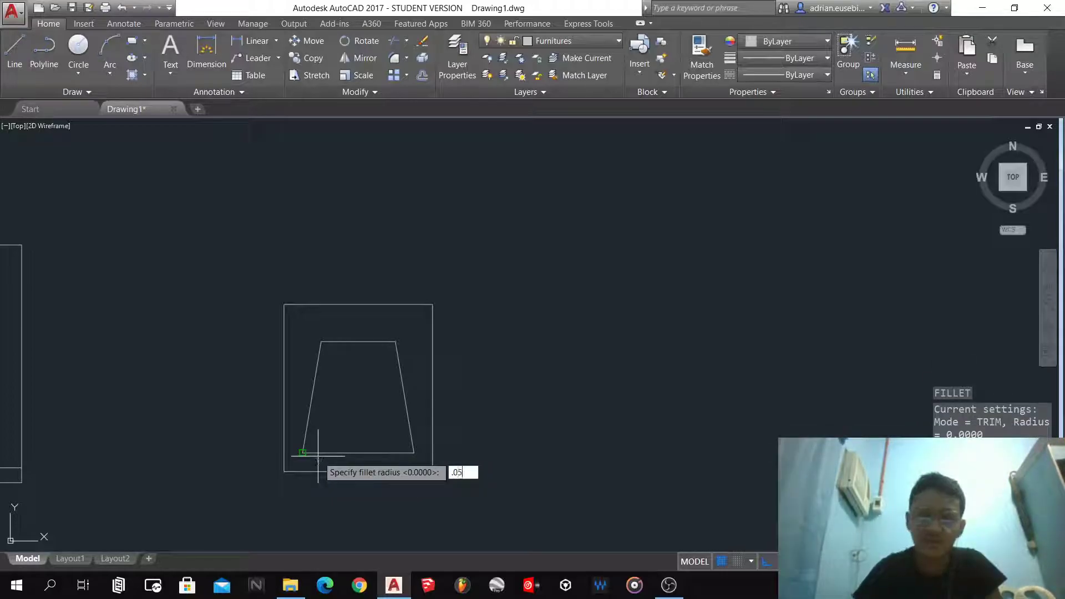
pyautogui.press('Return')
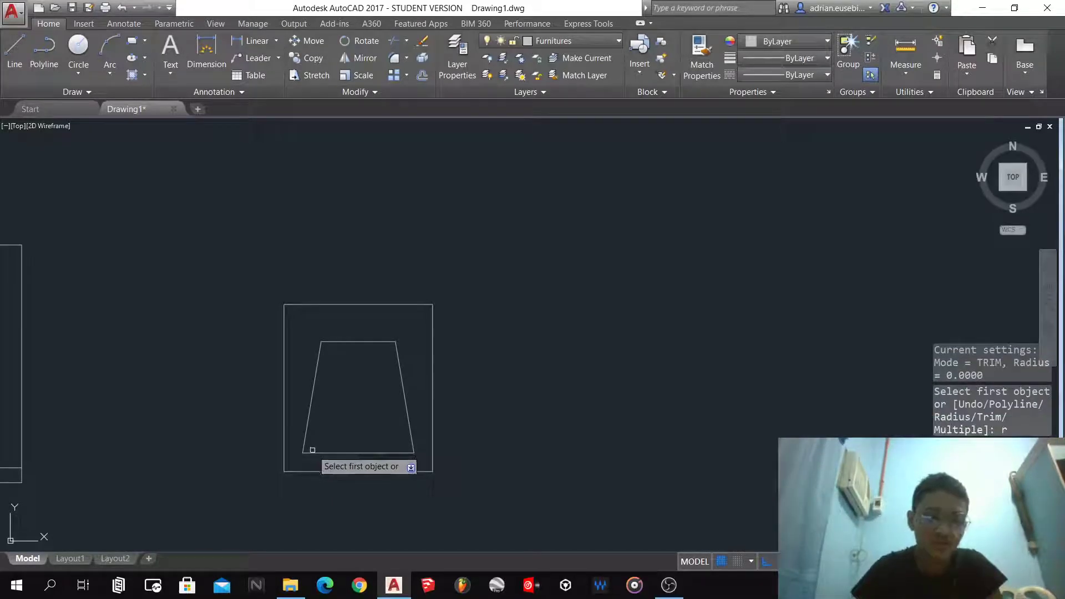
pyautogui.click(307, 441)
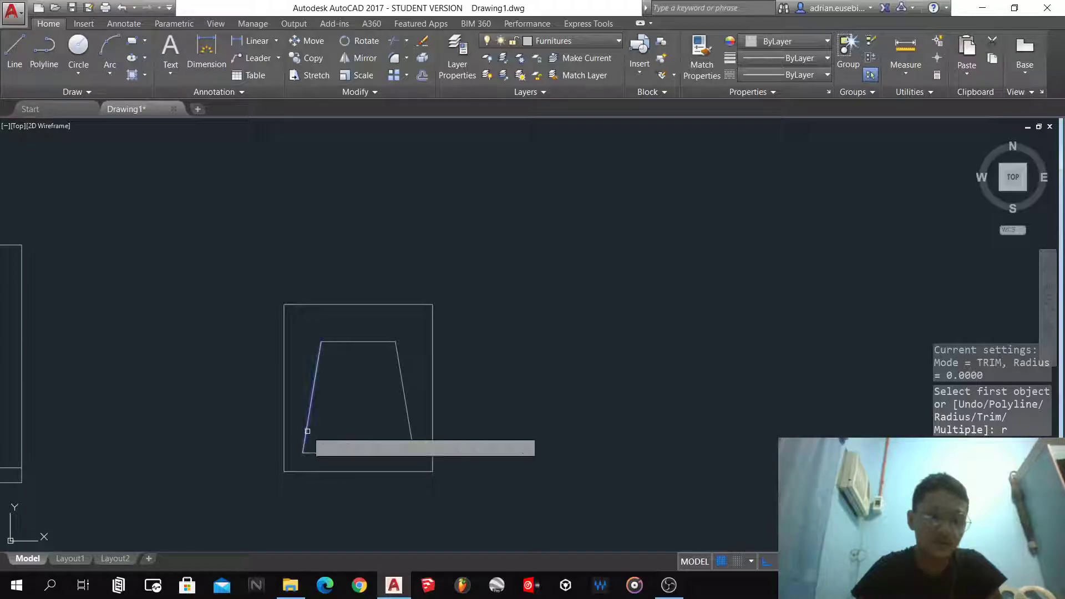
pyautogui.click(322, 451)
pyautogui.press('Return')
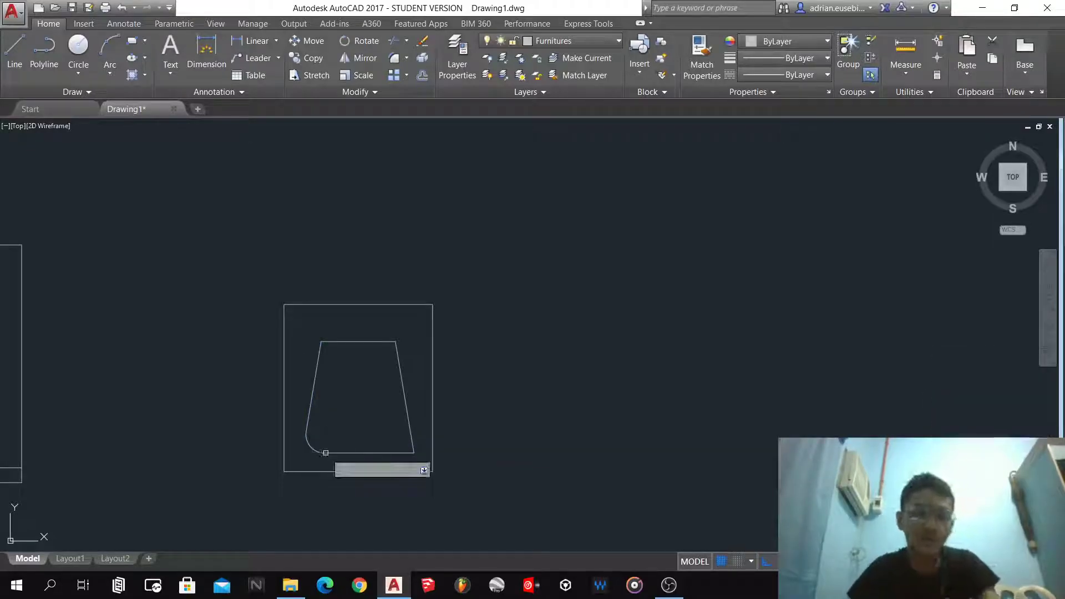
pyautogui.click(353, 452)
pyautogui.click(408, 426)
# - Fillet the outer rectangle's two bottom corners with the same 0.05 radius
pyautogui.press('Return')
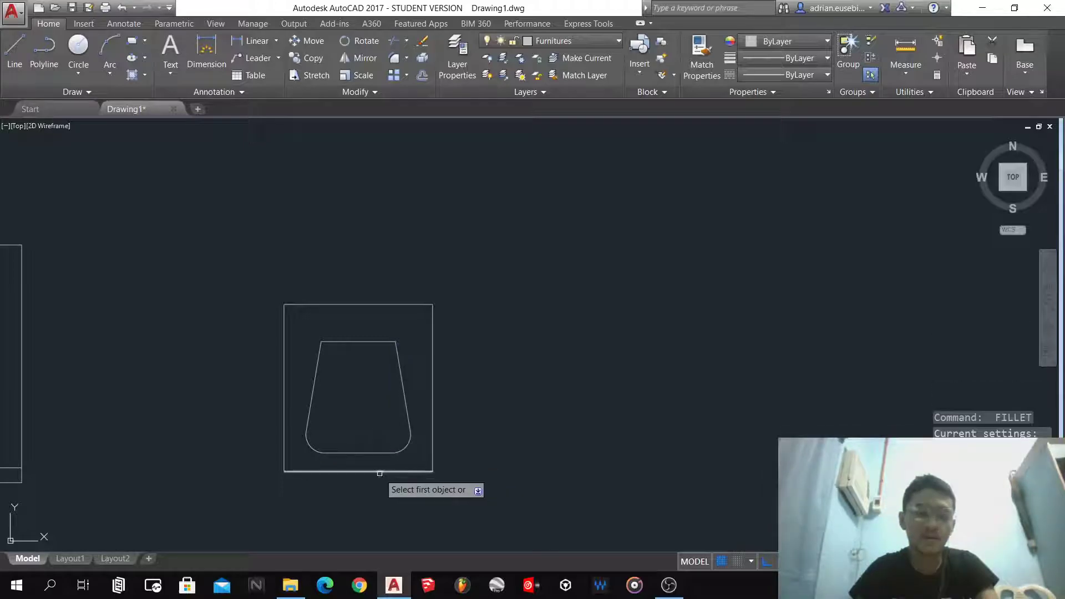
pyautogui.click(382, 471)
pyautogui.click(432, 453)
pyautogui.press('Return')
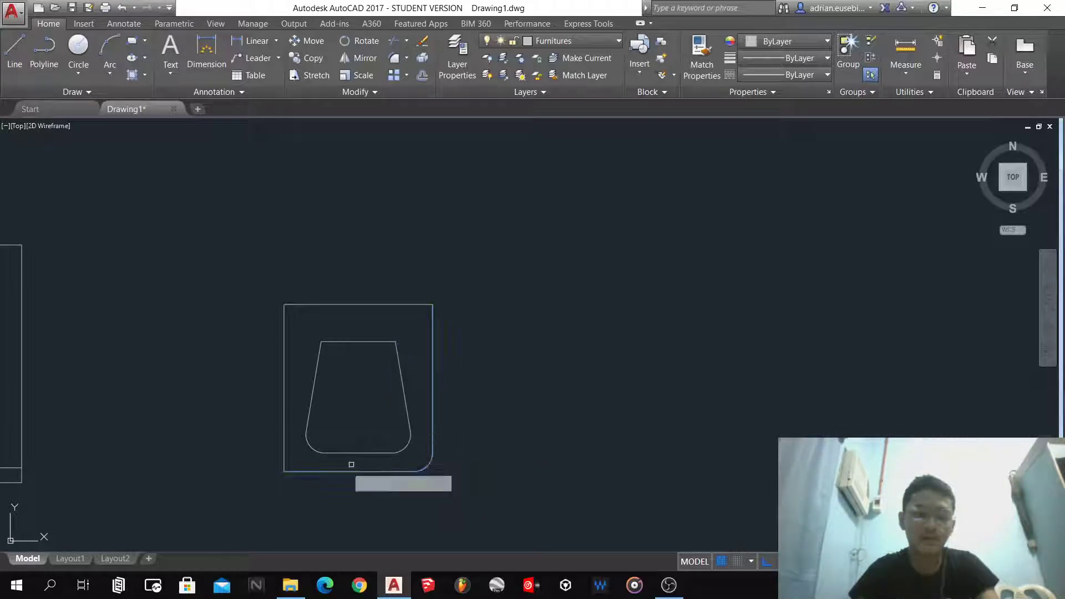
pyautogui.click(329, 472)
pyautogui.click(285, 449)
# - Fillet the trapezoid's two top corners with the same 0.05 radius
pyautogui.press('Return')
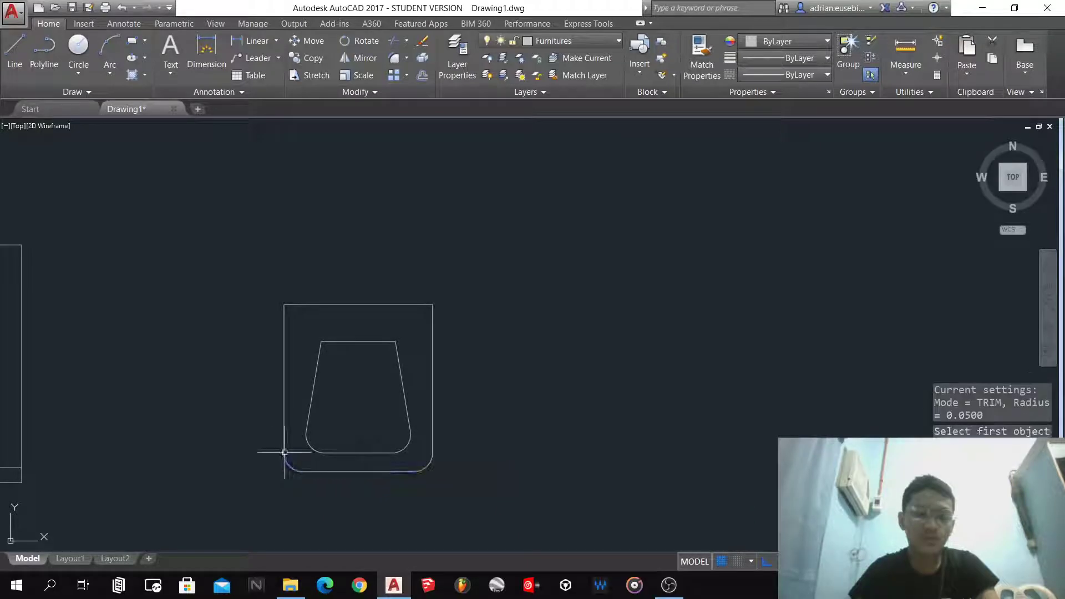
pyautogui.click(319, 365)
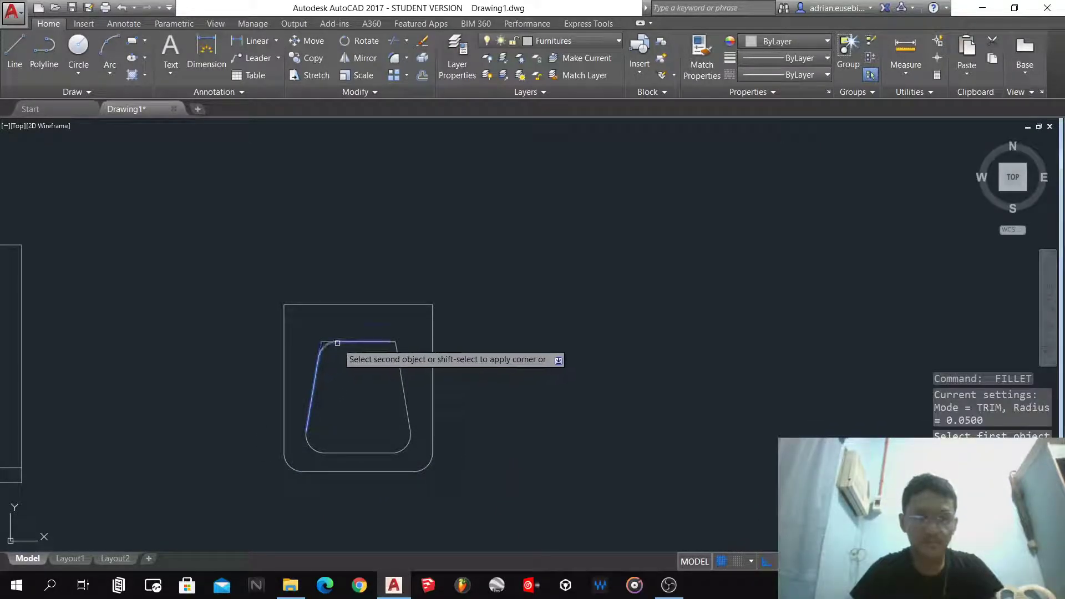
pyautogui.click(336, 343)
pyautogui.press('Return')
pyautogui.click(396, 358)
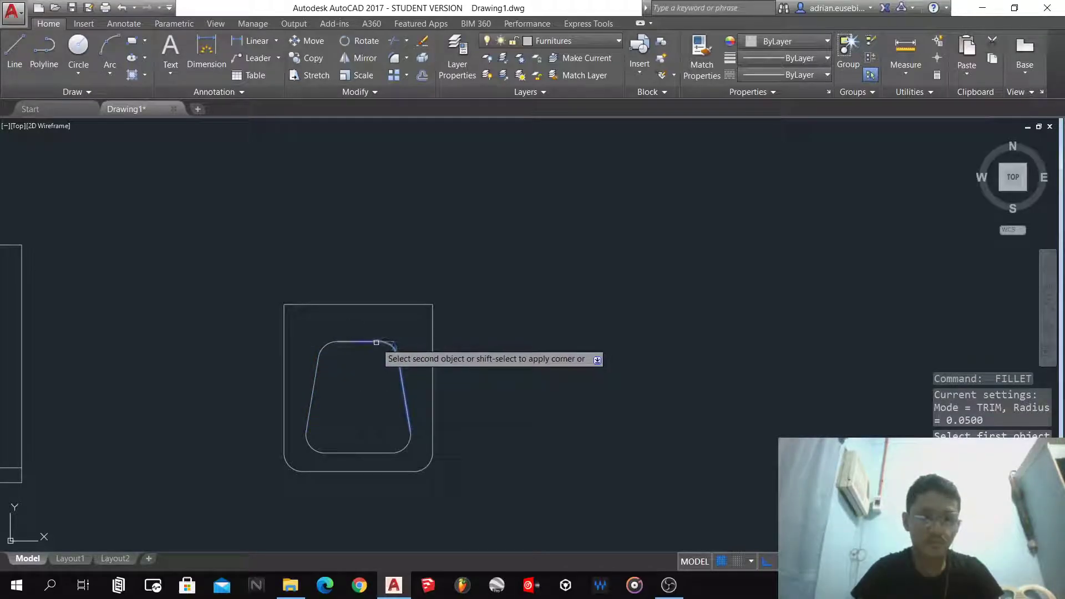
pyautogui.click(376, 342)
pyautogui.press('Return')
# - Draw a narrow upright rectangle about 0.036 by 0.114 across the middle of the trapezoid's top edge
pyautogui.scroll(5, 368, 322)
pyautogui.scroll(-5, 427, 365)
pyautogui.scroll(4, 428, 403)
pyautogui.write('rec')
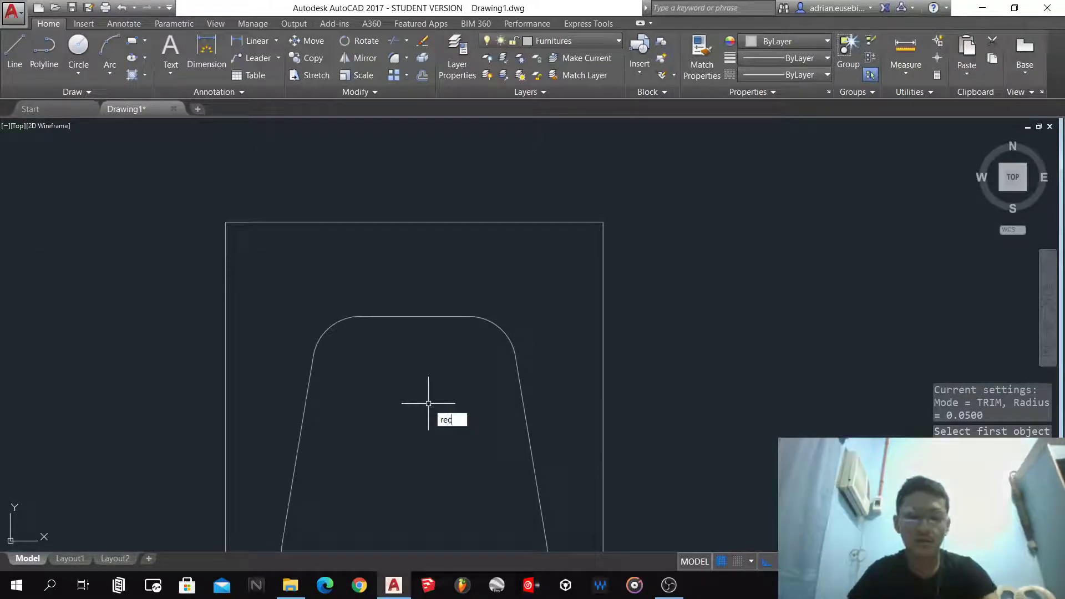
pyautogui.press('Return')
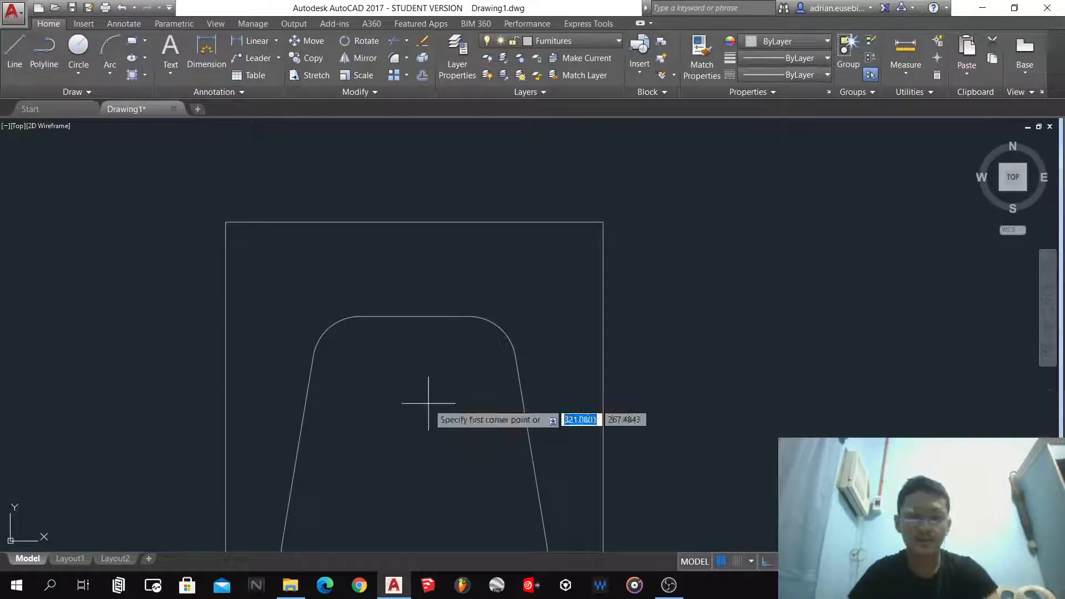
pyautogui.click(396, 361)
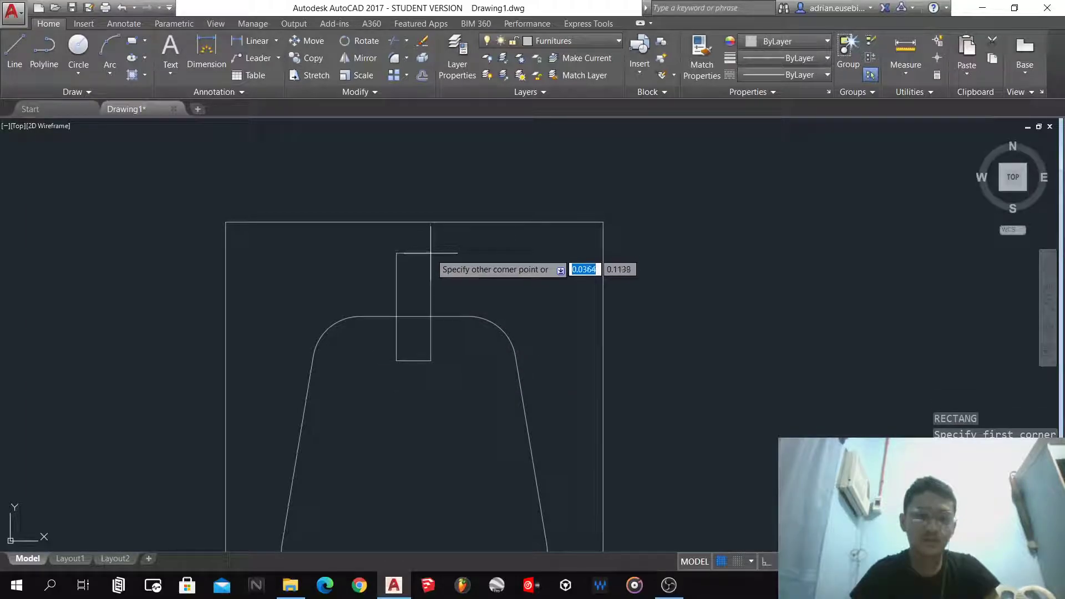
pyautogui.click(431, 253)
pyautogui.scroll(-3, 431, 254)
pyautogui.scroll(3, 444, 255)
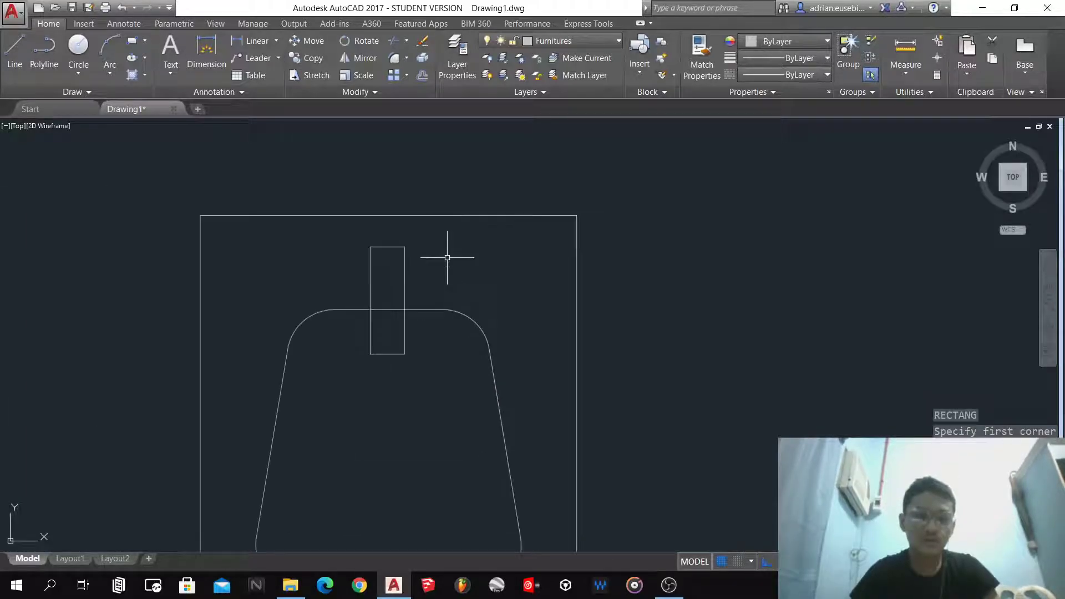
pyautogui.click(389, 269)
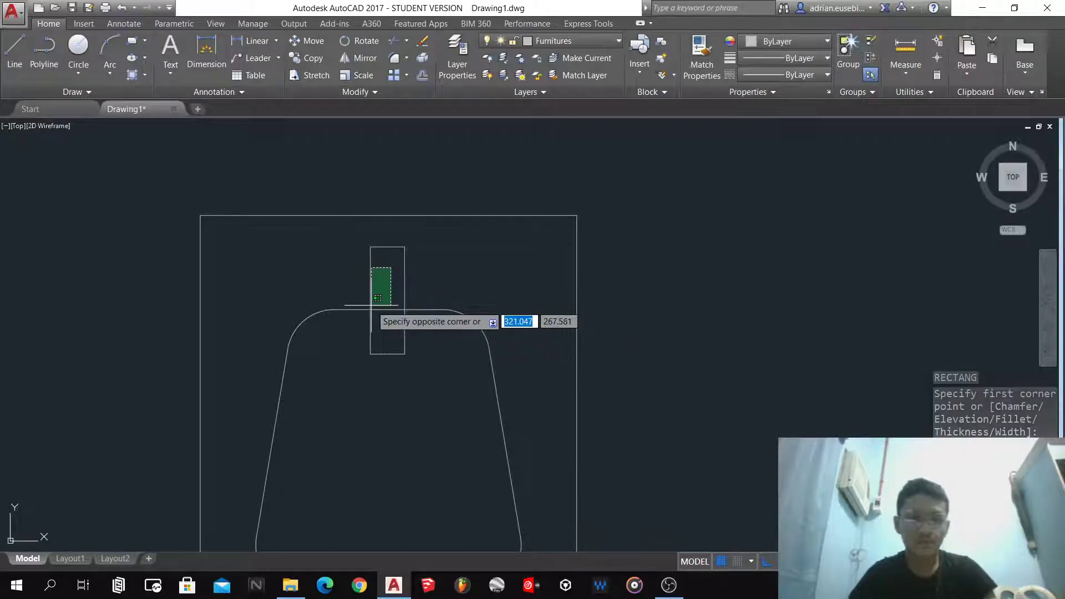
pyautogui.press('Escape')
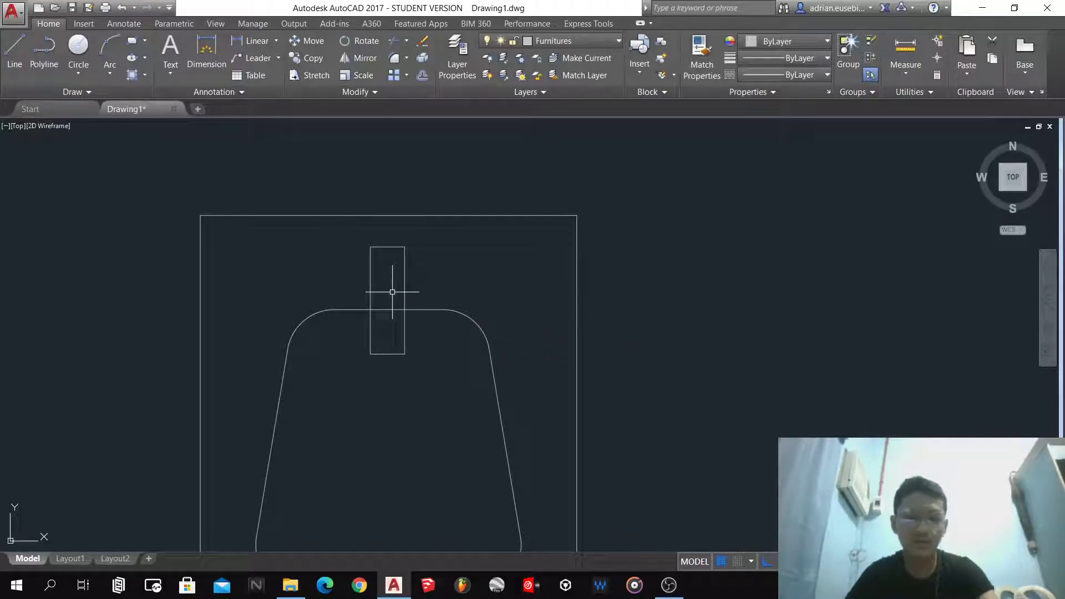
# - Trim away the piece of the trapezoid's top edge that lies inside the narrow faucet rectangle
pyautogui.write('tr')
pyautogui.press('Return')
pyautogui.press('Return')
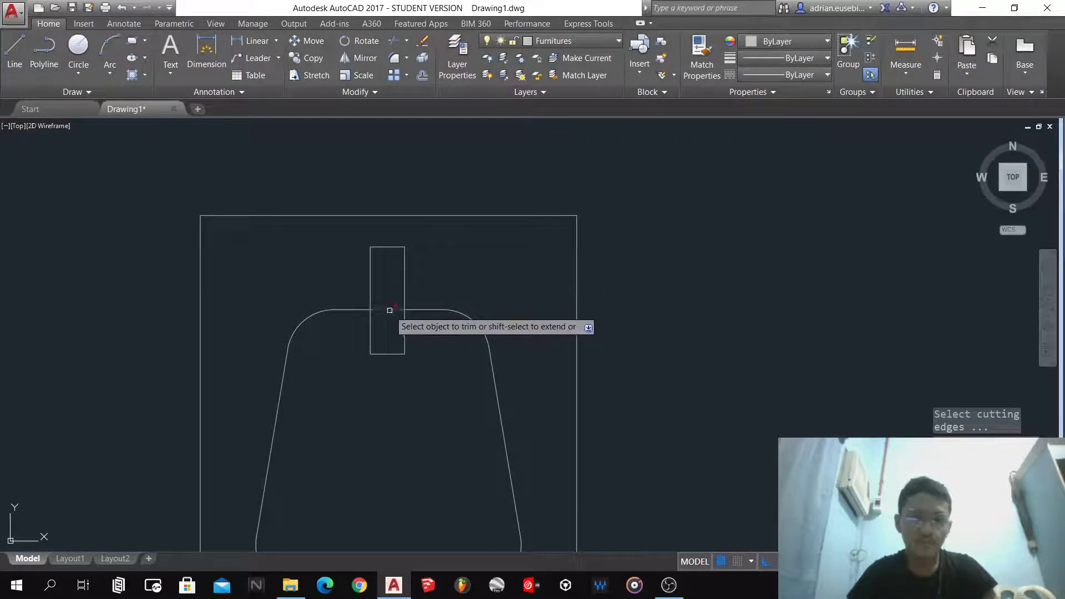
pyautogui.click(389, 311)
pyautogui.scroll(-2, 411, 375)
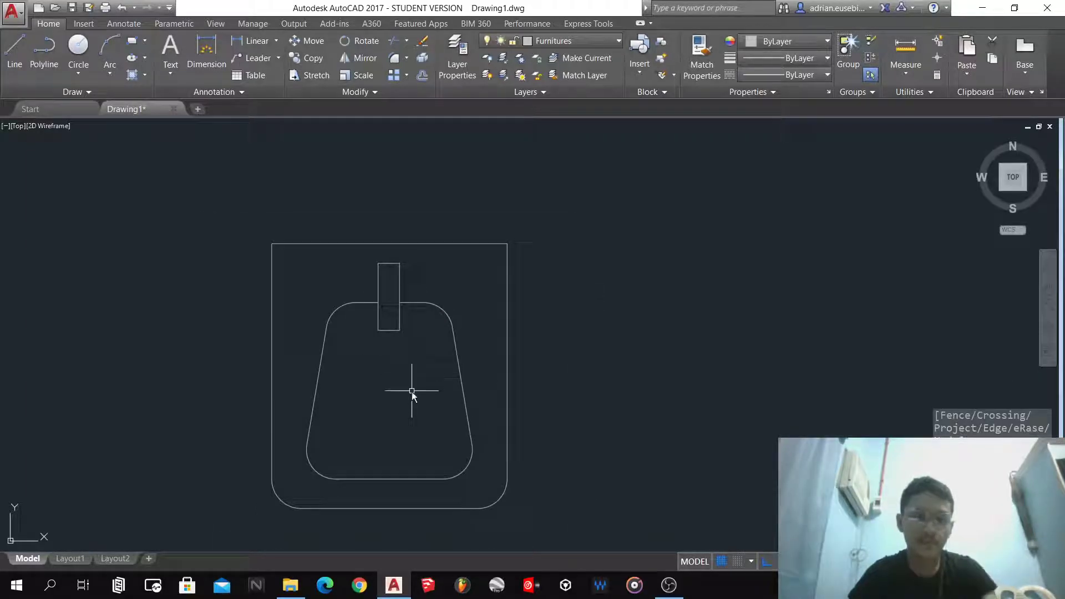
pyautogui.press('Escape')
# - Draw a small drain circle with a radius of about 0.017 in the middle of the basin
pyautogui.write('c')
pyautogui.press('Return')
pyautogui.click(393, 414)
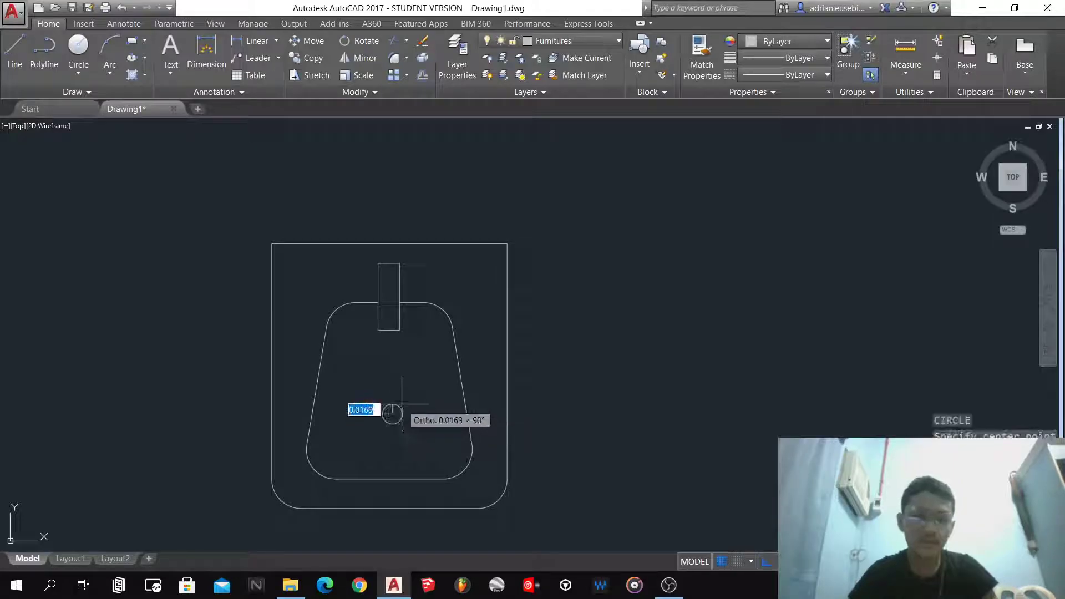
pyautogui.click(402, 404)
pyautogui.scroll(-4, 393, 389)
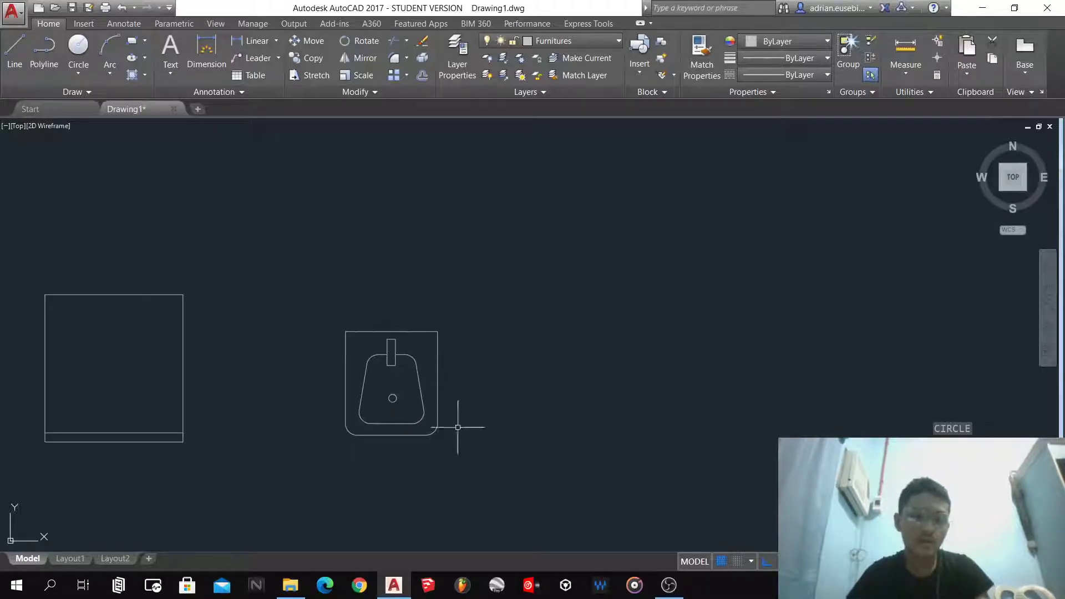
# - Select all parts of the sink symbol, including the outline, basin, faucet rectangle and drain circle
pyautogui.click(476, 455)
pyautogui.click(314, 245)
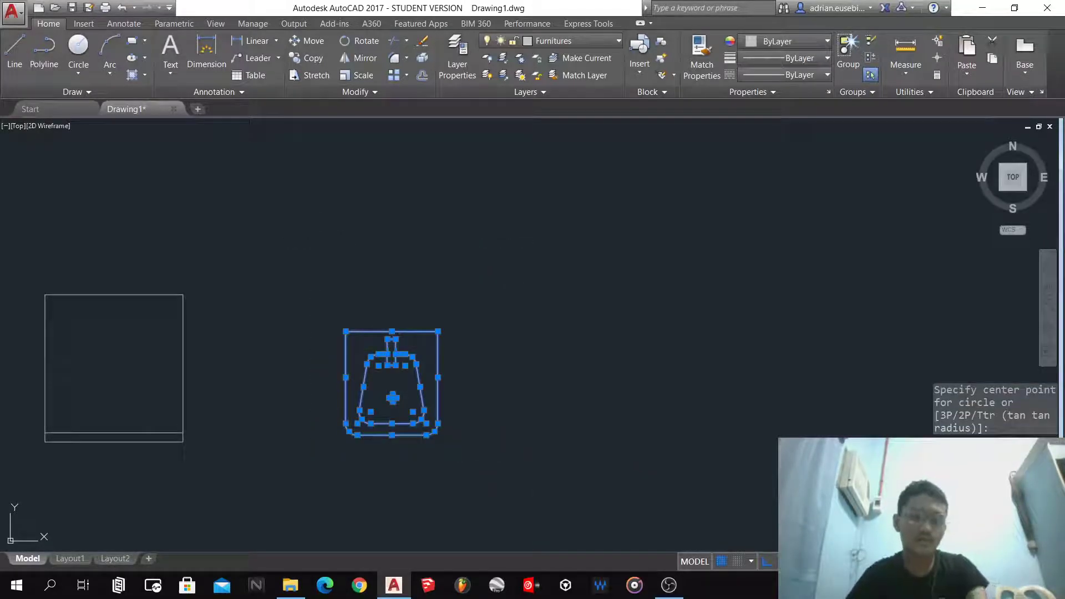
pyautogui.press('Escape')
pyautogui.click(483, 443)
pyautogui.click(294, 288)
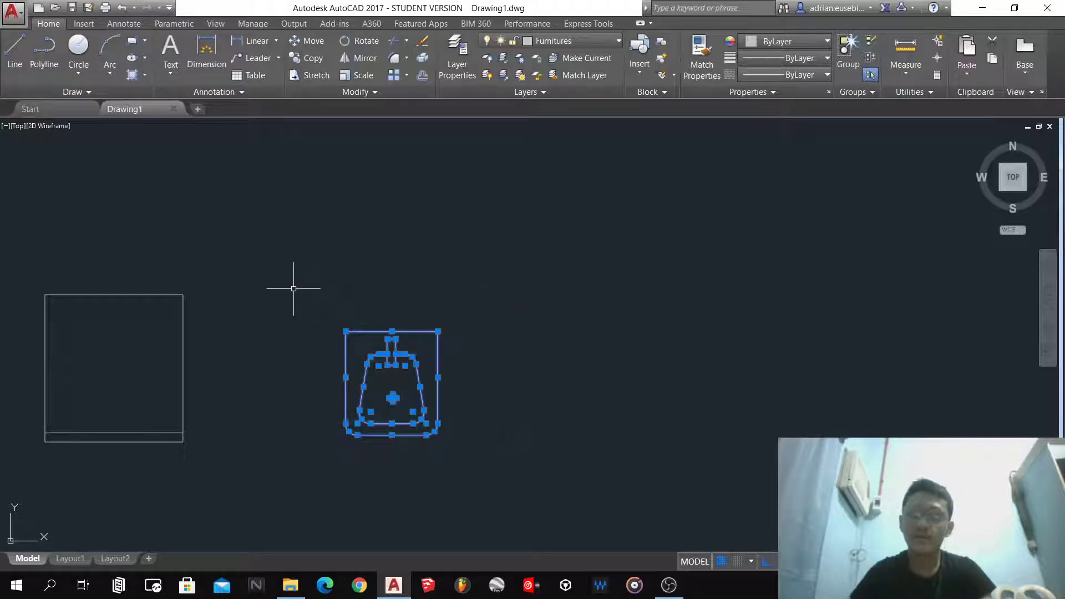
pyautogui.click(360, 332)
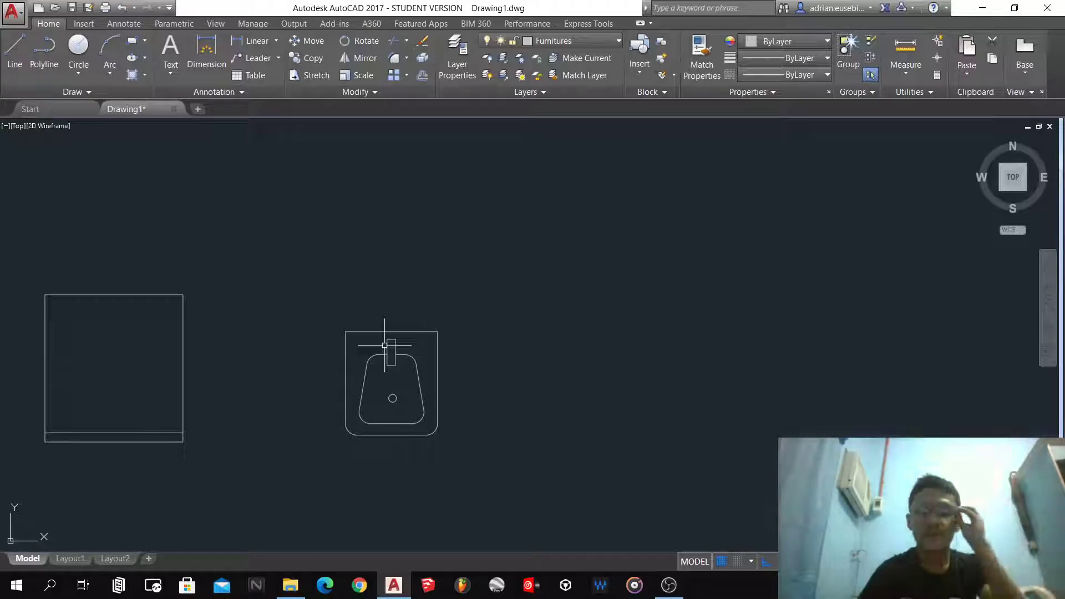
# - Draw a rectangle 0.65 wide by 0.5 high in the empty space to the right of the sink symbol
pyautogui.scroll(-4, 385, 345)
pyautogui.scroll(2, 511, 310)
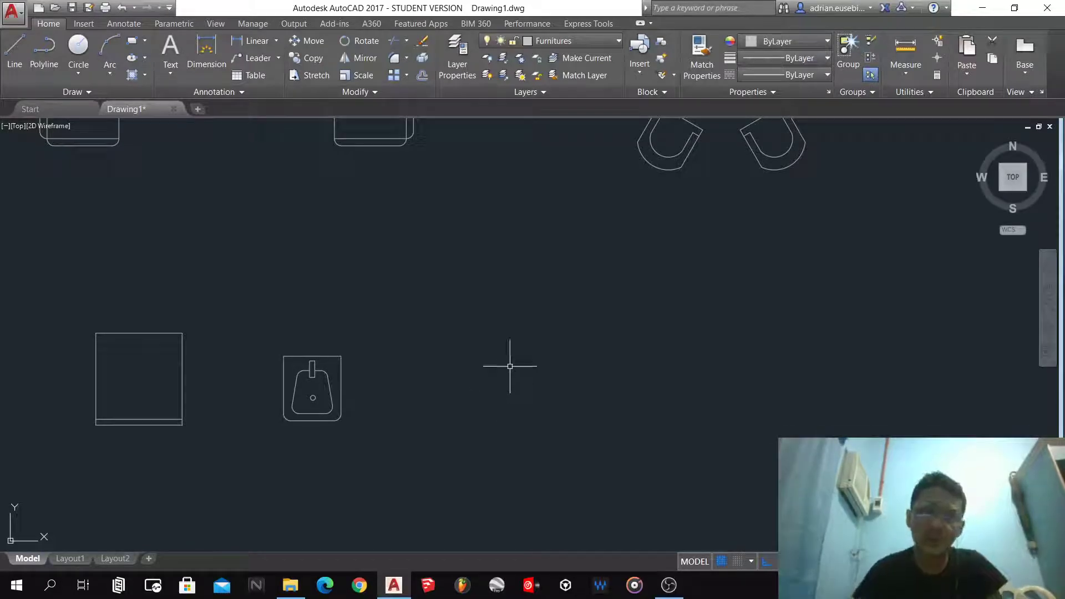
pyautogui.scroll(2, 432, 350)
pyautogui.scroll(-2, 435, 345)
pyautogui.scroll(3, 452, 360)
pyautogui.write('c')
pyautogui.press('Return')
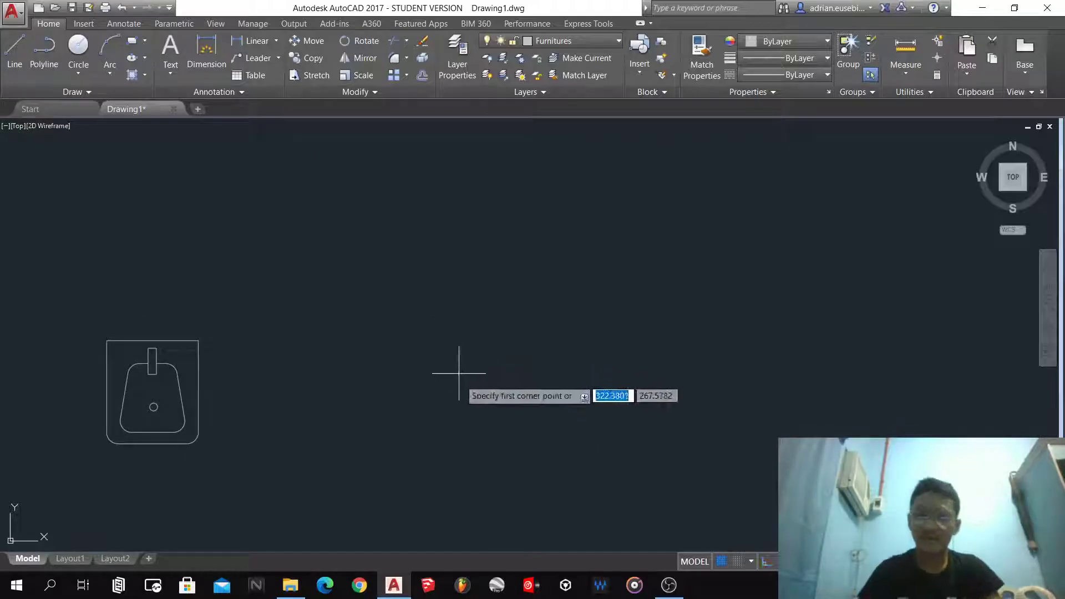
pyautogui.click(399, 455)
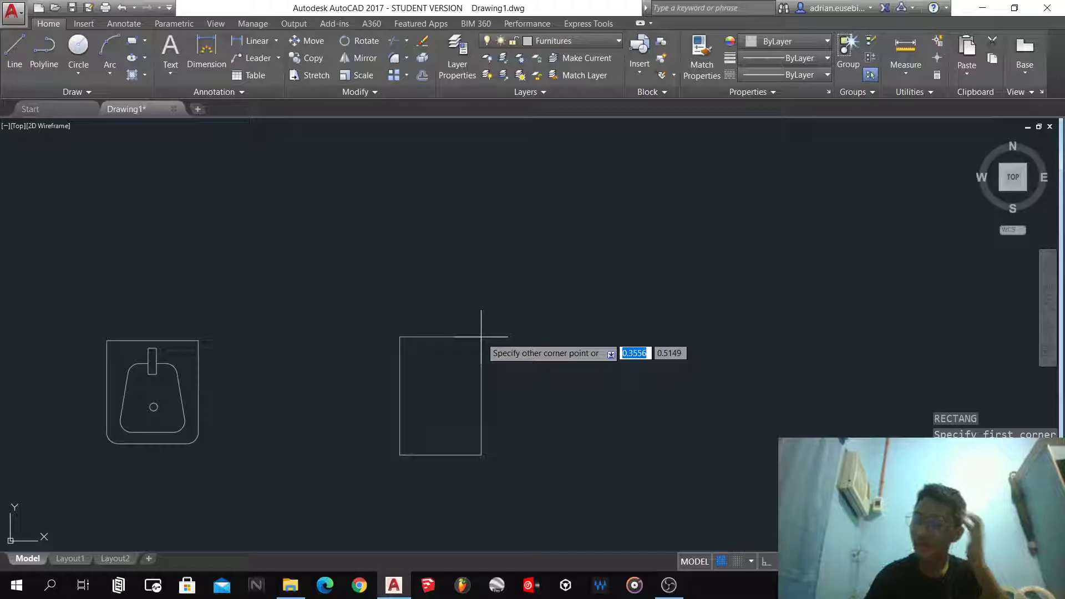
pyautogui.write('.65')
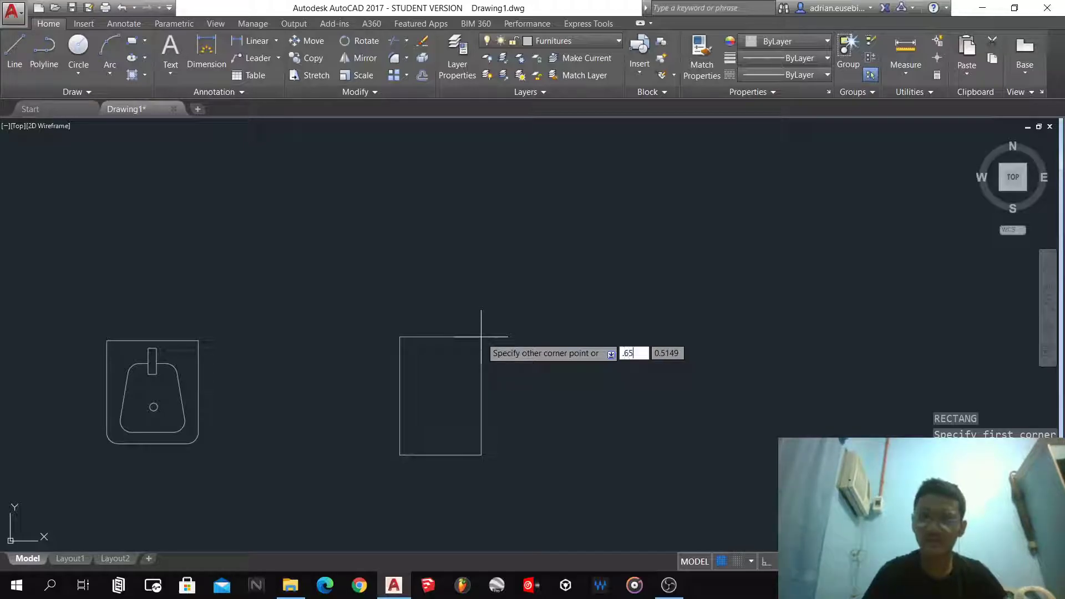
pyautogui.press('Tab')
pyautogui.write('.5')
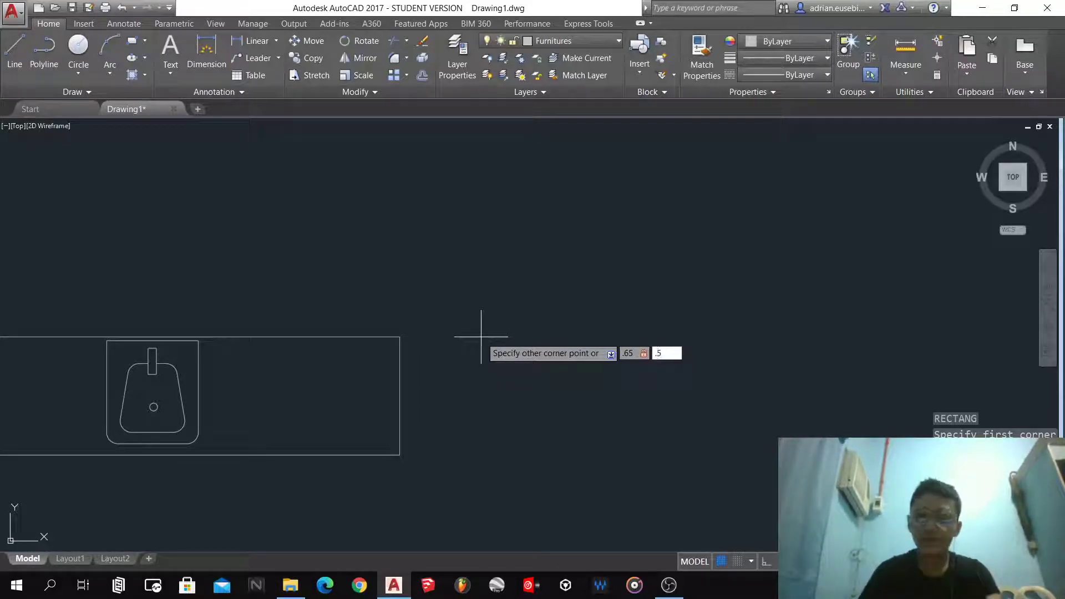
pyautogui.press('Return')
# - Rotate the new rectangle 90° about its centre so it stands upright, and explode it into separate lines
pyautogui.click(585, 502)
pyautogui.click(536, 442)
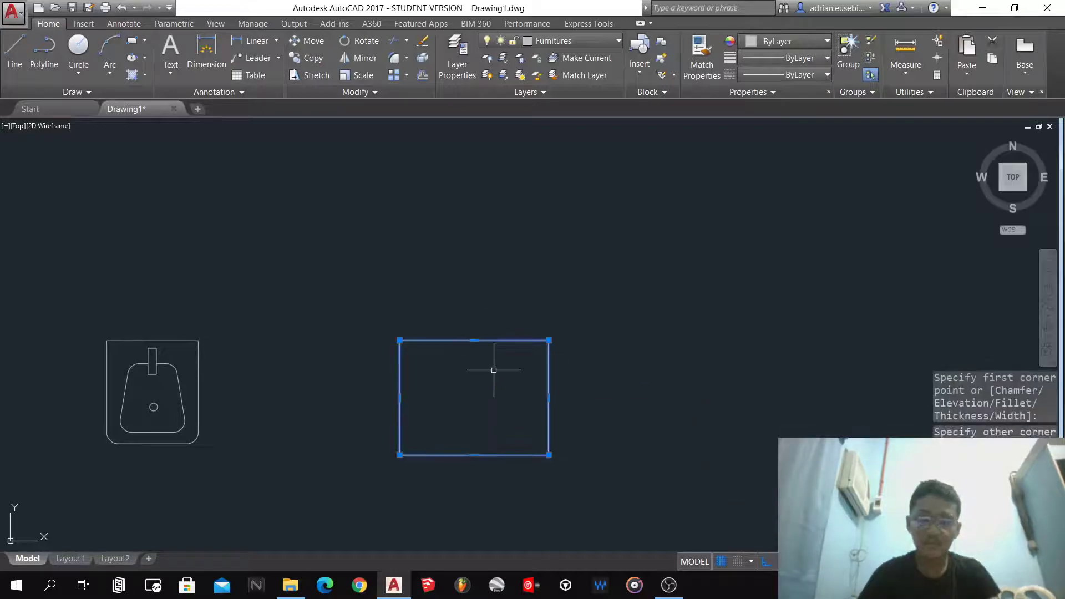
pyautogui.write('ro')
pyautogui.press('Return')
pyautogui.click(474, 398)
pyautogui.click(475, 245)
pyautogui.click(535, 471)
pyautogui.click(478, 416)
pyautogui.press('Escape')
# - Offset the upright rectangle's top edge 0.15 downward, and offset the resulting line another 0.1 downward
pyautogui.click(483, 325)
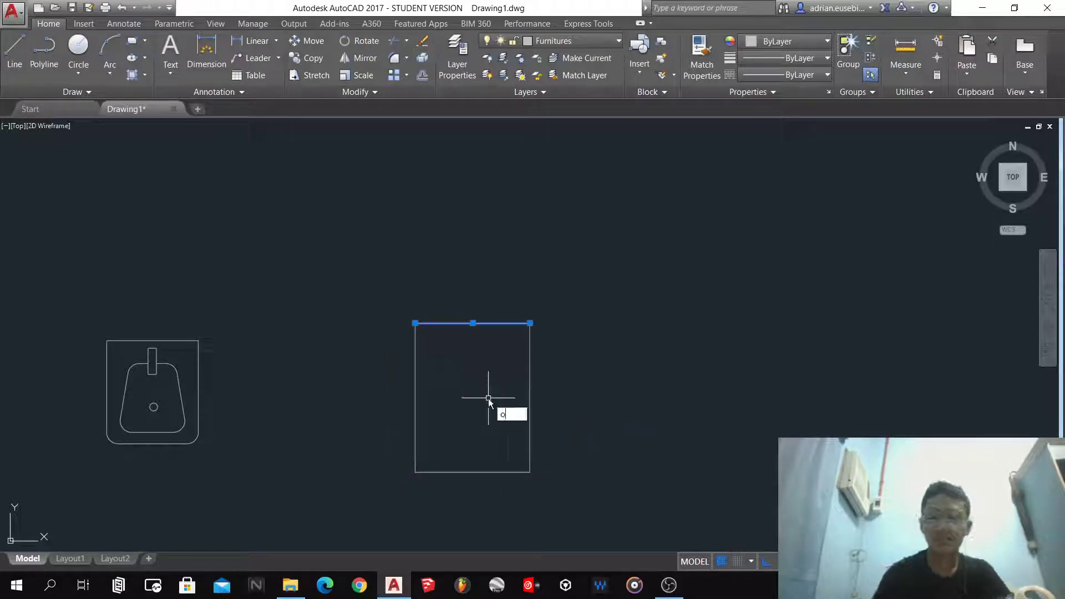
pyautogui.press('Return')
pyautogui.write('.15')
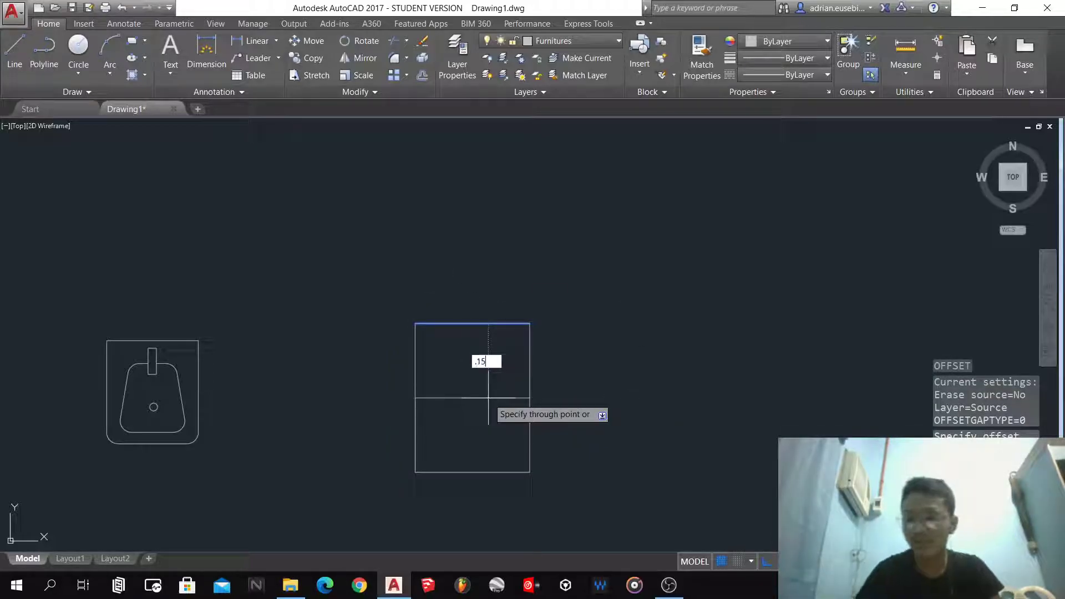
pyautogui.press('Return')
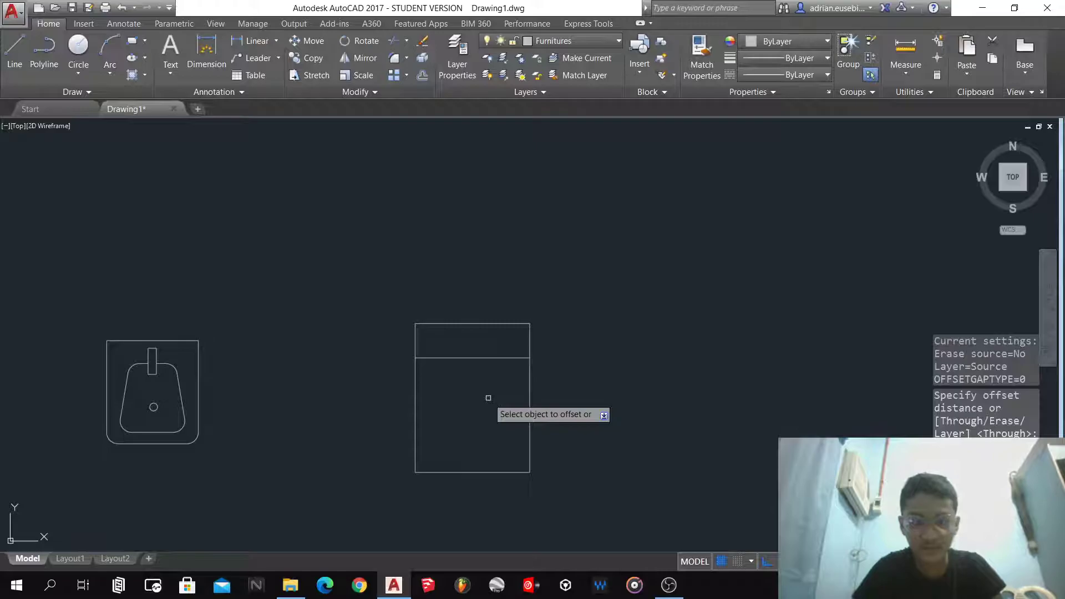
pyautogui.click(465, 359)
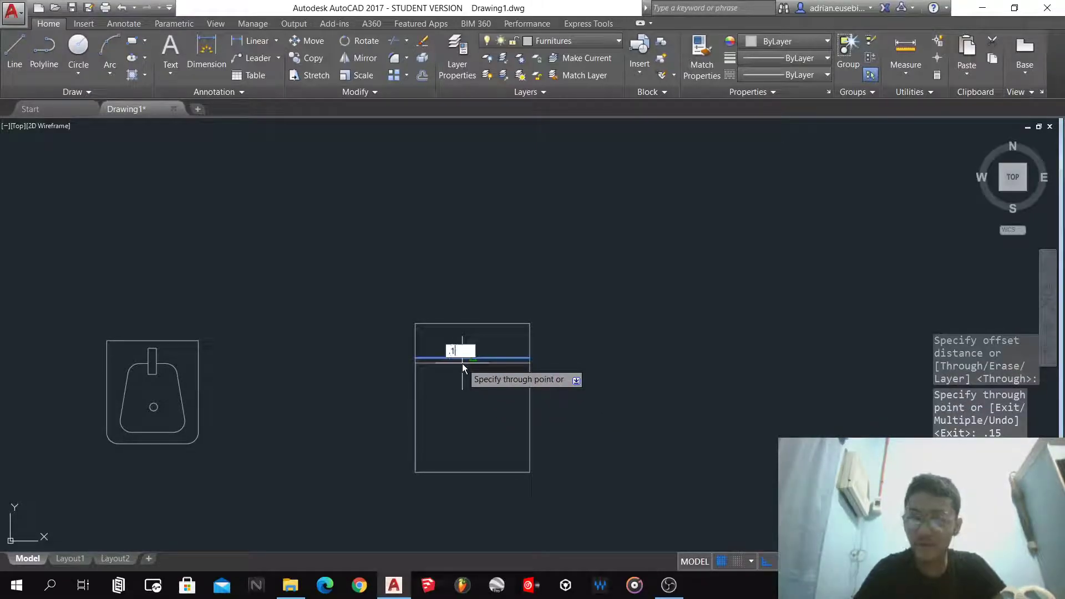
pyautogui.write('.1')
pyautogui.press('Return')
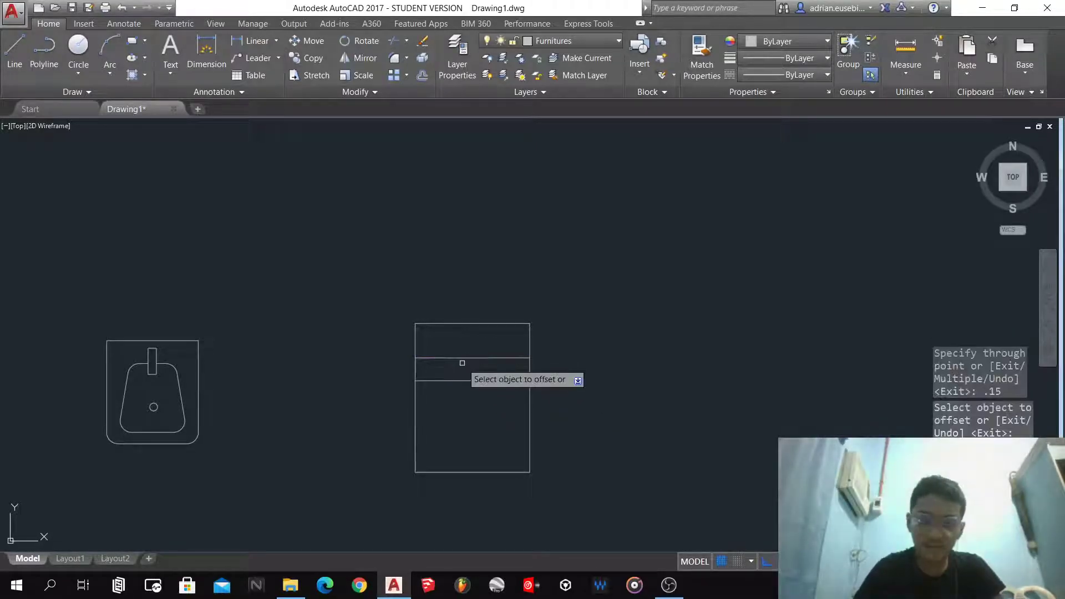
# - Offset the rectangle's right edge to the top edge's midpoint and the lower inner horizontal line 0.2 downward
pyautogui.click(530, 367)
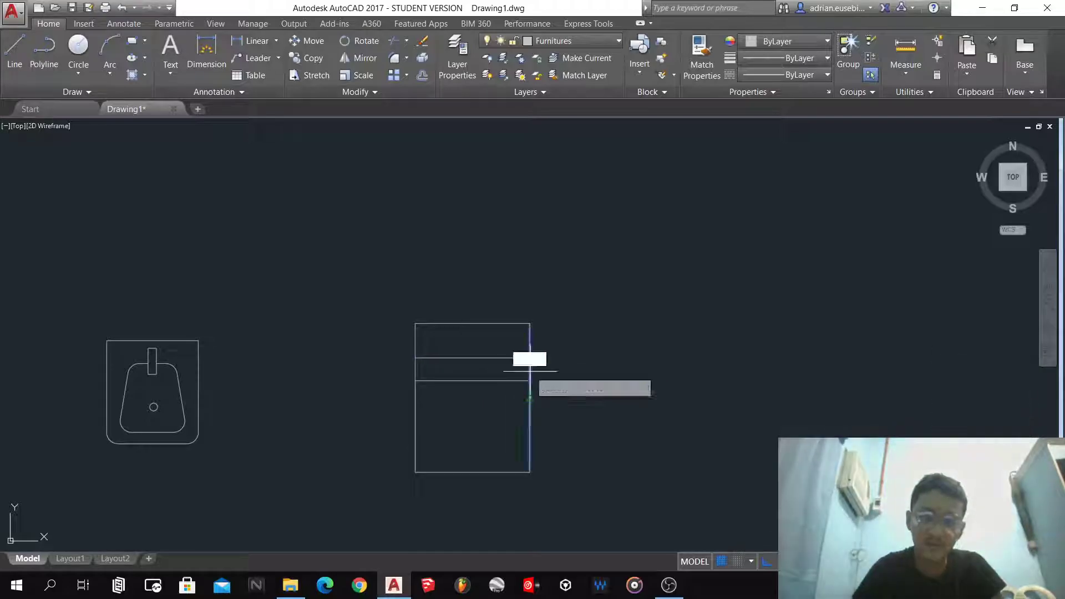
pyautogui.click(471, 326)
pyautogui.click(486, 381)
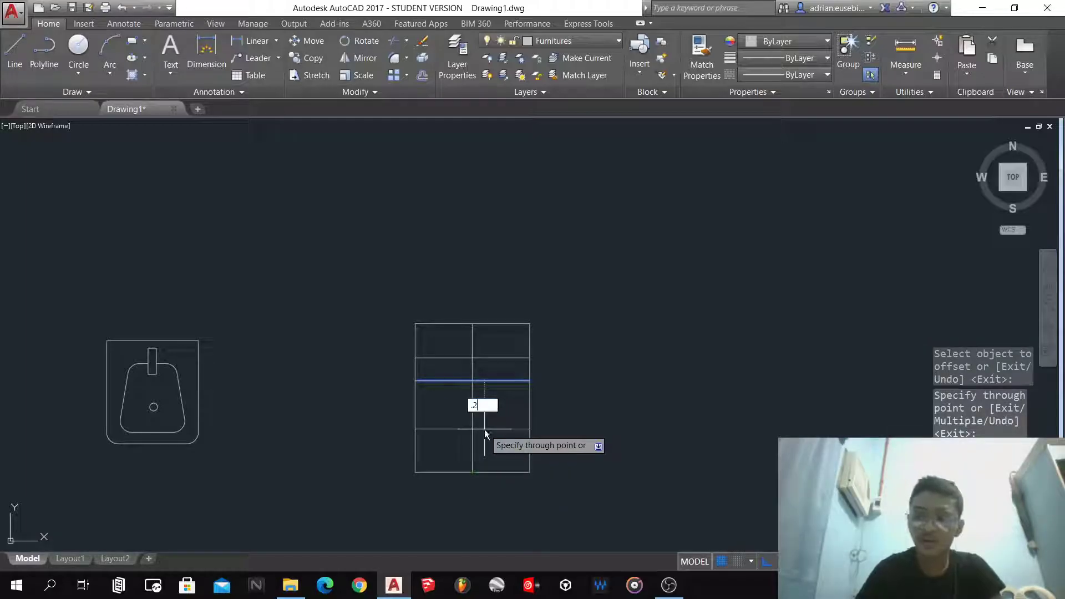
pyautogui.click(485, 429)
# - Offset the rectangle's vertical centreline 0.2 to each side
pyautogui.click(472, 415)
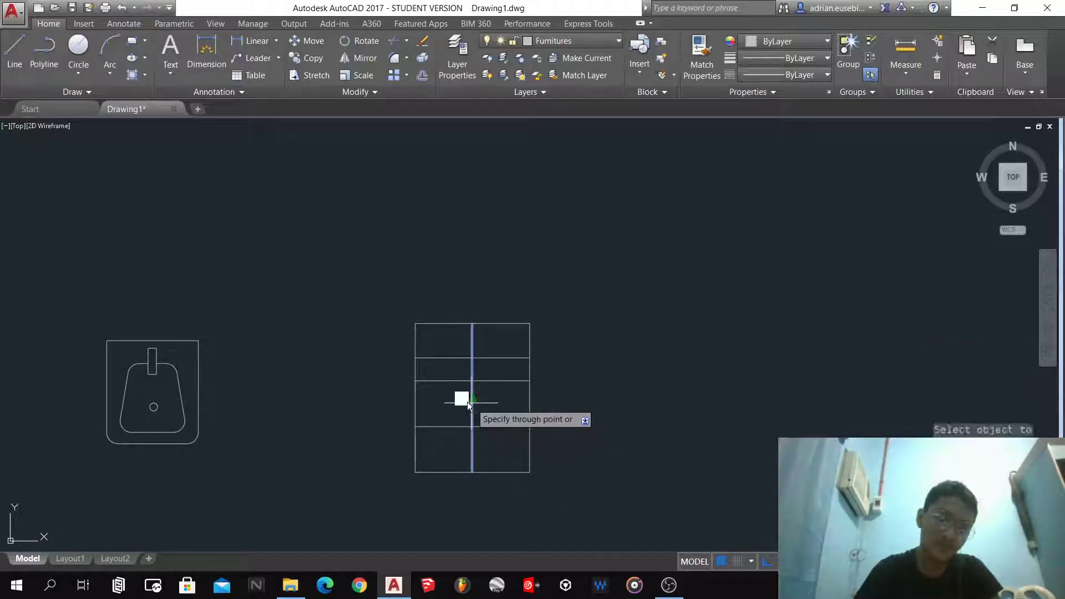
pyautogui.write('.2')
pyautogui.press('Return')
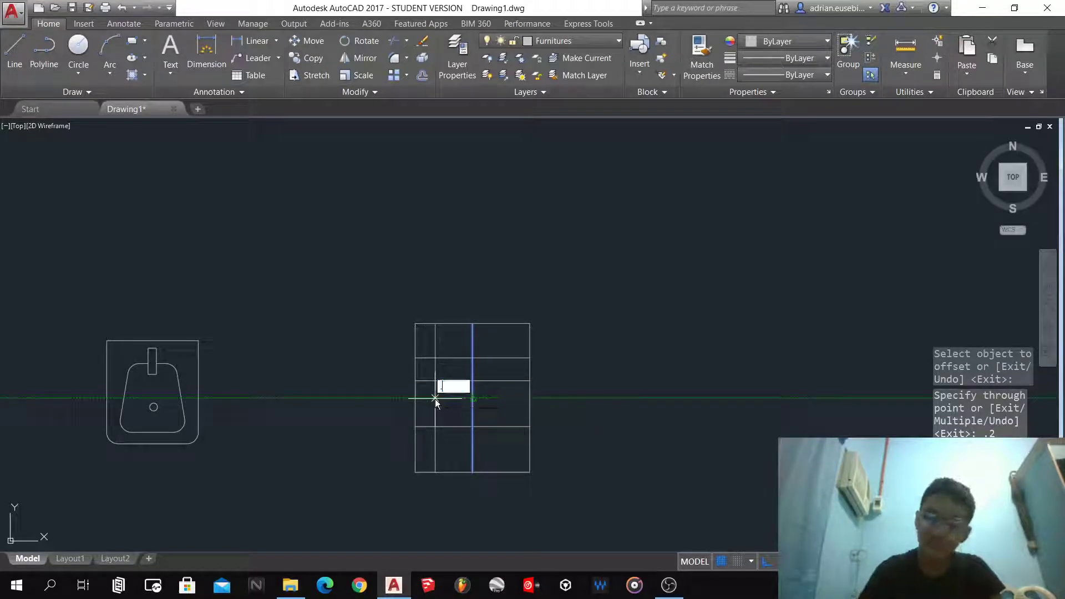
pyautogui.press('Return')
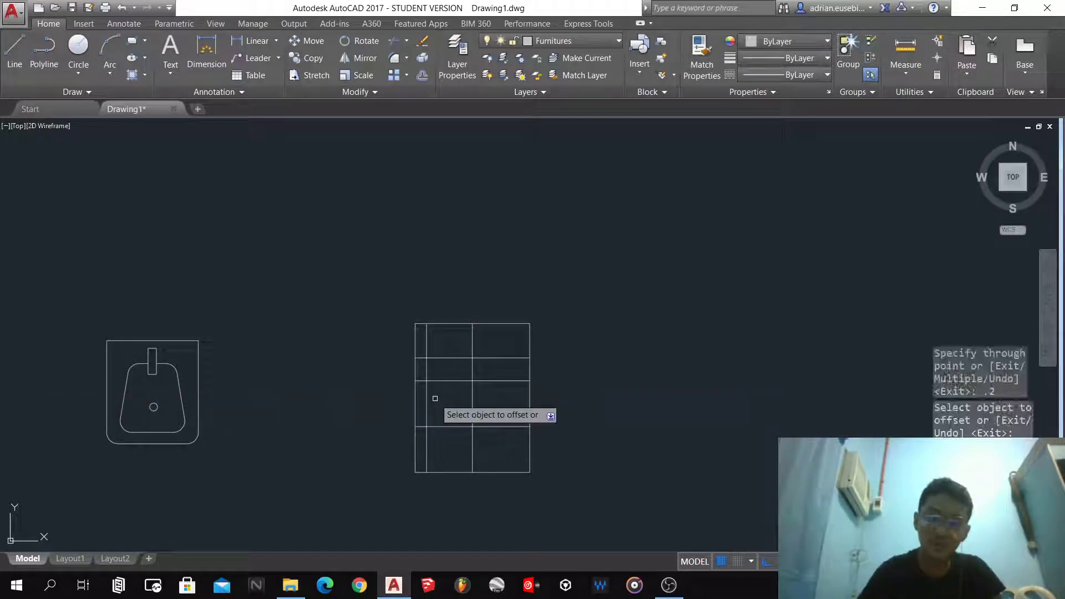
pyautogui.click(472, 408)
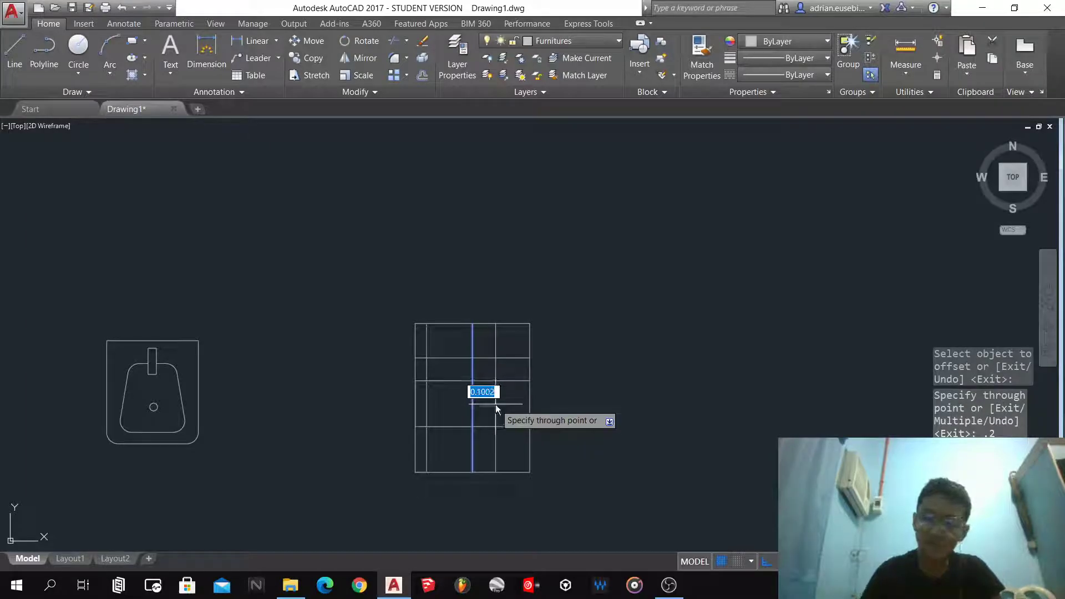
pyautogui.press('Return')
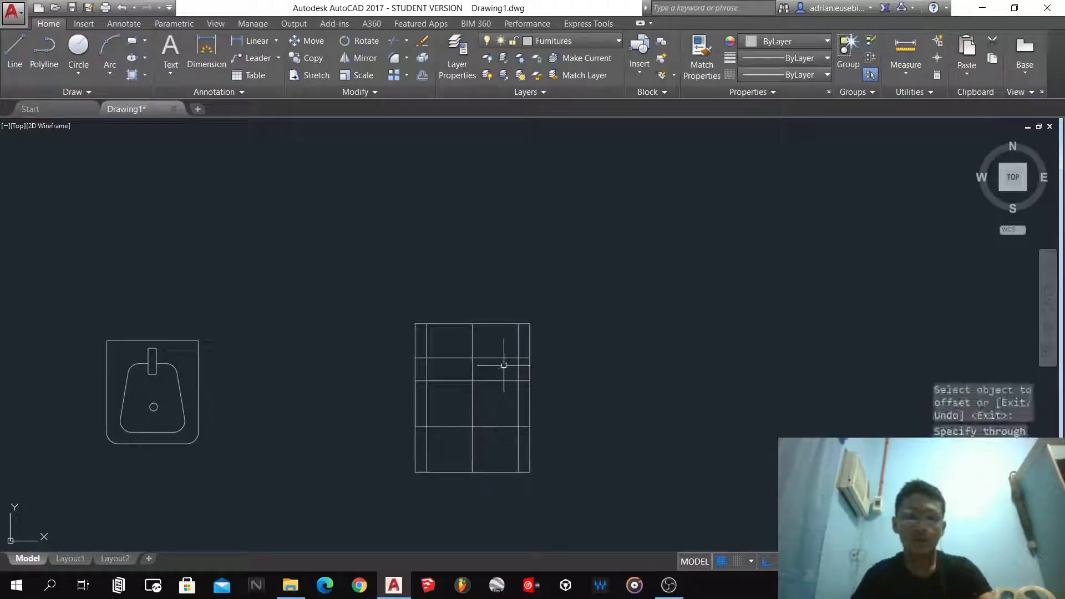
# - Draw two mirrored diagonals from the outer ends of the first inner horizontal line to the second line's intersections with the offset verticals
pyautogui.scroll(4, 504, 366)
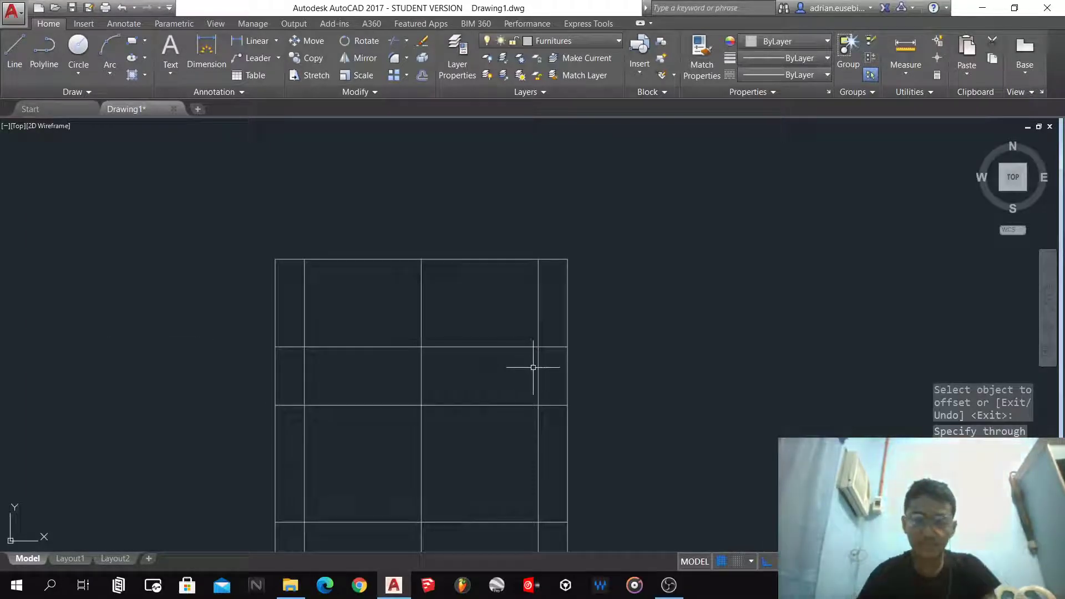
pyautogui.press('Escape')
pyautogui.write('l')
pyautogui.press('Return')
pyautogui.click(553, 347)
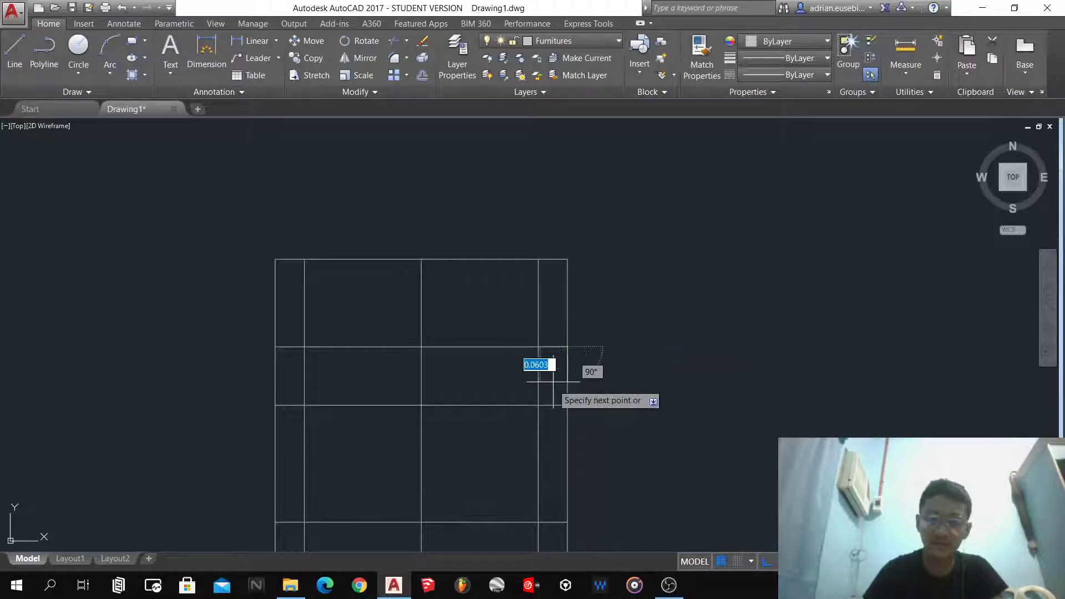
pyautogui.click(538, 406)
pyautogui.press('Escape')
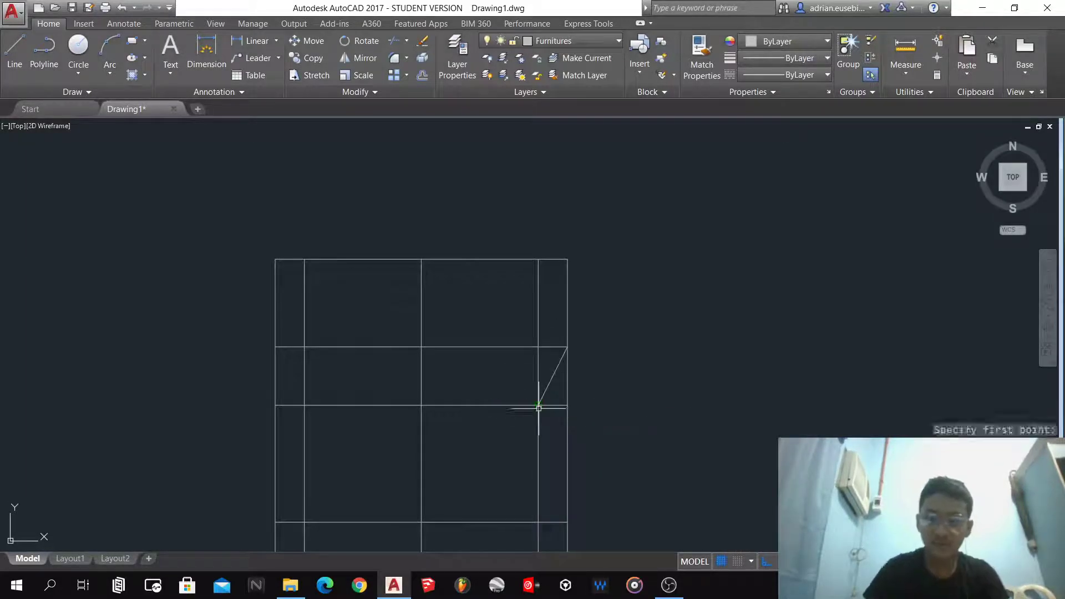
pyautogui.press('Return')
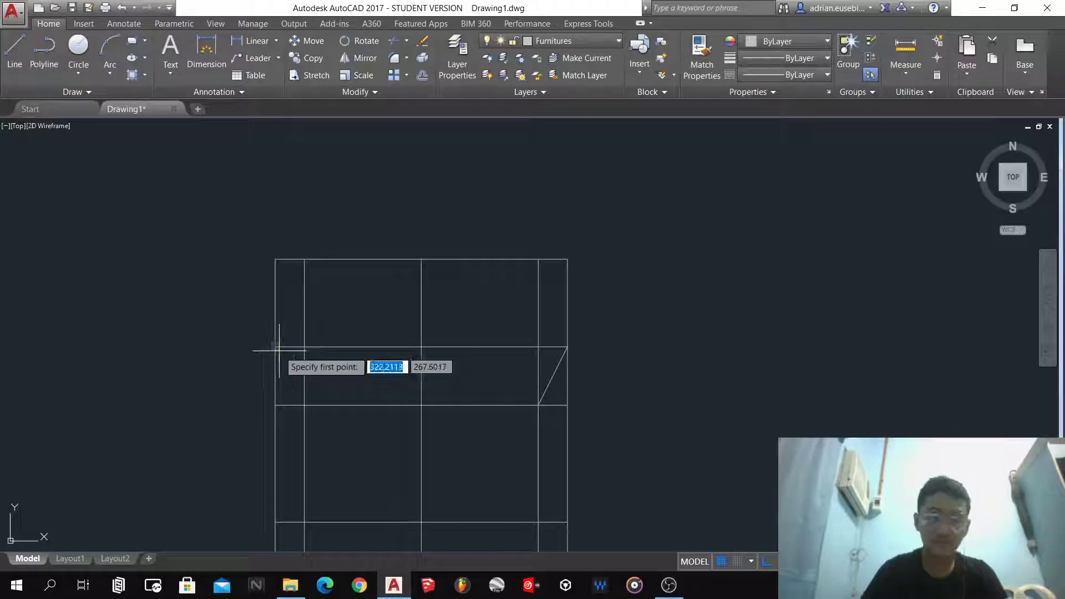
pyautogui.click(279, 350)
pyautogui.click(304, 406)
pyautogui.press('Escape')
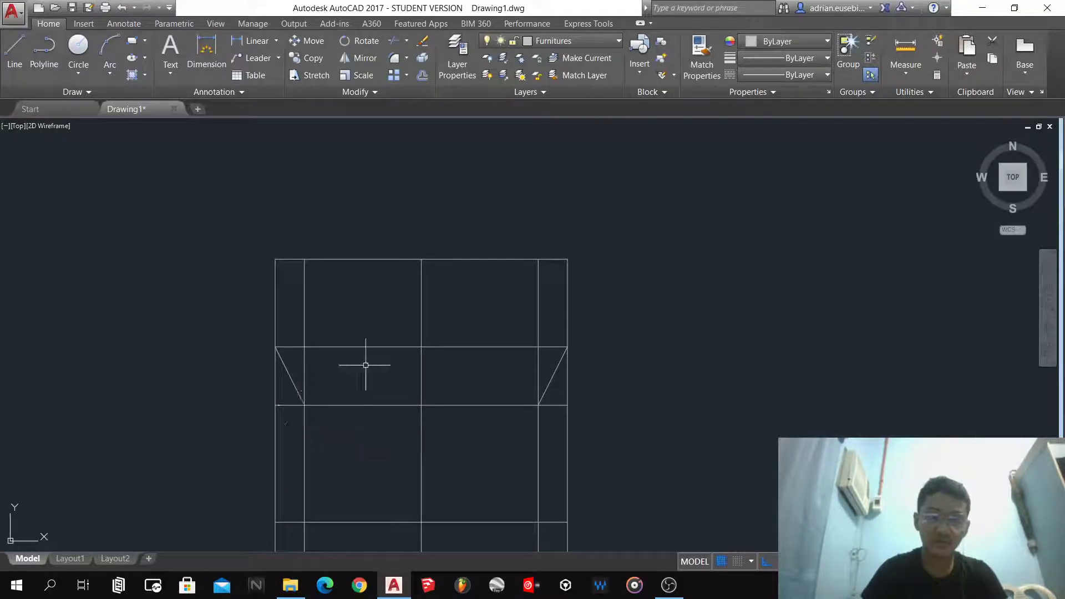
# - Draw an upright ellipse on the centreline, its long axis running from the second inner horizontal line to the bottom edge
pyautogui.scroll(-4, 387, 353)
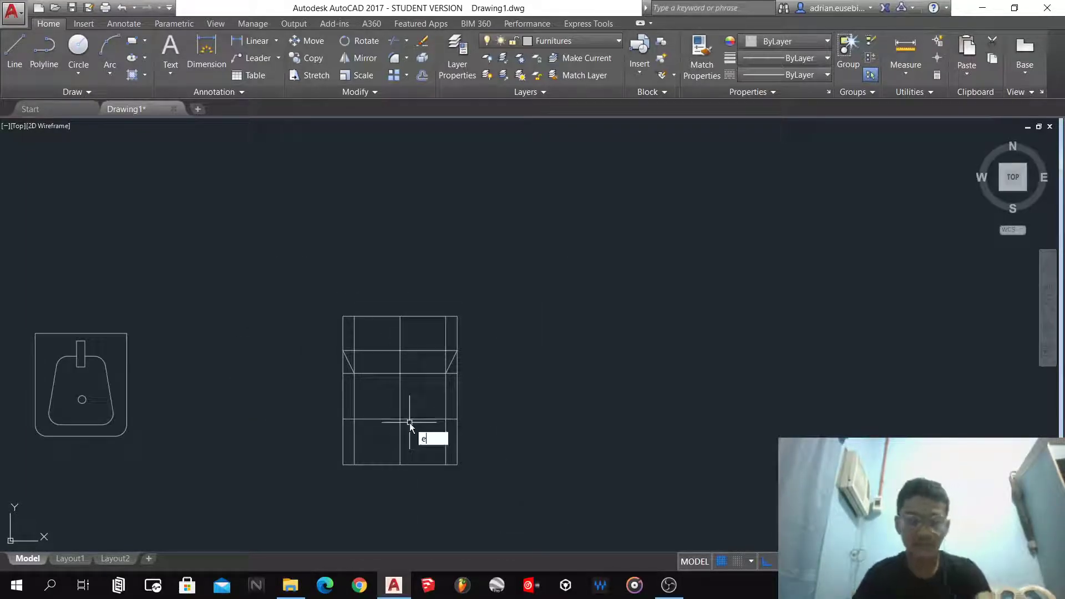
pyautogui.write('el')
pyautogui.press('Return')
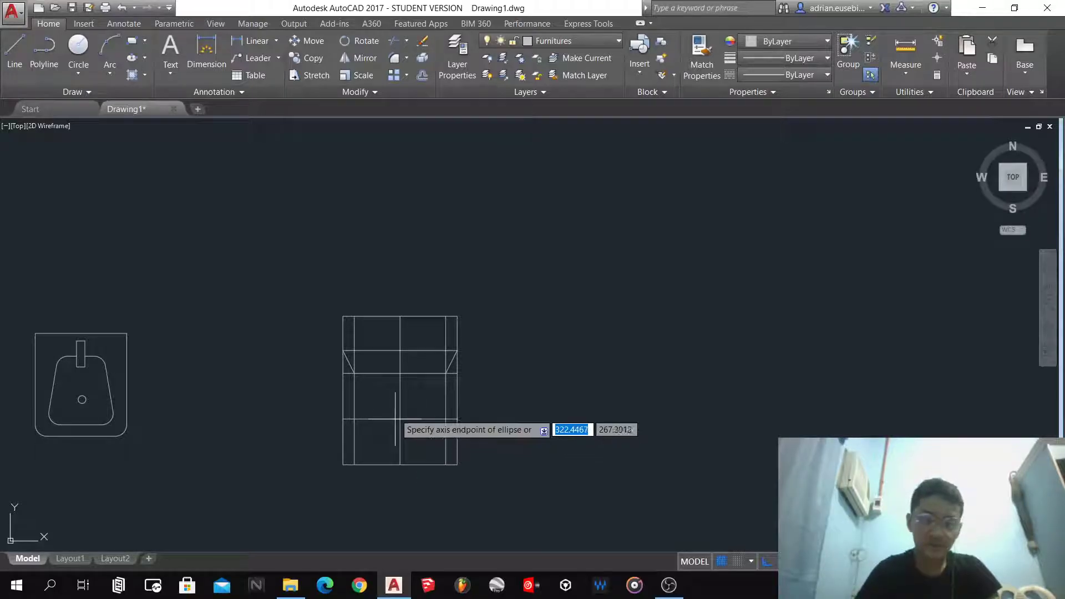
pyautogui.click(399, 373)
pyautogui.click(400, 465)
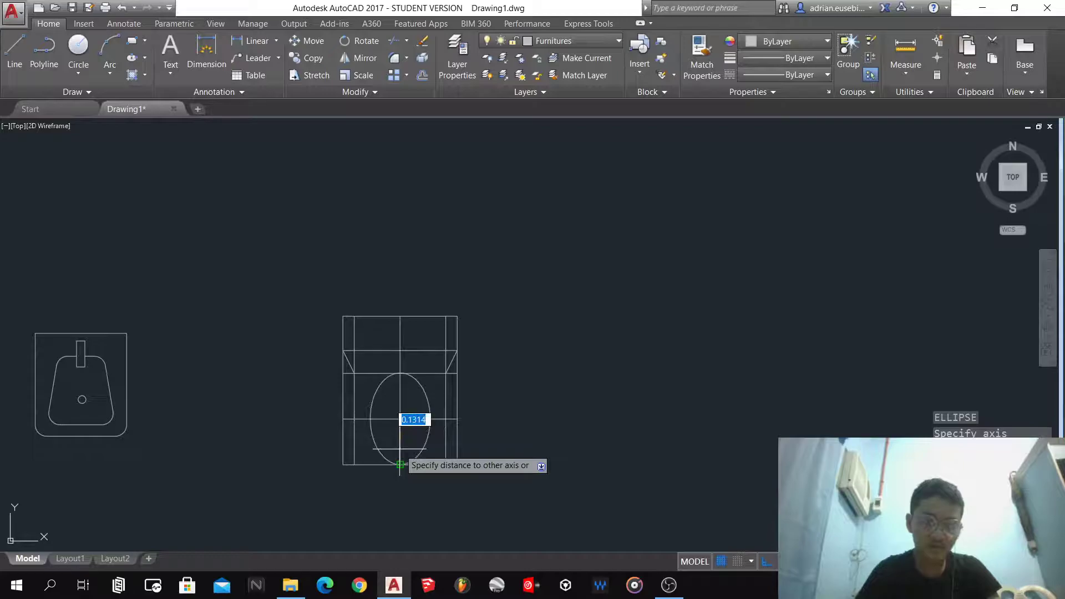
pyautogui.scroll(4, 399, 448)
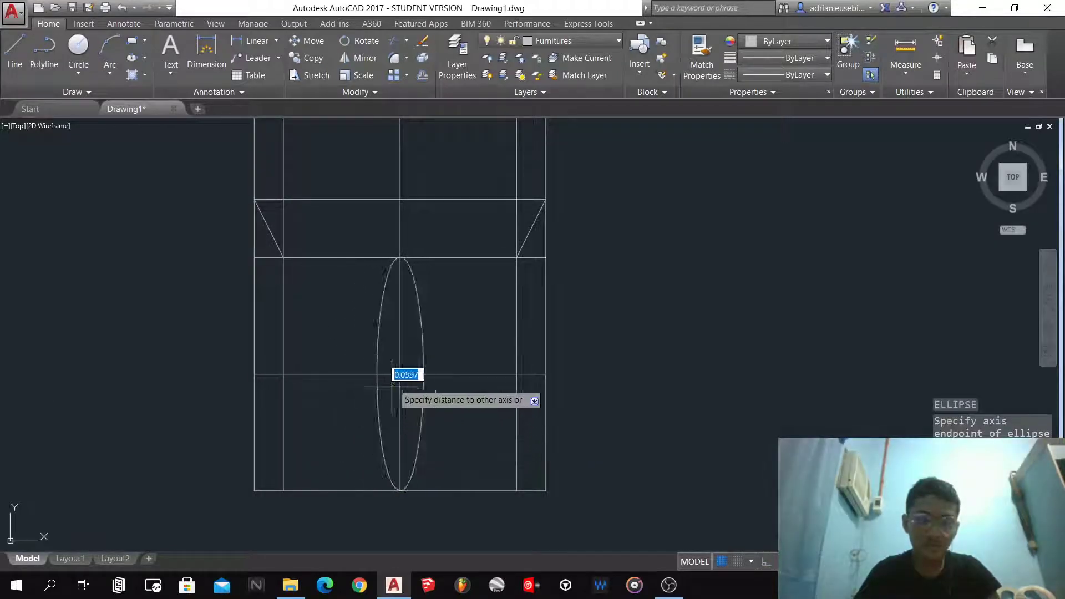
pyautogui.click(444, 303)
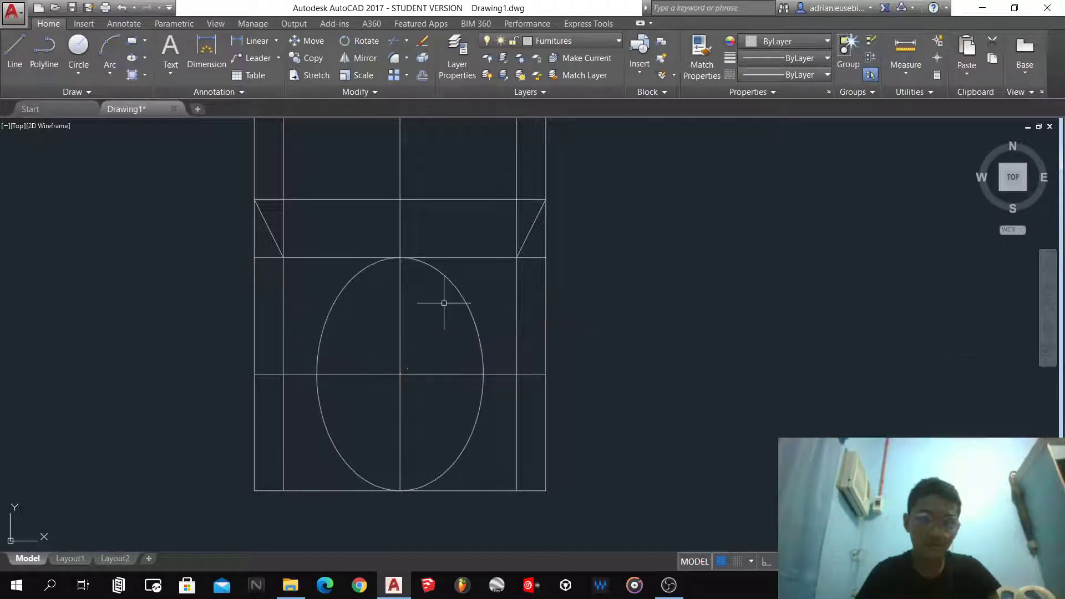
# - Offset the ellipse outward through the intersection of the right offset vertical and the lowest inner horizontal line
pyautogui.click(474, 310)
pyautogui.click(458, 297)
pyautogui.write('o')
pyautogui.press('Return')
pyautogui.press('Return')
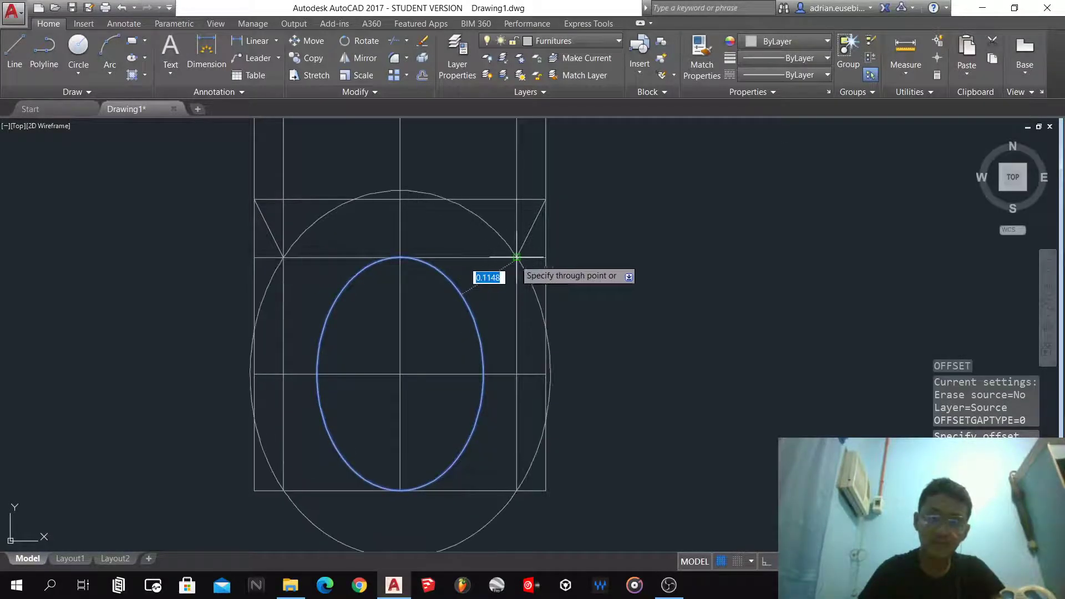
pyautogui.click(516, 374)
pyautogui.scroll(-3, 516, 406)
pyautogui.scroll(3, 505, 340)
pyautogui.press('Return')
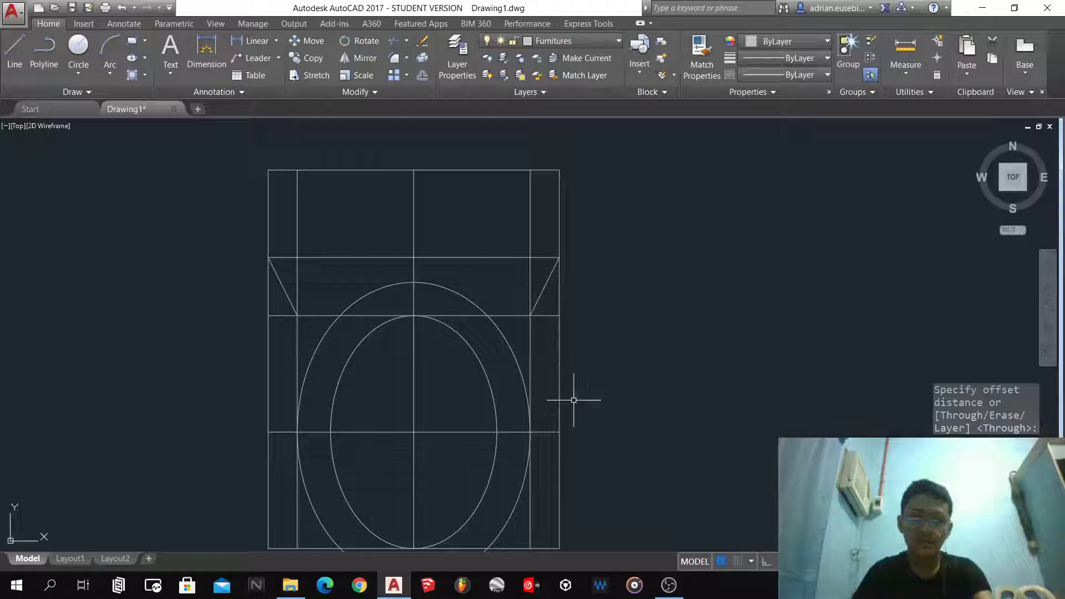
# - Fillet both diagonals to the outer ellipse with a 0.05 radius
pyautogui.press('Escape')
pyautogui.write('f')
pyautogui.press('space')
pyautogui.click(537, 302)
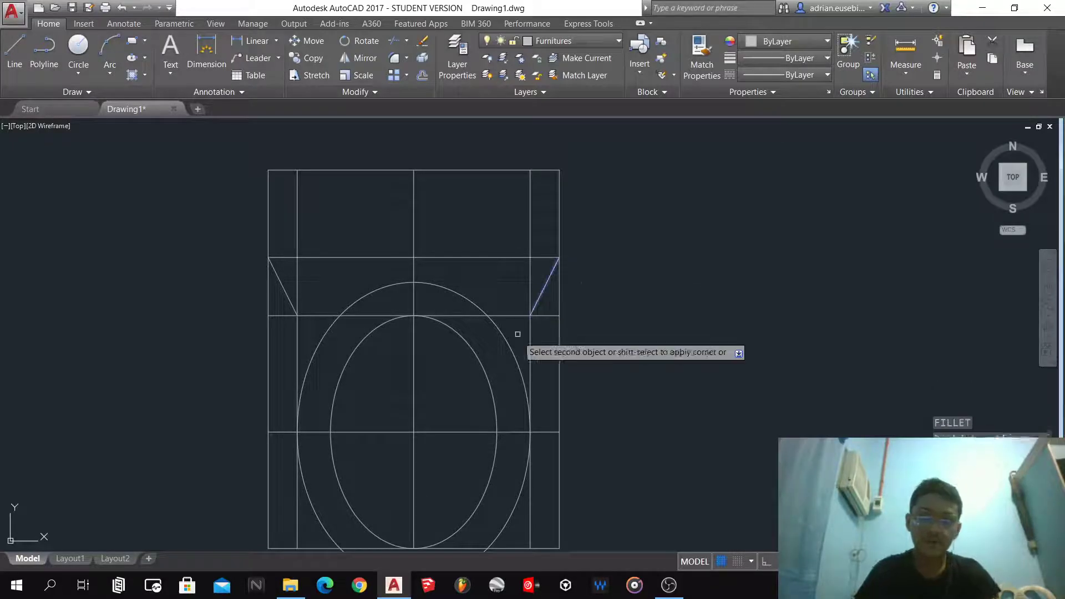
pyautogui.click(523, 371)
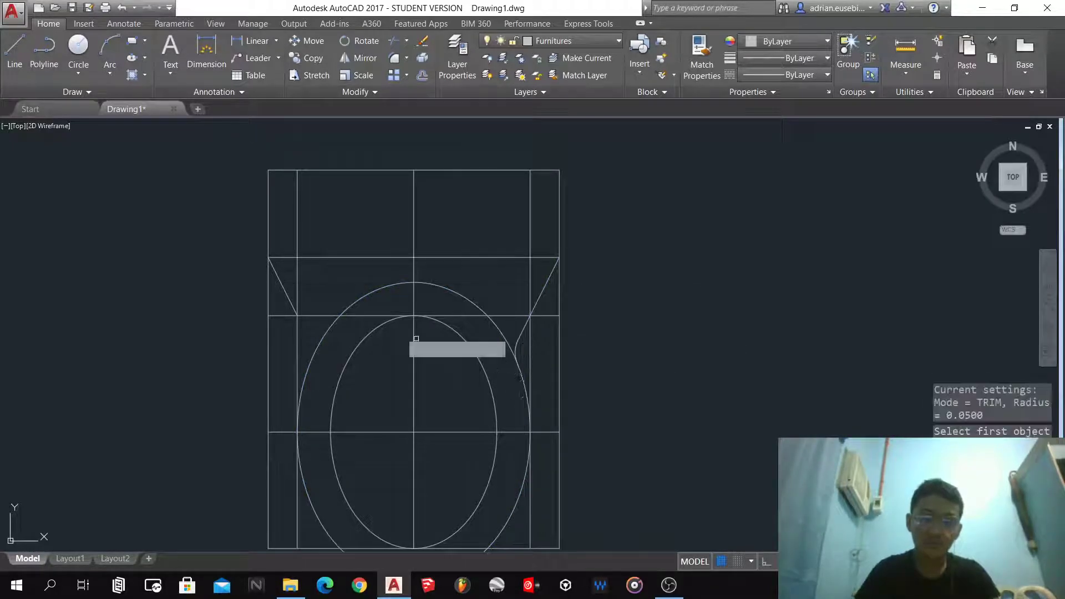
pyautogui.press('space')
pyautogui.click(284, 290)
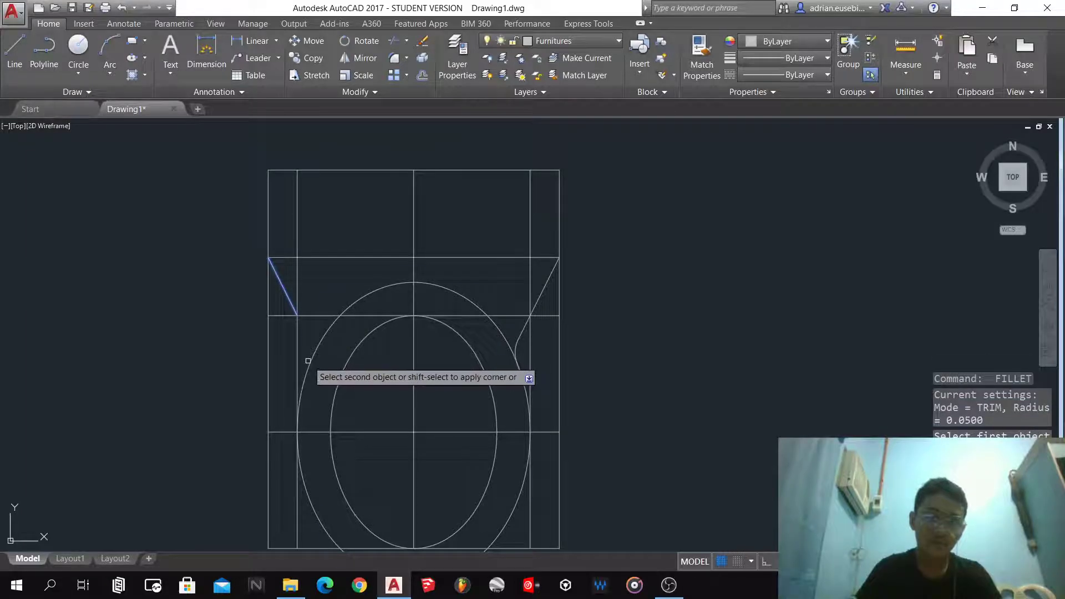
pyautogui.click(313, 362)
pyautogui.scroll(-3, 423, 361)
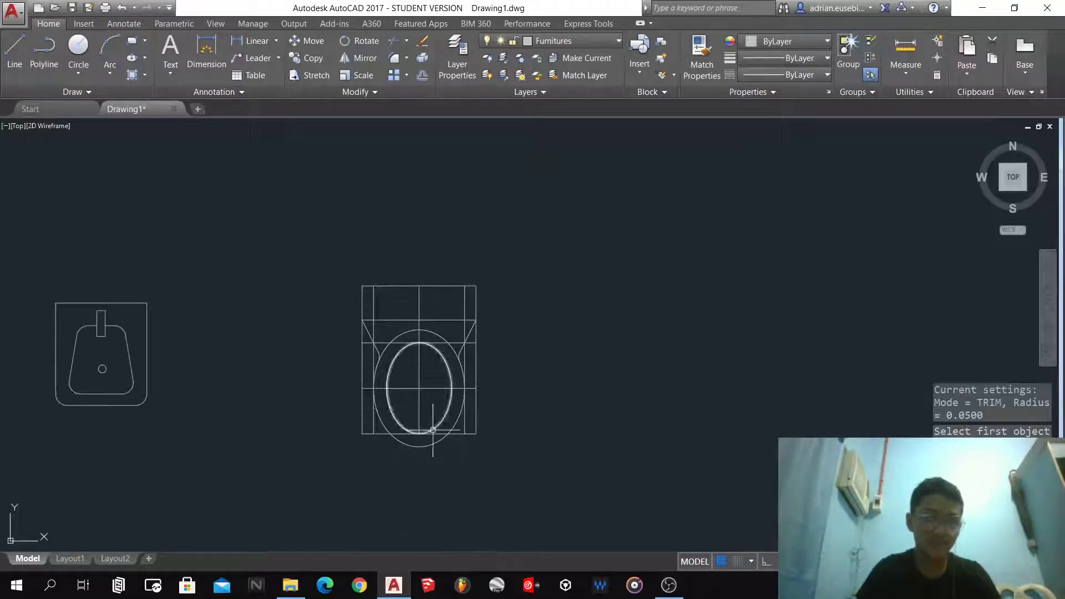
# - Delete the vertical centreline and the horizontal line through the centre of the ellipses
pyautogui.scroll(2, 433, 430)
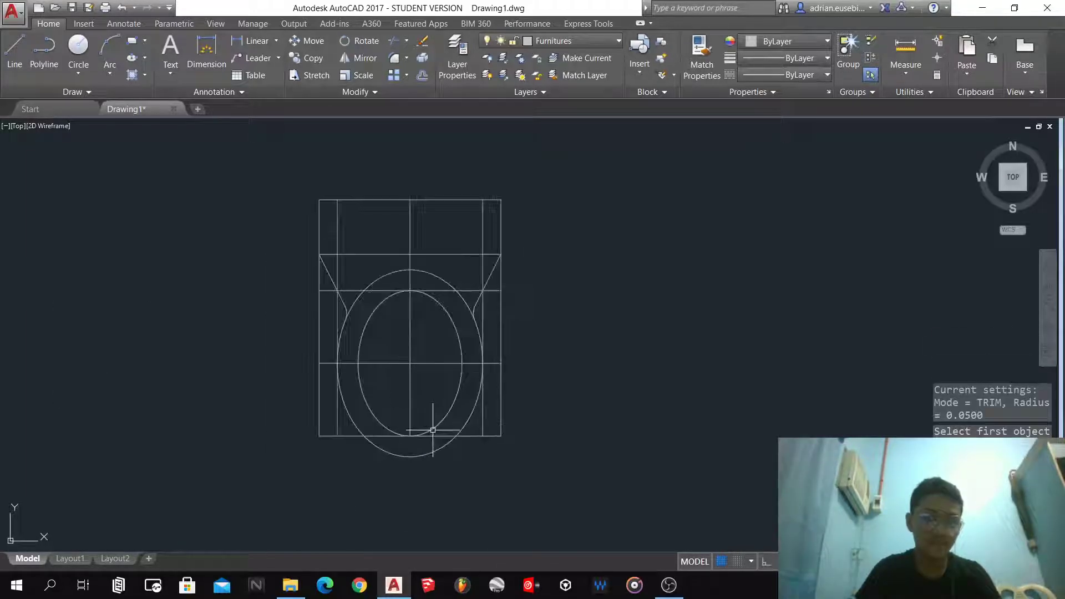
pyautogui.click(442, 402)
pyautogui.click(397, 354)
pyautogui.press('Delete')
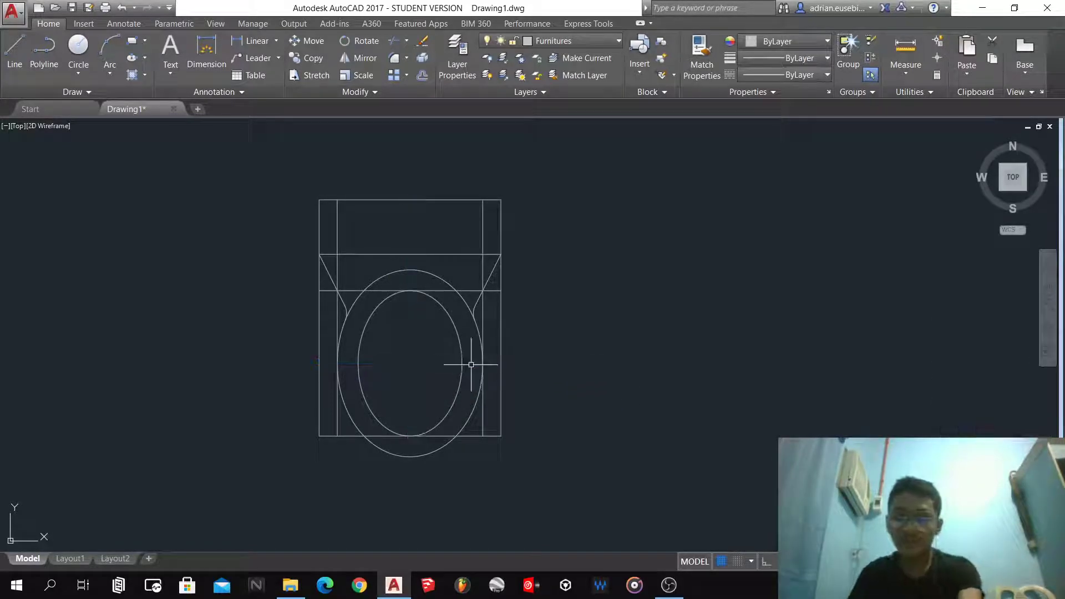
# - Delete the two offset verticals, the rectangle's bottom edge and the second inner horizontal line
pyautogui.click(481, 417)
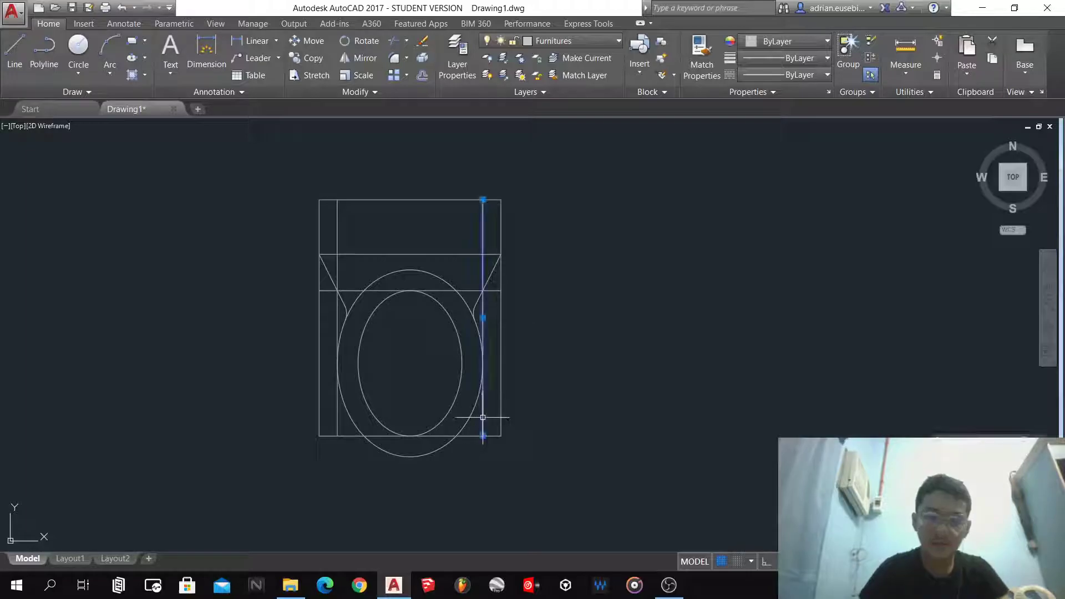
pyautogui.click(337, 413)
pyautogui.click(344, 435)
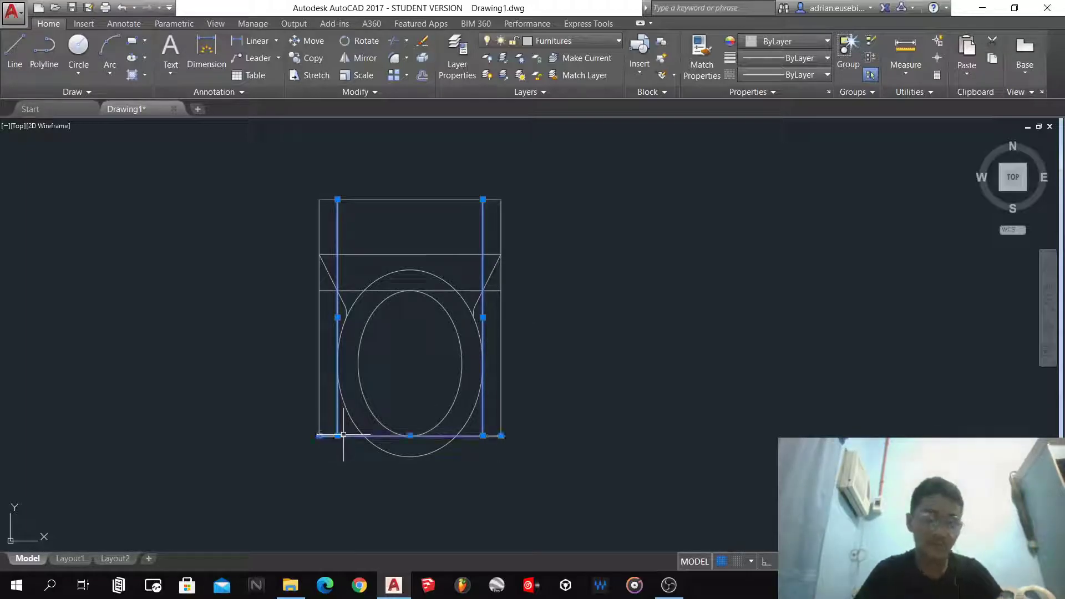
pyautogui.press('Escape')
pyautogui.scroll(4, 438, 242)
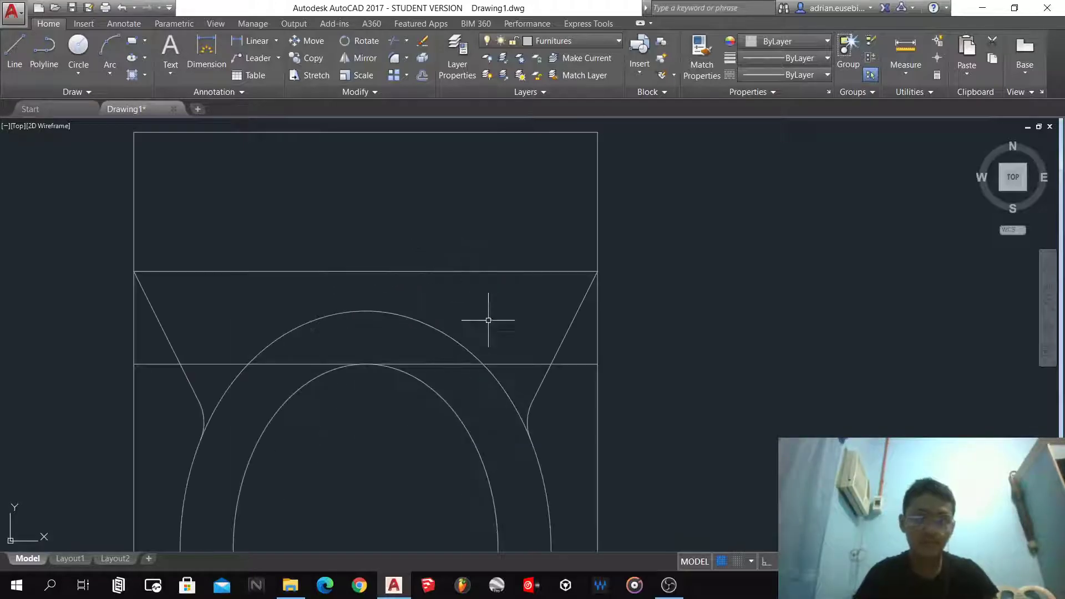
pyautogui.click(523, 363)
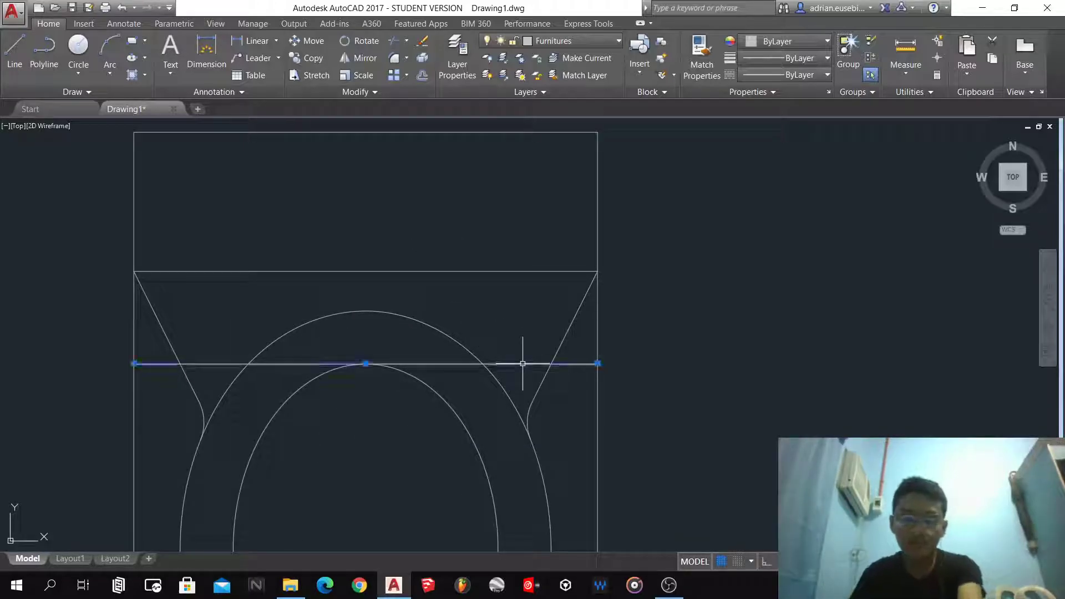
pyautogui.press('Delete')
# - Trim away both sides of the rectangle below the tank's lower edge
pyautogui.scroll(-2, 523, 364)
pyautogui.write('tr')
pyautogui.press('Return')
pyautogui.press('Return')
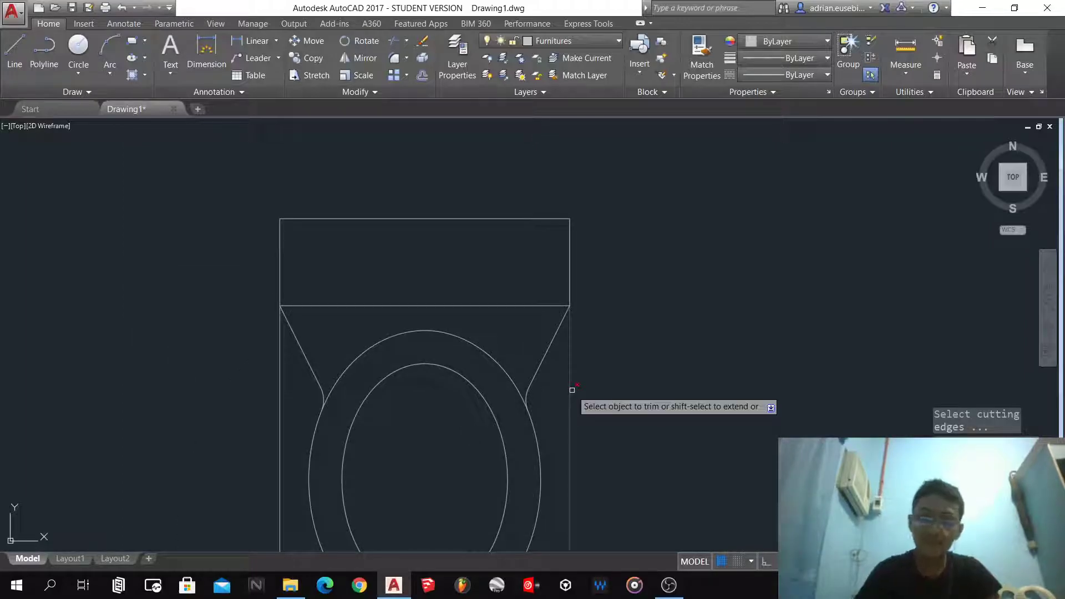
pyautogui.click(572, 390)
pyautogui.click(288, 382)
pyautogui.click(231, 365)
pyautogui.scroll(-2, 369, 326)
pyautogui.press('Escape')
# - Draw a small circle with a radius of about 0.03 inside the upper part of the inner ellipse
pyautogui.write('c')
pyautogui.press('Return')
pyautogui.scroll(4, 392, 381)
pyautogui.click(394, 364)
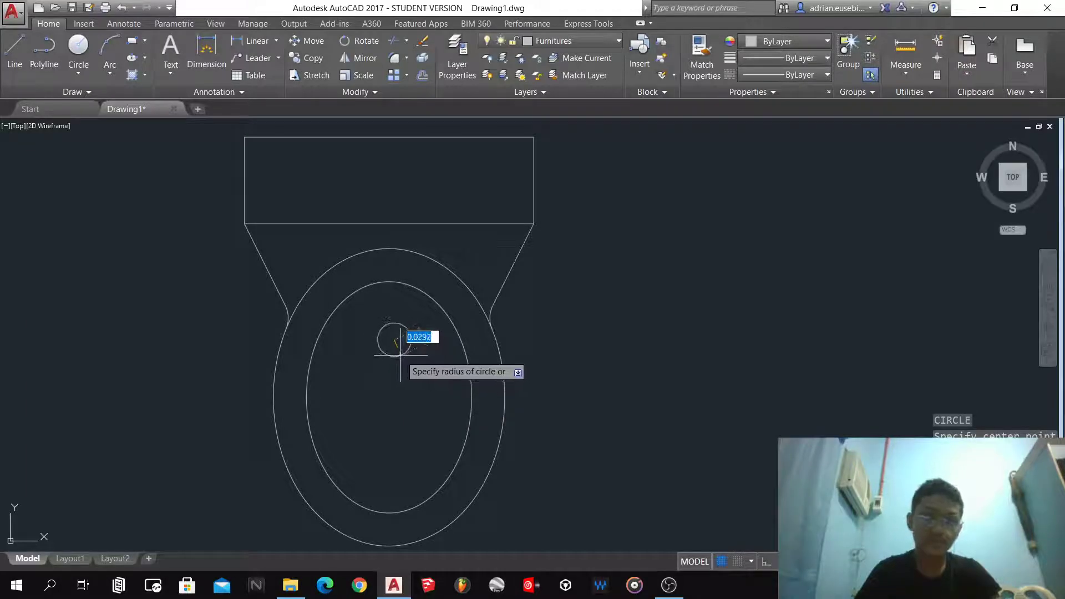
pyautogui.click(400, 355)
# - Group all the objects of the toilet symbol
pyautogui.scroll(-5, 457, 357)
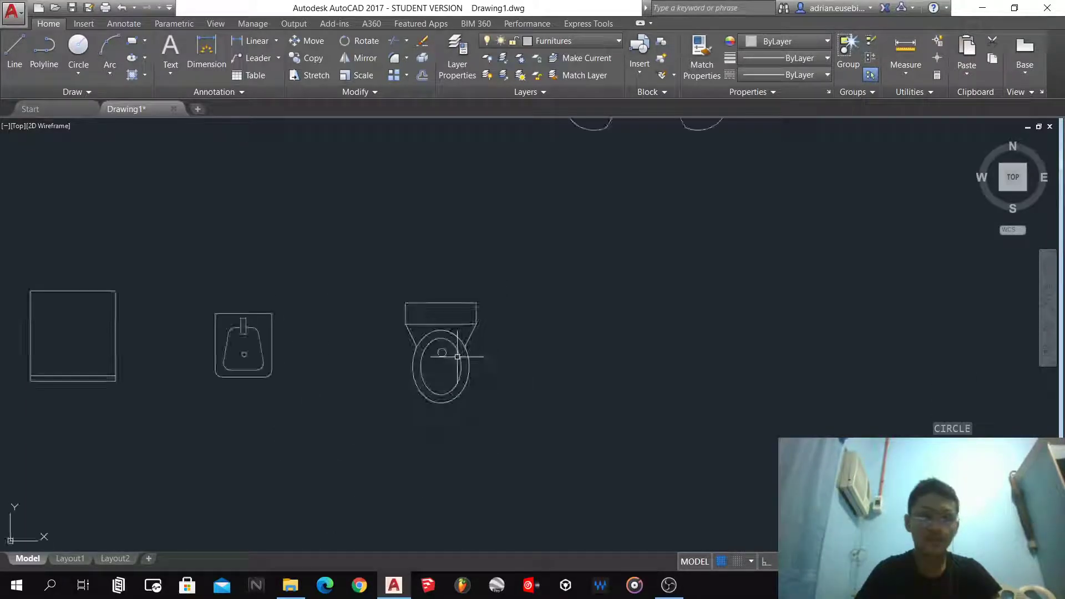
pyautogui.click(528, 413)
pyautogui.click(334, 194)
pyautogui.scroll(4, 411, 333)
pyautogui.write('g')
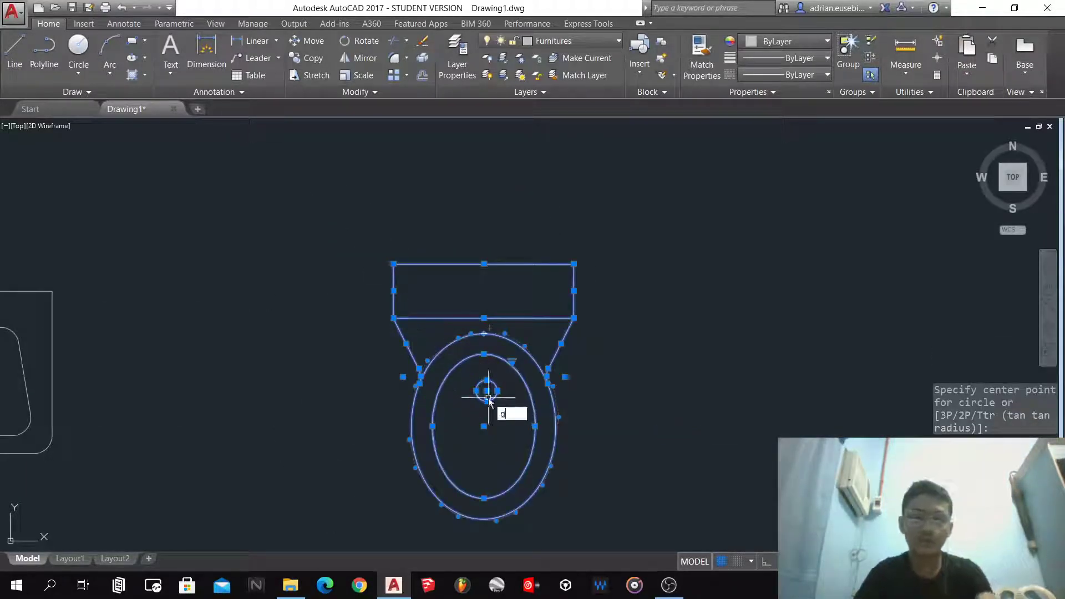
pyautogui.press('Return')
# - Examine the complete set of furniture and fixture symbols and the dimensioned floor plan beside it
pyautogui.scroll(-5, 485, 398)
pyautogui.scroll(-5, 484, 397)
pyautogui.scroll(3, 382, 305)
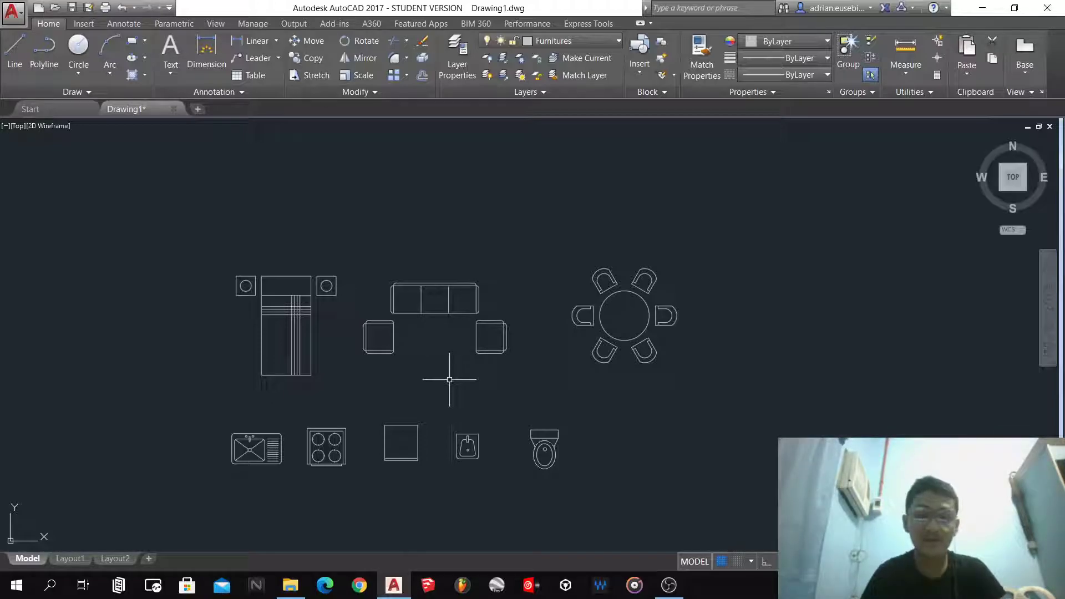
pyautogui.scroll(-3, 518, 302)
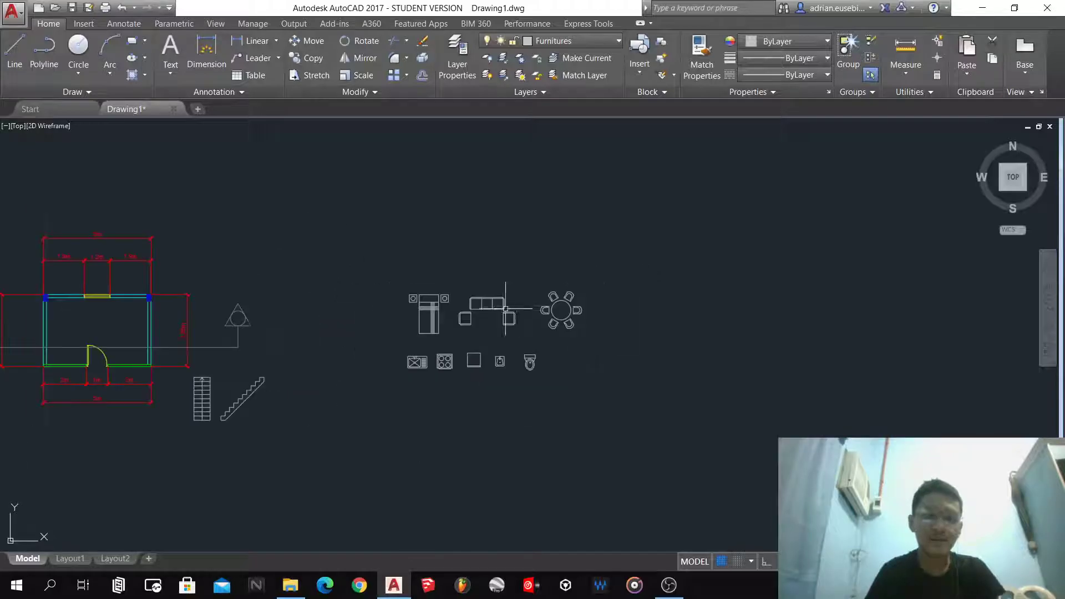
pyautogui.scroll(-4, 114, 328)
pyautogui.scroll(8, 78, 317)
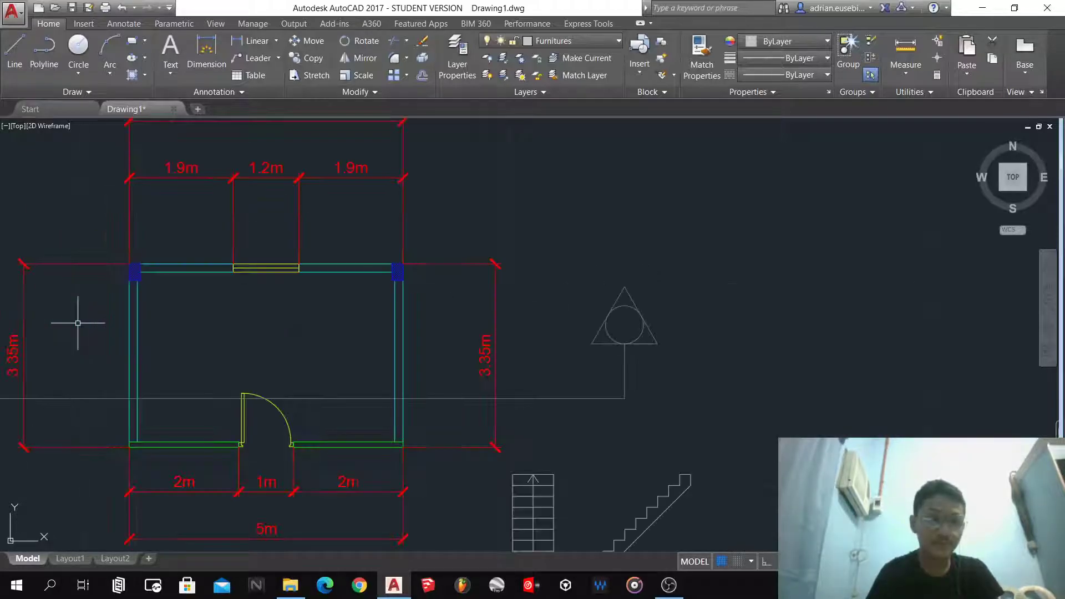
pyautogui.scroll(-3, 91, 237)
pyautogui.click(68, 231)
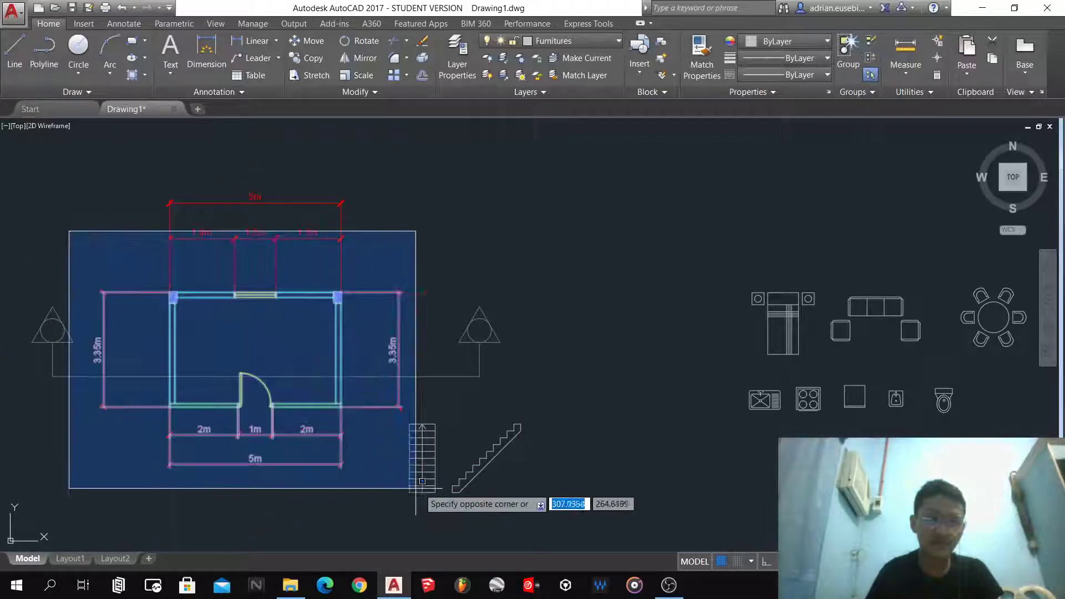
pyautogui.click(211, 276)
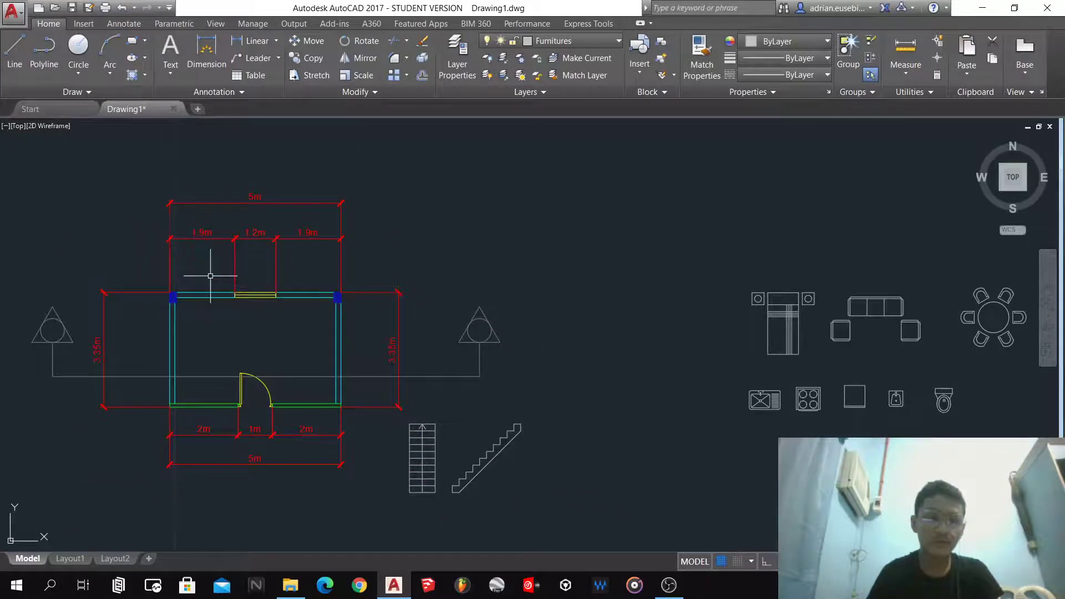
pyautogui.scroll(-6, 211, 276)
pyautogui.scroll(6, 423, 316)
pyautogui.scroll(-2, 167, 178)
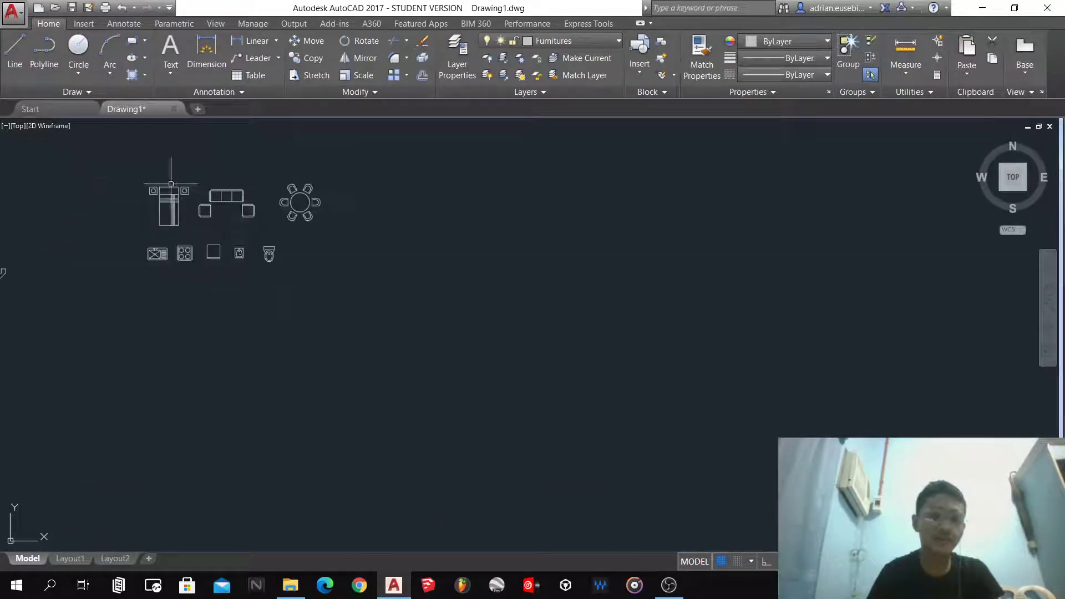
pyautogui.scroll(6, 171, 184)
pyautogui.scroll(-3, 171, 184)
pyautogui.click(125, 184)
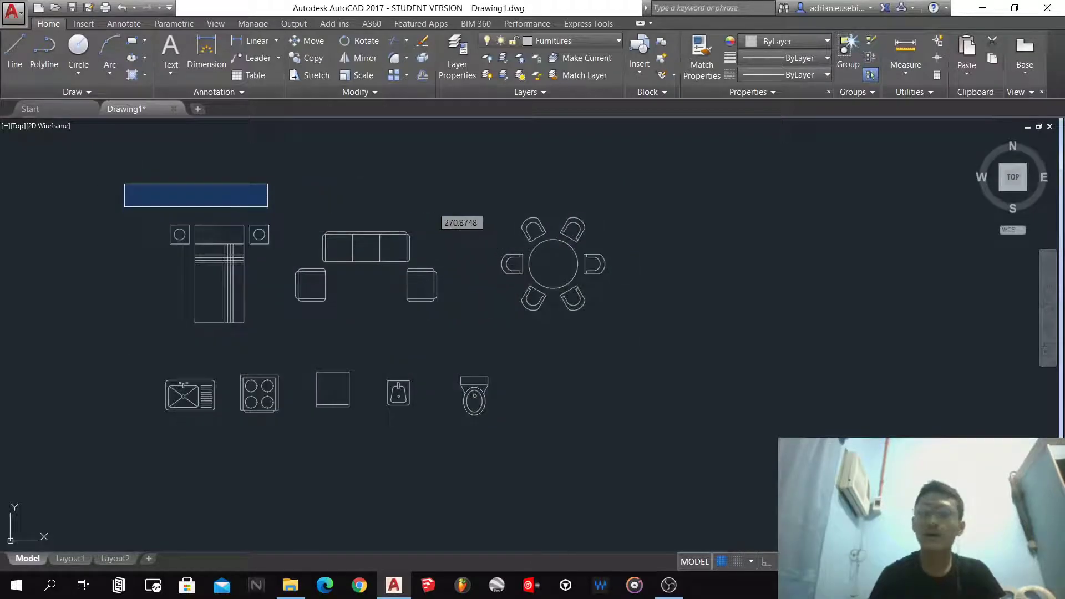
pyautogui.click(268, 206)
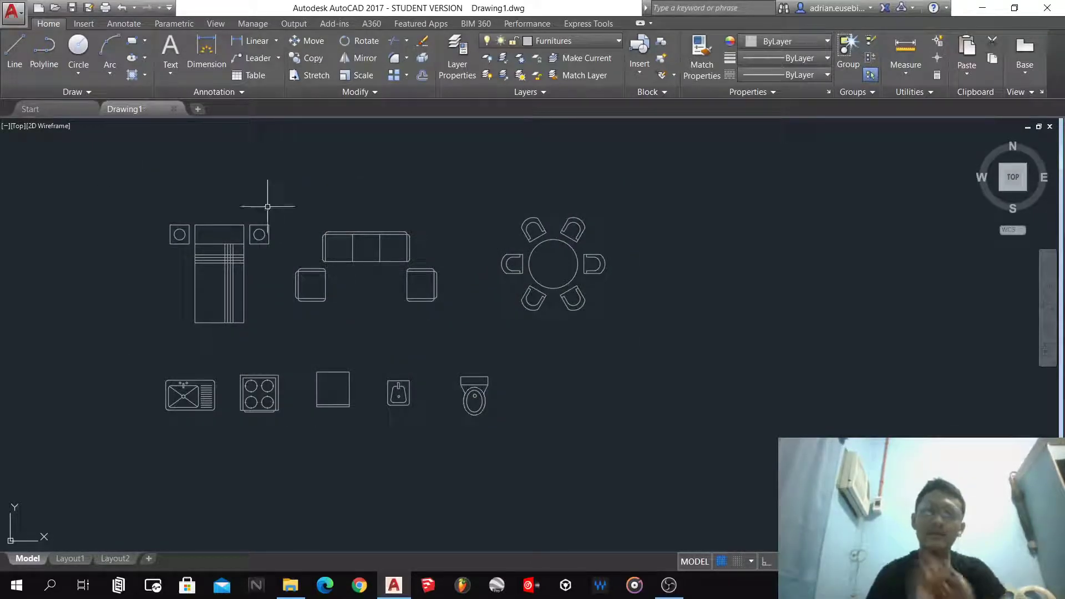